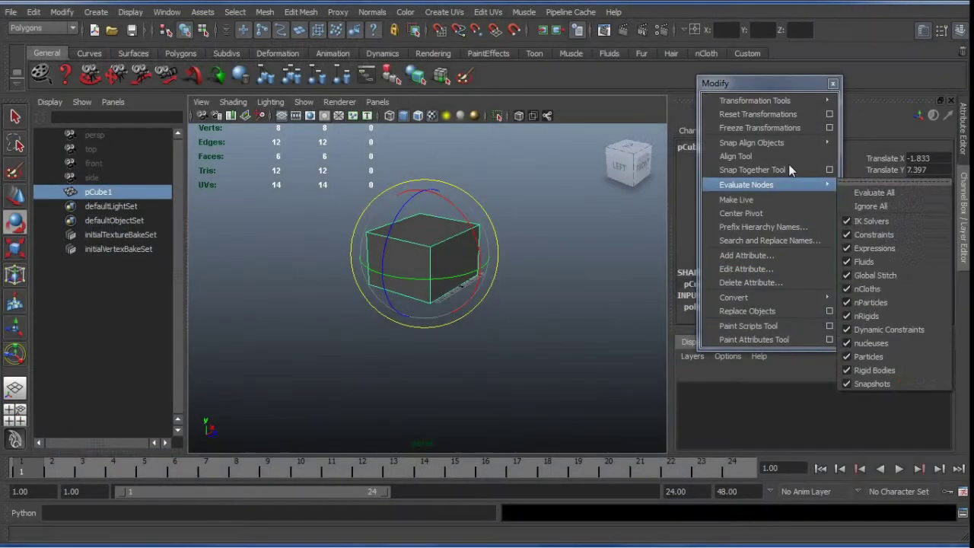
# Cycle through the Scale, Rotate and Move tools to compare their manipulators on pCube1.
pyautogui.moveTo(758, 99)
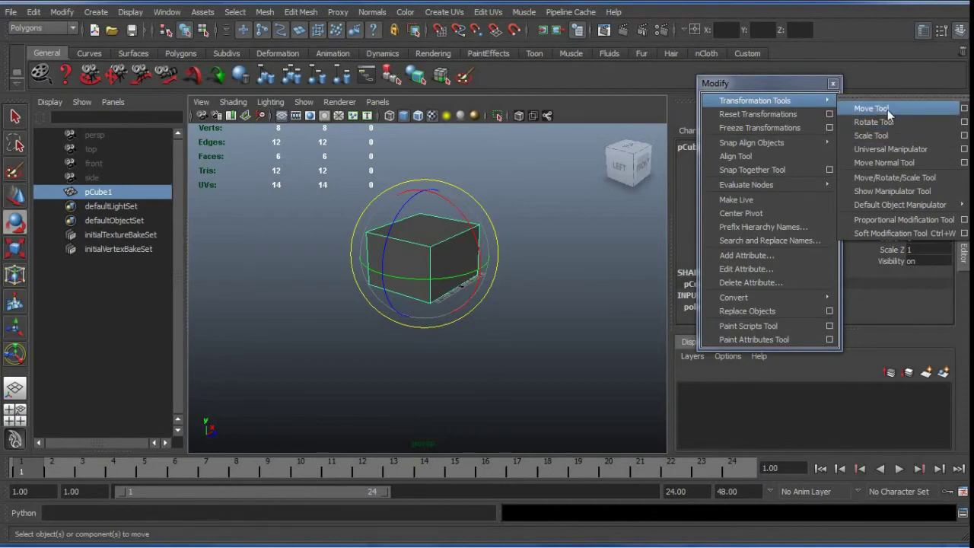
pyautogui.click(17, 249)
pyautogui.click(15, 222)
pyautogui.click(15, 196)
pyautogui.click(16, 223)
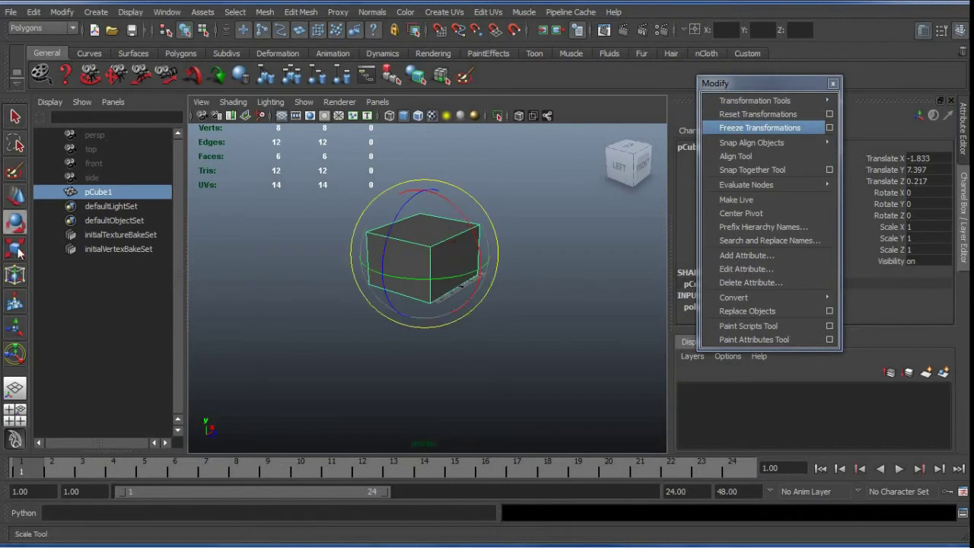
pyautogui.click(16, 249)
pyautogui.click(15, 222)
pyautogui.click(16, 196)
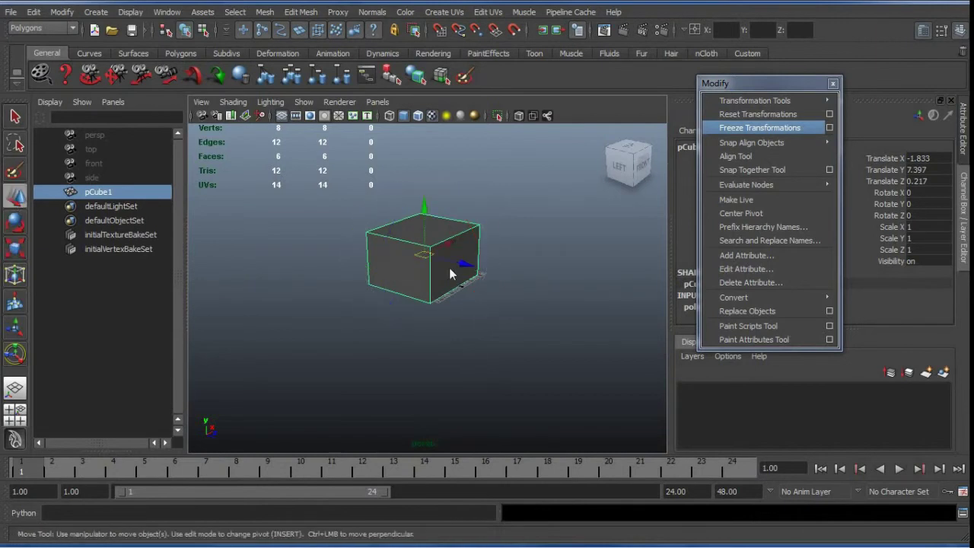
# Use the Scale tool to resize pCube1 along its Z axis and make it slightly taller along Y.
pyautogui.click(15, 222)
pyautogui.click(21, 252)
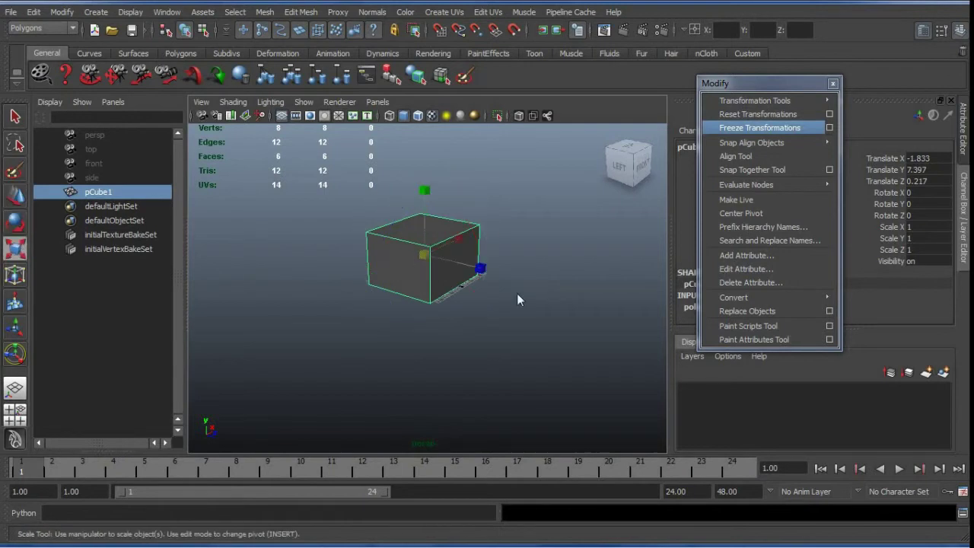
pyautogui.click(480, 268)
pyautogui.moveTo(483, 267); pyautogui.dragTo(451, 268)
pyautogui.moveTo(425, 194); pyautogui.dragTo(426, 202)
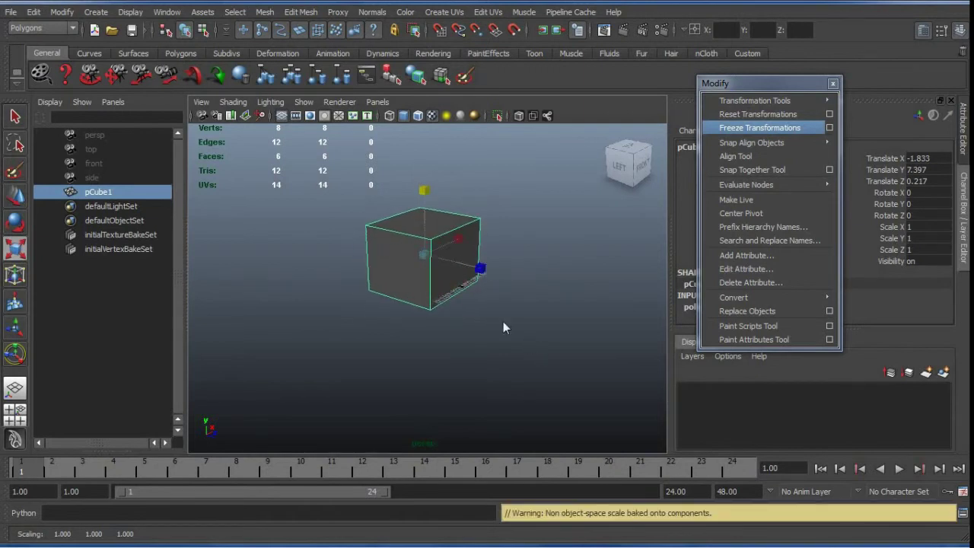
# Orbit around the cube and cycle its manipulator through the Move, Rotate and Scale tools.
pyautogui.keyDown('alt'); pyautogui.moveTo(504, 305); pyautogui.dragTo(380, 297); pyautogui.keyUp('alt')
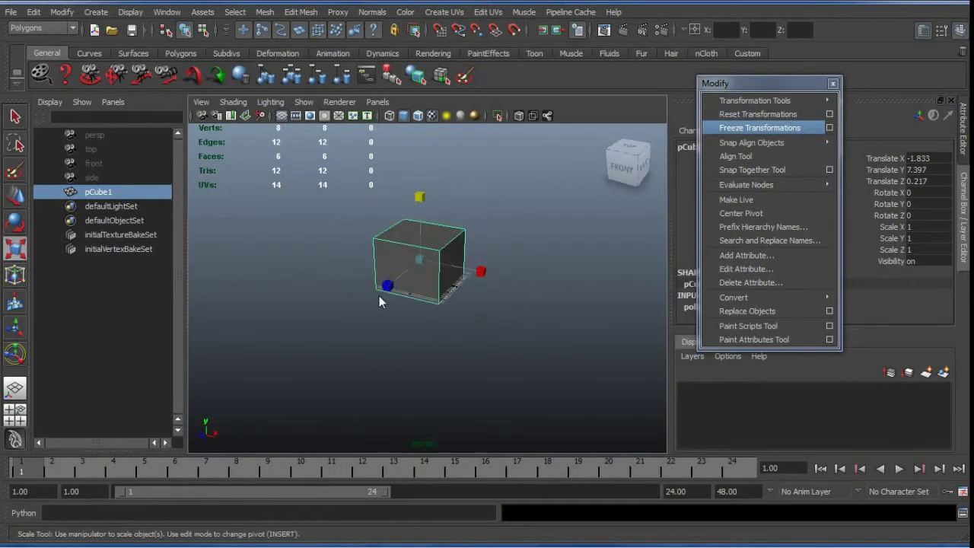
pyautogui.moveTo(426, 277)
pyautogui.keyDown('alt'); pyautogui.mouseDown()
pyautogui.moveTo(418, 301)
pyautogui.moveTo(452, 302)
pyautogui.moveTo(422, 276)
pyautogui.moveTo(424, 297)
pyautogui.moveTo(419, 278)
pyautogui.mouseUp(); pyautogui.keyUp('alt')
pyautogui.keyDown('alt'); pyautogui.moveTo(428, 311); pyautogui.dragTo(421, 292); pyautogui.keyUp('alt')
pyautogui.press('w')
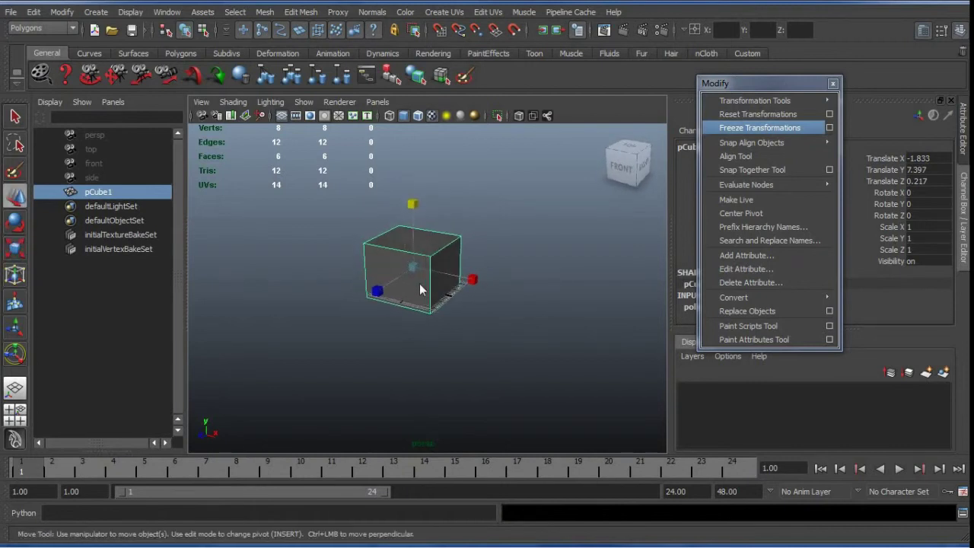
pyautogui.press('e')
pyautogui.press('r')
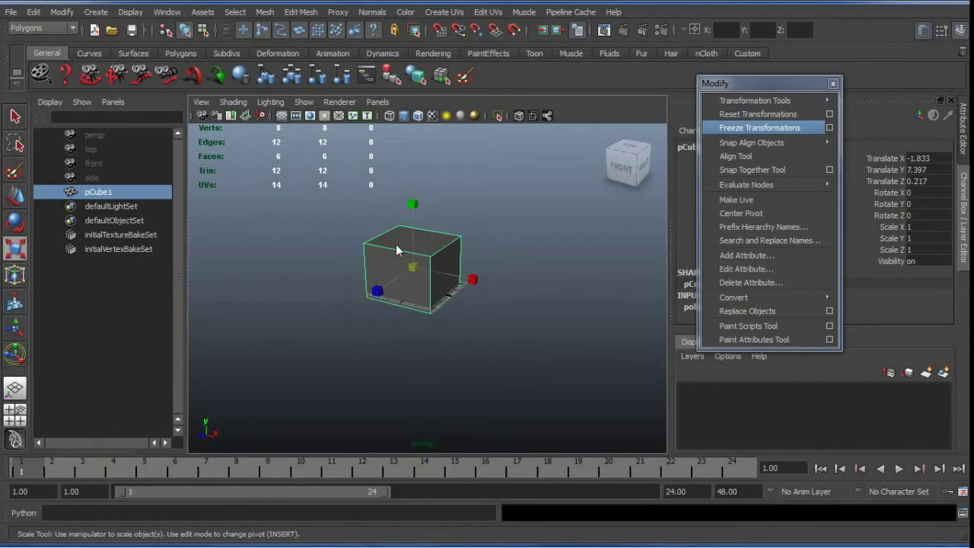
pyautogui.keyDown('alt'); pyautogui.moveTo(428, 315); pyautogui.dragTo(432, 263); pyautogui.keyUp('alt')
# Switch to the Blender window with Monkeys.blend and frame the cube in the 3D view.
pyautogui.hotkey('alt', 'Tab')
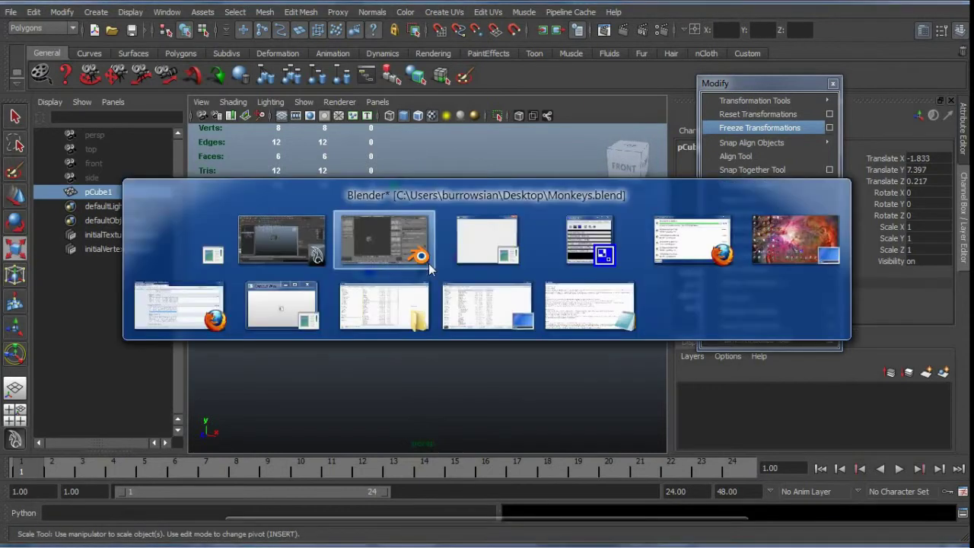
pyautogui.moveTo(390, 296); pyautogui.dragTo(333, 217, button='middle')
pyautogui.scroll(-3, 360, 261)
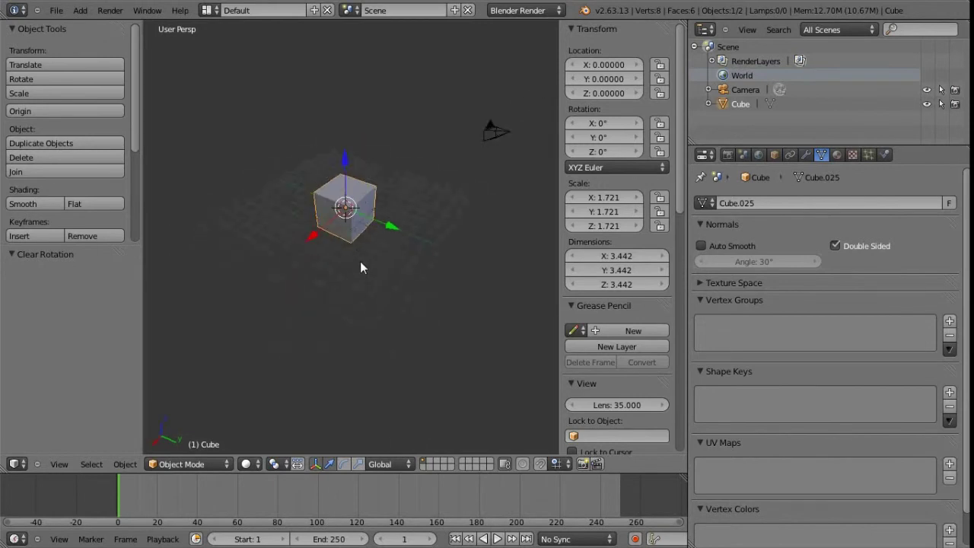
pyautogui.moveTo(353, 292); pyautogui.dragTo(358, 298, button='middle')
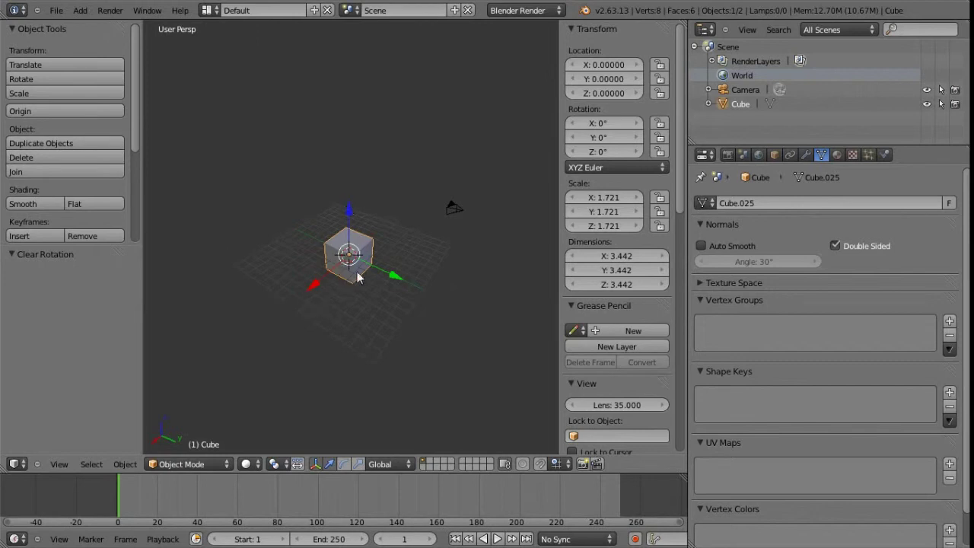
pyautogui.moveTo(355, 268); pyautogui.dragTo(363, 290, button='middle')
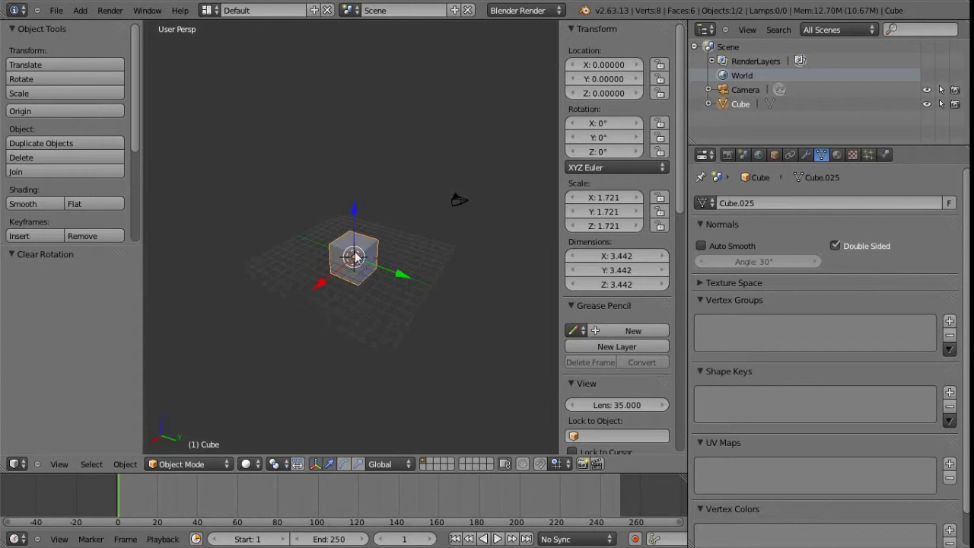
# Toggle the cube's 3D transform manipulator off and on several times, leaving it displayed.
pyautogui.click(315, 465)
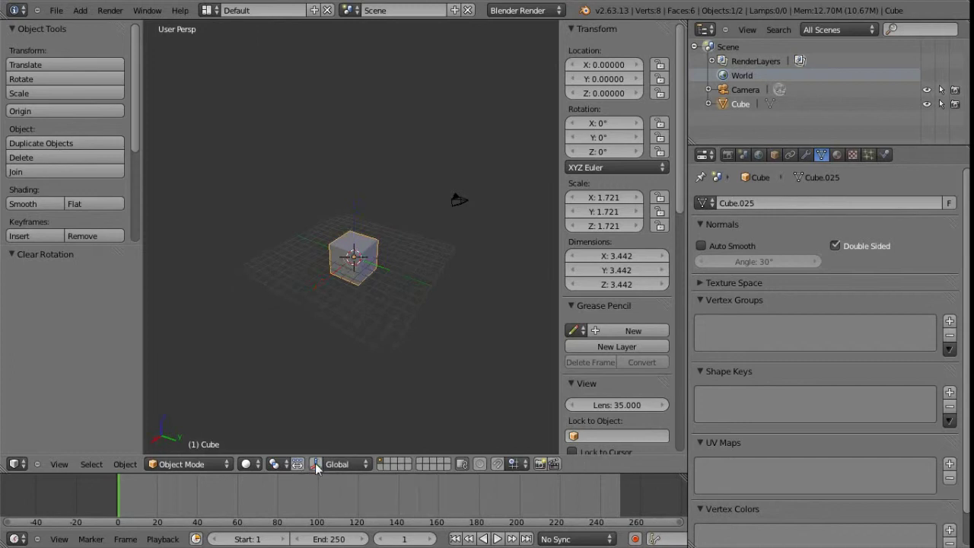
pyautogui.click(316, 465)
pyautogui.click(315, 465)
pyautogui.click(316, 465)
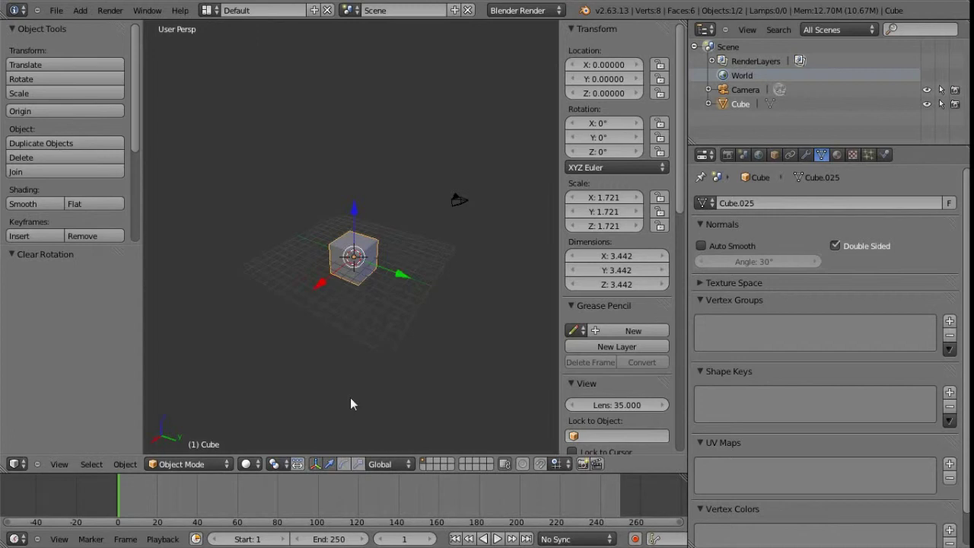
pyautogui.hotkey('ctrl', 'space')
pyautogui.hotkey('ctrl', 'space')
pyautogui.hotkey('ctrl', 'space')
pyautogui.hotkey('ctrl', 'space')
# Switch the cube's manipulator to rotate, and finally to scale.
pyautogui.click(344, 464)
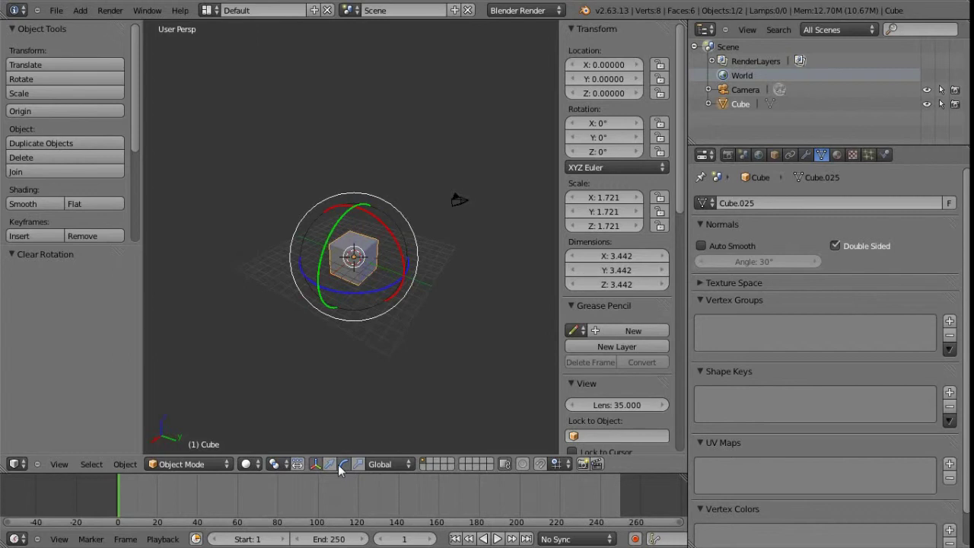
pyautogui.click(358, 464)
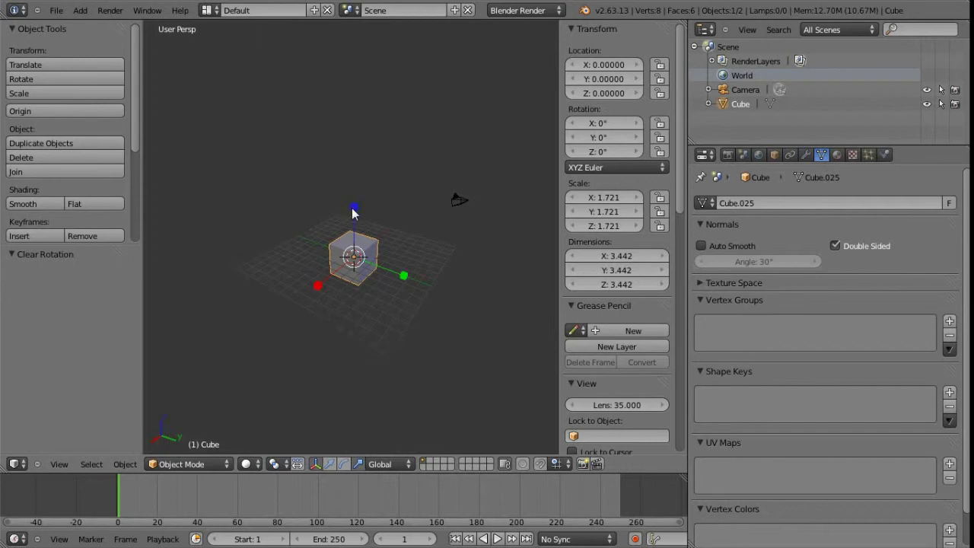
pyautogui.moveTo(367, 311)
pyautogui.mouseDown(button='middle')
pyautogui.moveTo(369, 326)
pyautogui.moveTo(380, 312)
pyautogui.mouseUp(button='middle')
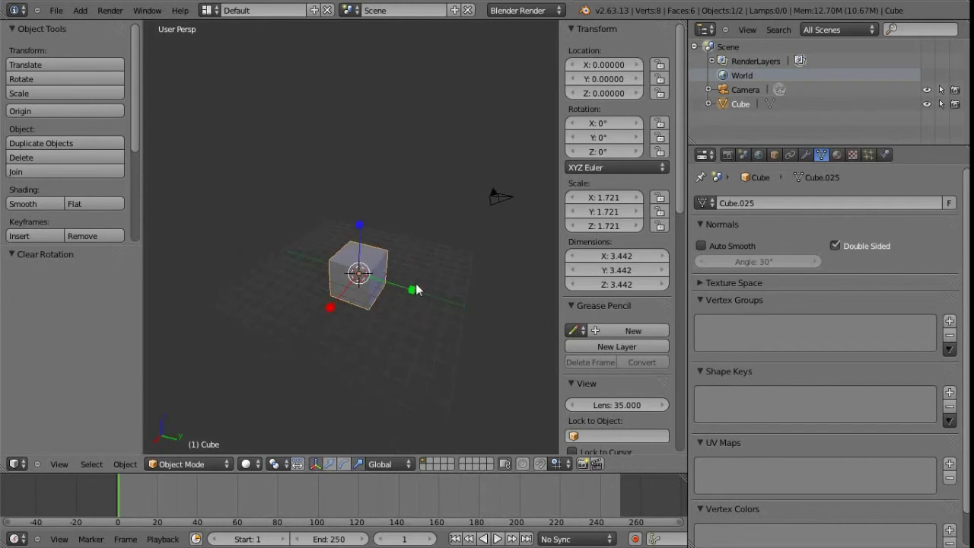
# Try a free move of the cube and undo it.
pyautogui.press('g')
pyautogui.click(423, 295)
pyautogui.hotkey('ctrl', 'z')
pyautogui.keyDown('shift'); pyautogui.moveTo(386, 348); pyautogui.dragTo(359, 311, button='middle'); pyautogui.keyUp('shift')
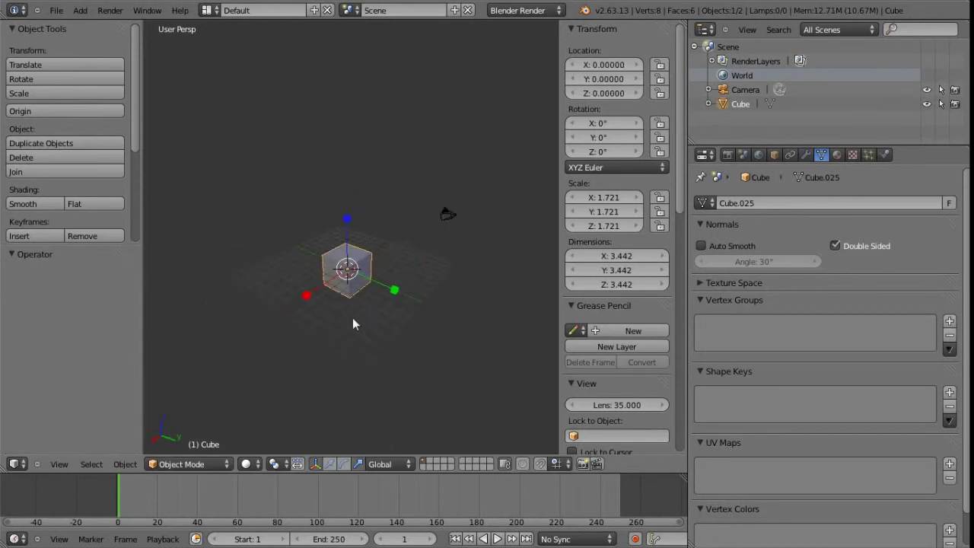
# Enlarge the cube along its Z, Y and X handles to a scale of about 2.948, 2.931 and 2.118.
pyautogui.moveTo(347, 220); pyautogui.dragTo(347, 171)
pyautogui.moveTo(394, 295); pyautogui.dragTo(434, 311)
pyautogui.moveTo(309, 298)
pyautogui.mouseDown()
pyautogui.moveTo(283, 308)
pyautogui.moveTo(297, 304)
pyautogui.mouseUp()
pyautogui.moveTo(358, 341)
pyautogui.mouseDown(button='middle')
pyautogui.moveTo(348, 324)
pyautogui.moveTo(339, 337)
pyautogui.mouseUp(button='middle')
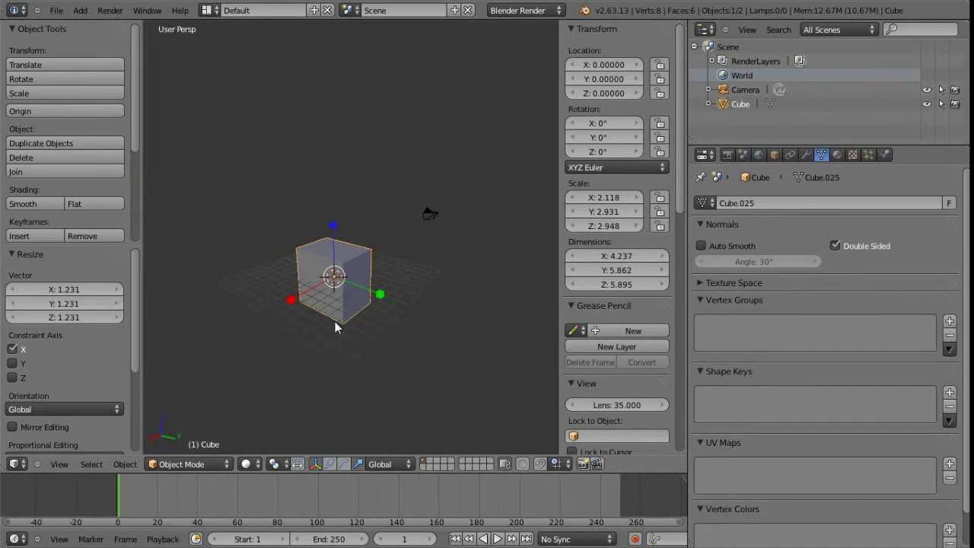
# Undo the three single-axis scalings of the cube.
pyautogui.hotkey('ctrl', 'z')
pyautogui.hotkey('ctrl', 'z')
pyautogui.hotkey('ctrl', 'z')
pyautogui.moveTo(335, 321); pyautogui.dragTo(357, 310, button='middle')
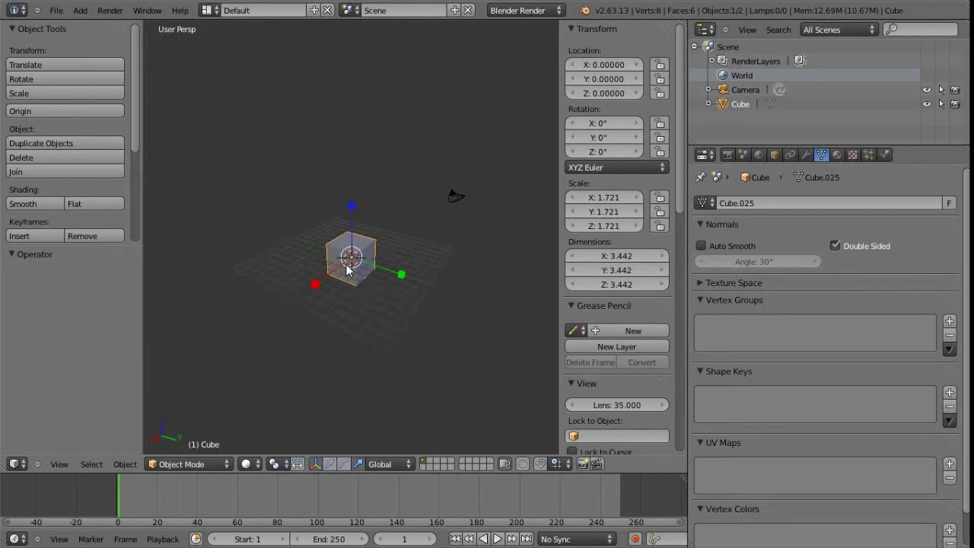
# Try moving and rotating the cube freely without using the manipulator handles.
pyautogui.scroll(2, 359, 304)
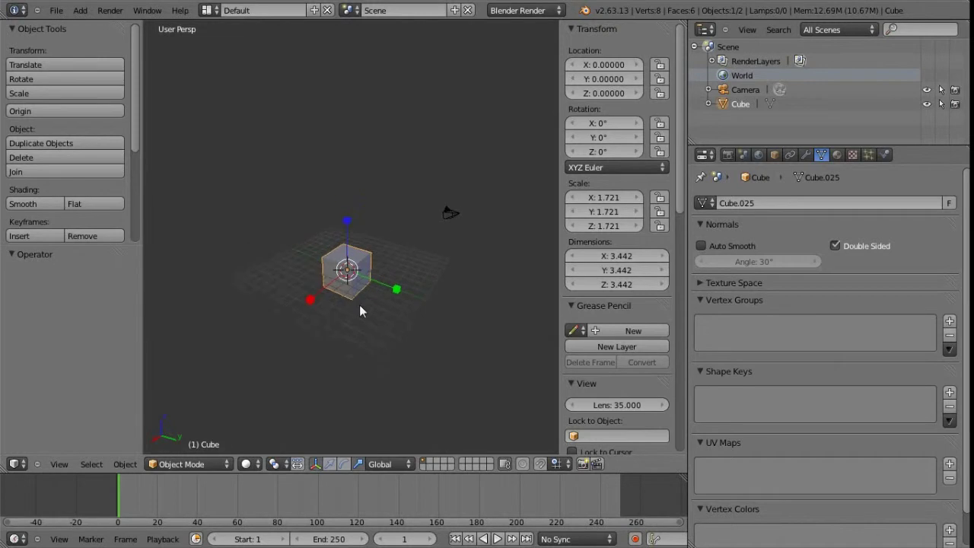
pyautogui.press('g')
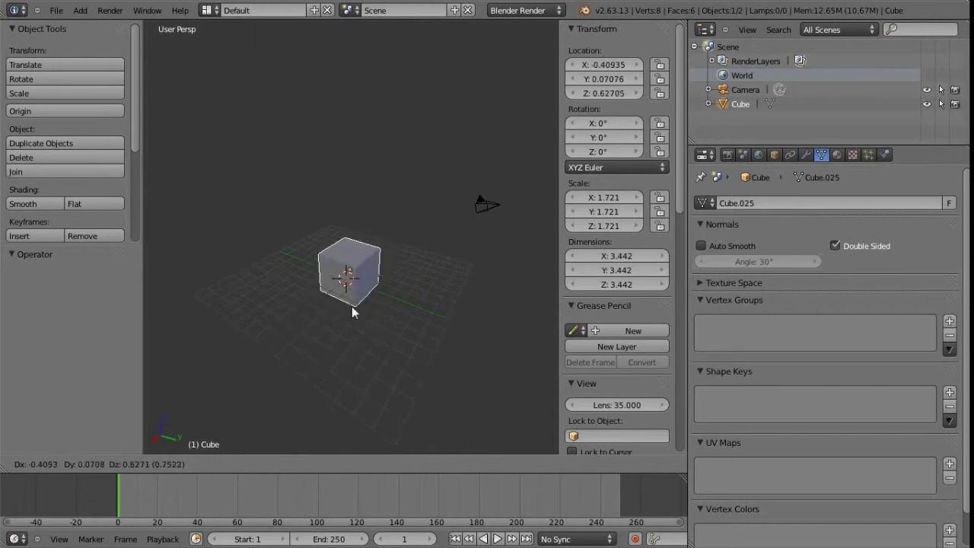
pyautogui.press('Escape')
pyautogui.press('r')
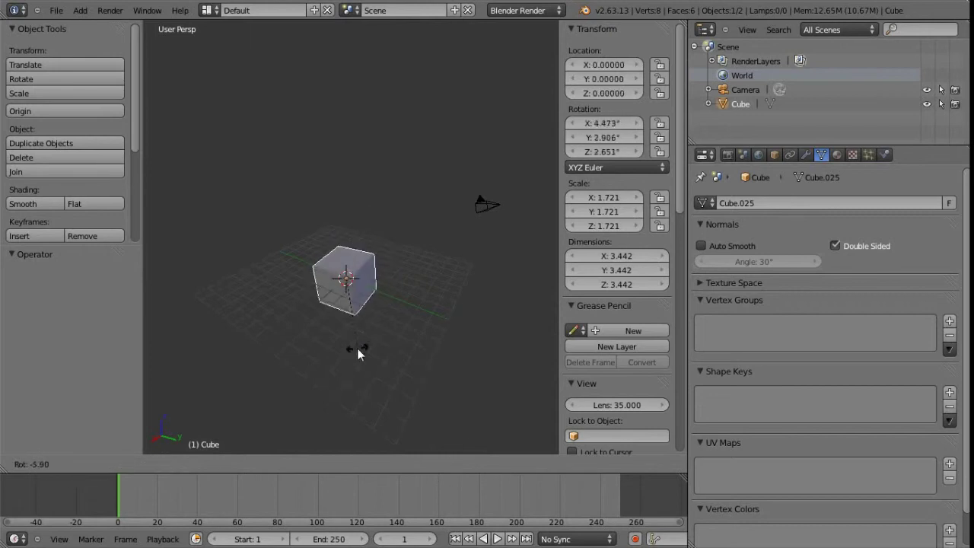
pyautogui.press('Escape')
# Scale the cube uniformly to about 1.875 on all three axes.
pyautogui.press('s')
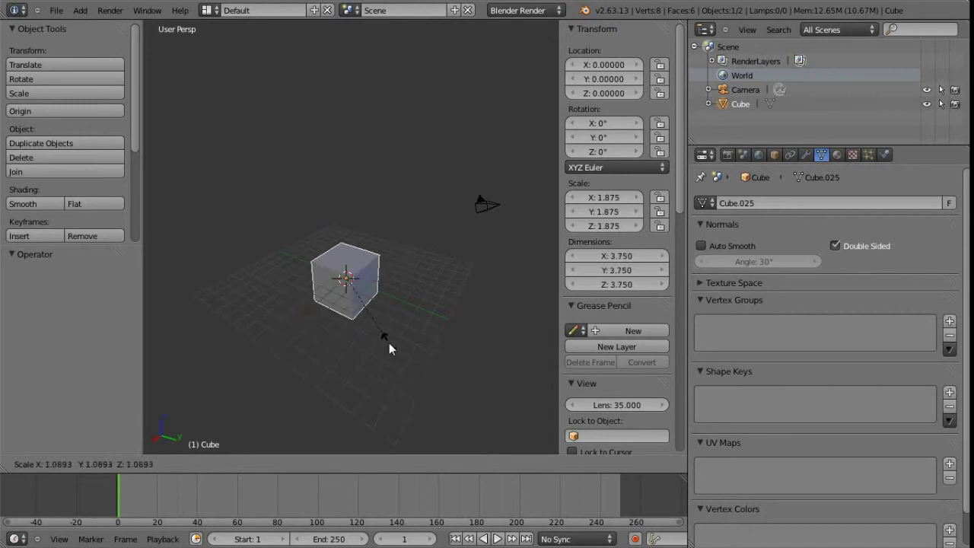
pyautogui.click(386, 338)
pyautogui.moveTo(374, 346); pyautogui.dragTo(366, 296, button='middle')
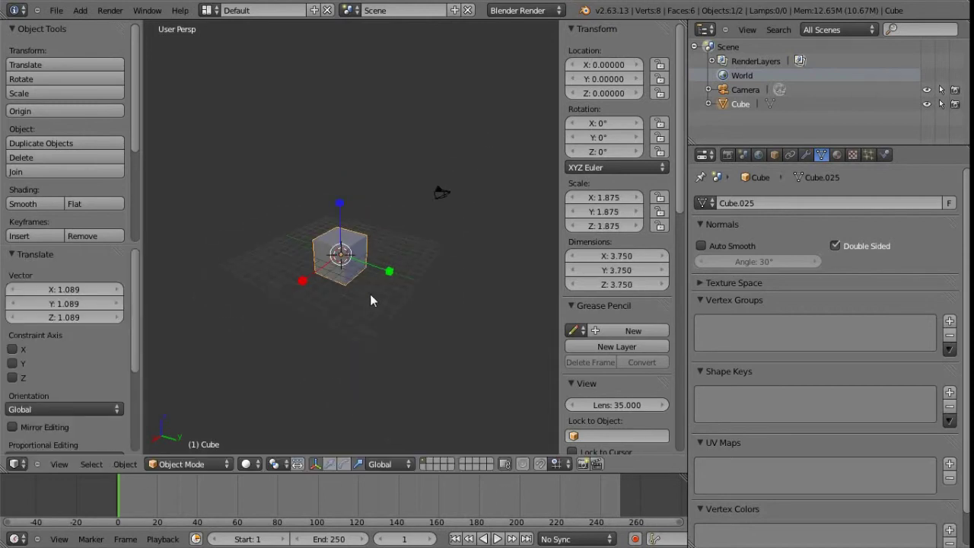
# Switch the manipulator through rotate and scale, ending on the translate arrows.
pyautogui.click(344, 464)
pyautogui.click(355, 464)
pyautogui.click(330, 465)
# Try grabbing the cube twice to move it freely in the view plane.
pyautogui.press('g')
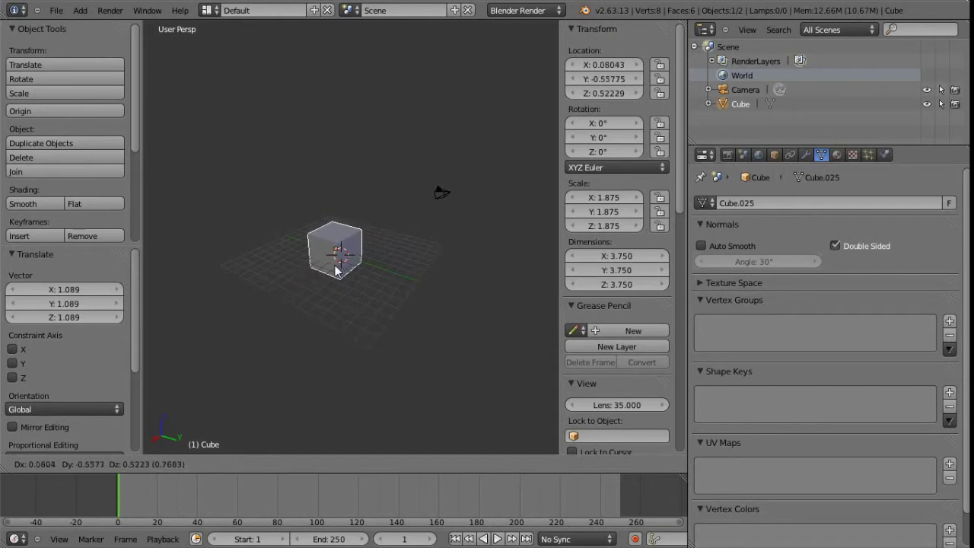
pyautogui.rightClick(341, 266)
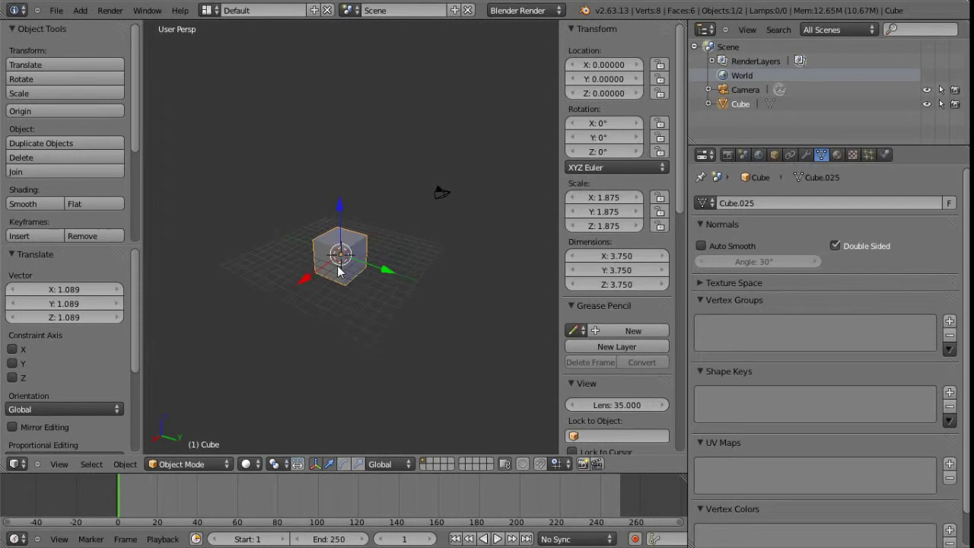
pyautogui.press('g')
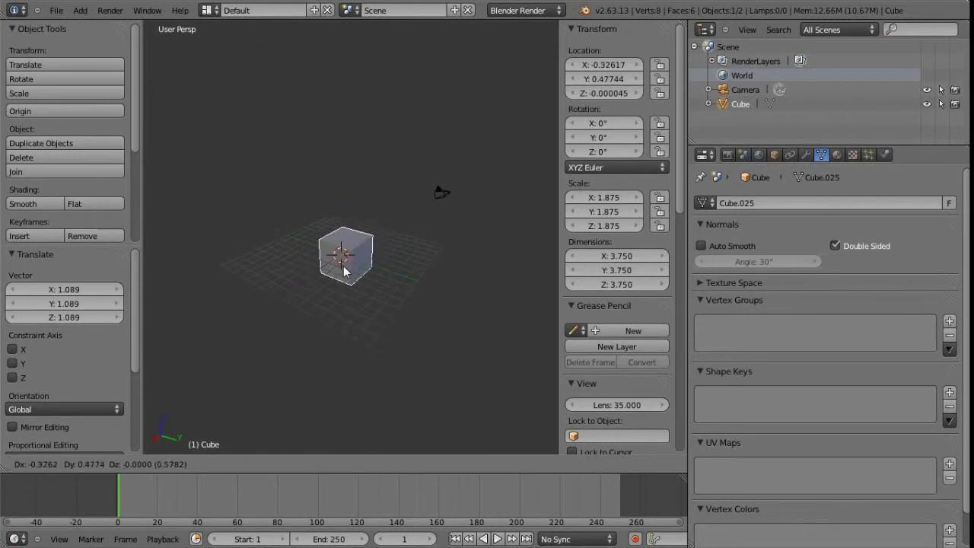
pyautogui.rightClick(361, 251)
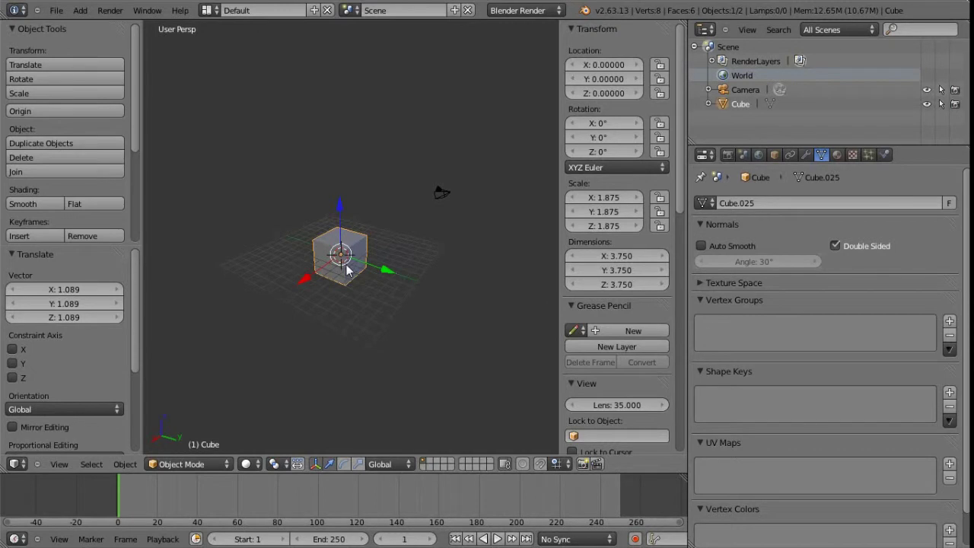
# Move the cube by -7 units along the global Y axis.
pyautogui.press('g')
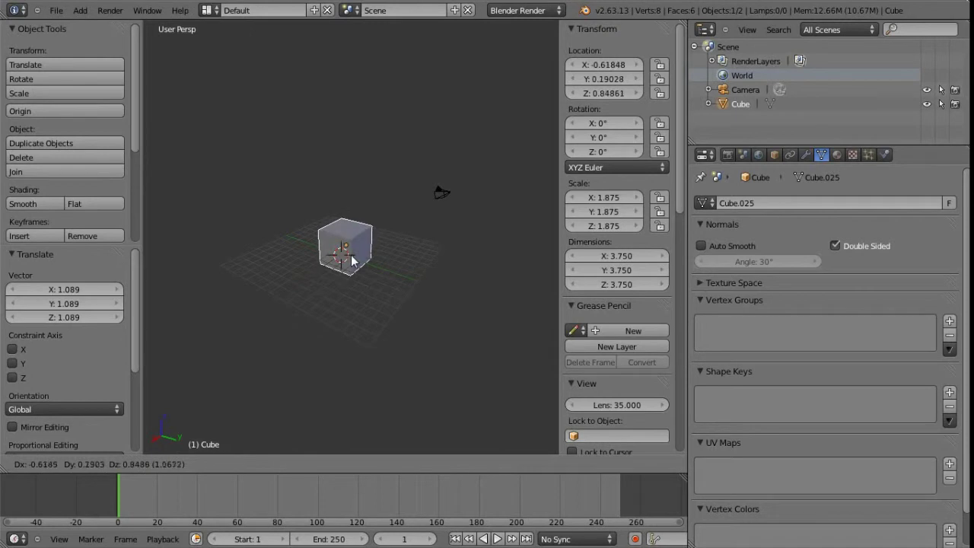
pyautogui.press('x')
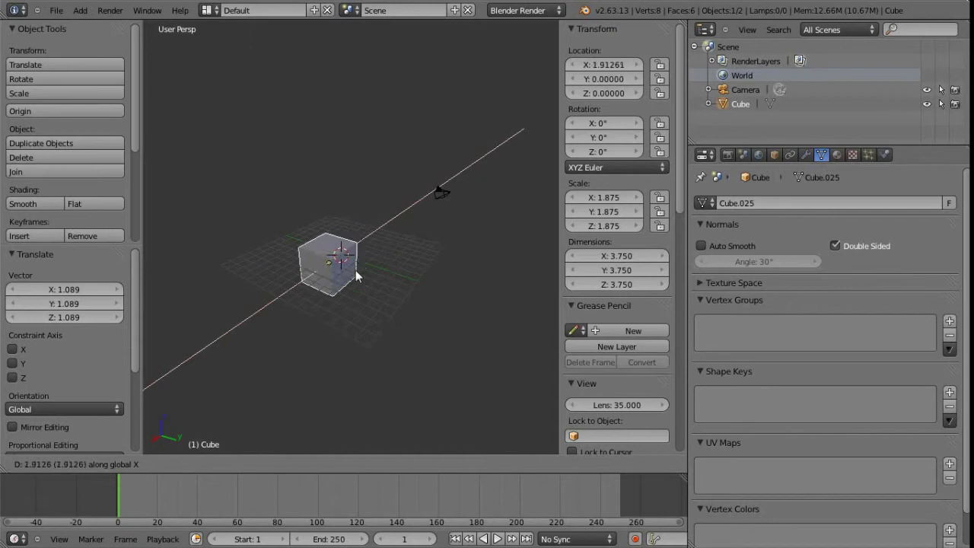
pyautogui.press('y')
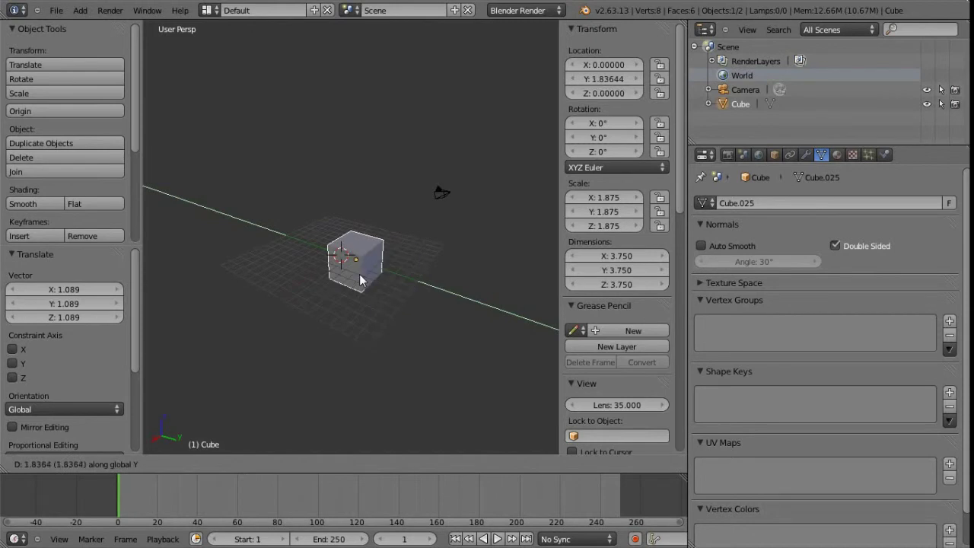
pyautogui.write('-7')
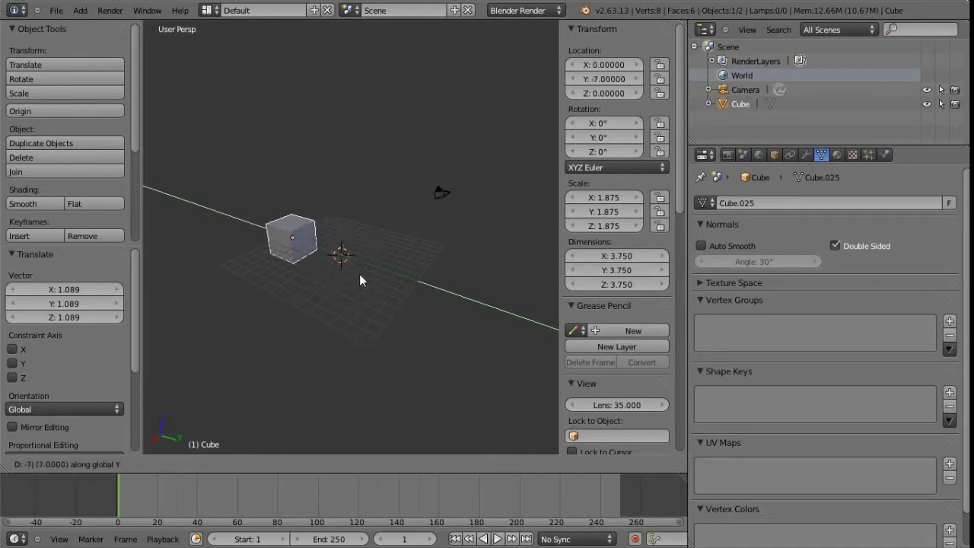
pyautogui.press('Return')
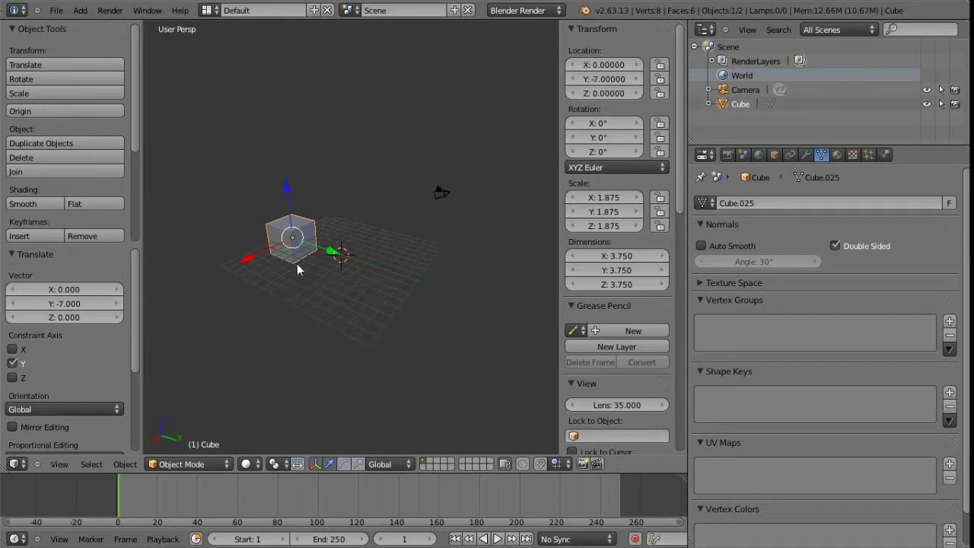
# Use arithmetic on the cube's Y location, adding 14 to -7 and changing the result to 3.5.
pyautogui.scroll(-2, 58, 286)
pyautogui.scroll(2, 58, 285)
pyautogui.click(609, 79)
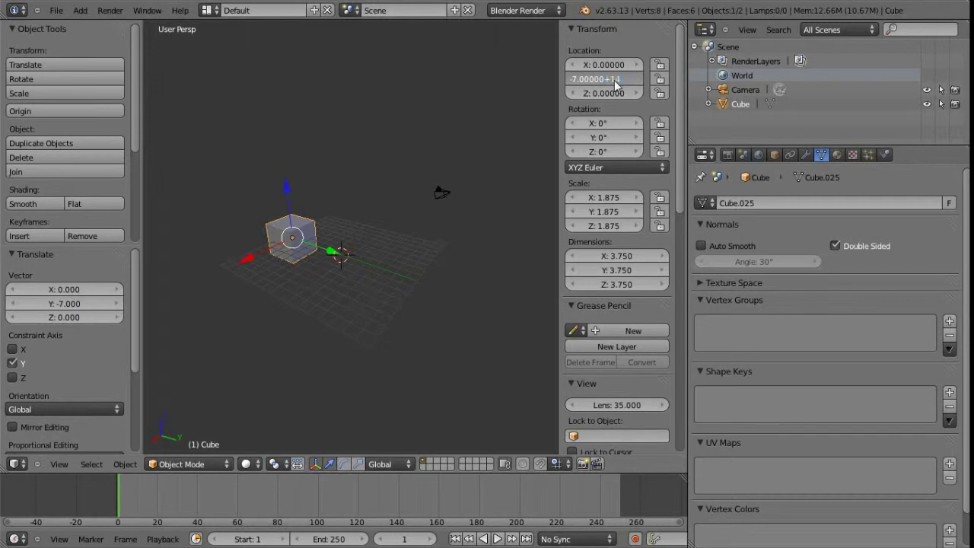
pyautogui.press('Return')
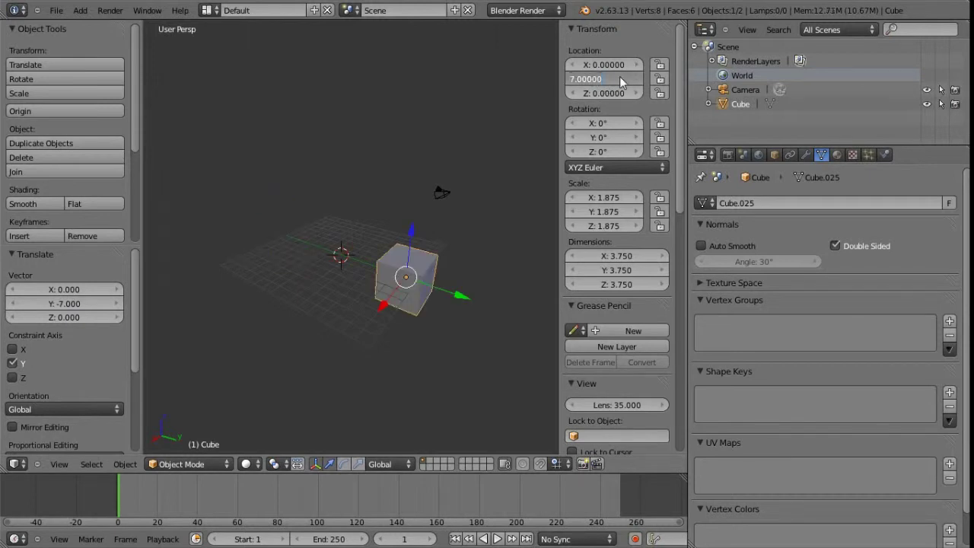
pyautogui.press('Return')
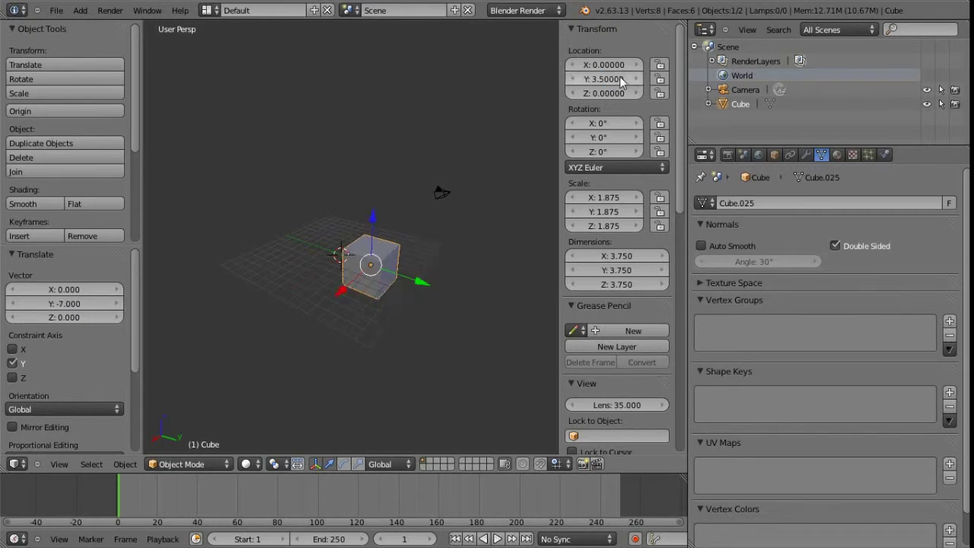
# Rotate the cube freely, constrain the rotation to the global X axis and set the angle to 45°.
pyautogui.moveTo(372, 281); pyautogui.dragTo(384, 297, button='middle')
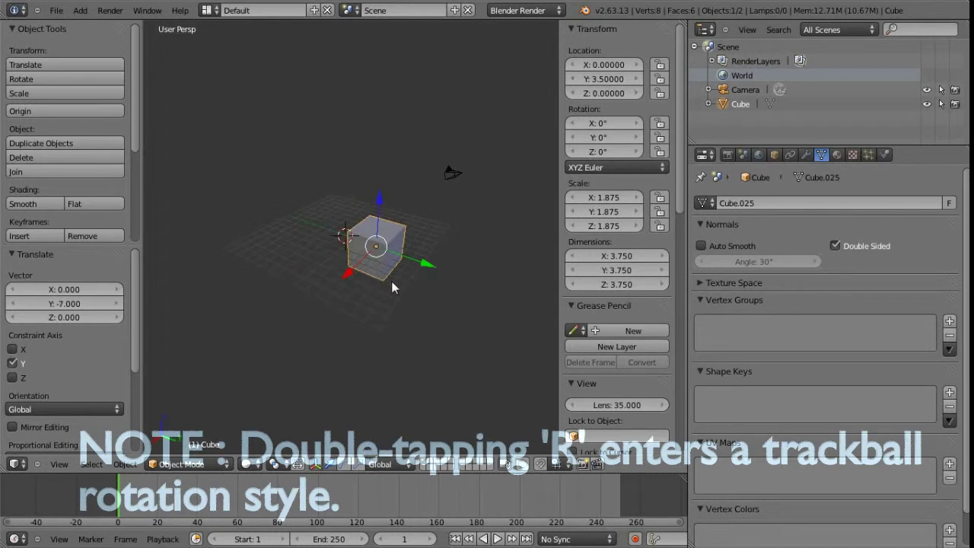
pyautogui.press('r')
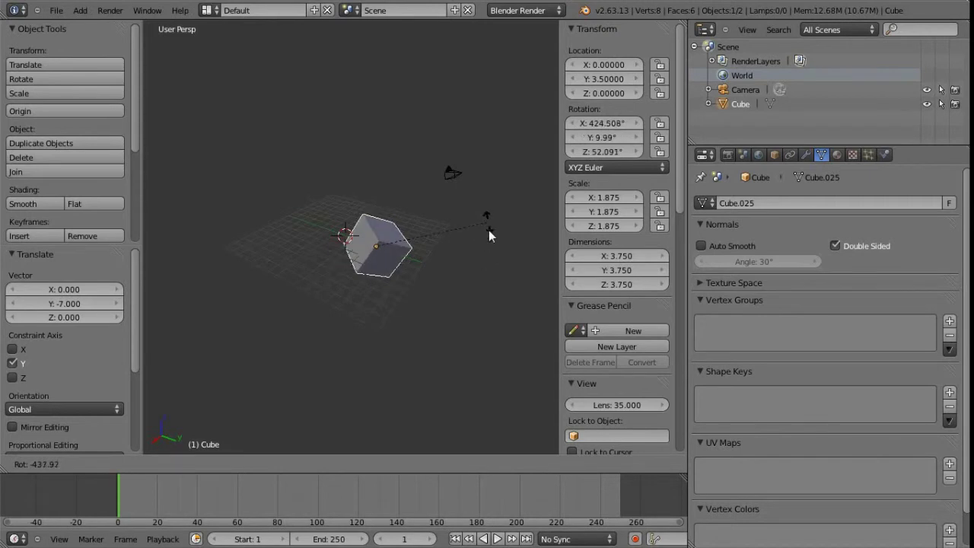
pyautogui.press('x')
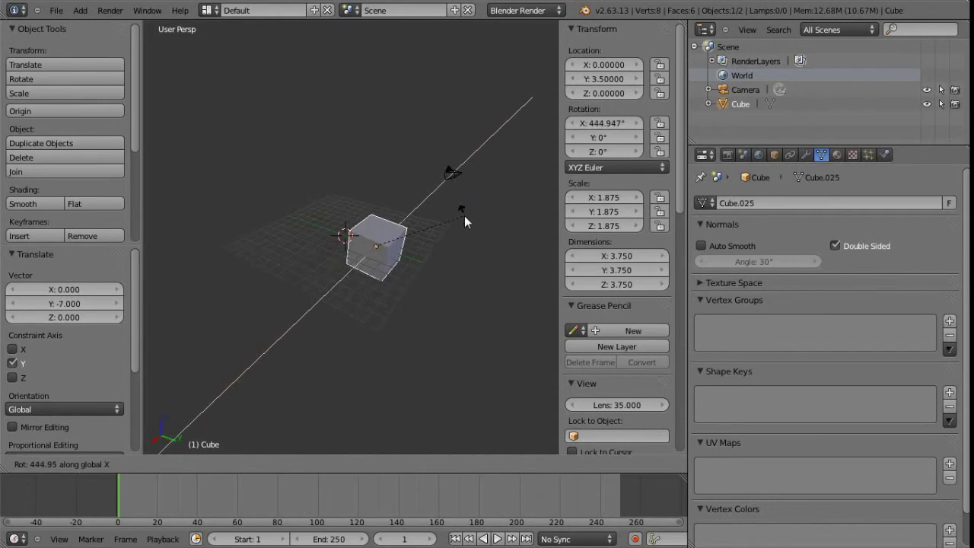
pyautogui.write('45')
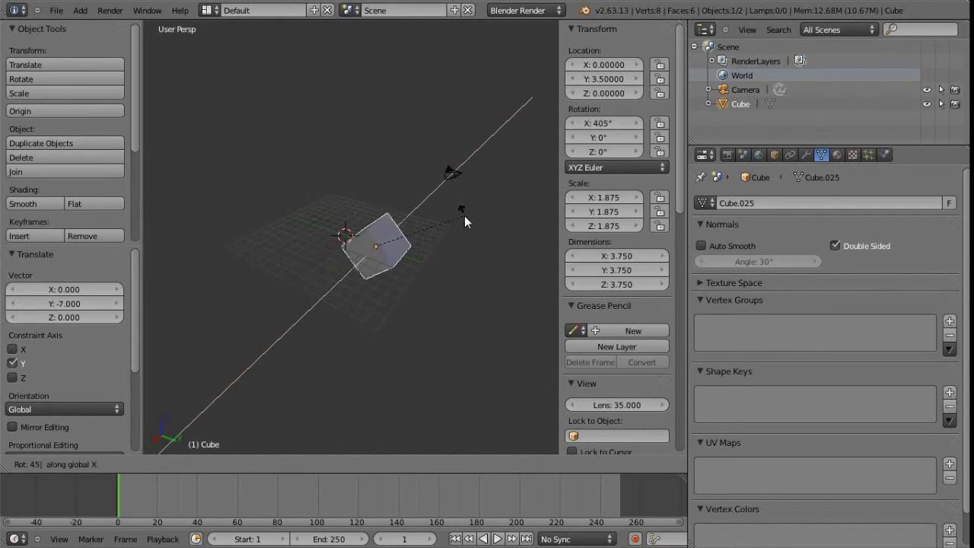
pyautogui.press('Return')
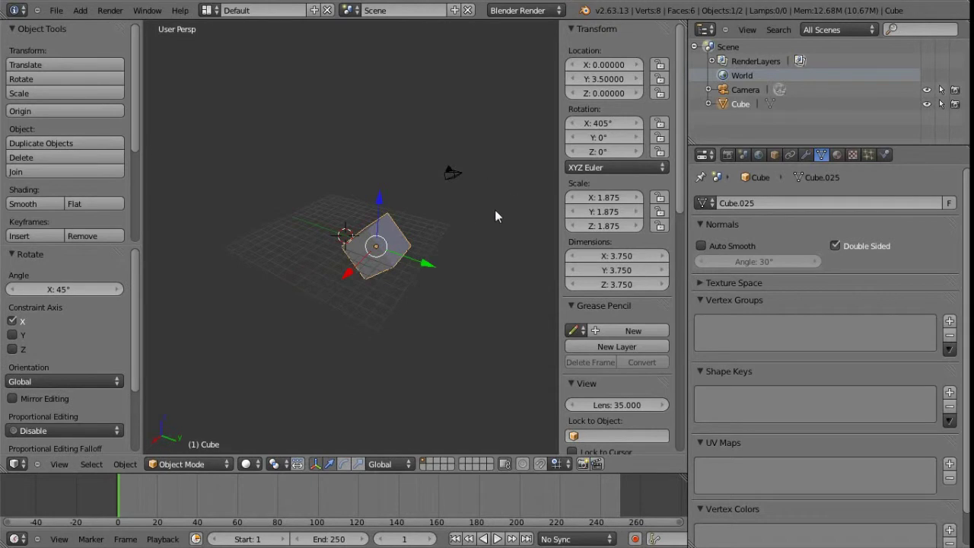
# Try rotating the cube 45° in the view plane without an axis constraint, and undo that rotation.
pyautogui.write('r45')
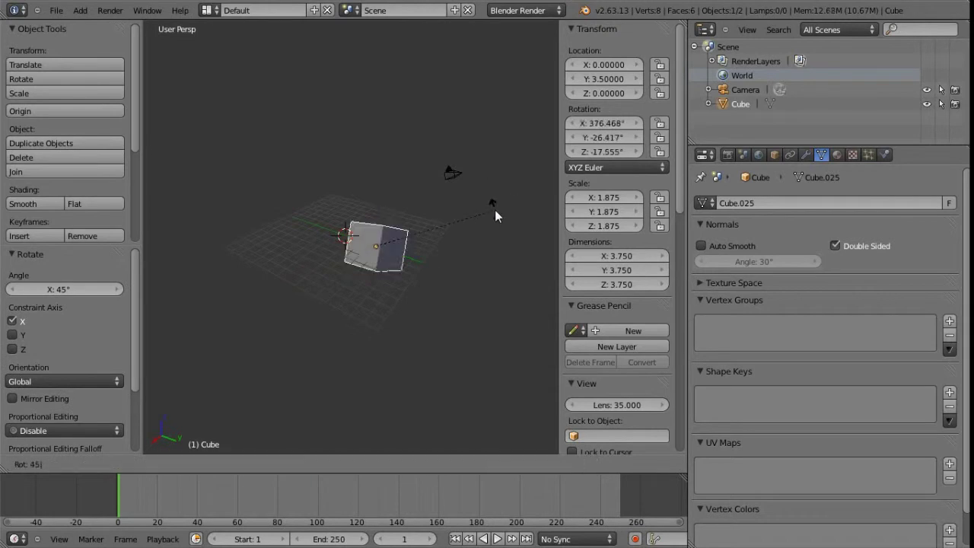
pyautogui.press('Return')
pyautogui.hotkey('ctrl', 'z')
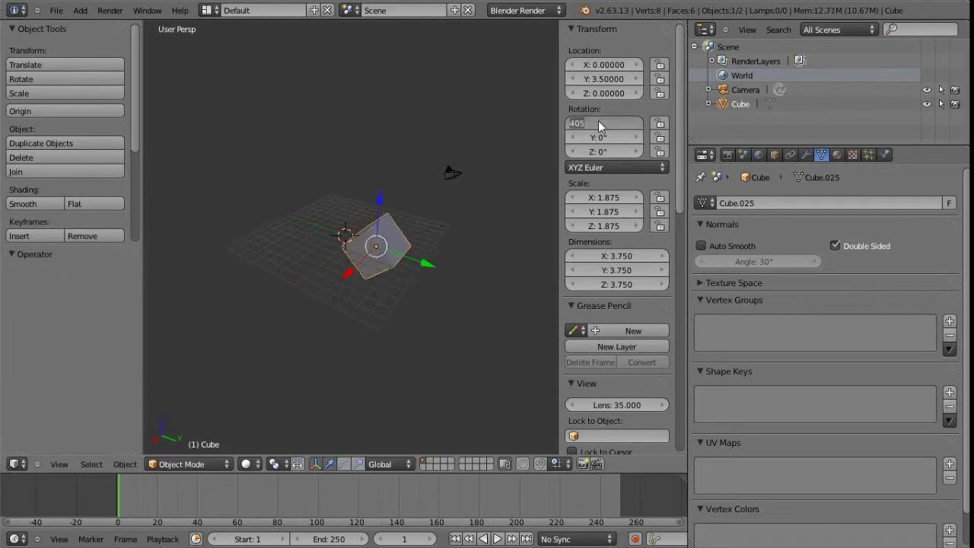
# Reset the cube's X rotation to 0° and rotate it 45° about the global X axis.
pyautogui.write('0')
pyautogui.press('Return')
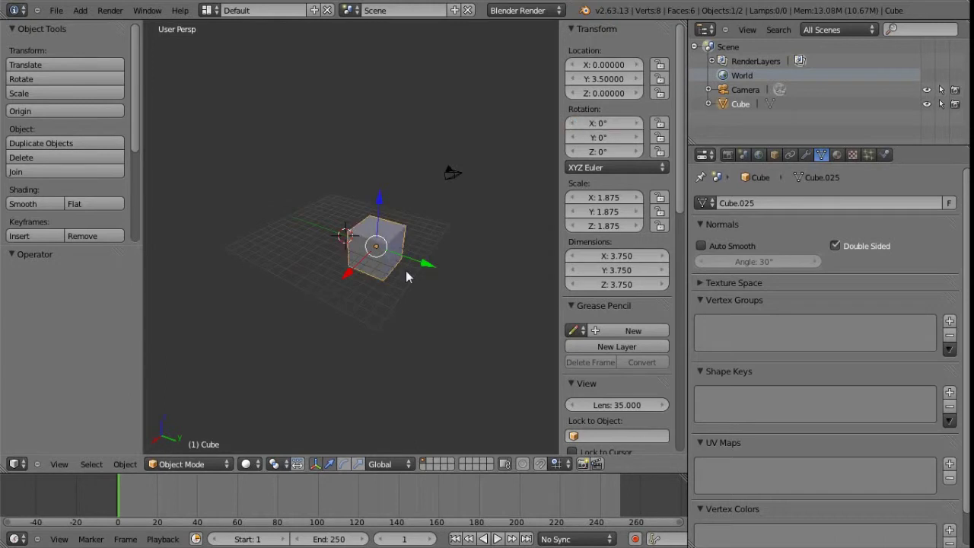
pyautogui.write('rx45')
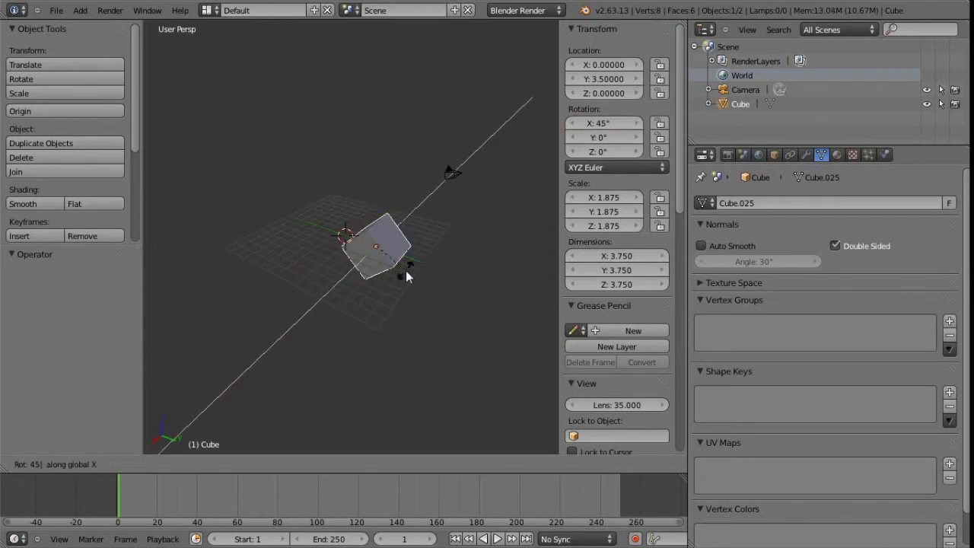
pyautogui.press('Return')
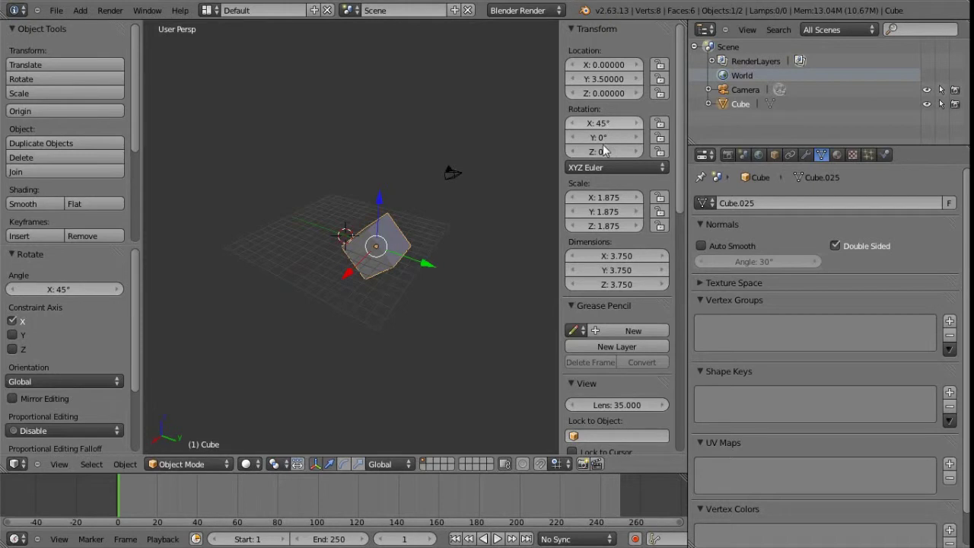
# Move the cube along its local Z axis to about Y 1.9, Z 1.6, cycling through the global and local Z constraints.
pyautogui.moveTo(406, 304); pyautogui.dragTo(372, 317, button='middle')
pyautogui.press('g')
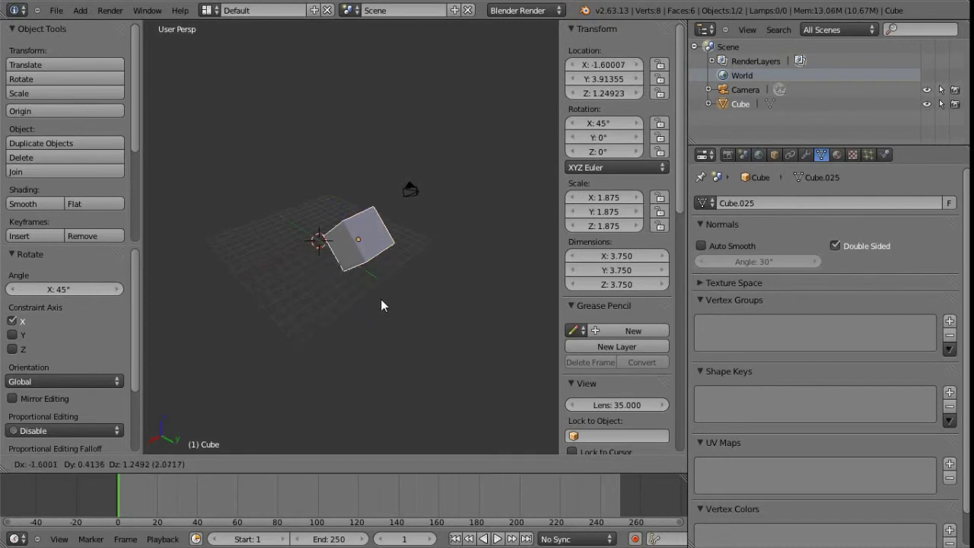
pyautogui.press('z')
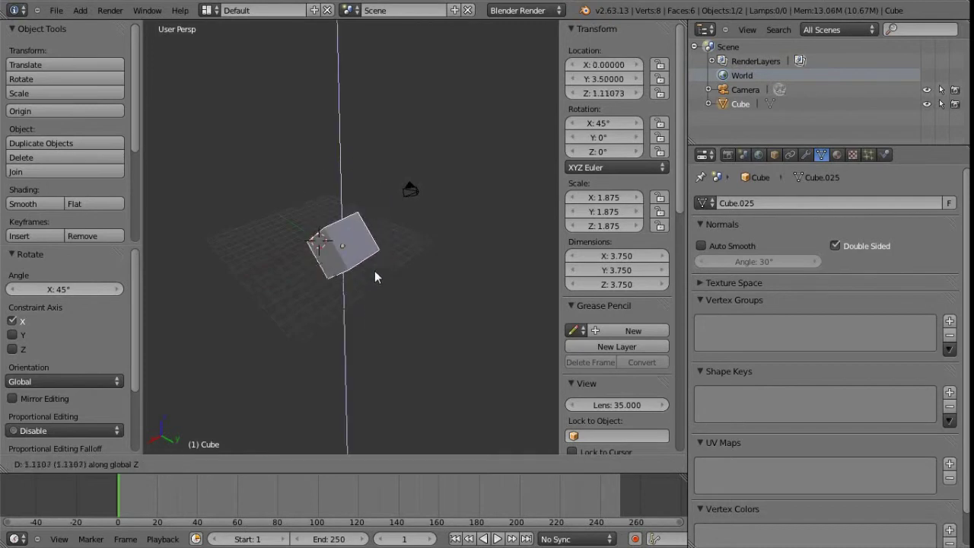
pyautogui.press('z')
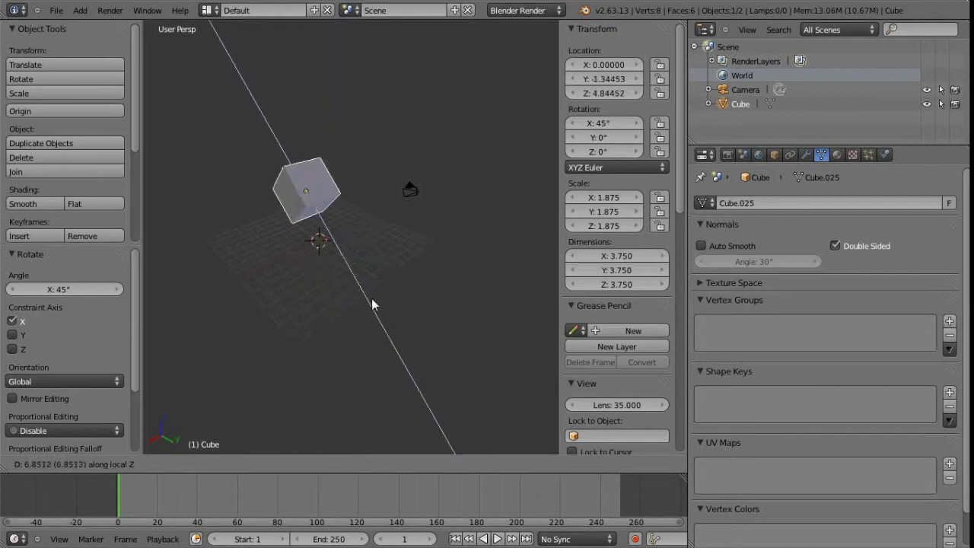
pyautogui.press('z')
pyautogui.press('z')
pyautogui.press('z')
pyautogui.press('z')
pyautogui.press('z')
pyautogui.press('z')
pyautogui.press('z')
pyautogui.press('z')
pyautogui.press('z')
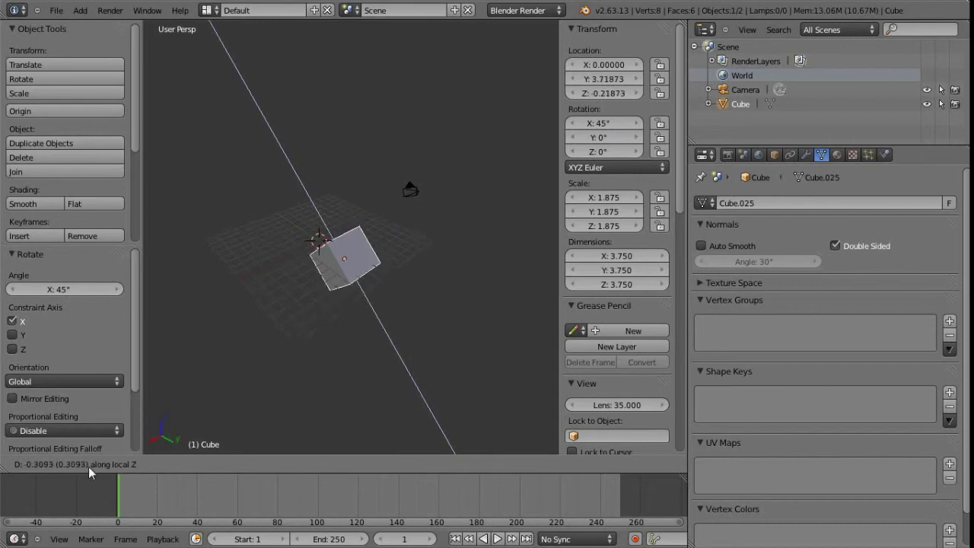
pyautogui.click(305, 333)
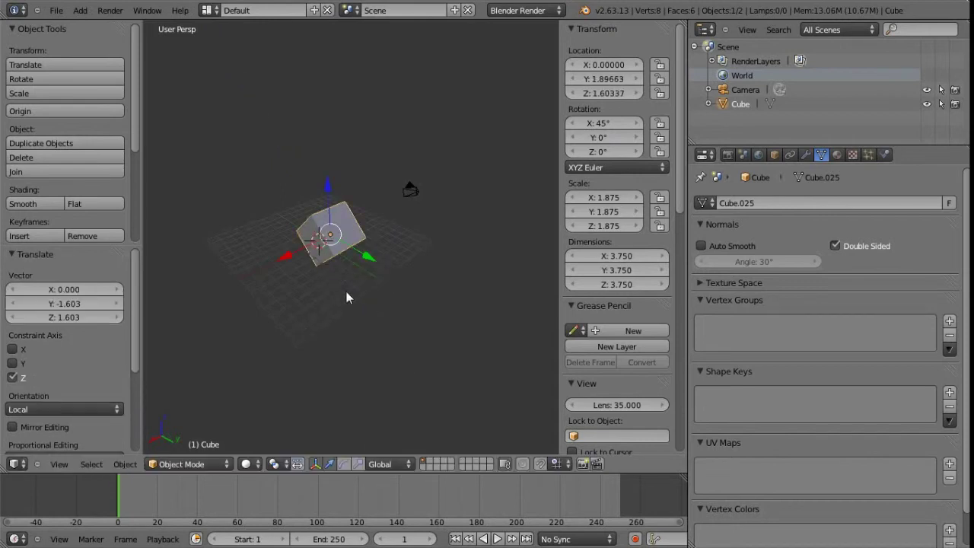
# Toggle wireframe display on and off, and move the cube up 5 units along the global Z axis.
pyautogui.press('z')
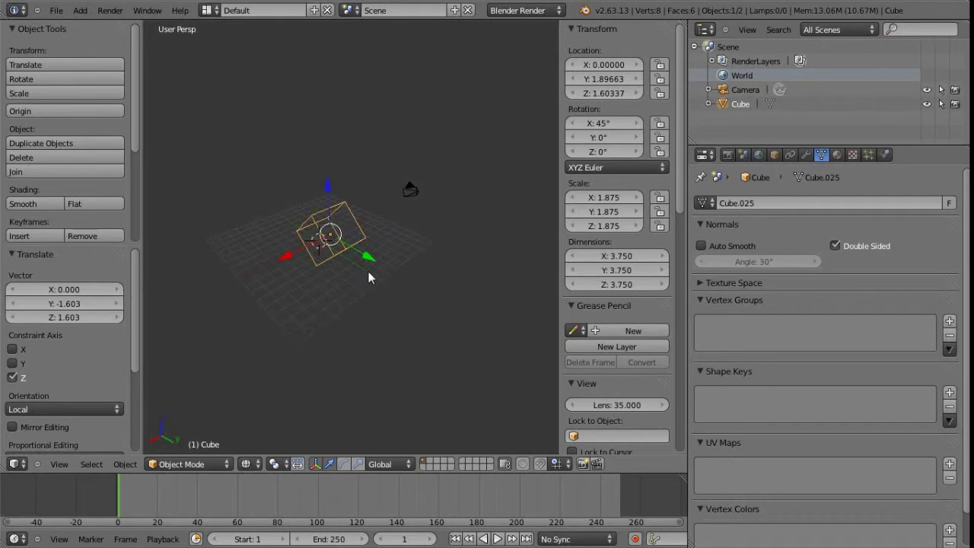
pyautogui.press('z')
pyautogui.press('g')
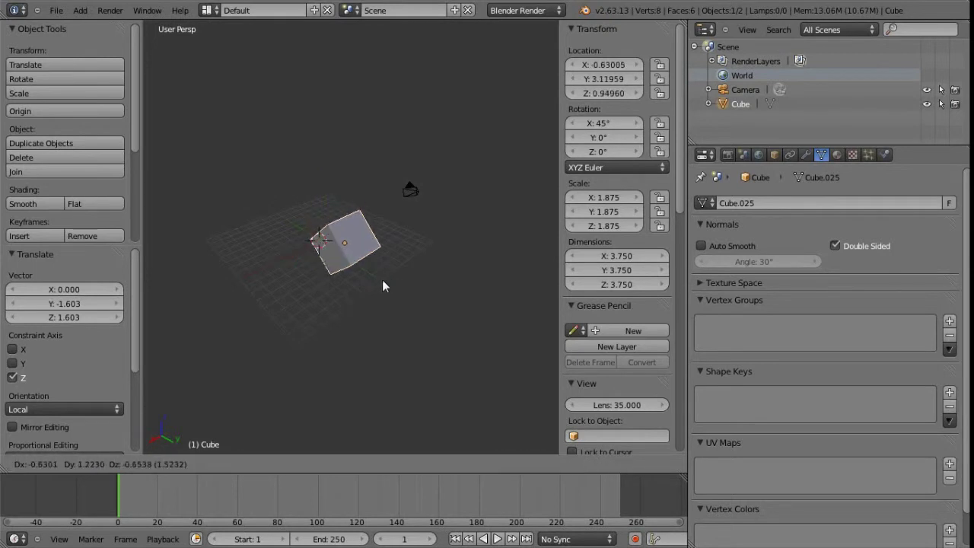
pyautogui.press('z')
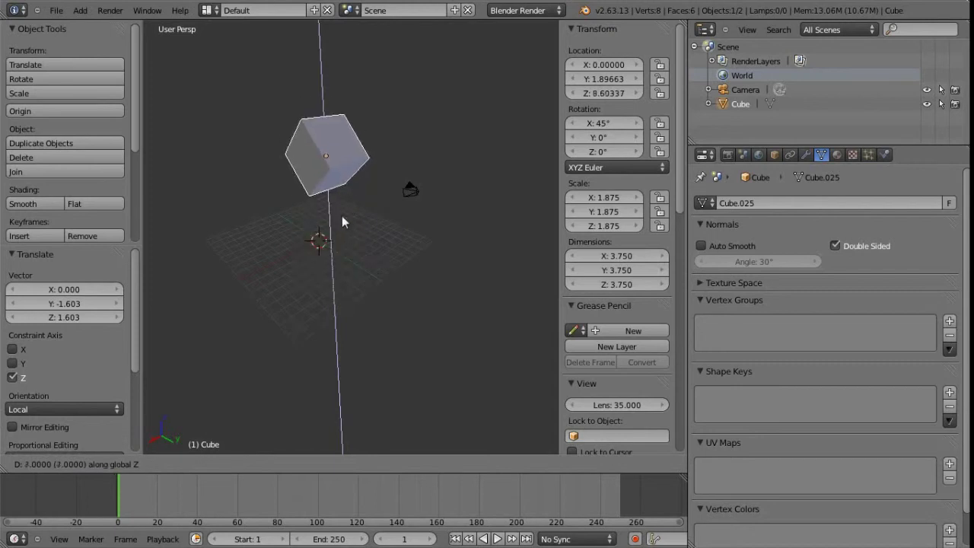
pyautogui.click(341, 224)
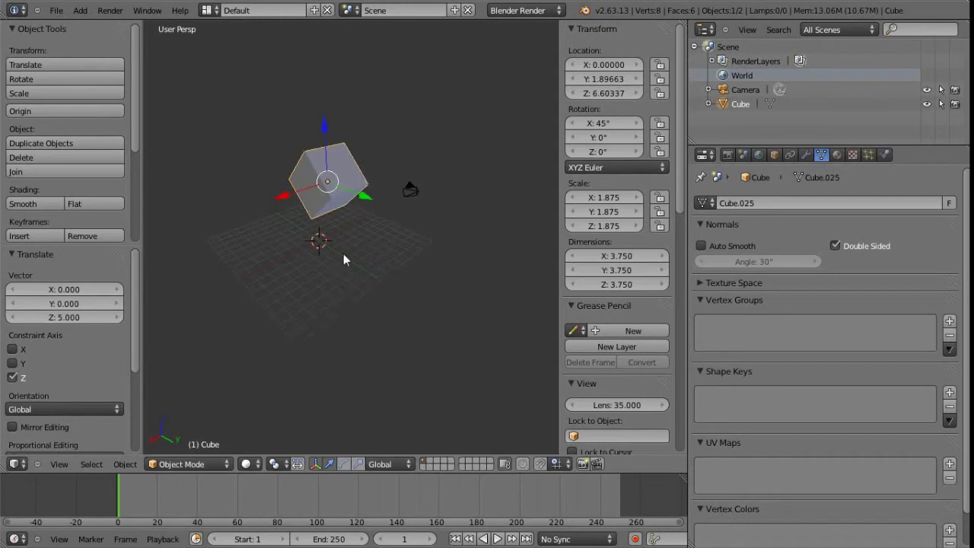
# Move the cube about -0.04 in Y and -0.99 in Z with global X locked, trying other axis and plane constraints during the grab.
pyautogui.moveTo(345, 256)
pyautogui.mouseDown(button='middle')
pyautogui.moveTo(327, 263)
pyautogui.moveTo(369, 268)
pyautogui.moveTo(348, 264)
pyautogui.mouseUp(button='middle')
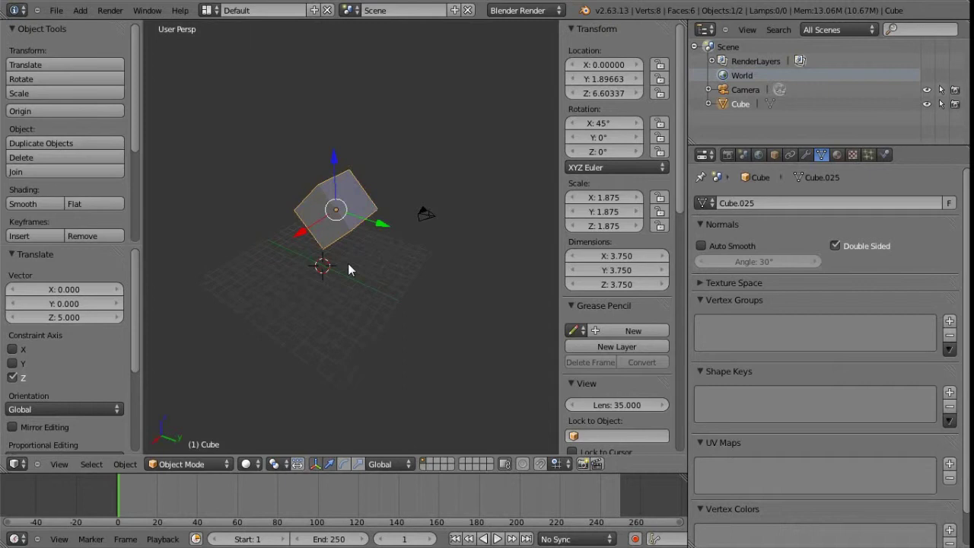
pyautogui.moveTo(356, 283); pyautogui.dragTo(361, 256, button='middle')
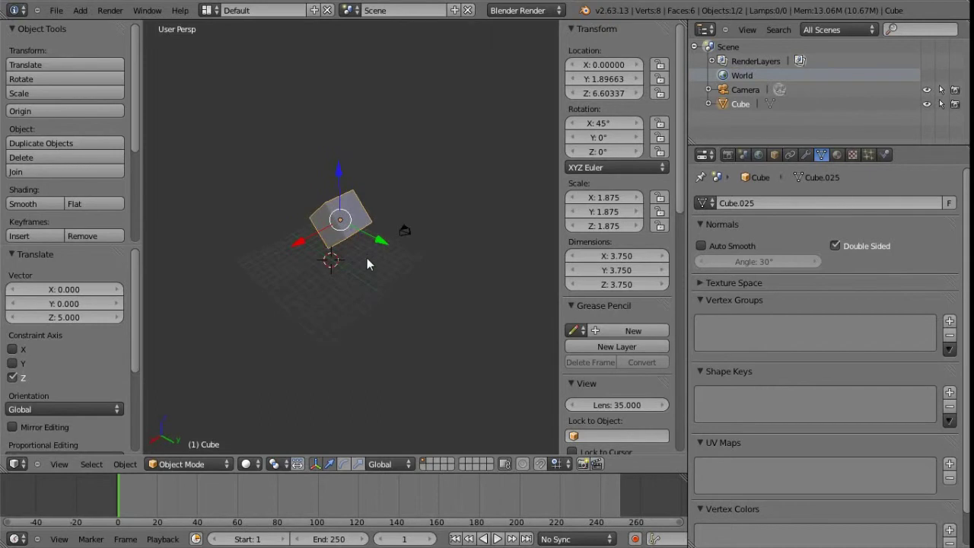
pyautogui.press('g')
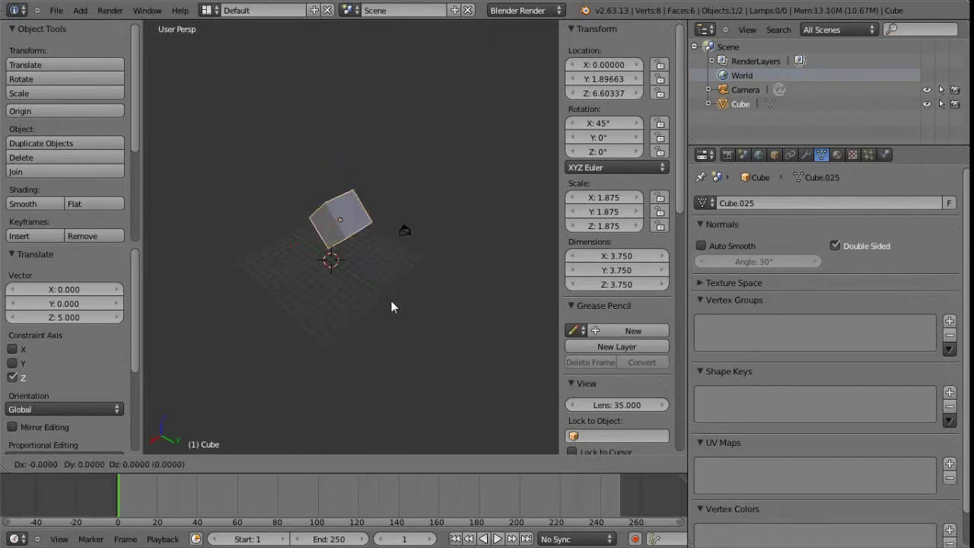
pyautogui.press('x')
pyautogui.press('z')
pyautogui.press('x')
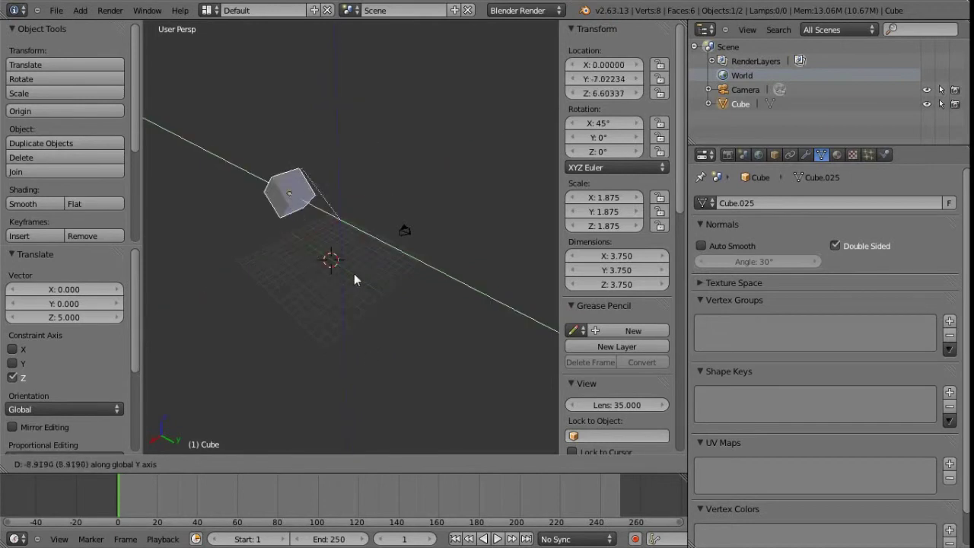
pyautogui.press('z')
pyautogui.press('x')
pyautogui.press('z')
pyautogui.press('x')
pyautogui.press('y')
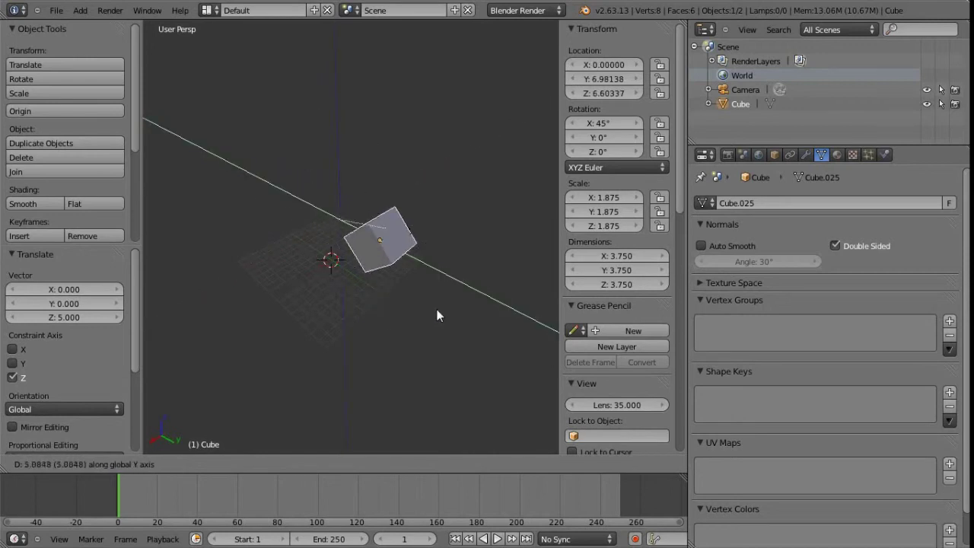
pyautogui.press('x')
pyautogui.press('y')
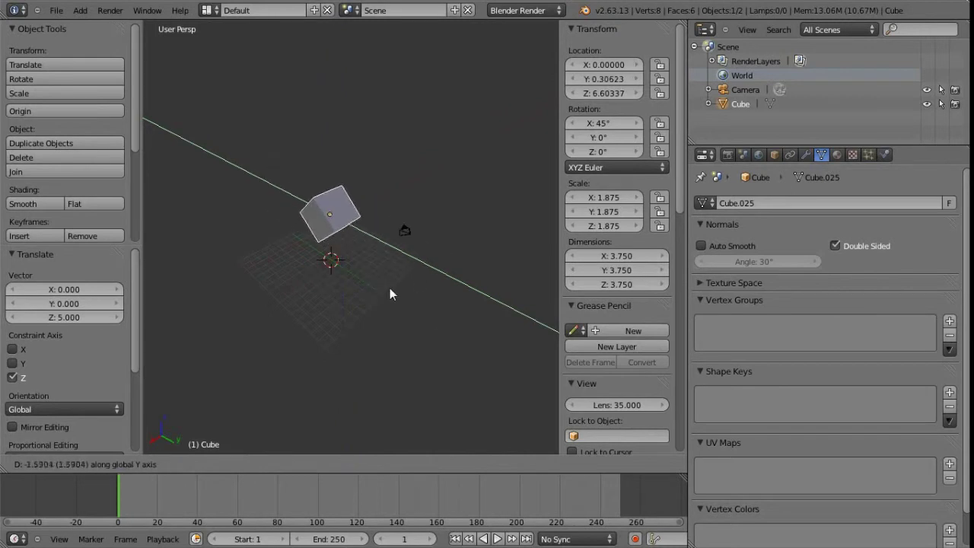
pyautogui.hotkey('shift', 'y')
pyautogui.hotkey('shift', 'z')
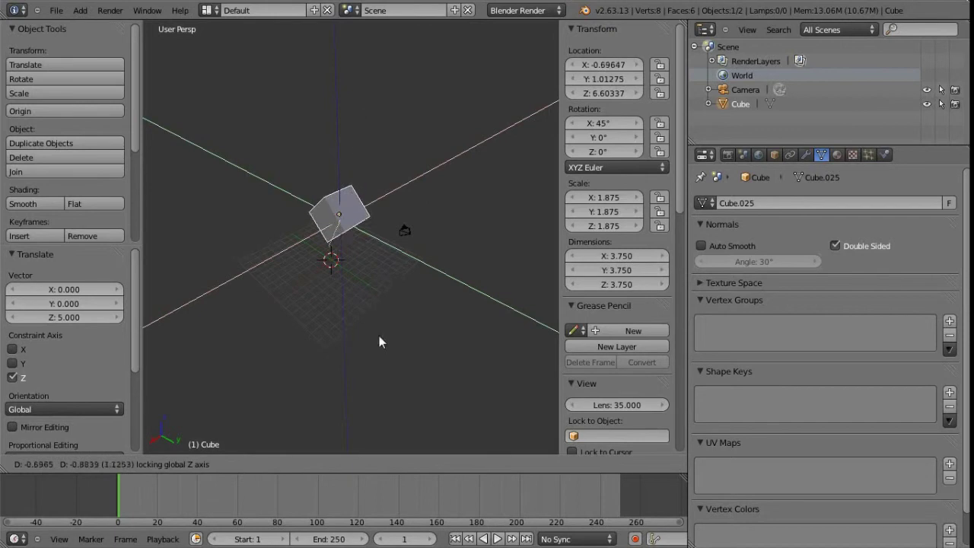
pyautogui.press('x')
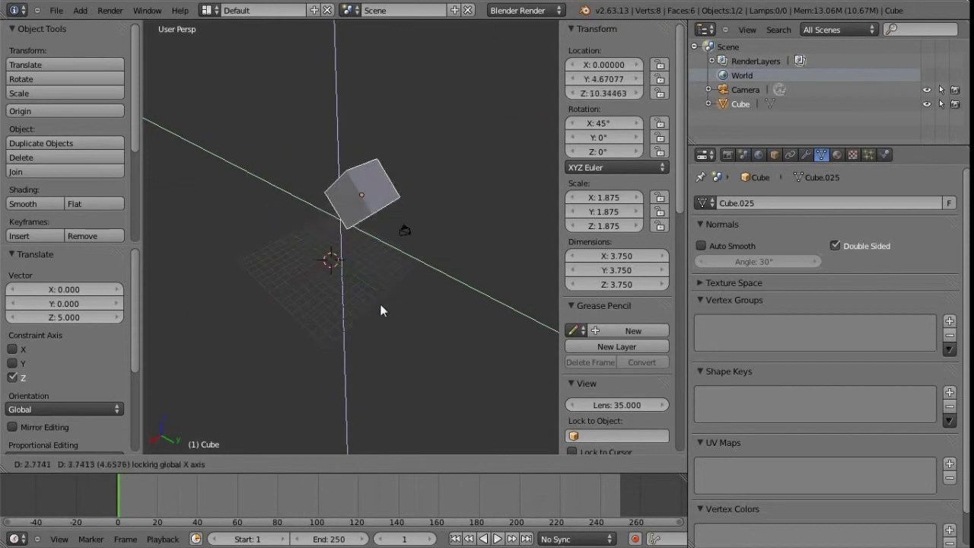
pyautogui.click(379, 330)
# Move the cube across the global XY plane with Z locked, by about 5.66 in X and 2.33 in Y.
pyautogui.keyDown('shift'); pyautogui.scroll(2, 347, 314); pyautogui.keyUp('shift')
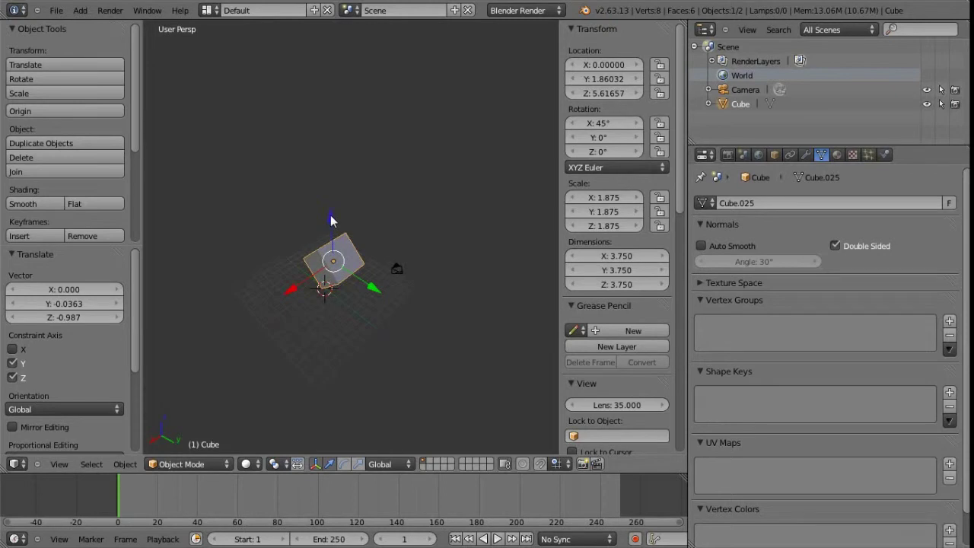
pyautogui.press('g')
pyautogui.hotkey('shift', 'z')
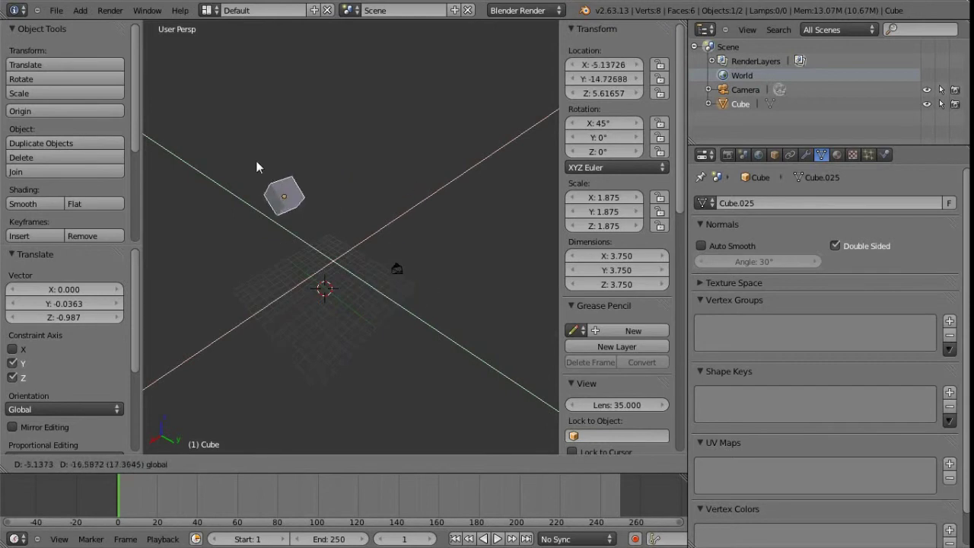
pyautogui.click(335, 365)
# Move the cube back with global Z locked, by about -9.08 in X and -2.09 in Y.
pyautogui.moveTo(382, 370); pyautogui.dragTo(404, 304, button='middle')
pyautogui.press('g')
pyautogui.hotkey('shift', 'z')
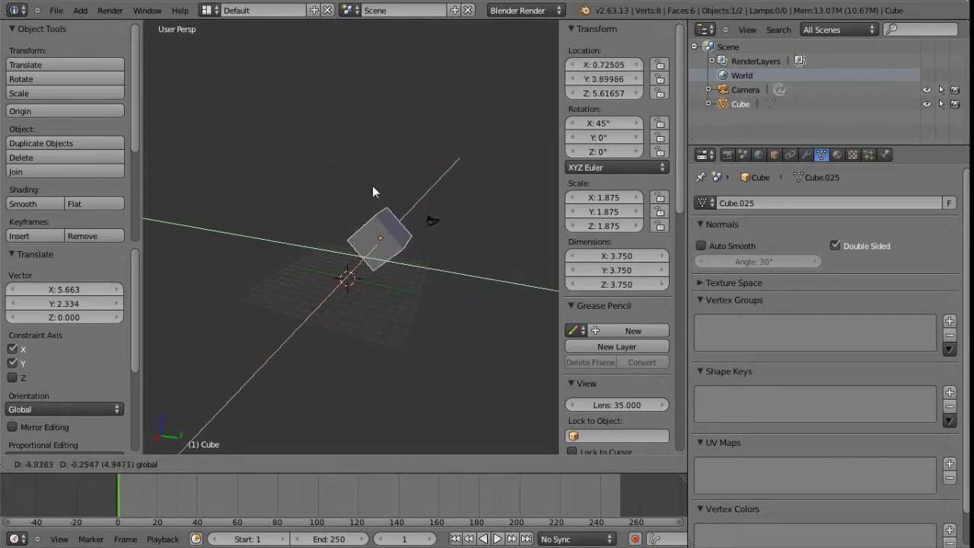
pyautogui.click(332, 165)
# Move the cube 1 unit along the global X axis with the red manipulator arrow.
pyautogui.moveTo(431, 285); pyautogui.dragTo(300, 230, button='middle')
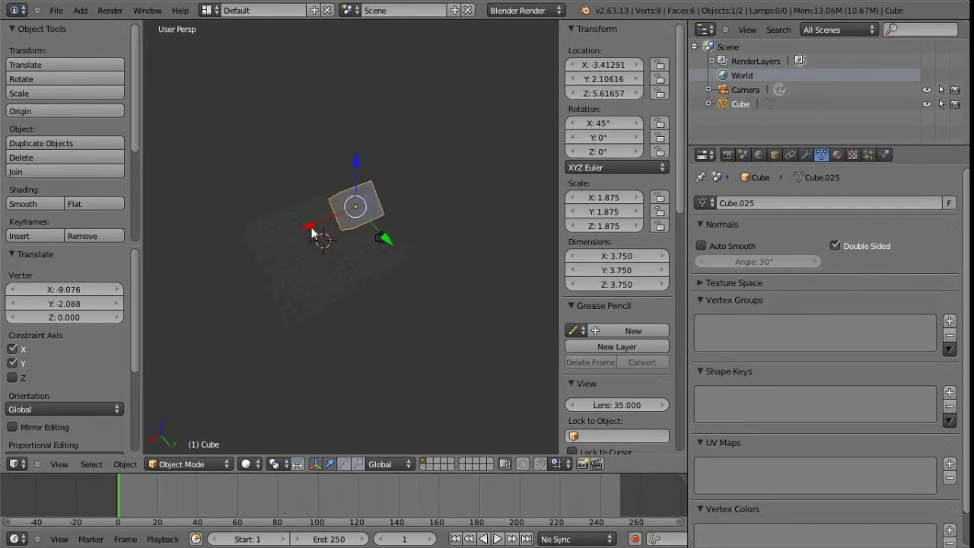
pyautogui.moveTo(309, 224); pyautogui.dragTo(334, 298)
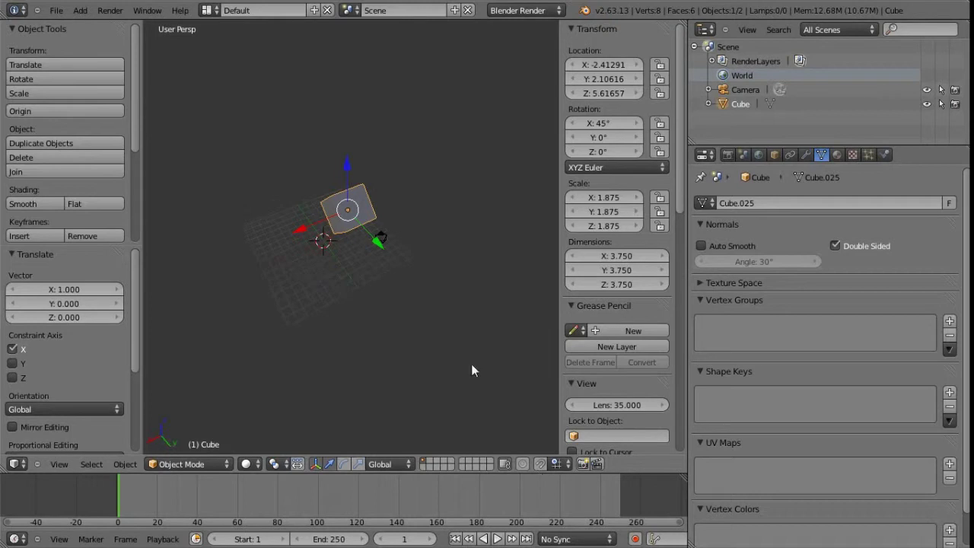
# Look through the available snap elements for transforms and keep Increment selected.
pyautogui.click(557, 463)
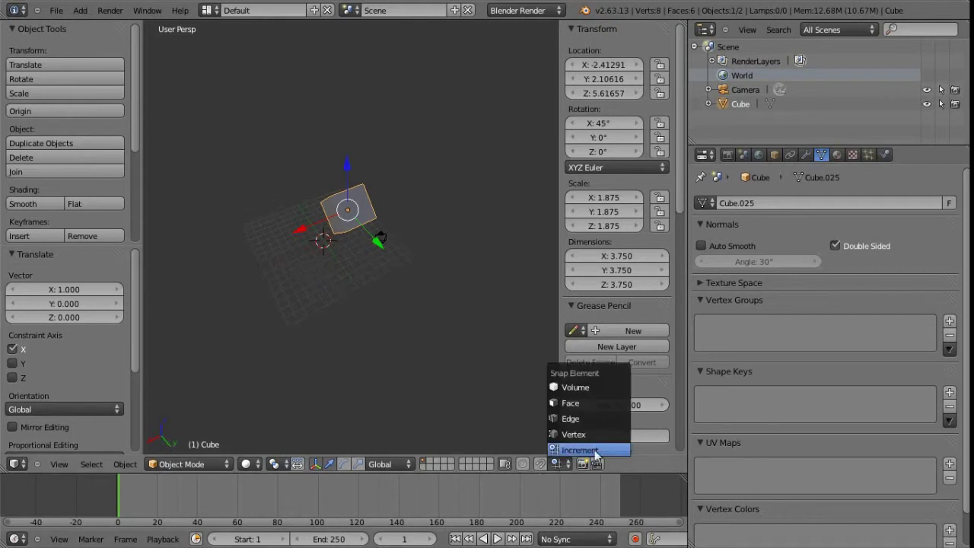
pyautogui.click(586, 449)
pyautogui.moveTo(335, 291); pyautogui.dragTo(308, 242, button='middle')
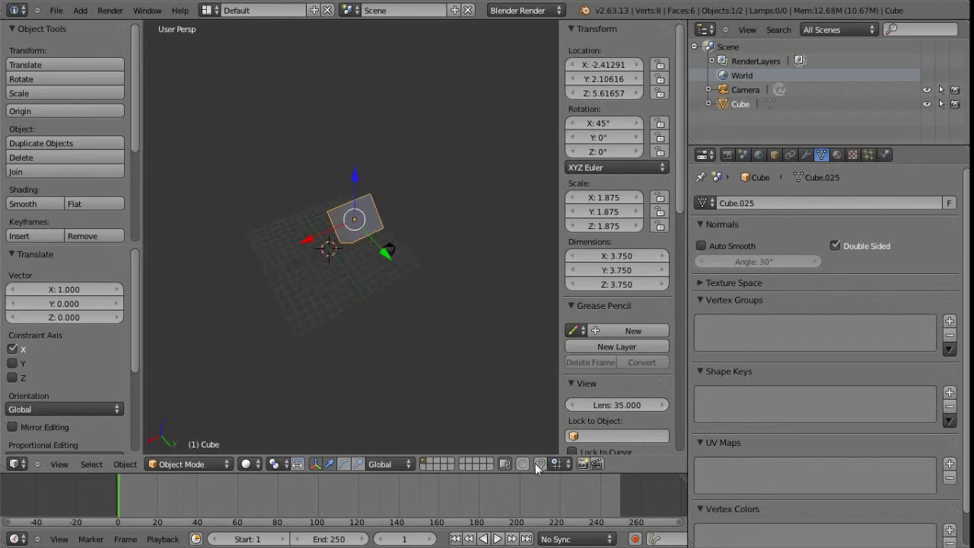
pyautogui.click(562, 465)
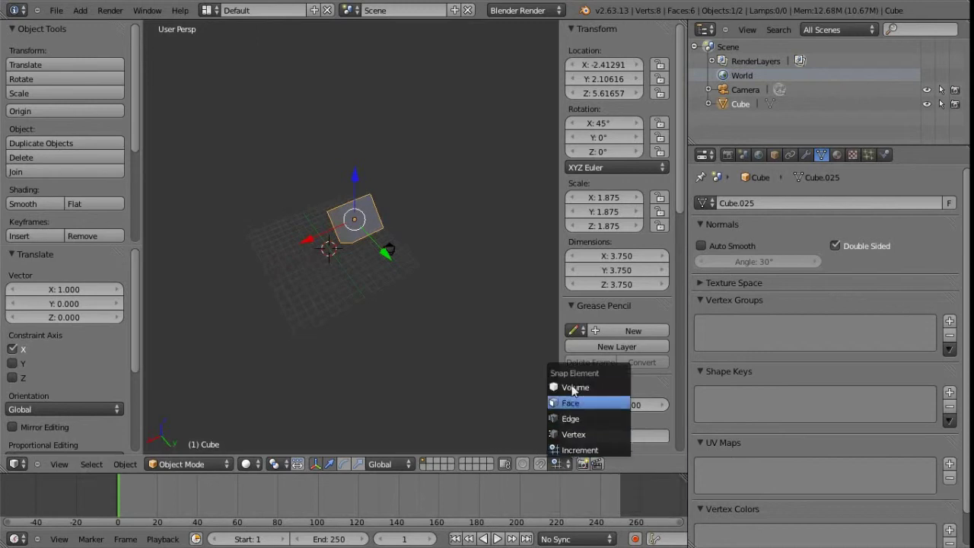
pyautogui.click(580, 449)
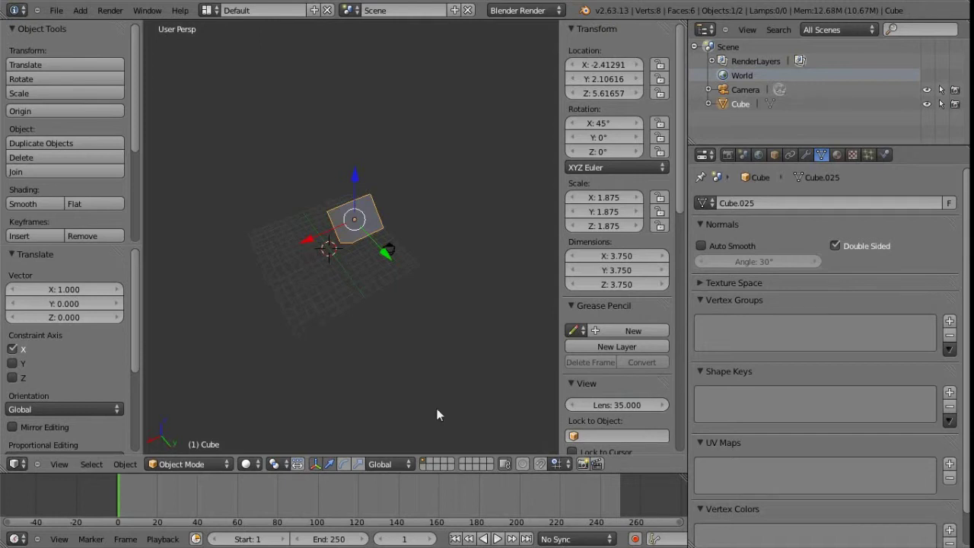
pyautogui.click(560, 462)
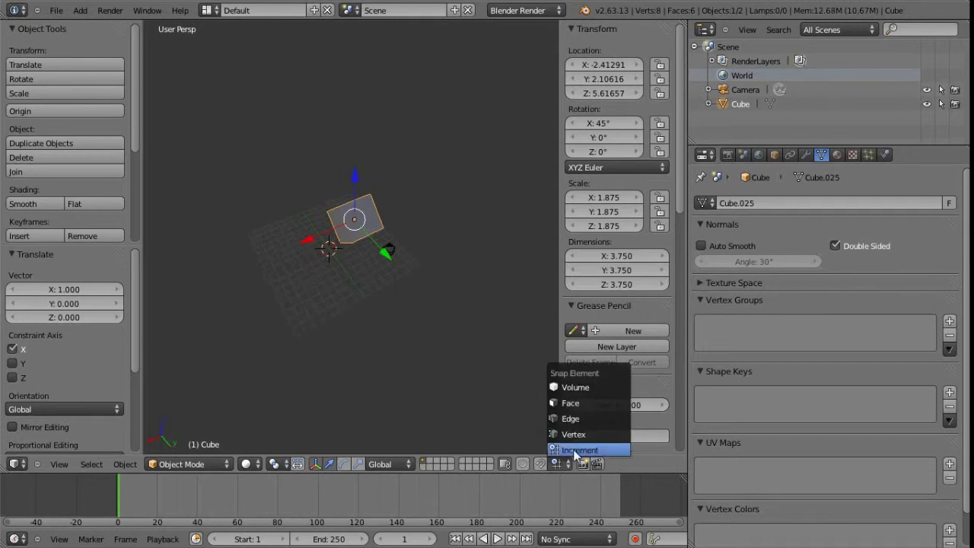
# Snap the cube to the nearest grid node.
pyautogui.moveTo(351, 306); pyautogui.dragTo(357, 294, button='middle')
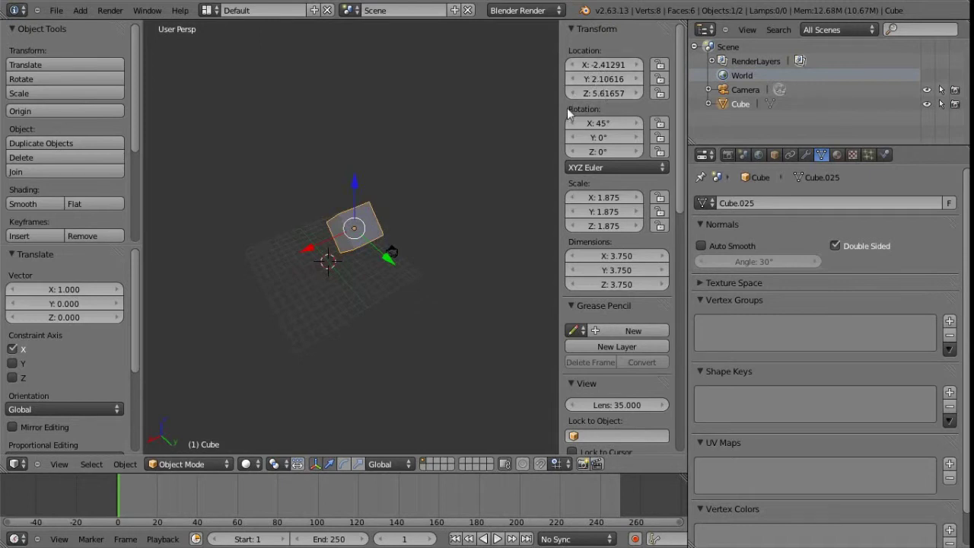
pyautogui.moveTo(380, 287); pyautogui.dragTo(374, 292, button='middle')
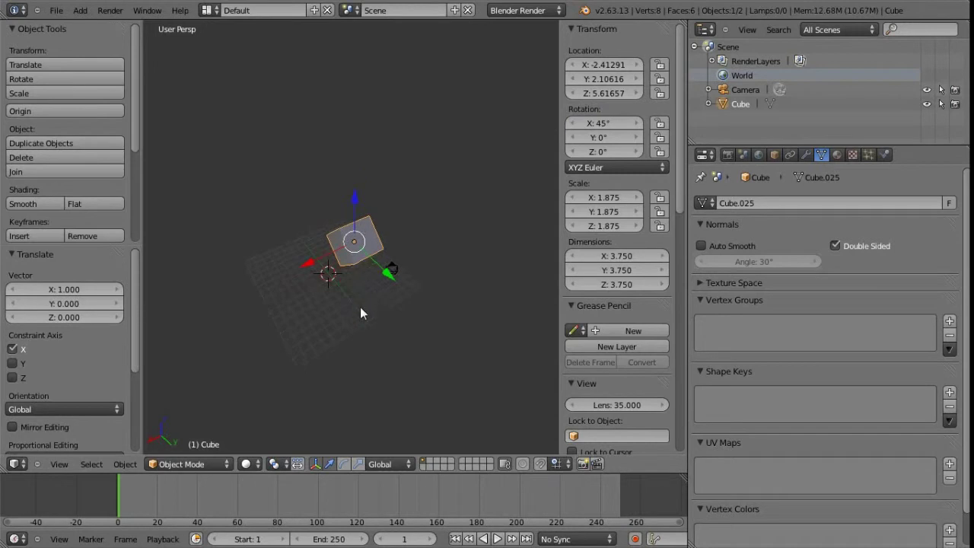
pyautogui.hotkey('shift', 's')
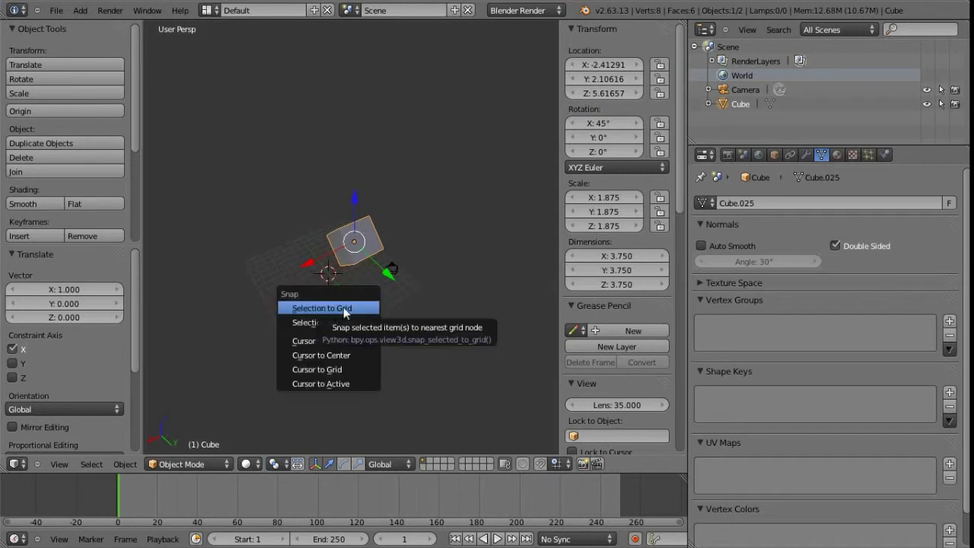
pyautogui.click(360, 309)
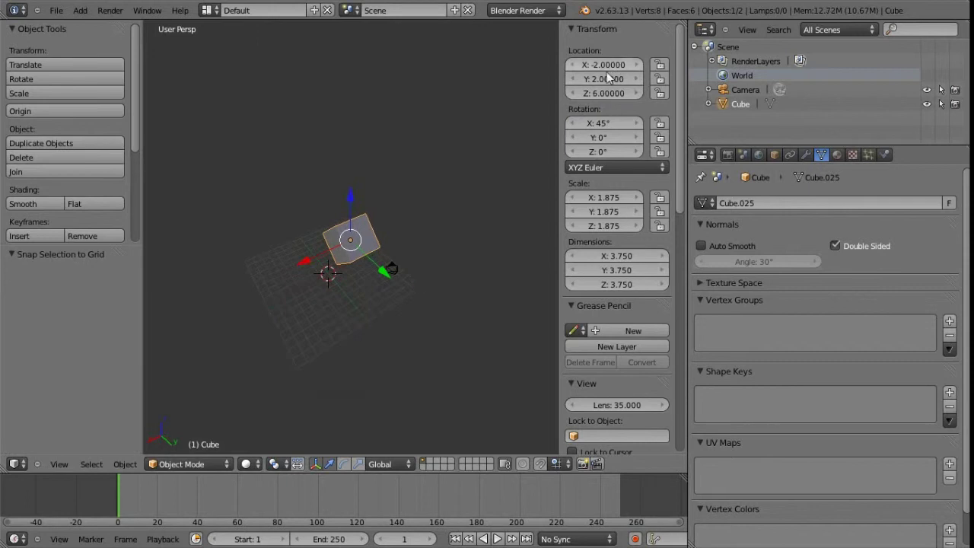
# Move the cube along the global X axis by 6 units in grid increments, and again freely by about -2.31 units.
pyautogui.moveTo(463, 310); pyautogui.dragTo(394, 237, button='middle')
pyautogui.moveTo(318, 195); pyautogui.dragTo(268, 196)
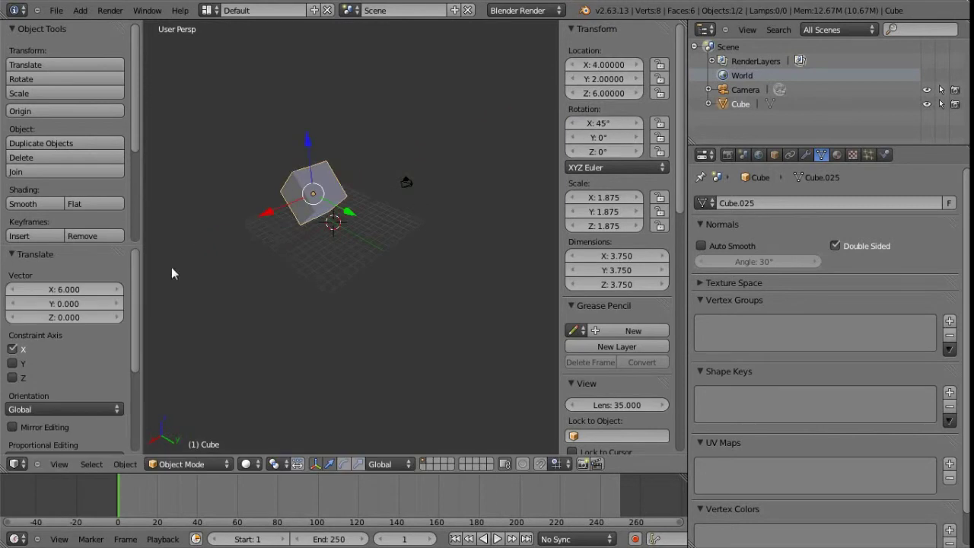
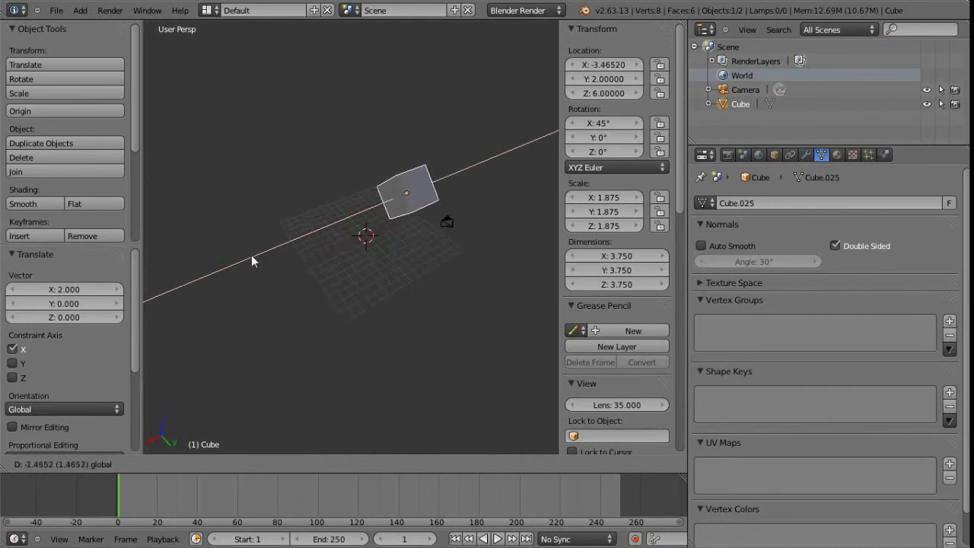
pyautogui.click(374, 308)
pyautogui.moveTo(429, 283)
pyautogui.keyDown('shift'); pyautogui.mouseDown(button='middle')
pyautogui.moveTo(338, 297)
pyautogui.moveTo(393, 241)
pyautogui.moveTo(427, 245)
pyautogui.moveTo(434, 256)
pyautogui.moveTo(417, 277)
pyautogui.moveTo(418, 267)
pyautogui.mouseUp(button='middle'); pyautogui.keyUp('shift')
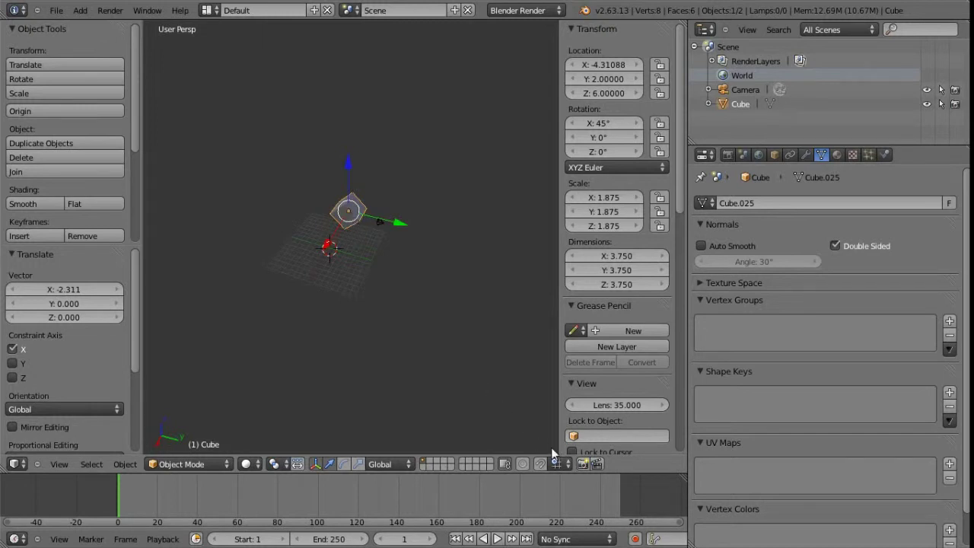
# Scale the cube uniformly by a factor of about 0.82, and again by about 3.86.
pyautogui.press('s')
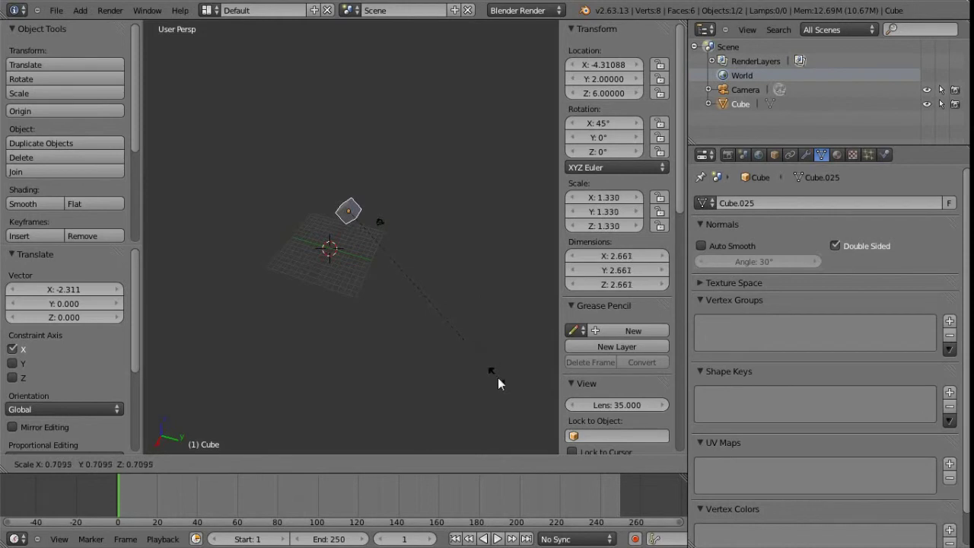
pyautogui.click(520, 402)
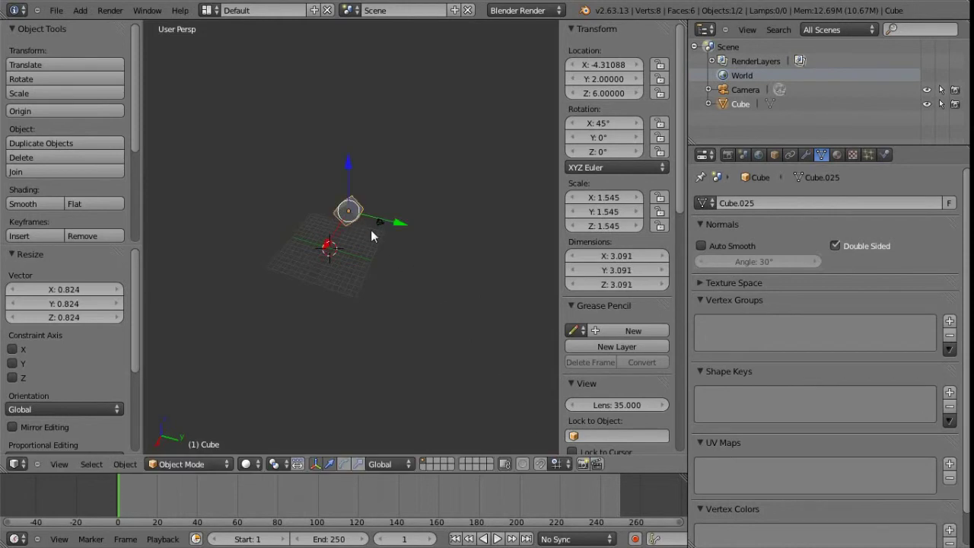
pyautogui.press('s')
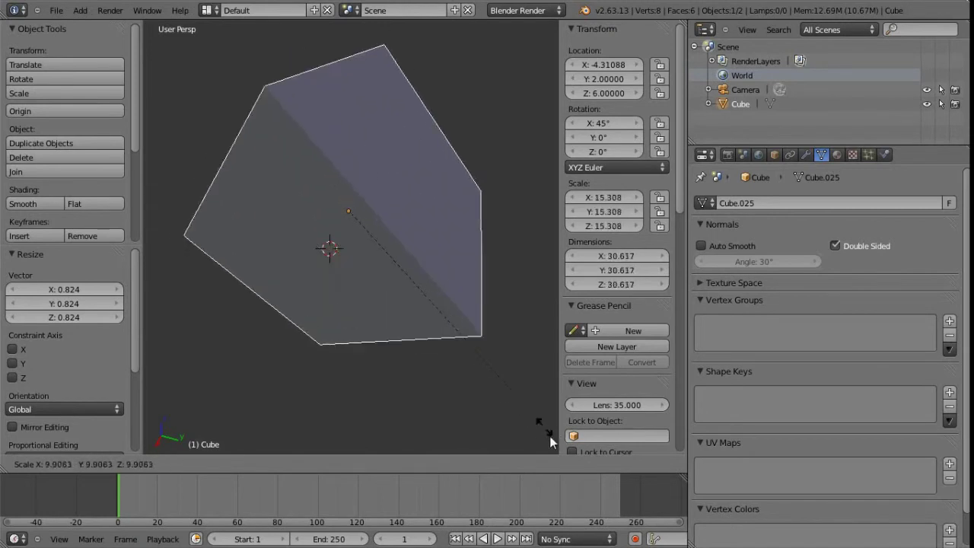
pyautogui.click(427, 291)
# Show the translate, rotate and scale manipulators together on the cube.
pyautogui.moveTo(396, 275); pyautogui.dragTo(386, 295, button='middle')
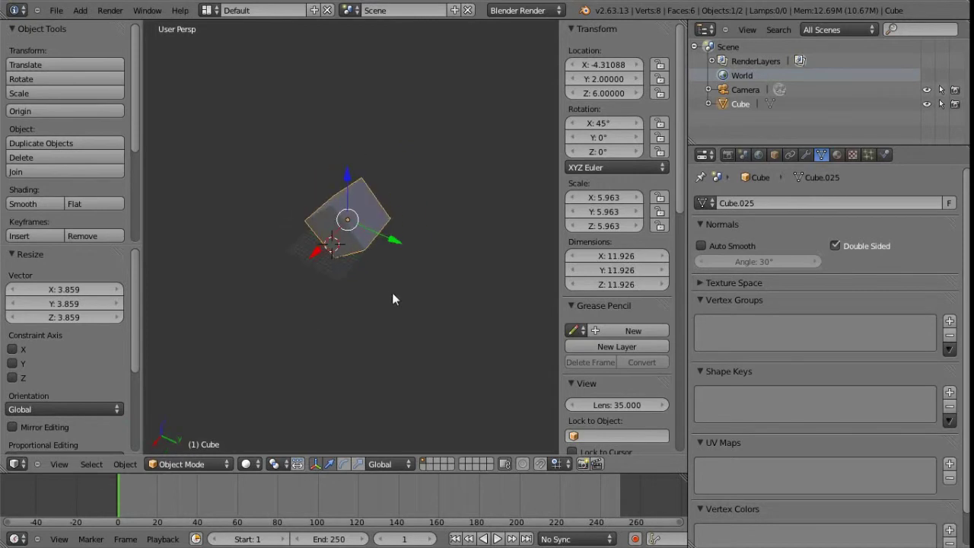
pyautogui.moveTo(388, 297); pyautogui.dragTo(363, 222, button='middle')
pyautogui.moveTo(358, 313); pyautogui.dragTo(379, 275, button='middle')
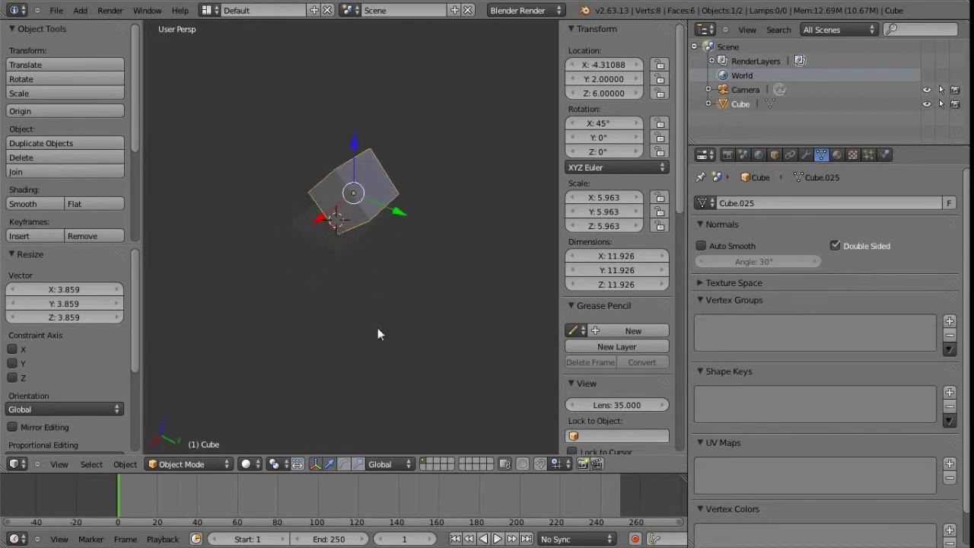
pyautogui.keyDown('shift'); pyautogui.click(344, 464); pyautogui.keyUp('shift')
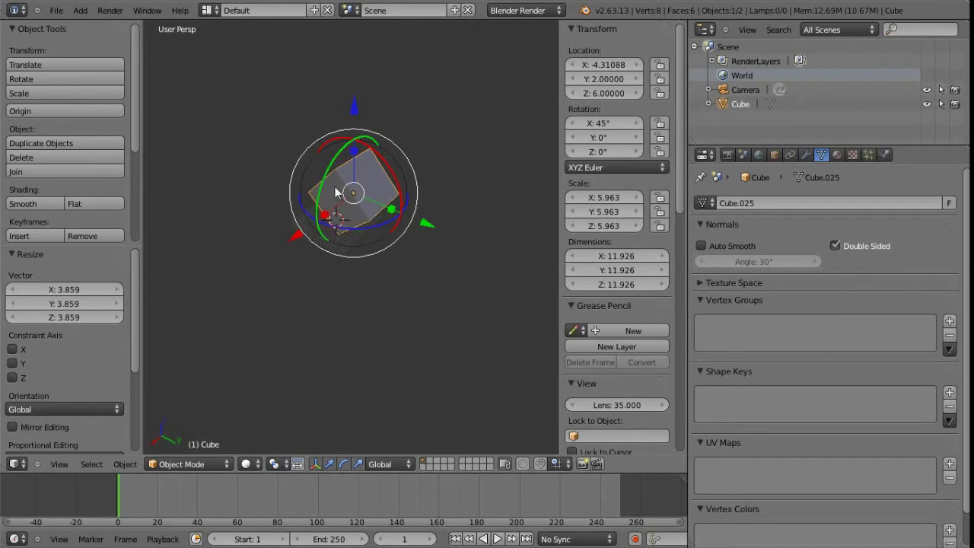
# Switch to Maya, activate the Move/Rotate/Scale Tool on the cube and try the rotation rings of its combined manipulator.
pyautogui.hotkey('alt', 'Tab')
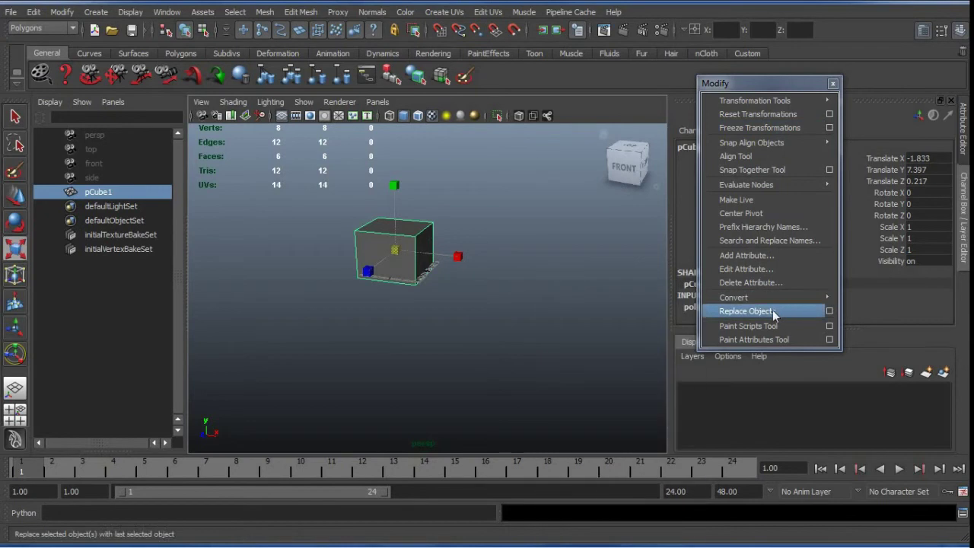
pyautogui.moveTo(761, 100)
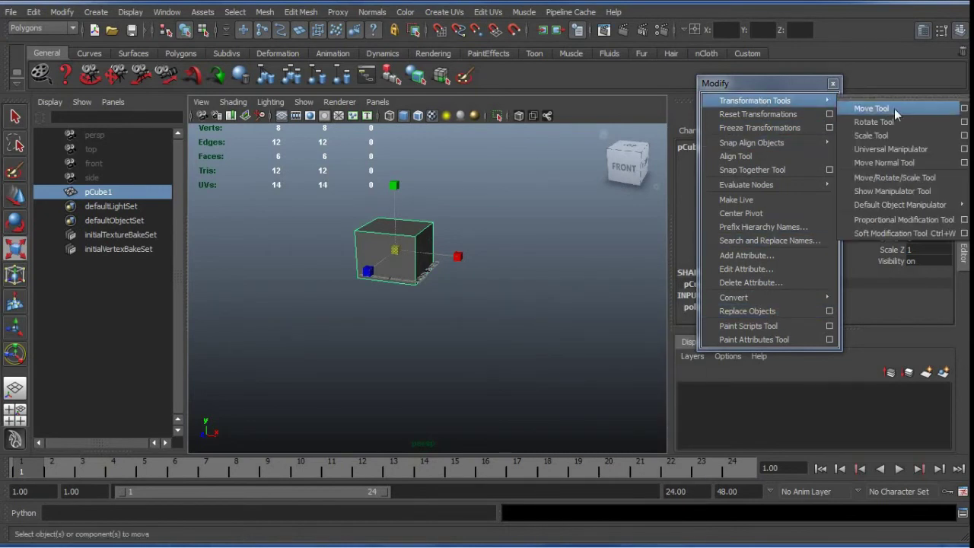
pyautogui.click(898, 180)
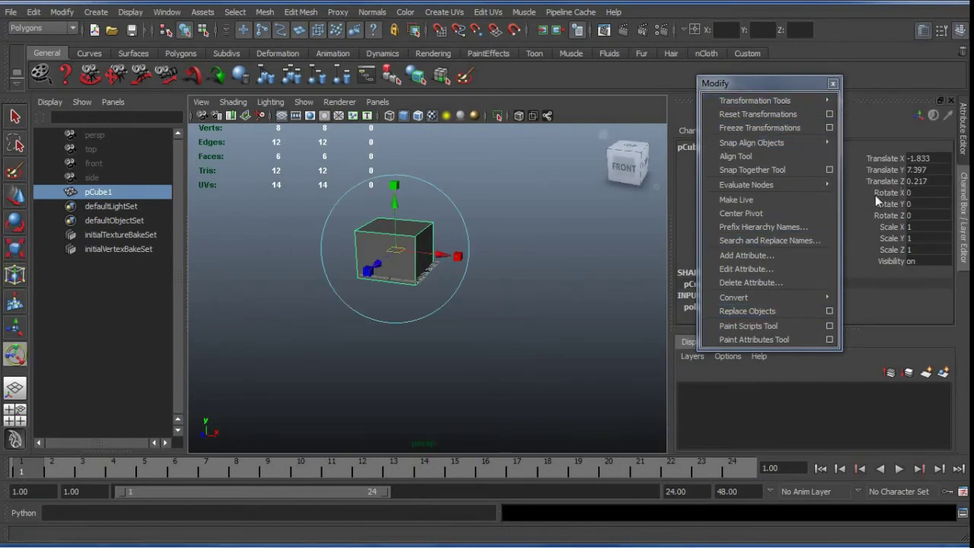
pyautogui.moveTo(761, 101)
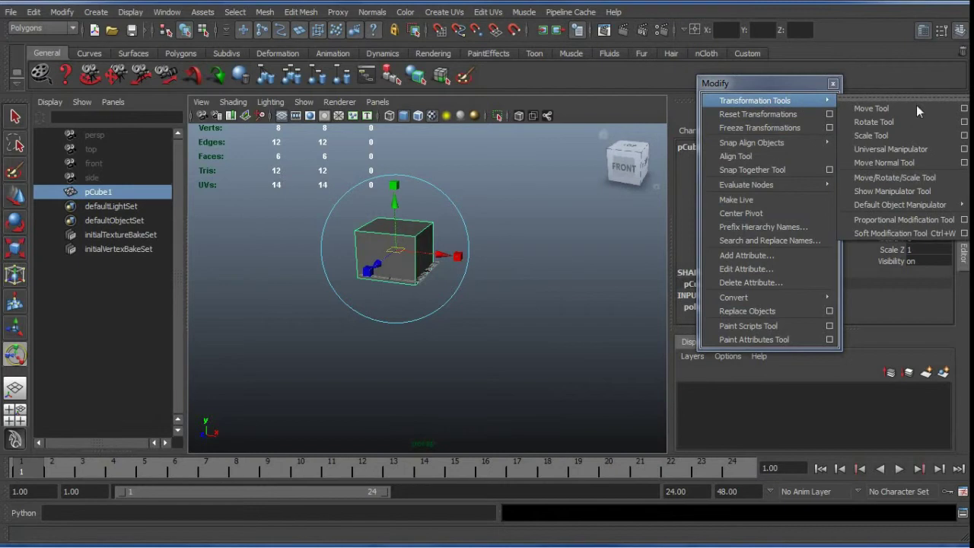
pyautogui.click(926, 178)
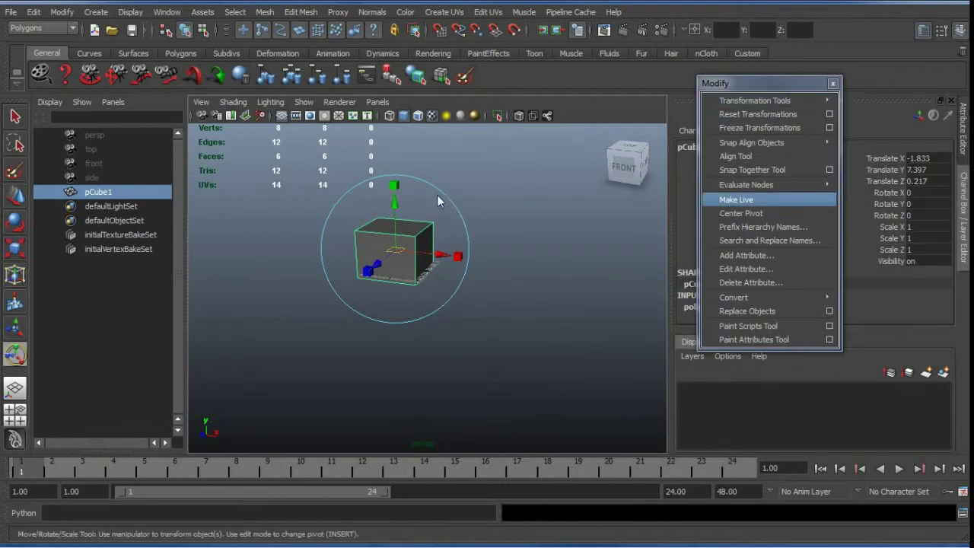
pyautogui.moveTo(435, 194); pyautogui.dragTo(428, 222)
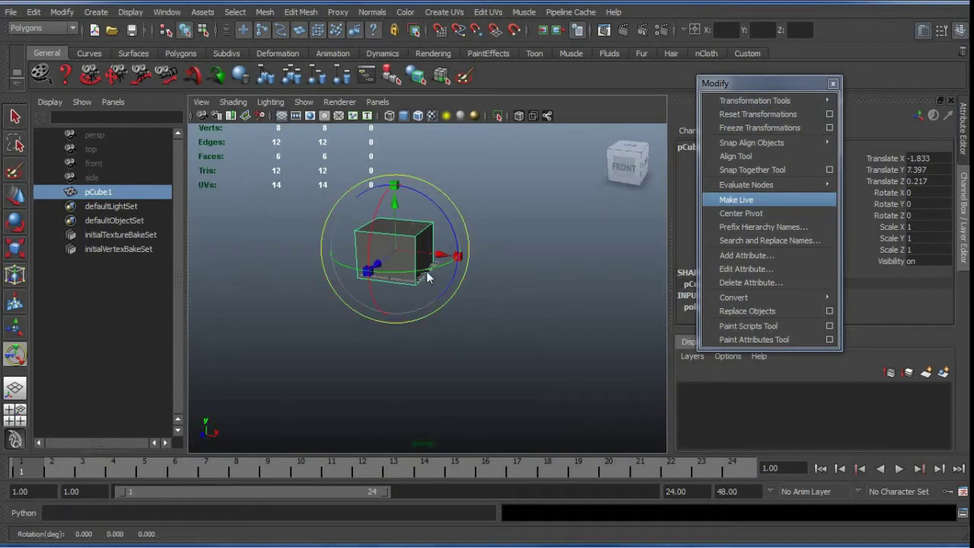
# Switch back to Blender, remove the scale handles from the cube's combined manipulator and hide the manipulator entirely.
pyautogui.hotkey('alt', 'Tab')
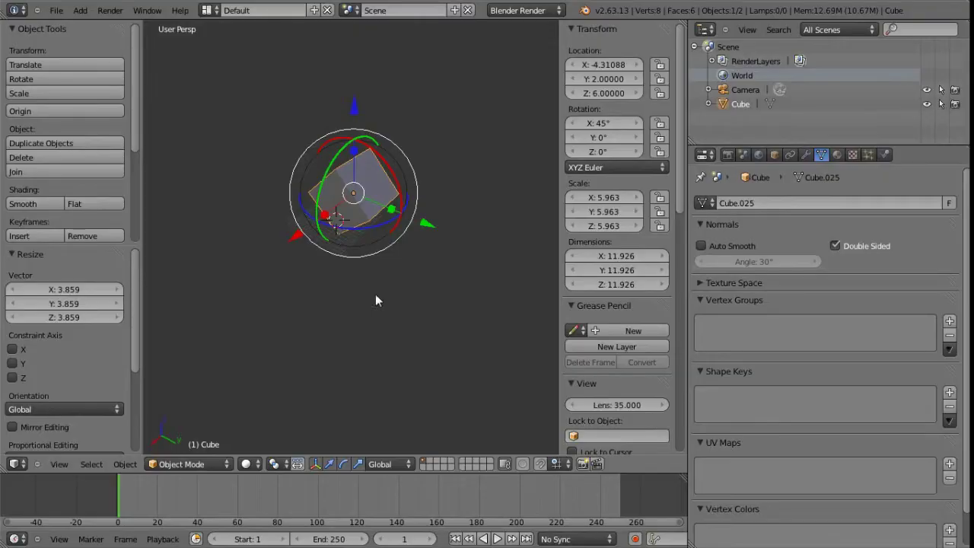
pyautogui.moveTo(431, 251); pyautogui.dragTo(306, 375, button='middle')
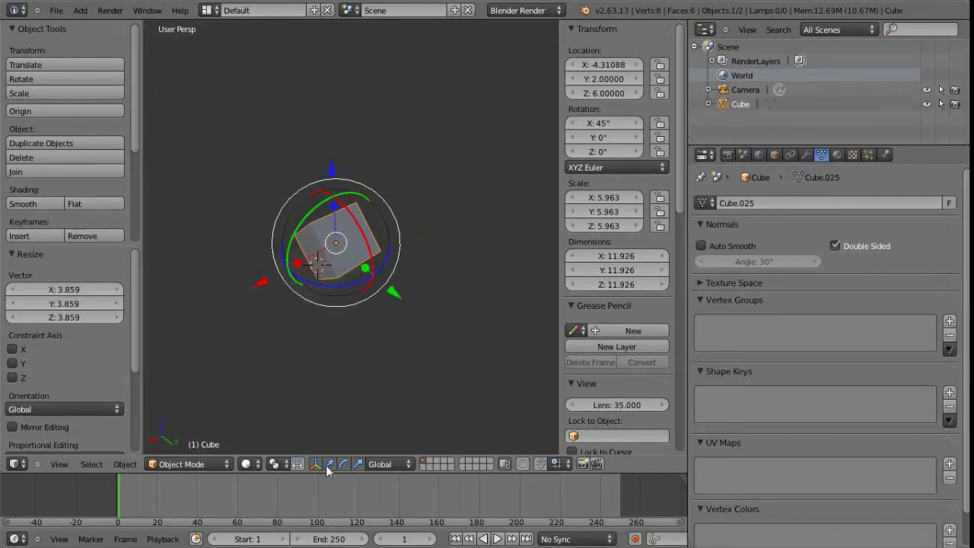
pyautogui.keyDown('shift'); pyautogui.click(357, 463); pyautogui.keyUp('shift')
pyautogui.moveTo(348, 330)
pyautogui.mouseDown(button='middle')
pyautogui.moveTo(361, 267)
pyautogui.moveTo(392, 252)
pyautogui.moveTo(395, 298)
pyautogui.moveTo(331, 281)
pyautogui.moveTo(376, 337)
pyautogui.moveTo(356, 323)
pyautogui.mouseUp(button='middle')
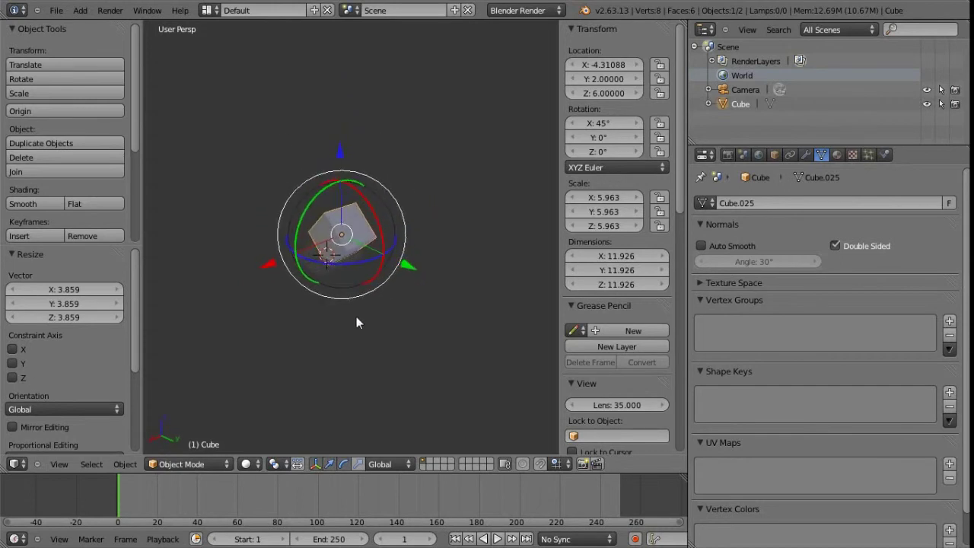
pyautogui.click(314, 464)
# Move the cube upward along the global Z axis and scale it uniformly, without using the manipulator.
pyautogui.moveTo(372, 295)
pyautogui.mouseDown(button='middle')
pyautogui.moveTo(374, 337)
pyautogui.moveTo(417, 332)
pyautogui.moveTo(403, 350)
pyautogui.moveTo(397, 311)
pyautogui.moveTo(378, 309)
pyautogui.mouseUp(button='middle')
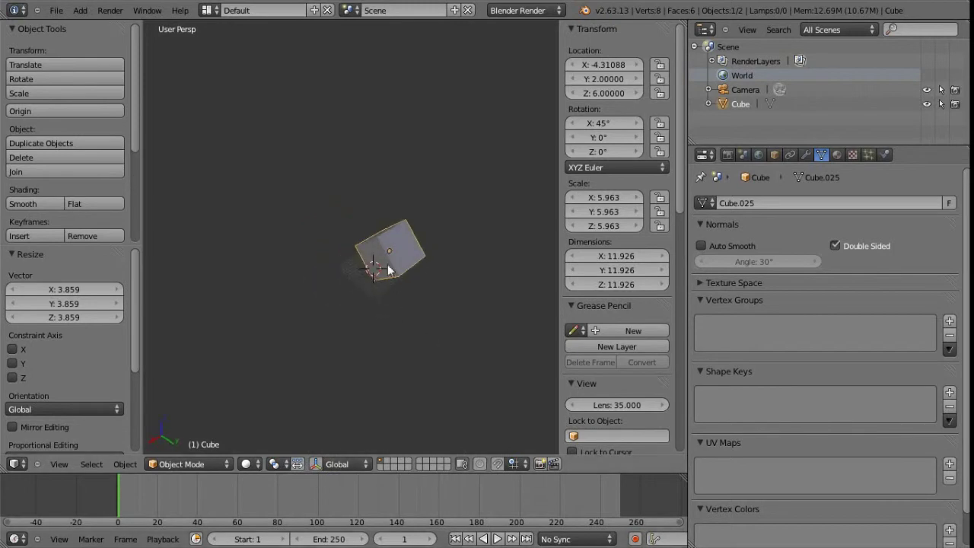
pyautogui.press('g')
pyautogui.press('z')
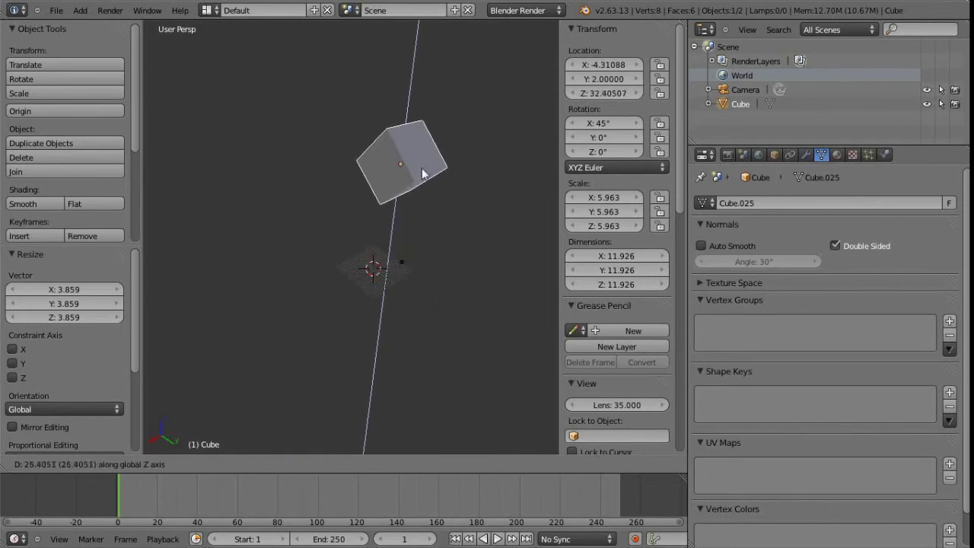
pyautogui.click(430, 127)
pyautogui.moveTo(399, 335); pyautogui.dragTo(373, 318, button='middle')
pyautogui.press('s')
pyautogui.click(385, 239)
pyautogui.moveTo(380, 251)
pyautogui.mouseDown(button='middle')
pyautogui.moveTo(372, 268)
pyautogui.moveTo(386, 292)
pyautogui.moveTo(407, 267)
pyautogui.moveTo(379, 291)
pyautogui.moveTo(413, 276)
pyautogui.moveTo(406, 259)
pyautogui.moveTo(415, 302)
pyautogui.moveTo(374, 223)
pyautogui.moveTo(411, 272)
pyautogui.moveTo(401, 286)
pyautogui.moveTo(388, 266)
pyautogui.mouseUp(button='middle')
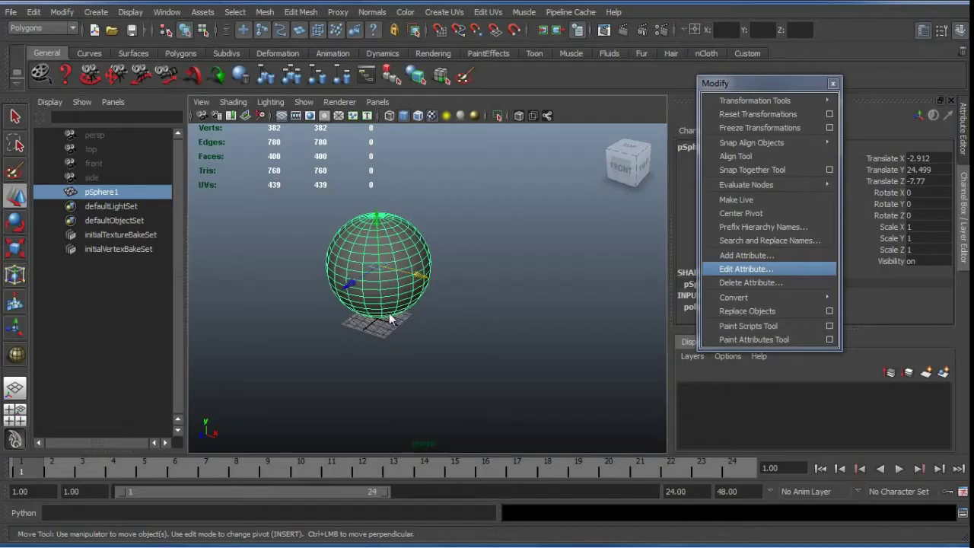
# Open Maya's Move Tool settings and look through the Soft Selection and Reflection options.
pyautogui.moveTo(767, 103)
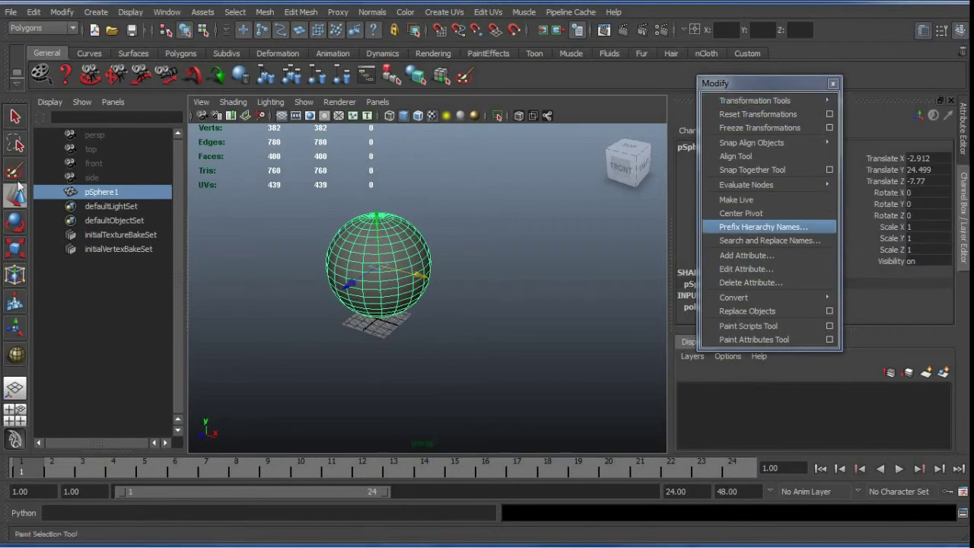
pyautogui.doubleClick(17, 198)
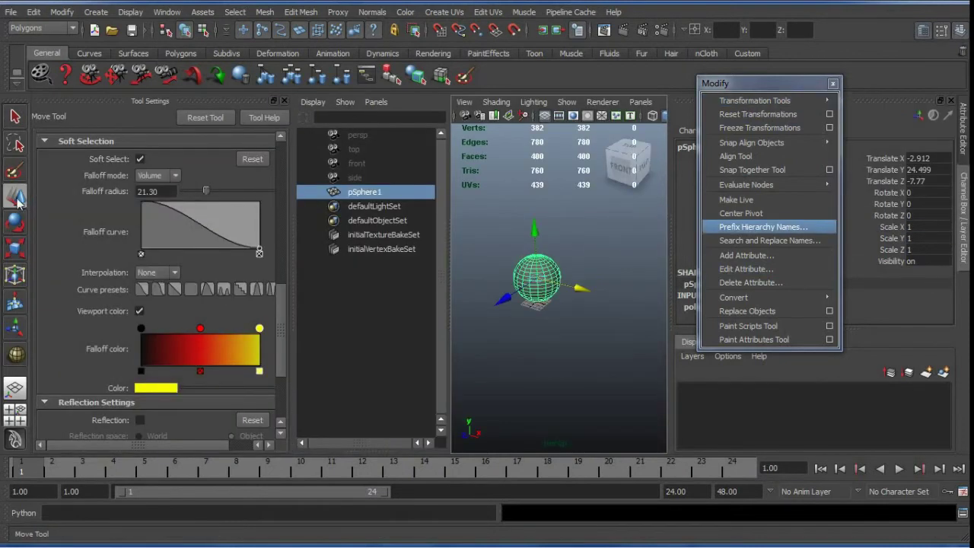
pyautogui.scroll(-3, 122, 292)
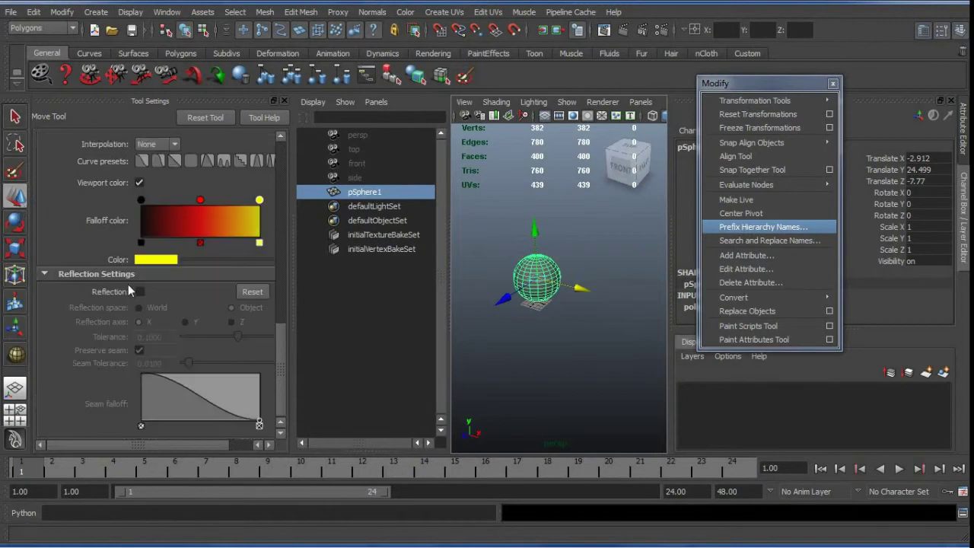
pyautogui.scroll(8, 129, 278)
pyautogui.scroll(-4, 132, 269)
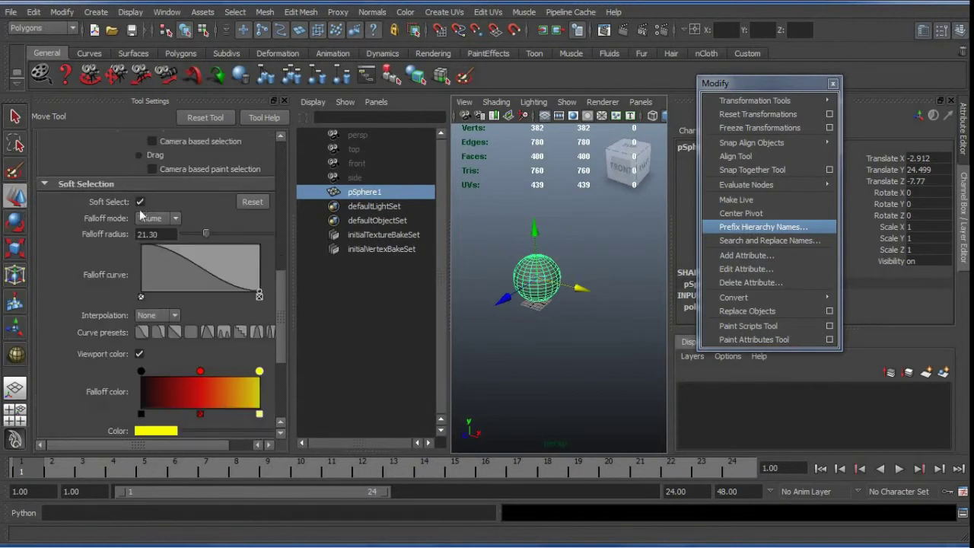
# Toggle Soft Select for the Move Tool to compare its options, leave it off, and close the tool settings.
pyautogui.click(140, 202)
pyautogui.click(140, 201)
pyautogui.scroll(-3, 162, 251)
pyautogui.scroll(3, 162, 251)
pyautogui.click(140, 201)
pyautogui.click(285, 100)
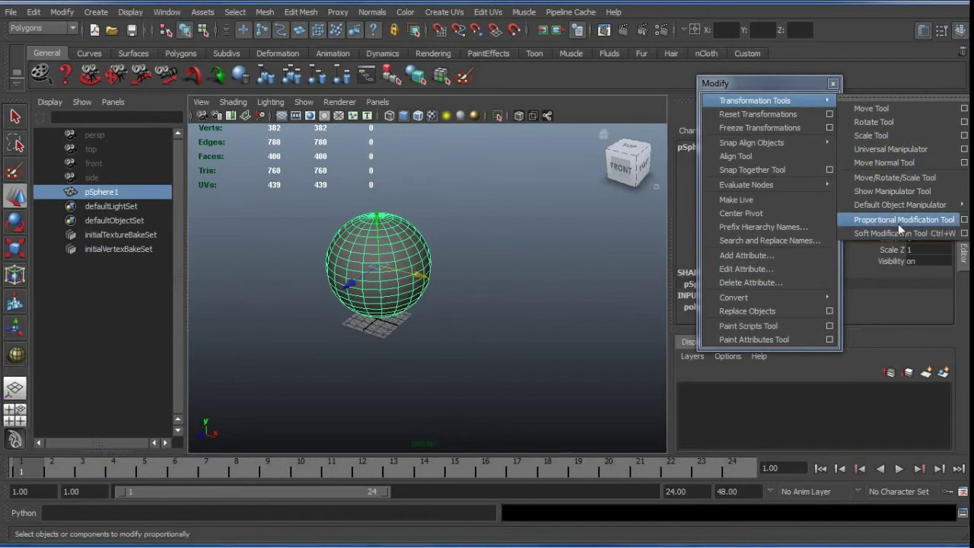
# Switch the sphere to vertex editing and select the band of vertices along its positive X side.
pyautogui.keyDown('alt'); pyautogui.moveTo(363, 319); pyautogui.dragTo(373, 274, button='middle'); pyautogui.keyUp('alt')
pyautogui.keyDown('alt'); pyautogui.moveTo(372, 273); pyautogui.dragTo(422, 297); pyautogui.keyUp('alt')
pyautogui.keyDown('alt'); pyautogui.moveTo(422, 296); pyautogui.dragTo(427, 202, button='right'); pyautogui.keyUp('alt')
pyautogui.keyDown('alt'); pyautogui.moveTo(427, 202); pyautogui.dragTo(427, 291); pyautogui.keyUp('alt')
pyautogui.scroll(1, 437, 281)
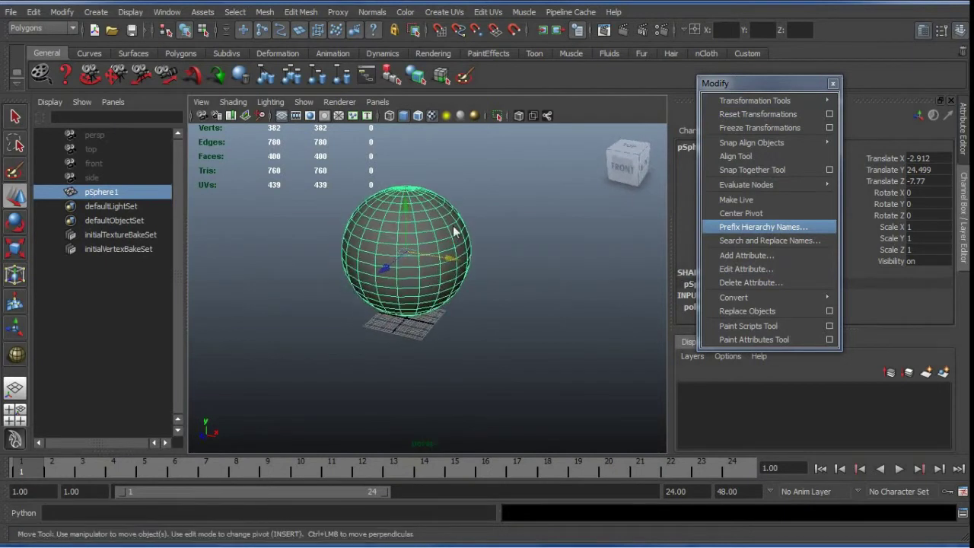
pyautogui.scroll(1, 451, 223)
pyautogui.moveTo(449, 226); pyautogui.dragTo(481, 230, button='right')
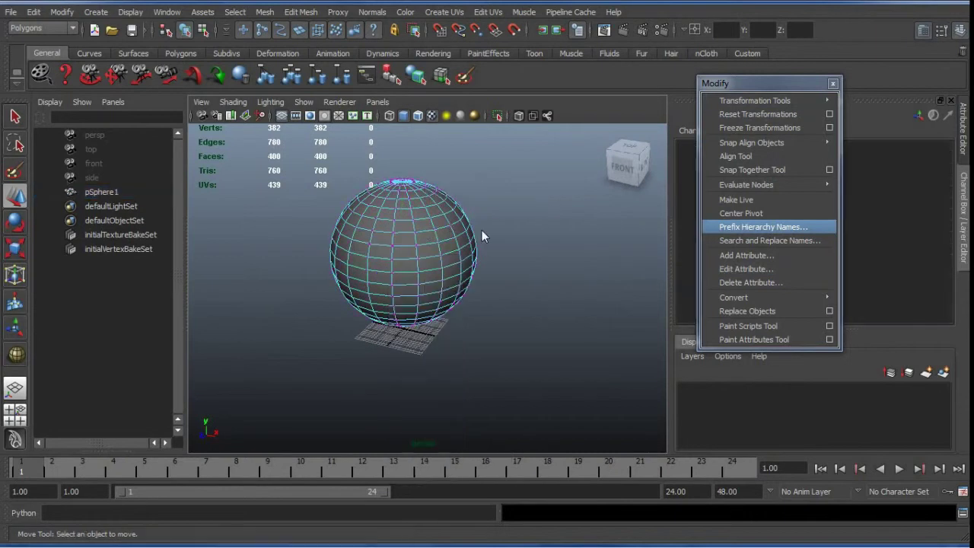
pyautogui.moveTo(523, 303); pyautogui.dragTo(506, 234)
pyautogui.keyDown('alt'); pyautogui.moveTo(506, 234); pyautogui.dragTo(483, 221, button='middle'); pyautogui.keyUp('alt')
pyautogui.keyDown('alt'); pyautogui.moveTo(529, 227); pyautogui.dragTo(472, 238); pyautogui.keyUp('alt')
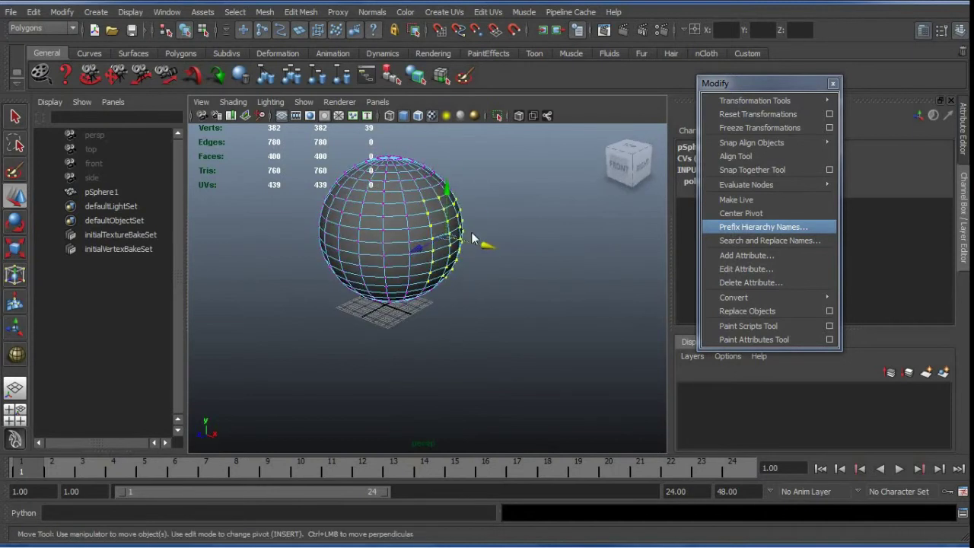
# Turn on soft selection for the selected vertices and examine the falloff colours around the sphere.
pyautogui.press('b')
pyautogui.keyDown('alt'); pyautogui.moveTo(459, 311); pyautogui.dragTo(451, 282); pyautogui.keyUp('alt')
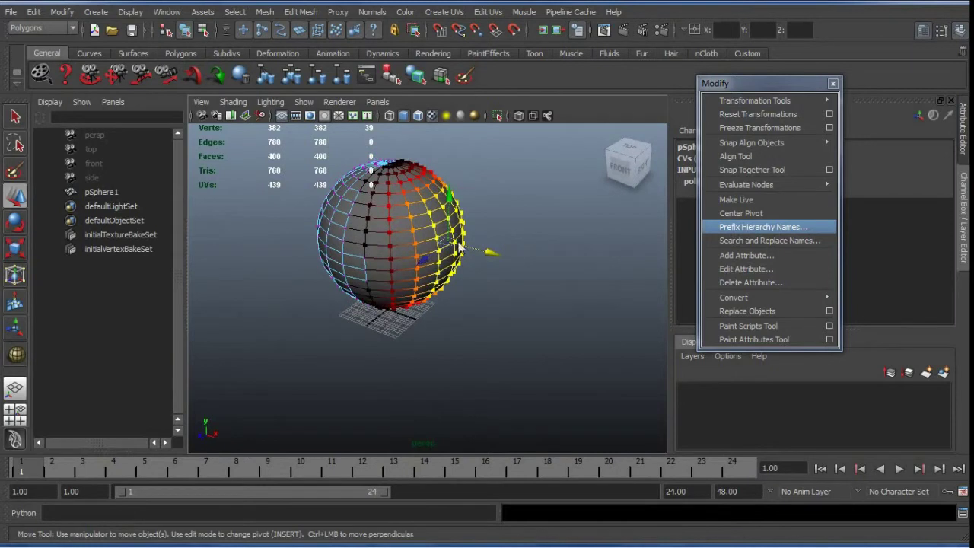
pyautogui.keyDown('alt'); pyautogui.moveTo(460, 248); pyautogui.dragTo(446, 227); pyautogui.keyUp('alt')
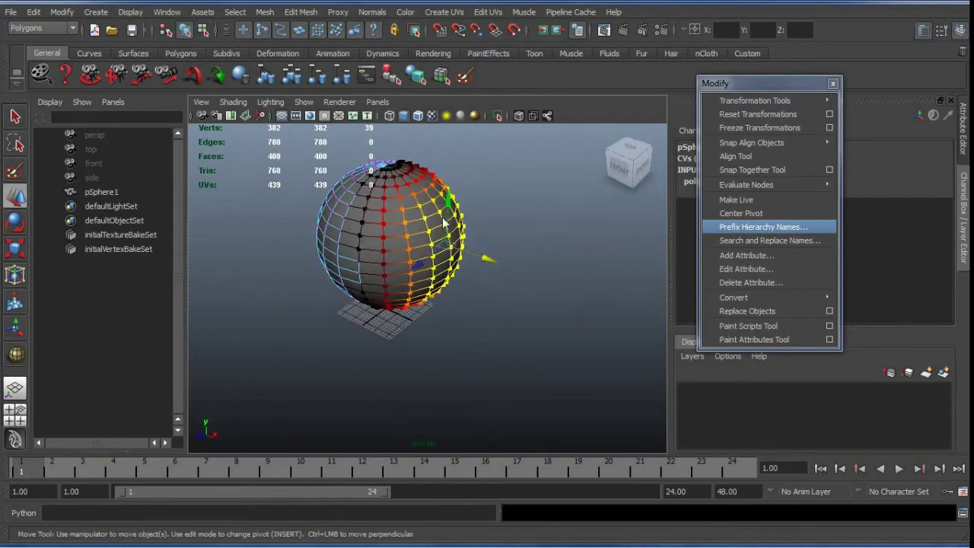
pyautogui.keyDown('alt'); pyautogui.moveTo(343, 276); pyautogui.dragTo(343, 200); pyautogui.keyUp('alt')
pyautogui.keyDown('alt'); pyautogui.moveTo(352, 280); pyautogui.dragTo(439, 303); pyautogui.keyUp('alt')
pyautogui.keyDown('alt'); pyautogui.moveTo(438, 303); pyautogui.dragTo(424, 312, button='right'); pyautogui.keyUp('alt')
pyautogui.keyDown('alt'); pyautogui.moveTo(425, 311); pyautogui.dragTo(459, 315); pyautogui.keyUp('alt')
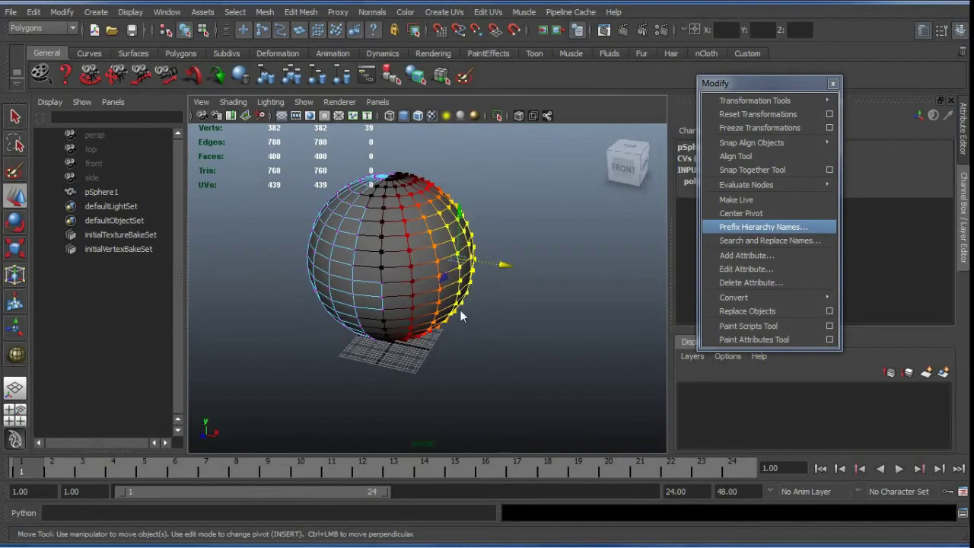
# Pull the soft-selected vertices outward along the X axis twice, undoing each move.
pyautogui.moveTo(502, 271); pyautogui.dragTo(578, 283)
pyautogui.hotkey('ctrl', 'z')
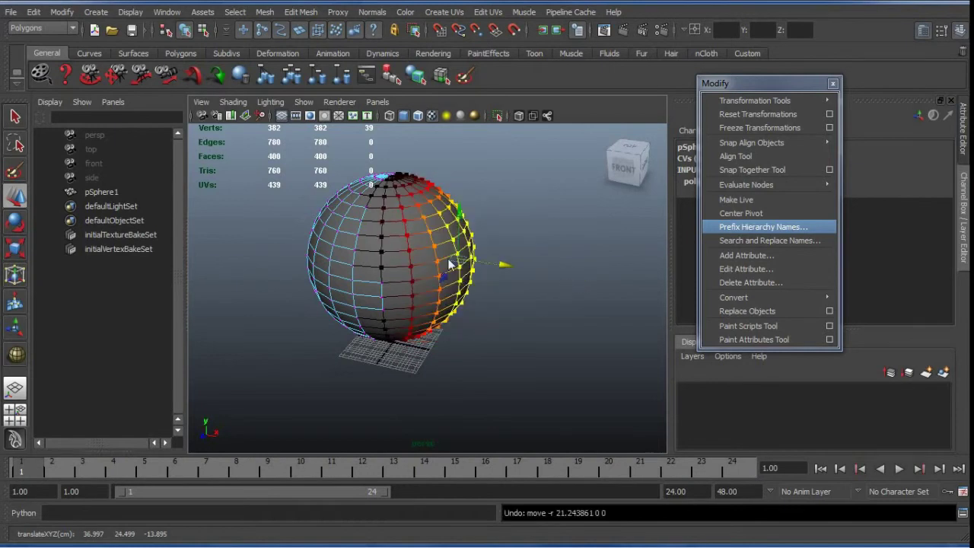
pyautogui.moveTo(503, 268); pyautogui.dragTo(562, 275)
pyautogui.hotkey('ctrl', 'z')
# Return the sphere from vertex editing to object mode with the whole object selected.
pyautogui.scroll(-3, 479, 299)
pyautogui.moveTo(470, 294); pyautogui.dragTo(414, 255, button='right')
pyautogui.keyDown('alt'); pyautogui.moveTo(492, 330); pyautogui.dragTo(497, 312); pyautogui.keyUp('alt')
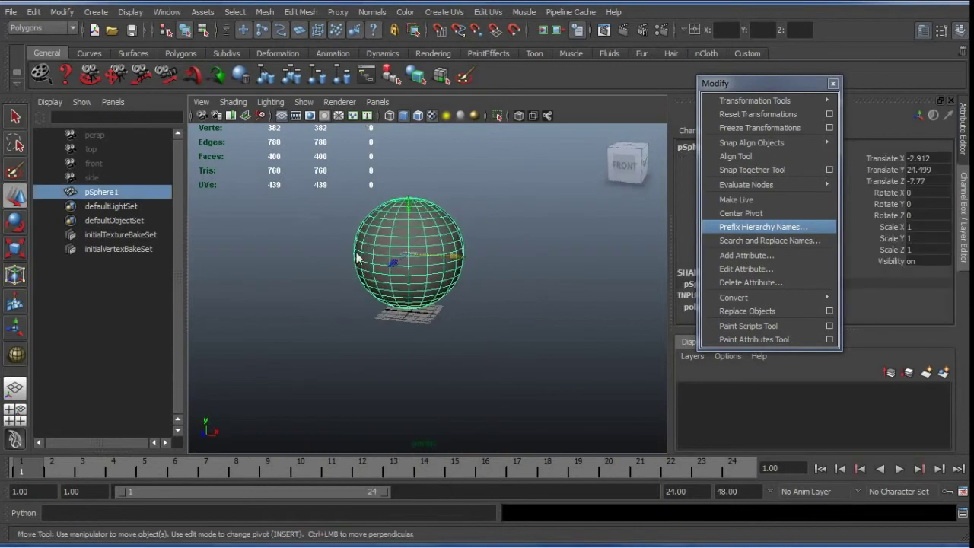
# Review the Move Tool's soft selection falloff and reflection settings and close the tool settings.
pyautogui.doubleClick(14, 199)
pyautogui.scroll(-3, 155, 276)
pyautogui.scroll(2, 161, 262)
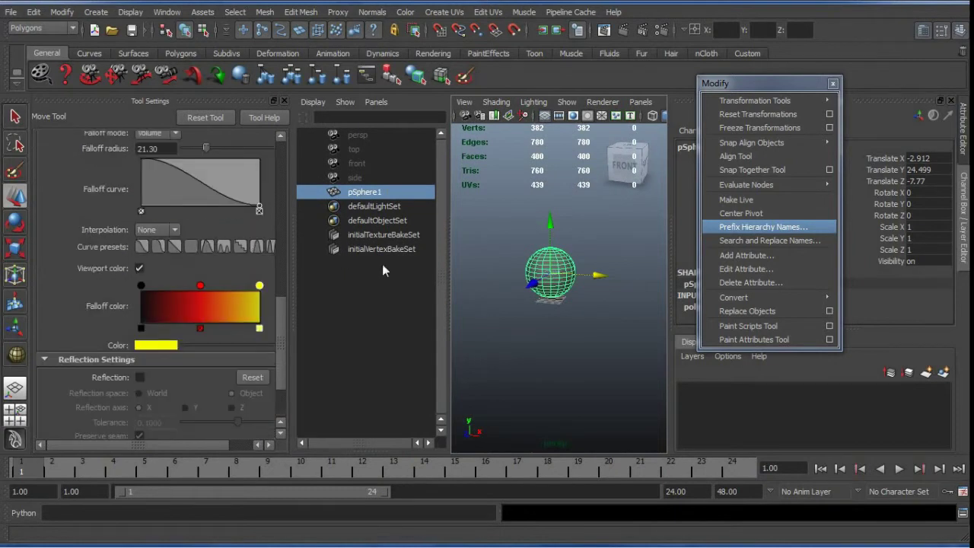
pyautogui.click(284, 101)
# Switch to Blender and view the selected patch of faces on the sphere from an angle.
pyautogui.hotkey('alt', 'Tab')
pyautogui.click(404, 259)
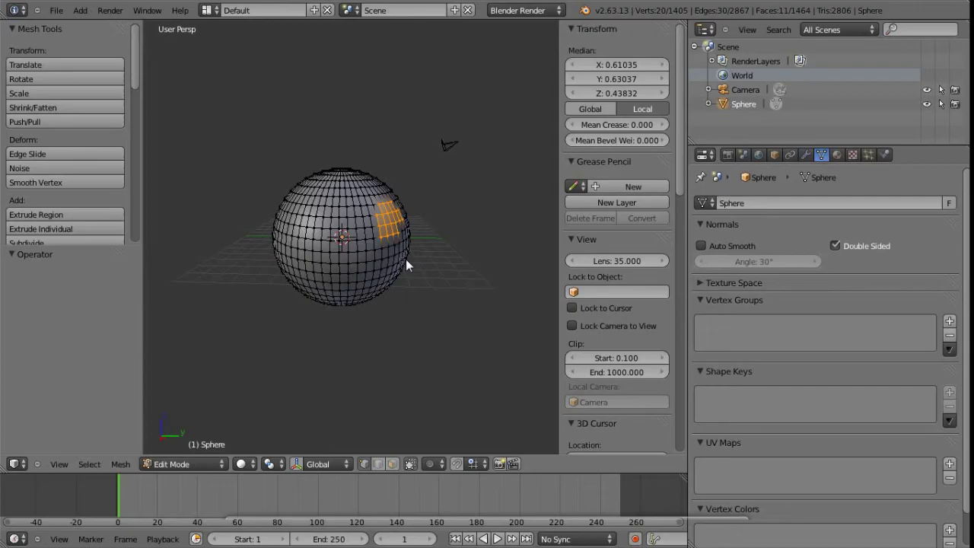
pyautogui.moveTo(412, 239)
pyautogui.mouseDown(button='middle')
pyautogui.moveTo(403, 279)
pyautogui.moveTo(383, 272)
pyautogui.moveTo(410, 267)
pyautogui.moveTo(397, 249)
pyautogui.mouseUp(button='middle')
# Pull the selected patch of faces outward from the sphere and undo the change.
pyautogui.press('e')
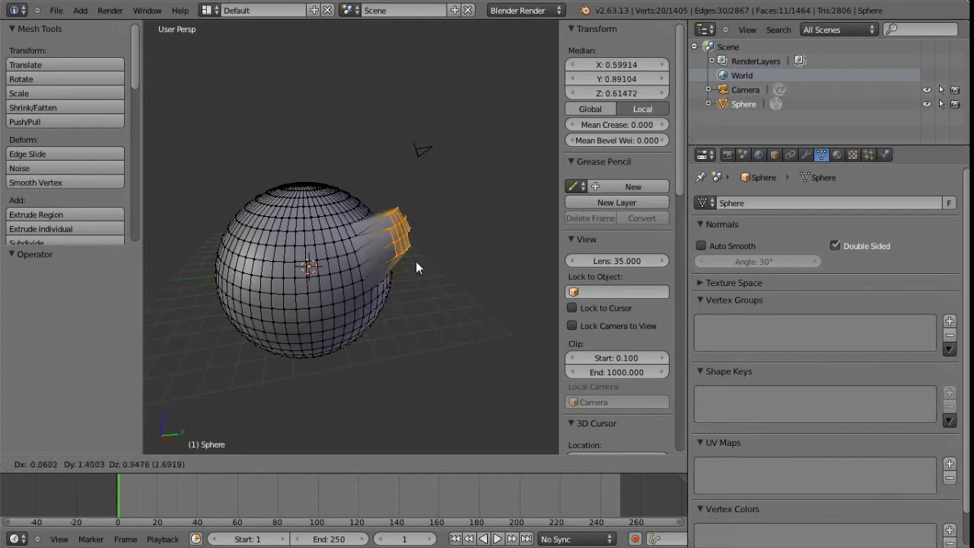
pyautogui.click(449, 259)
pyautogui.hotkey('ctrl', 'z')
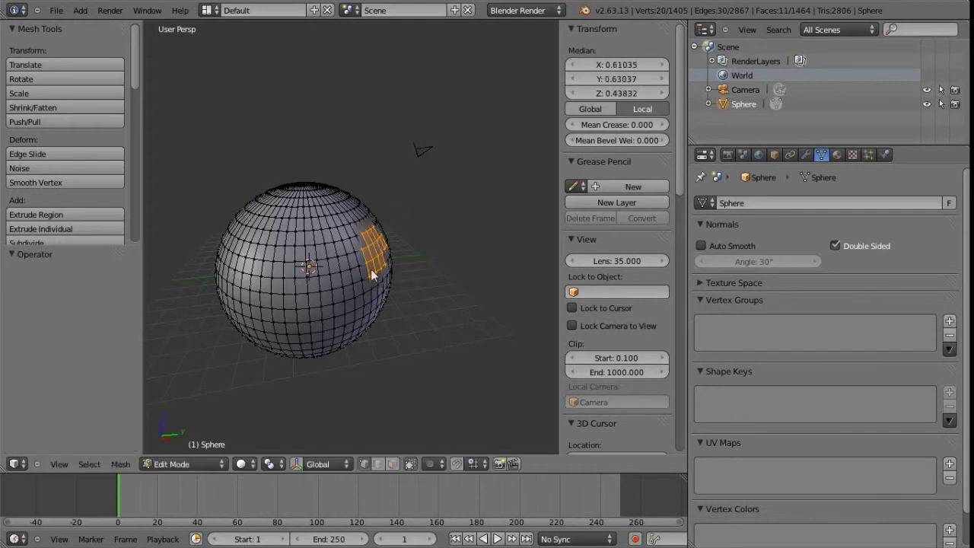
# Set Proportional Editing to Enable for the sphere mesh and look at its falloff types.
pyautogui.click(438, 461)
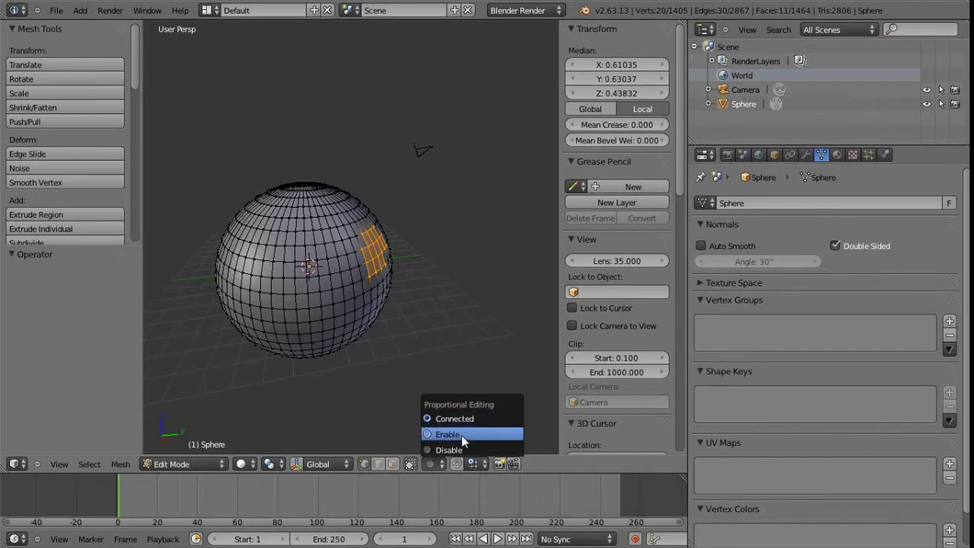
pyautogui.click(461, 434)
pyautogui.click(430, 463)
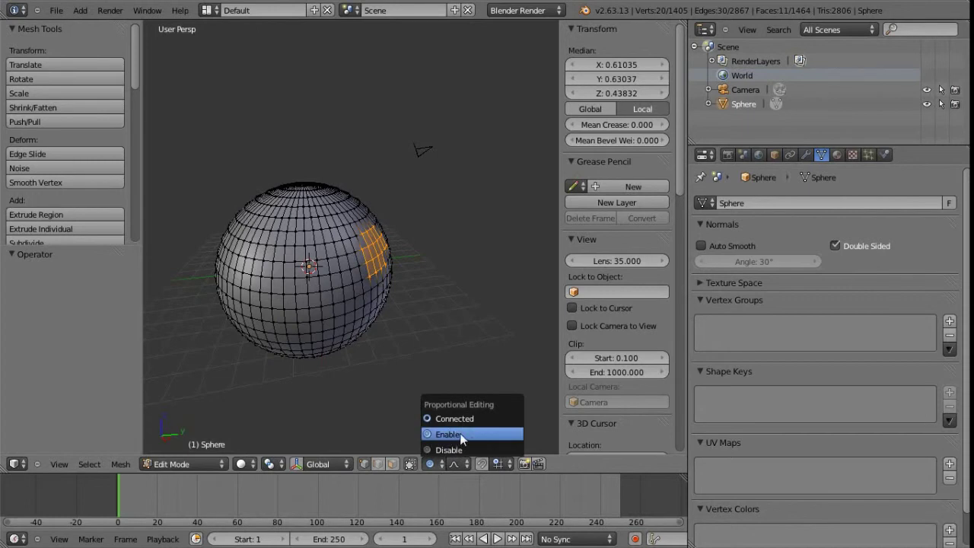
pyautogui.click(461, 434)
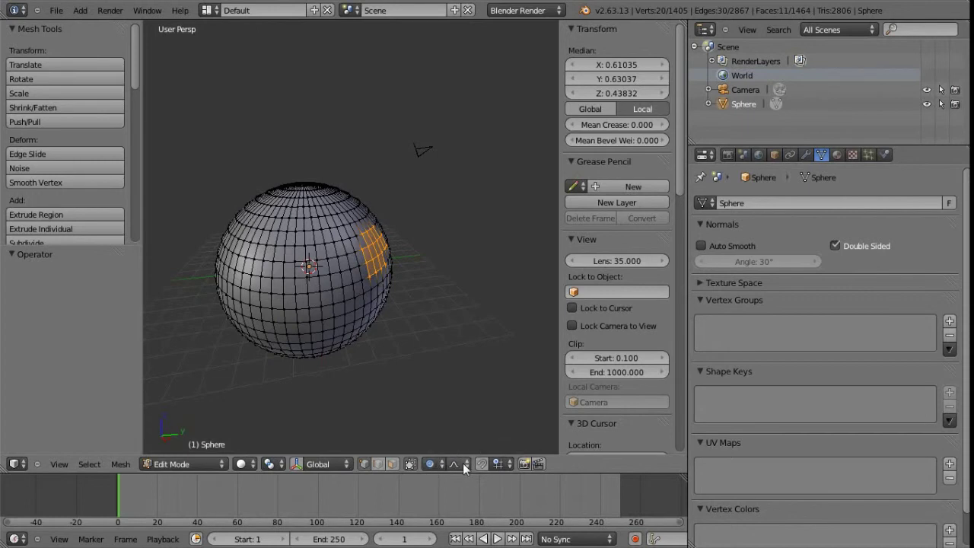
pyautogui.click(462, 463)
# Move the selected faces outward by about 0.09, 0.71 and 0.18 in X, Y and Z with Smooth falloff, trying different proportional sizes.
pyautogui.press('g')
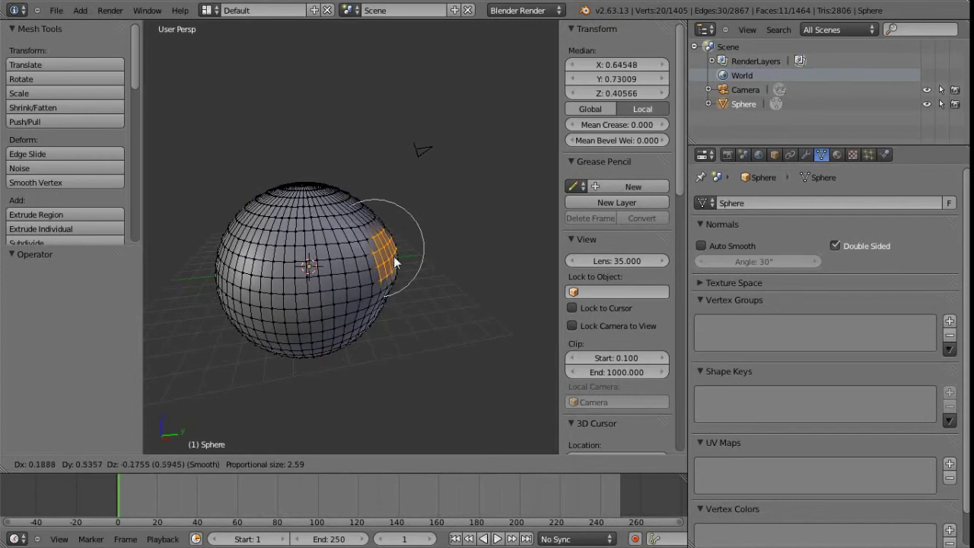
pyautogui.scroll(-1, 391, 263)
pyautogui.scroll(-7, 391, 263)
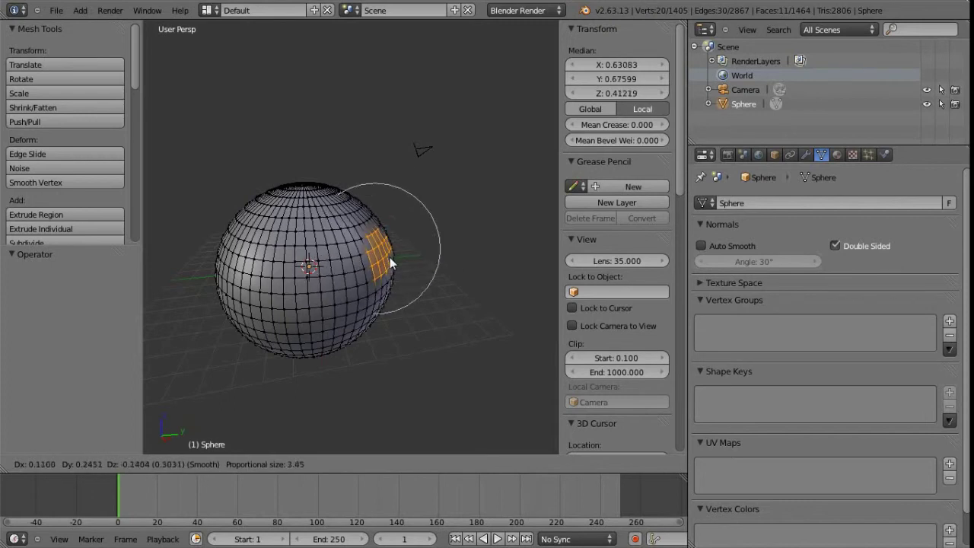
pyautogui.scroll(10, 389, 265)
pyautogui.scroll(-8, 386, 259)
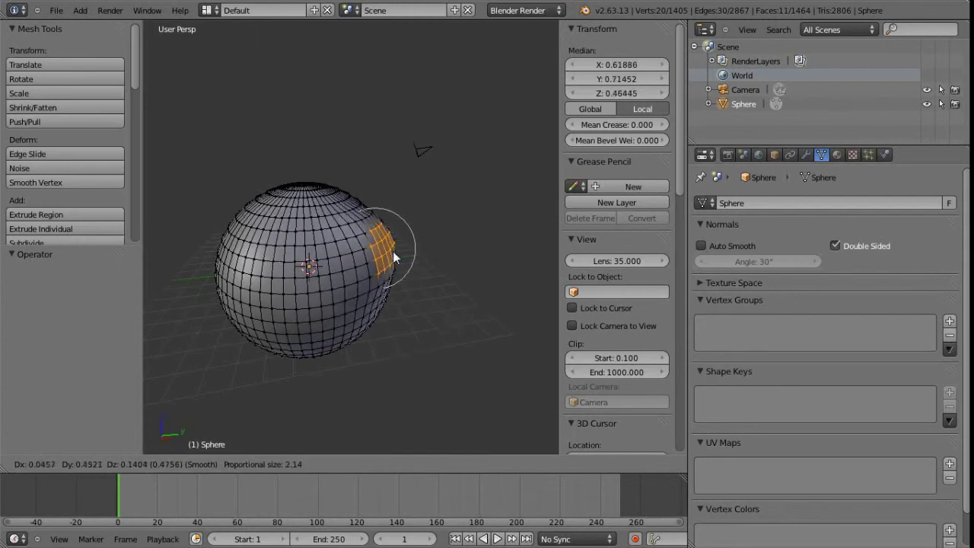
pyautogui.scroll(7, 391, 259)
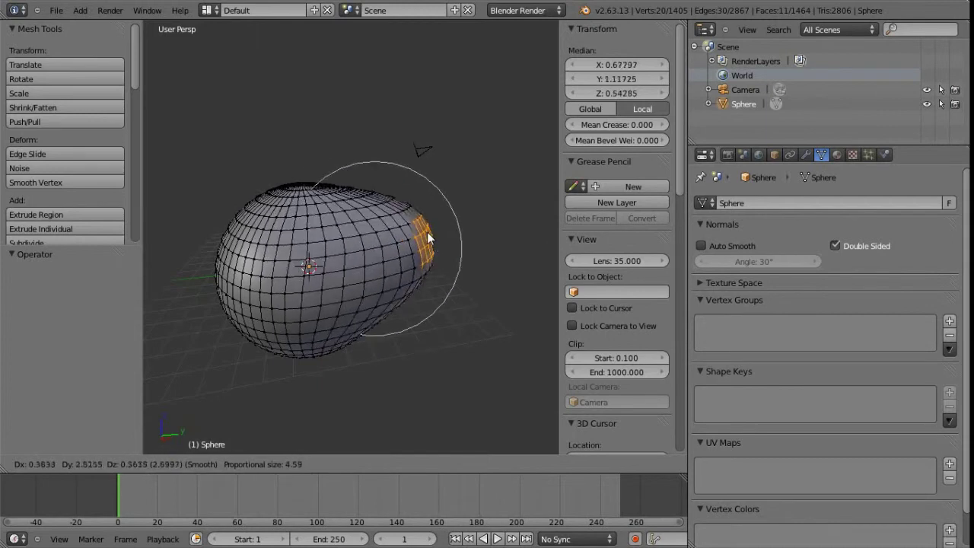
pyautogui.scroll(-8, 394, 252)
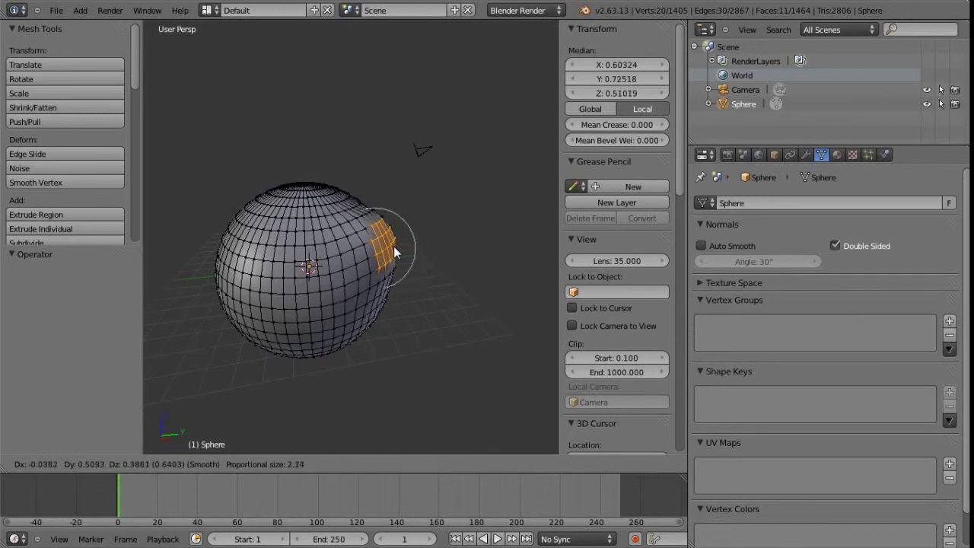
pyautogui.scroll(-2, 411, 251)
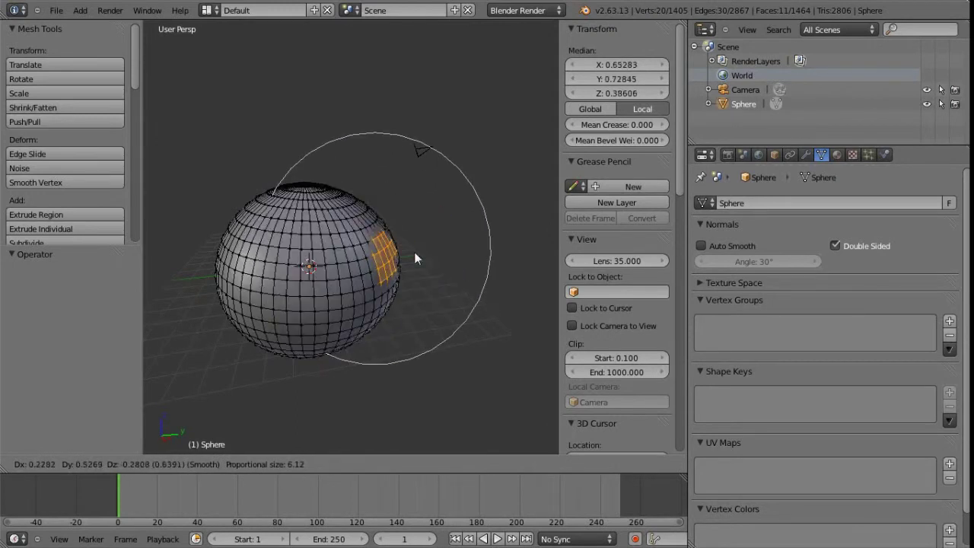
pyautogui.scroll(8, 426, 251)
pyautogui.scroll(3, 410, 262)
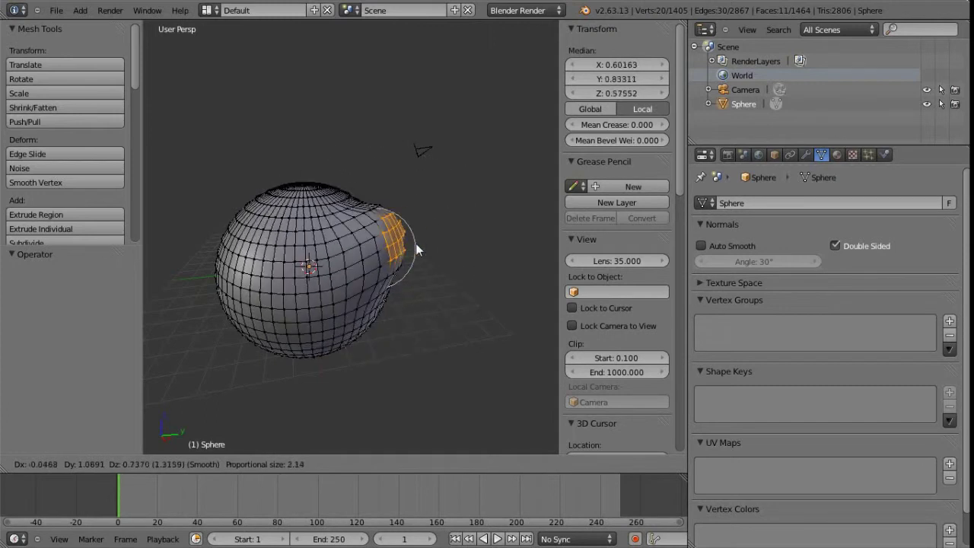
pyautogui.click(402, 266)
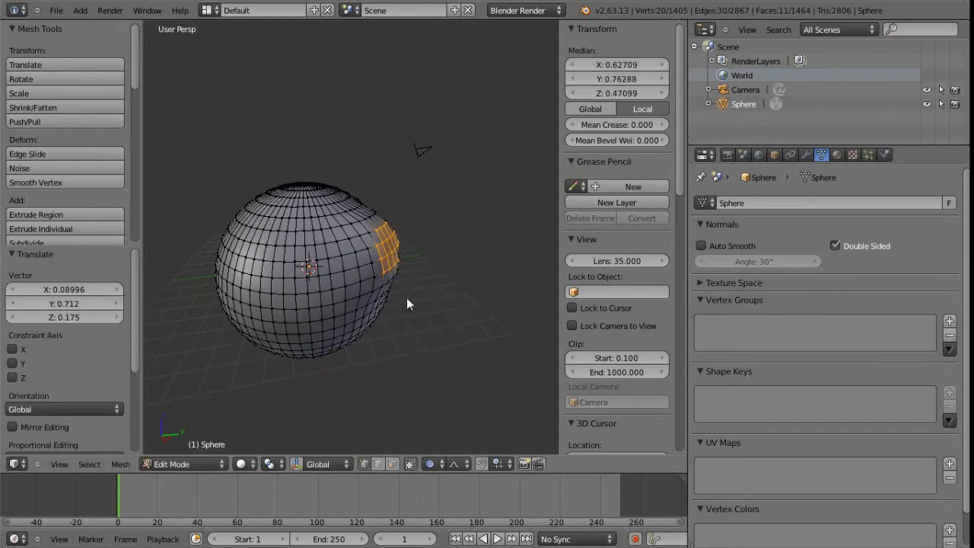
# Toggle Proportional Editing off and on repeatedly, leaving it enabled.
pyautogui.press('o')
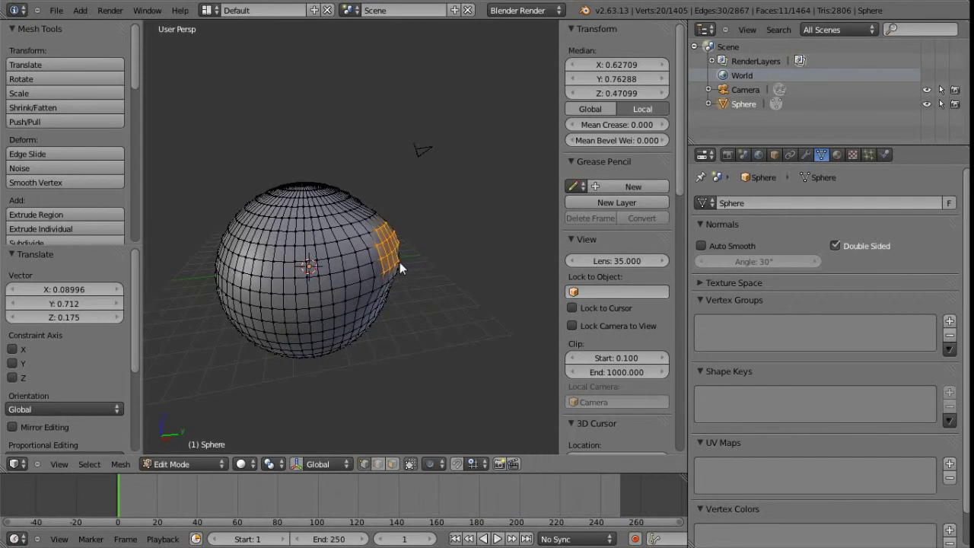
pyautogui.press('o')
pyautogui.press('o')
pyautogui.press('o')
pyautogui.press('o')
pyautogui.press('o')
pyautogui.press('o')
pyautogui.press('o')
pyautogui.press('o')
pyautogui.press('o')
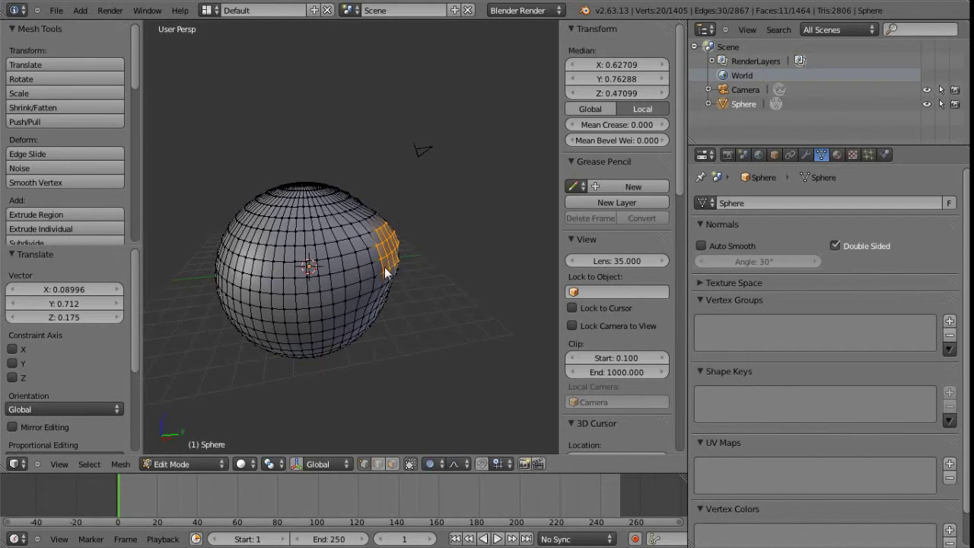
# Push the selected faces into the sphere with proportional falloff and return to Object Mode to view the dent.
pyautogui.press('g')
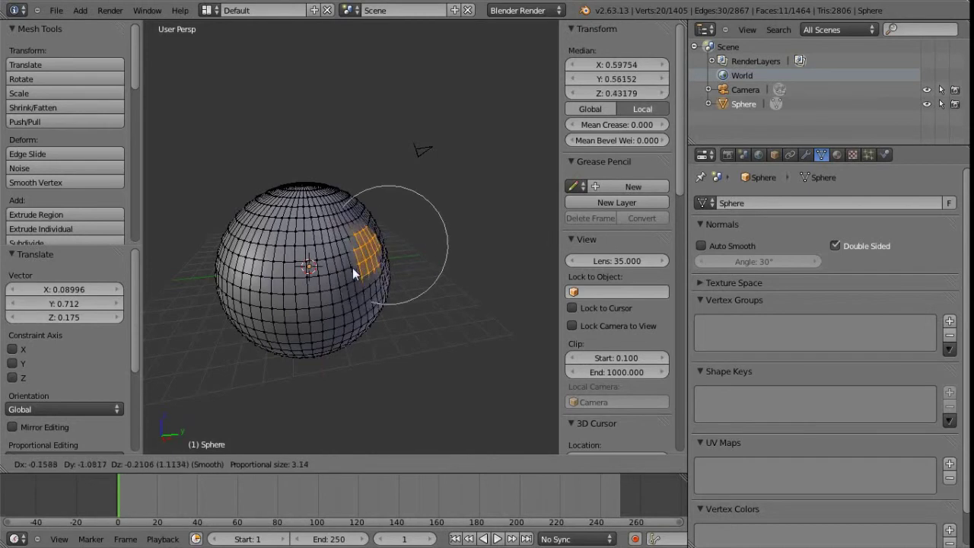
pyautogui.click(349, 267)
pyautogui.press('Tab')
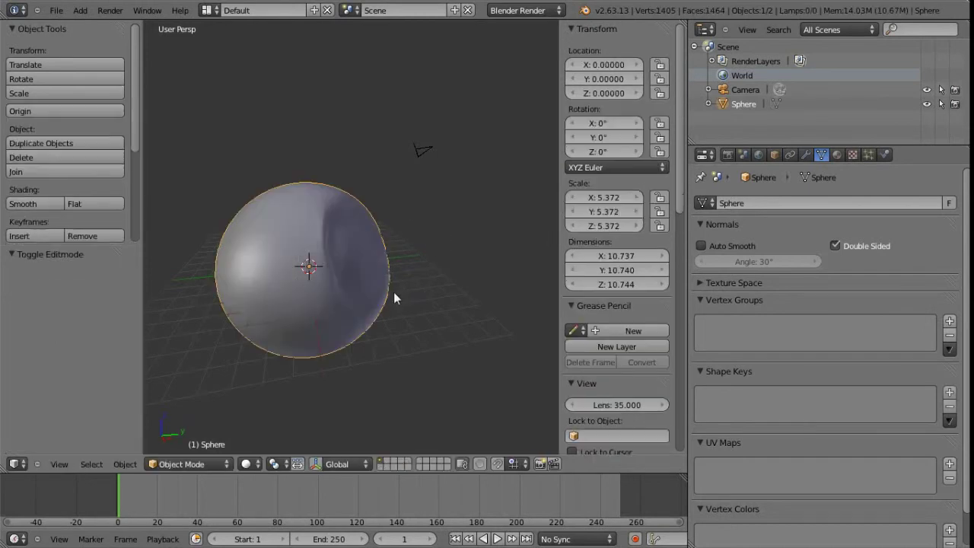
pyautogui.moveTo(408, 305)
pyautogui.mouseDown(button='middle')
pyautogui.moveTo(365, 324)
pyautogui.moveTo(325, 272)
pyautogui.moveTo(436, 251)
pyautogui.moveTo(391, 333)
pyautogui.moveTo(360, 284)
pyautogui.moveTo(327, 271)
pyautogui.moveTo(363, 284)
pyautogui.moveTo(363, 298)
pyautogui.moveTo(369, 276)
pyautogui.moveTo(431, 271)
pyautogui.moveTo(383, 260)
pyautogui.moveTo(373, 268)
pyautogui.mouseUp(button='middle')
pyautogui.scroll(-3, 391, 333)
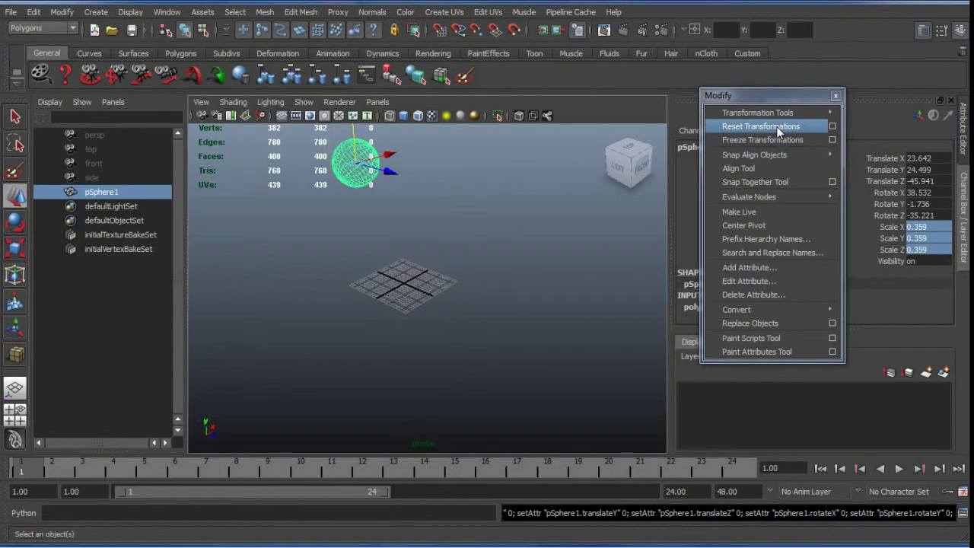
# In Maya, set pSphere1's Translate and Rotate values to 0 and its Scale X, Y and Z to 1.
pyautogui.keyDown('alt'); pyautogui.moveTo(424, 227); pyautogui.dragTo(371, 224); pyautogui.keyUp('alt')
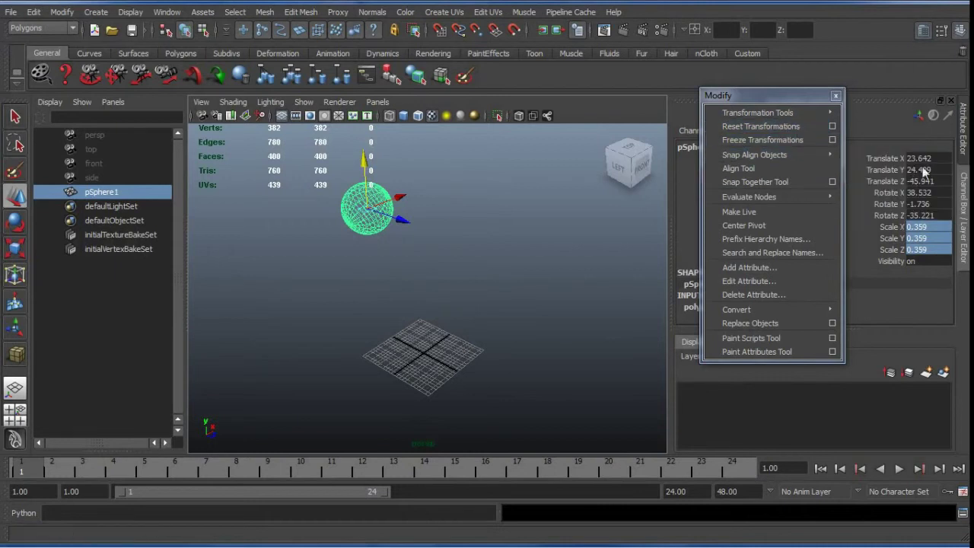
pyautogui.moveTo(923, 160); pyautogui.dragTo(928, 187)
pyautogui.write('0')
pyautogui.press('Return')
pyautogui.moveTo(917, 226); pyautogui.dragTo(919, 258)
pyautogui.write('1')
pyautogui.press('Return')
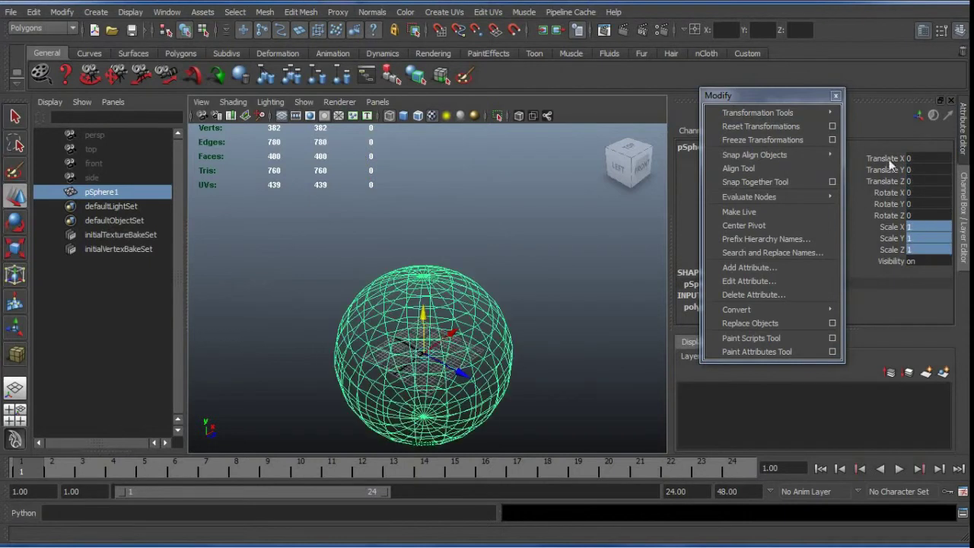
# Undo the scale change and the translate and rotate resets on pSphere1.
pyautogui.keyDown('alt'); pyautogui.moveTo(499, 377); pyautogui.dragTo(533, 292); pyautogui.keyUp('alt')
pyautogui.hotkey('ctrl', 'z')
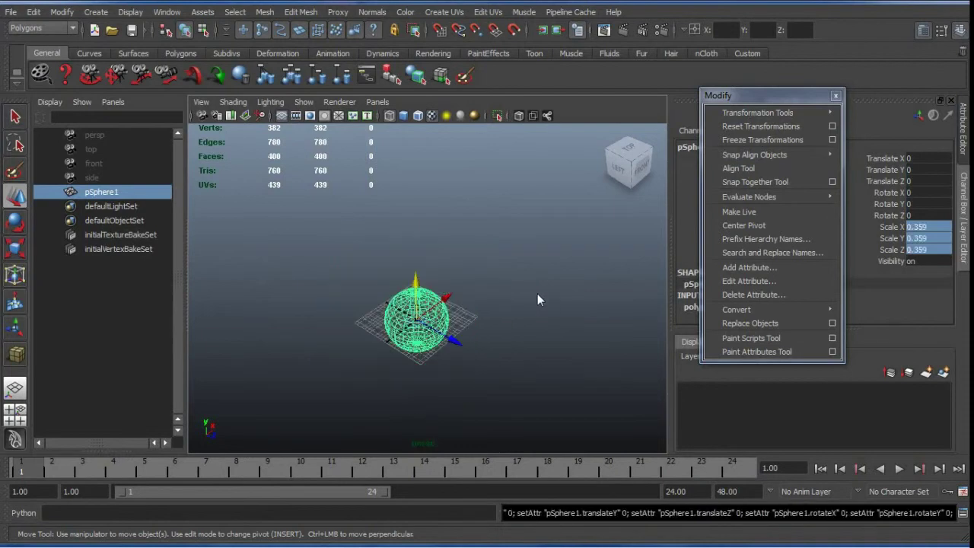
pyautogui.hotkey('ctrl', 'z')
# Freeze the transformations of pSphere1 at its current position, rotation and scale.
pyautogui.keyDown('alt'); pyautogui.moveTo(439, 242); pyautogui.dragTo(438, 323); pyautogui.keyUp('alt')
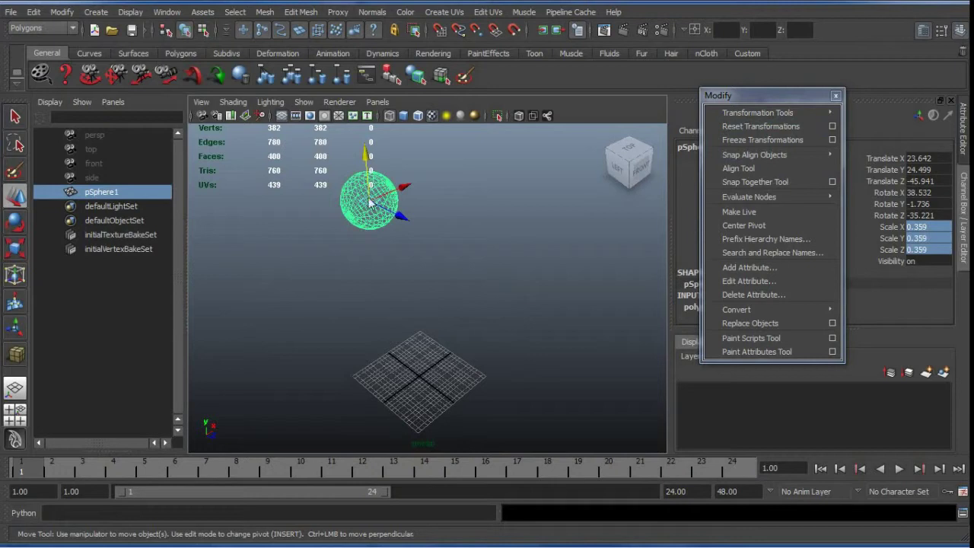
pyautogui.click(780, 139)
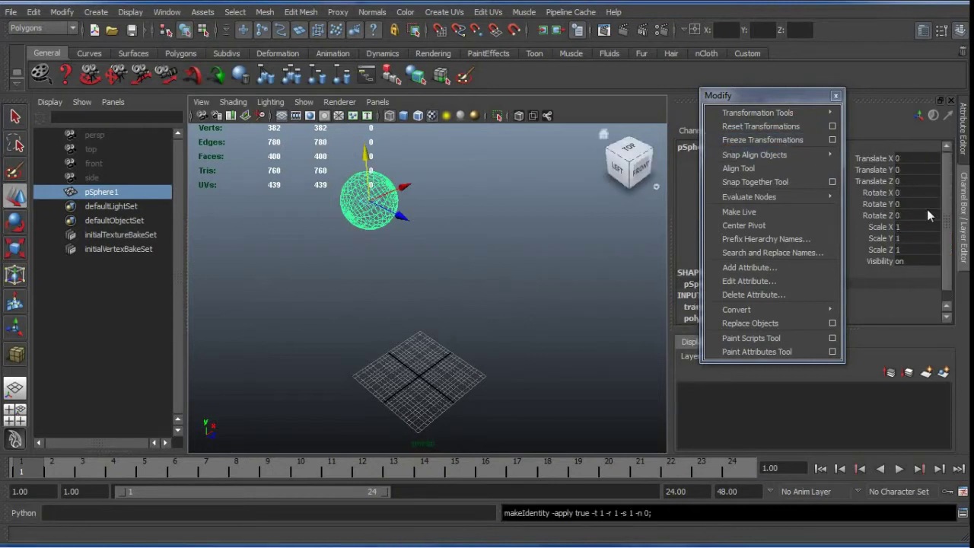
pyautogui.keyDown('alt'); pyautogui.moveTo(466, 332); pyautogui.dragTo(443, 290); pyautogui.keyUp('alt')
# Switch to Blender and widen the 3D view, keeping the cube's transform properties displayed.
pyautogui.hotkey('alt', 'Tab')
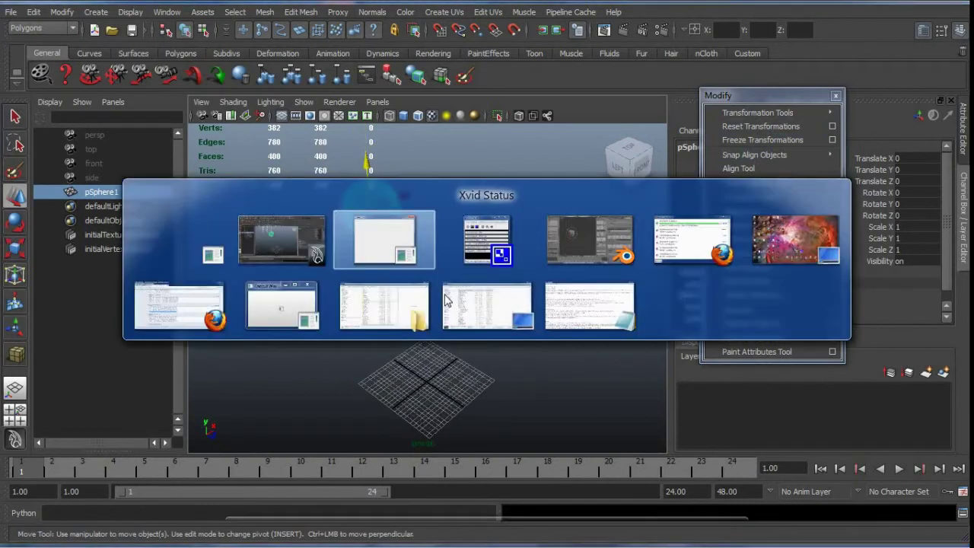
pyautogui.moveTo(391, 266); pyautogui.dragTo(522, 254, button='middle')
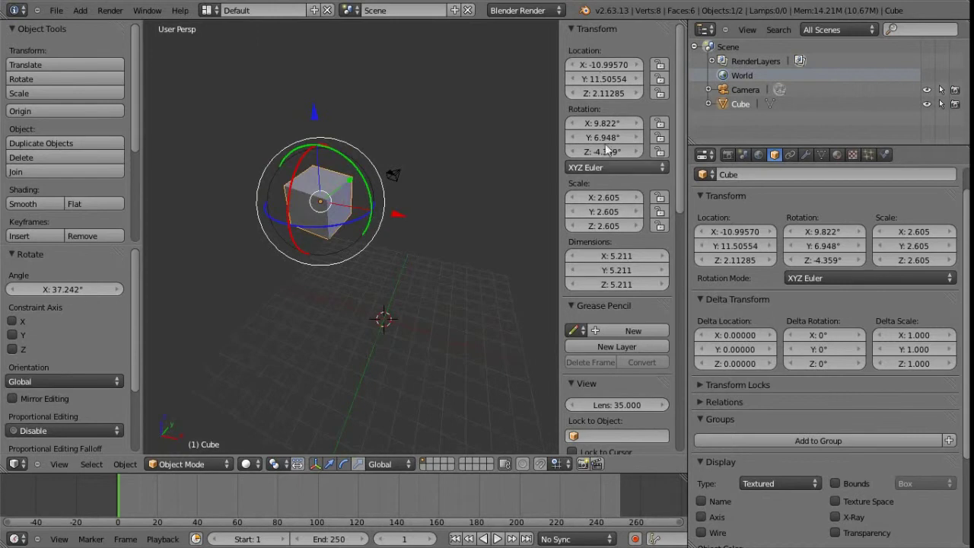
pyautogui.press('n')
pyautogui.press('n')
pyautogui.press('n')
pyautogui.press('n')
pyautogui.moveTo(688, 196); pyautogui.dragTo(791, 201)
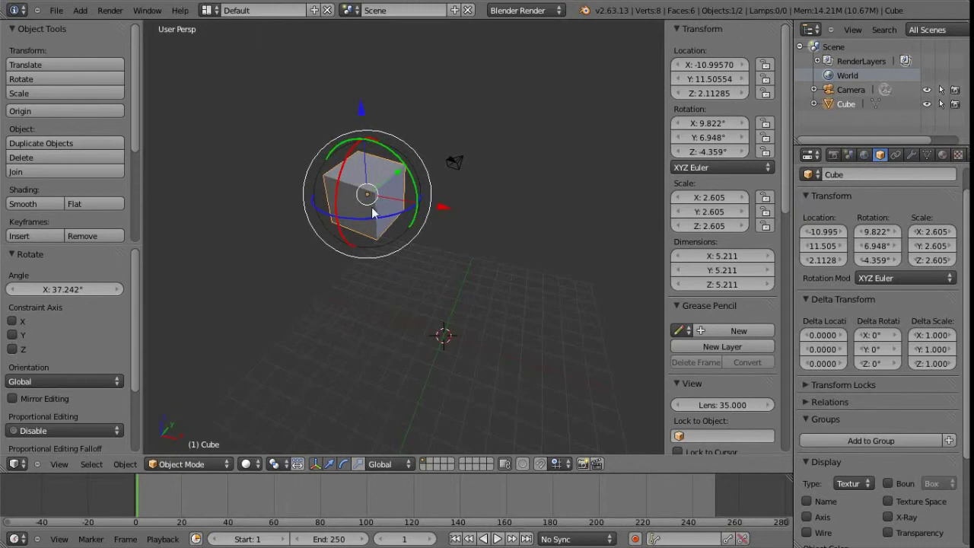
# Clear the cube's location, rotation and scale, resetting location and rotation to 0 and scale to 1.
pyautogui.click(125, 463)
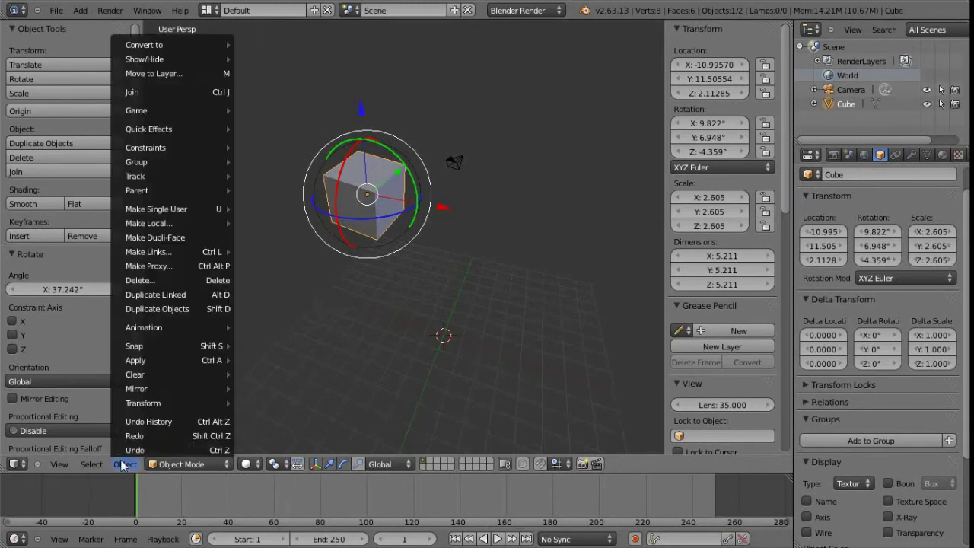
pyautogui.moveTo(174, 380)
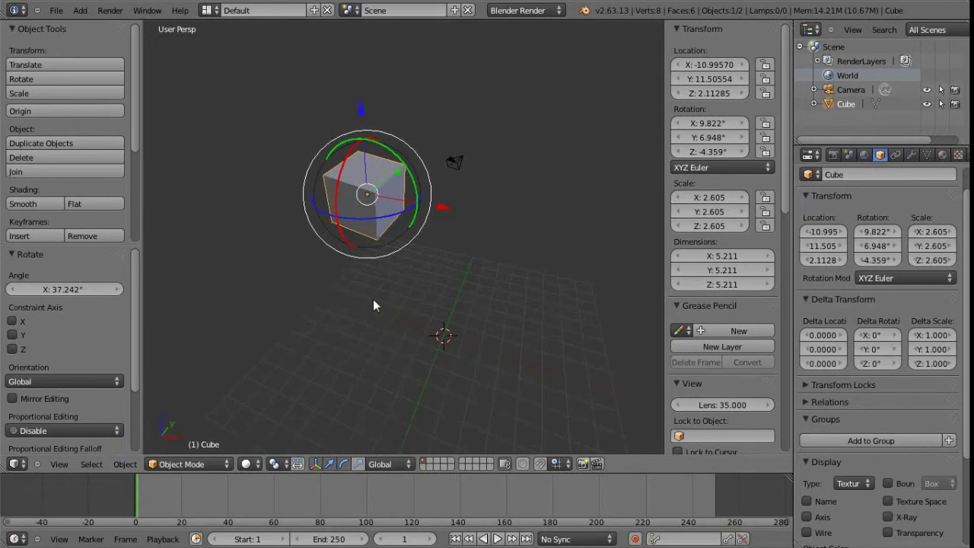
pyautogui.hotkey('alt', 'g')
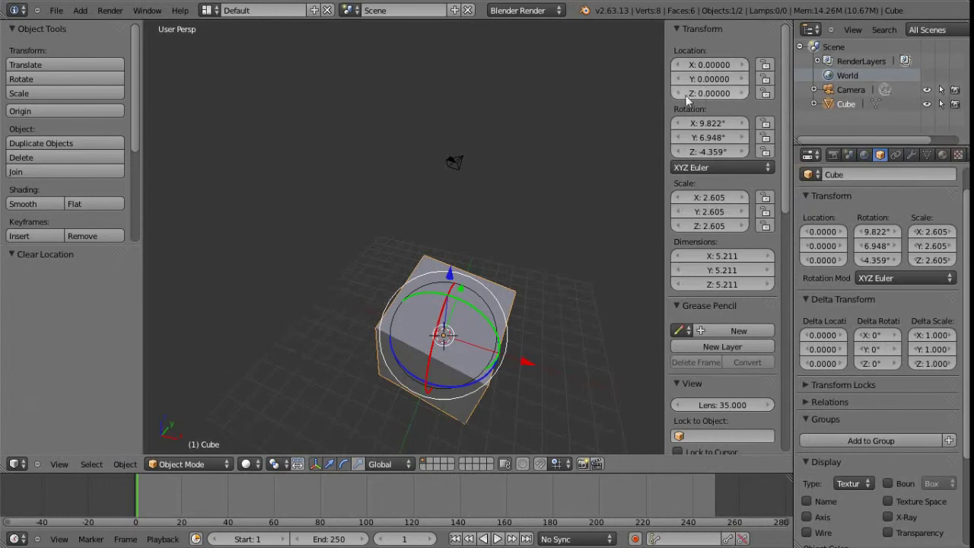
pyautogui.hotkey('alt', 'r')
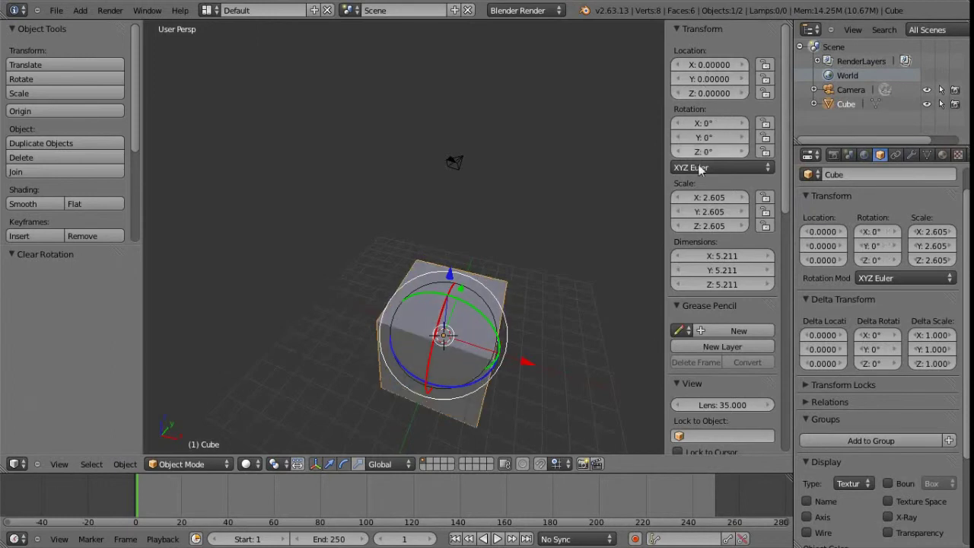
pyautogui.hotkey('alt', 's')
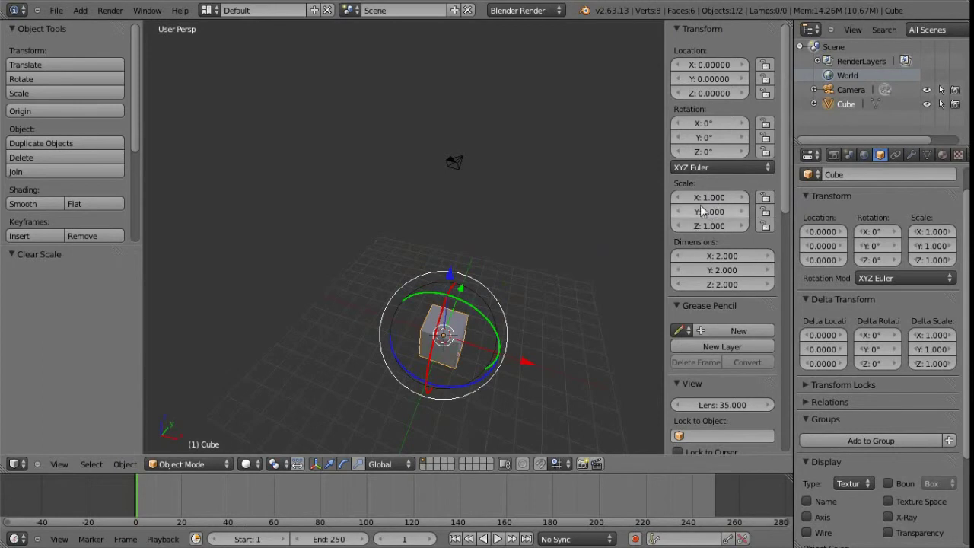
pyautogui.keyDown('shift'); pyautogui.moveTo(568, 329); pyautogui.dragTo(546, 315, button='middle'); pyautogui.keyUp('shift')
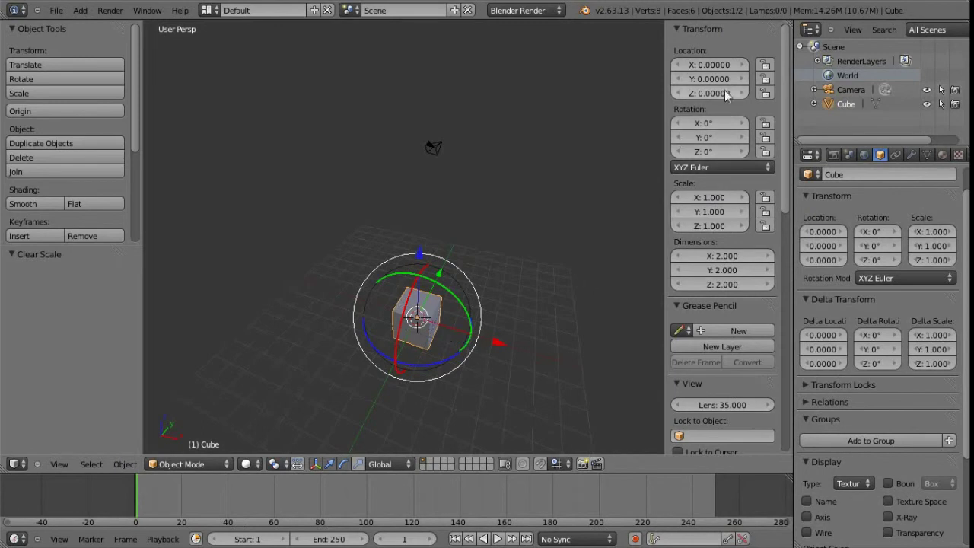
# Undo the cube's location, rotation and scale clears.
pyautogui.hotkey('ctrl', 'z')
pyautogui.hotkey('ctrl', 'z')
pyautogui.hotkey('ctrl', 'z')
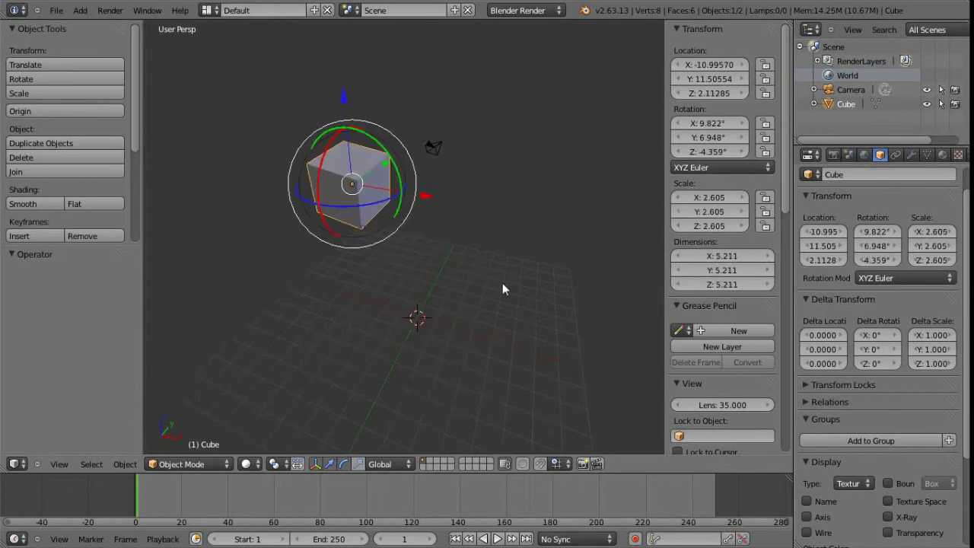
pyautogui.hotkey('ctrl', 'z')
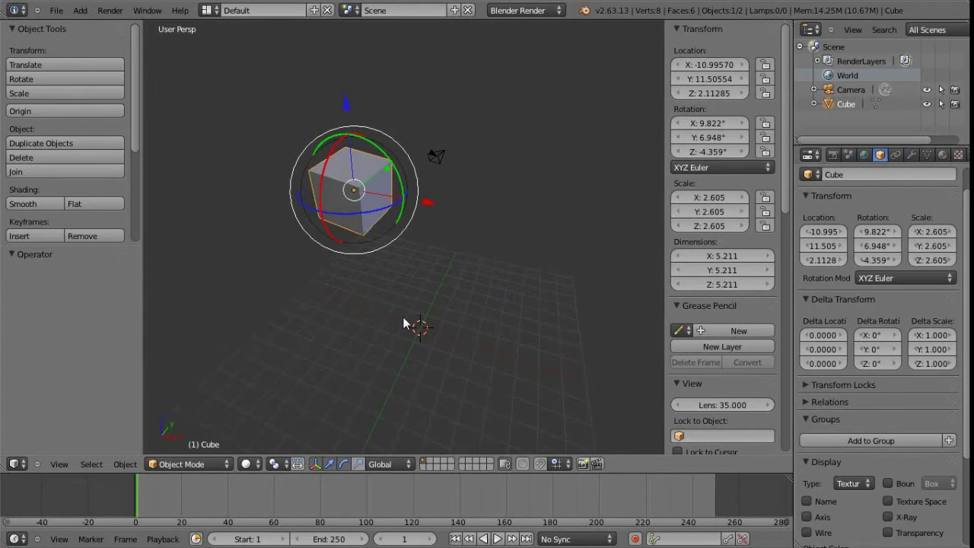
# Apply the cube's location, followed by its rotation and scale, without moving its geometry.
pyautogui.hotkey('ctrl', 'a')
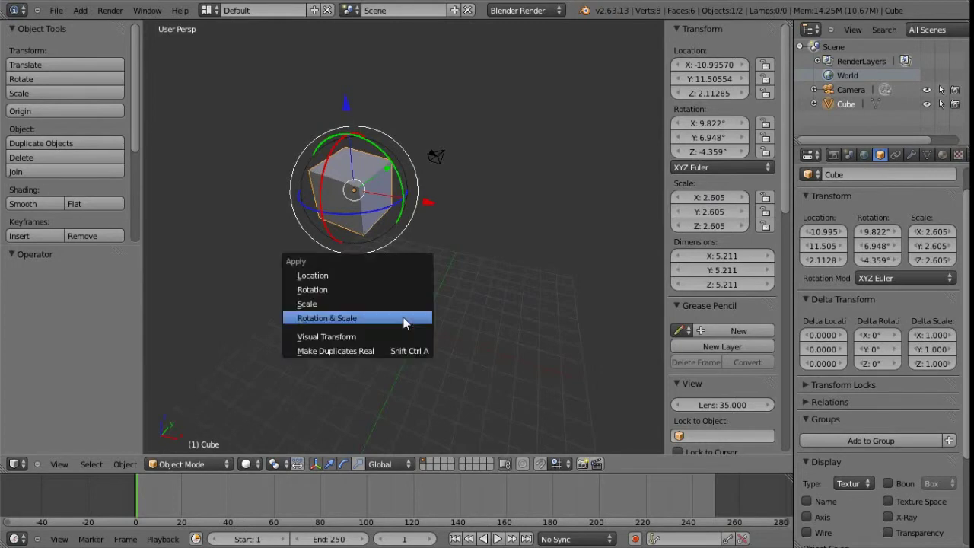
pyautogui.click(126, 463)
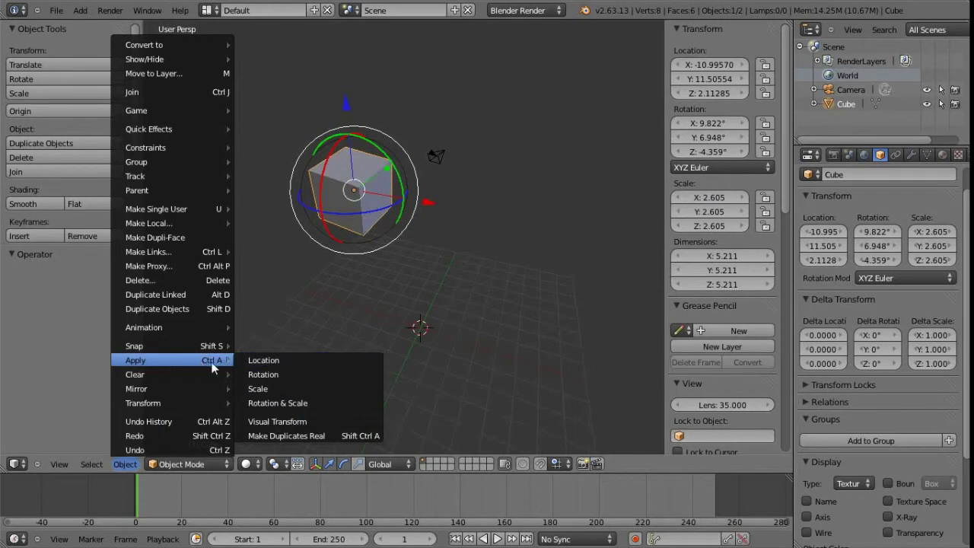
pyautogui.hotkey('ctrl', 'a')
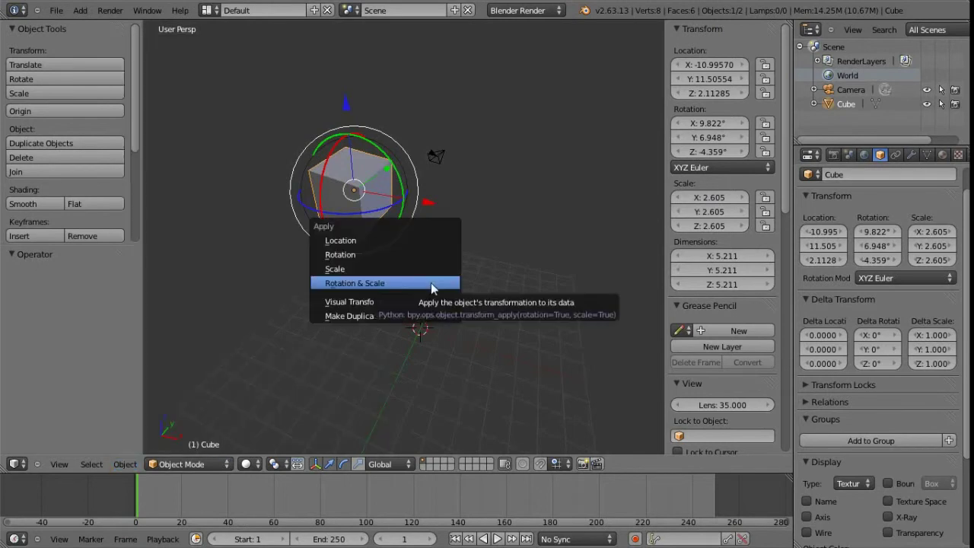
pyautogui.click(363, 241)
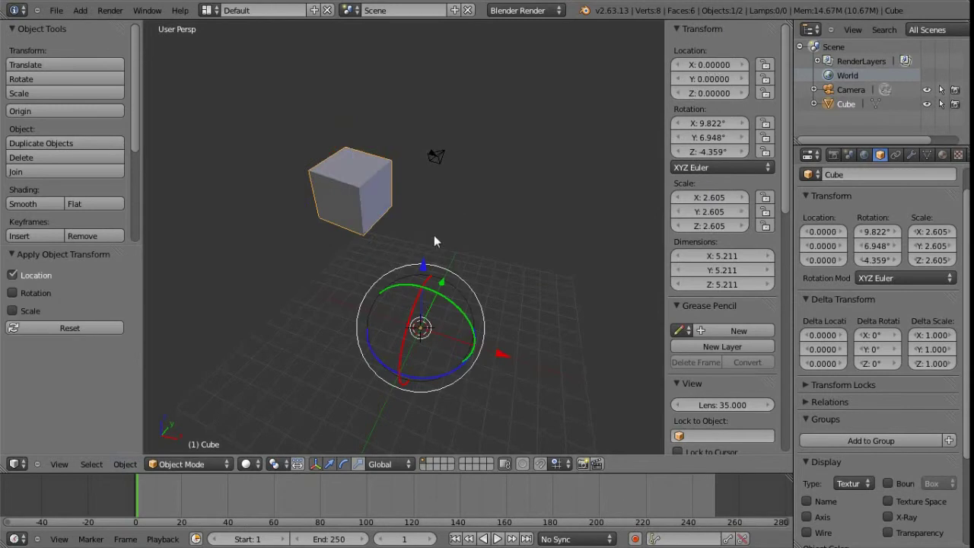
pyautogui.hotkey('ctrl', 'a')
pyautogui.click(409, 282)
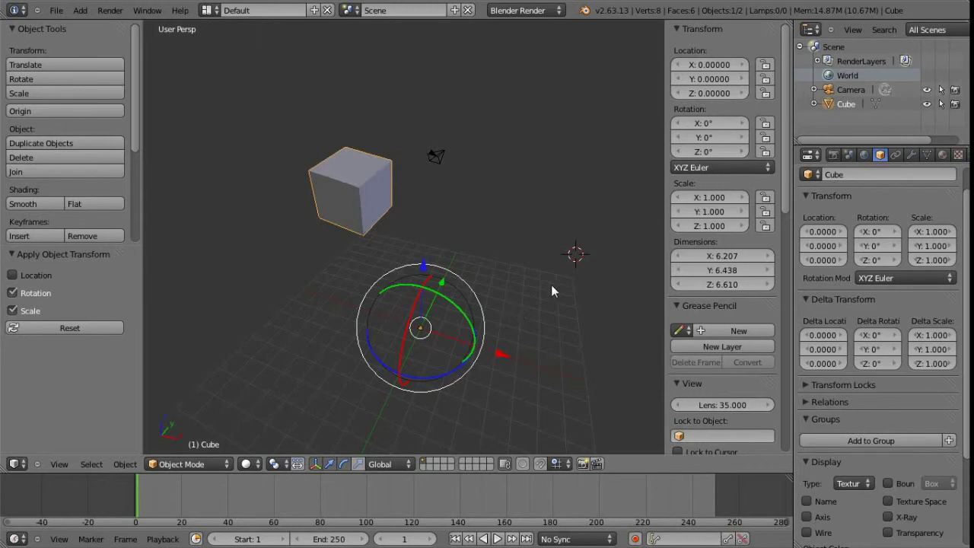
# Set the cube's origin to the 3D cursor beside the grid.
pyautogui.click(124, 464)
pyautogui.moveTo(180, 403)
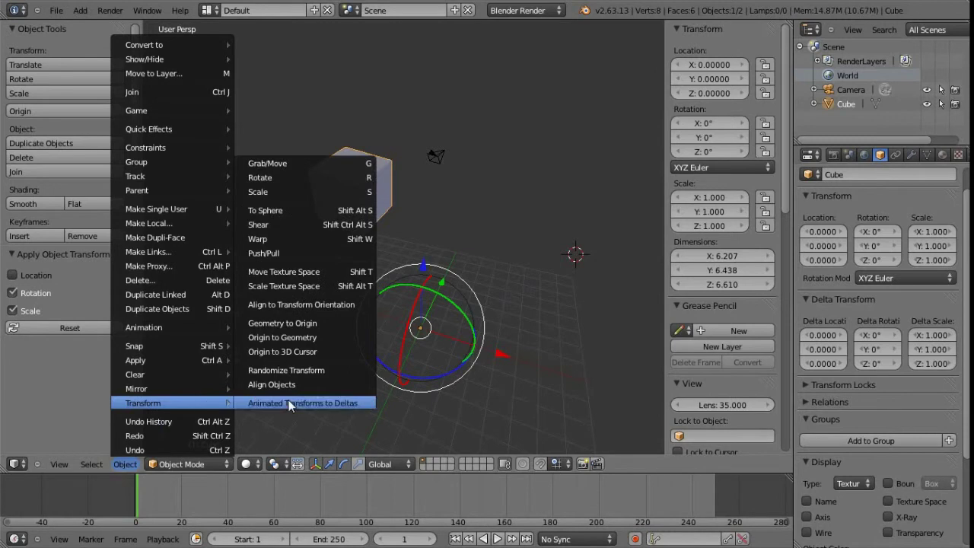
pyautogui.click(306, 351)
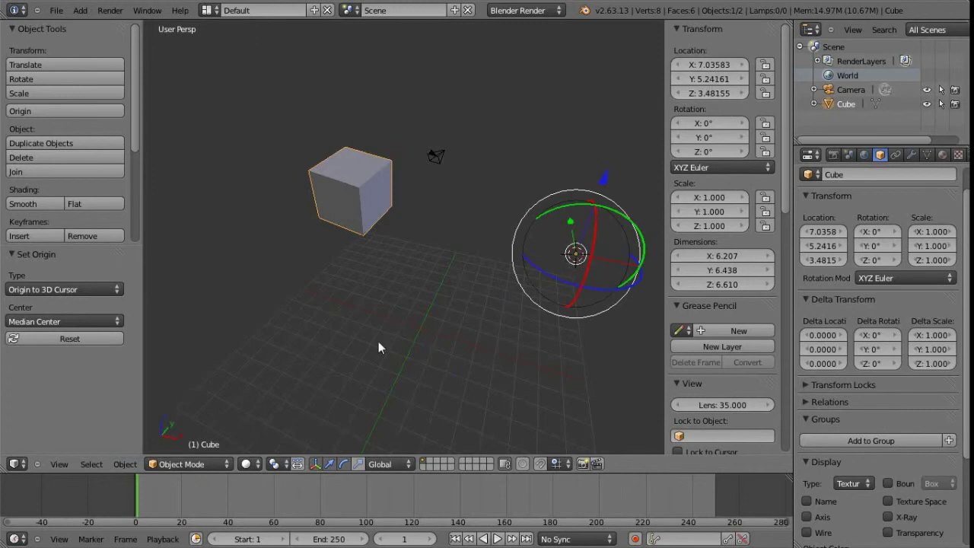
# Undo the cube's origin change and its applied location, rotation and scale.
pyautogui.hotkey('ctrl', 'z')
pyautogui.hotkey('ctrl', 'z')
pyautogui.hotkey('ctrl', 'z')
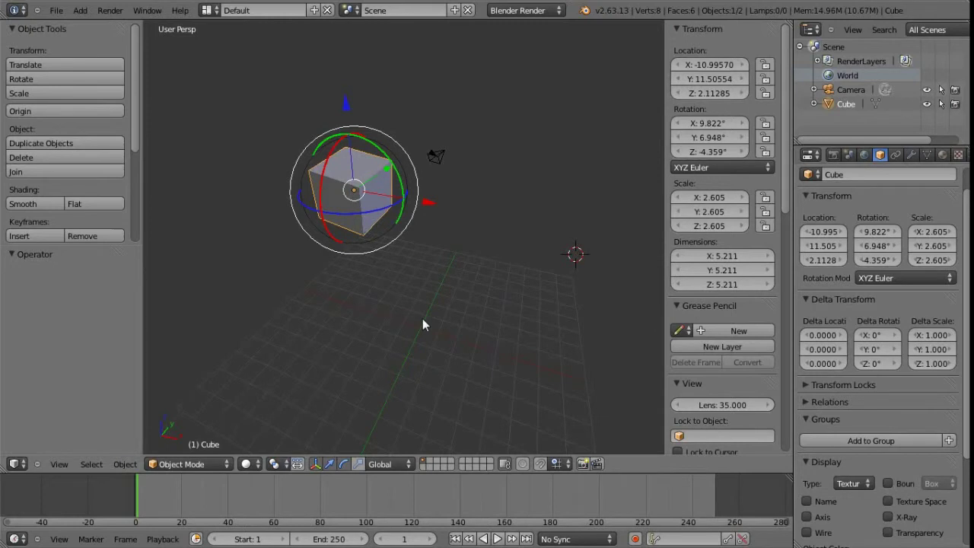
# Apply only the cube's rotation and scale, leaving its location unapplied.
pyautogui.hotkey('ctrl', 'a')
pyautogui.click(395, 322)
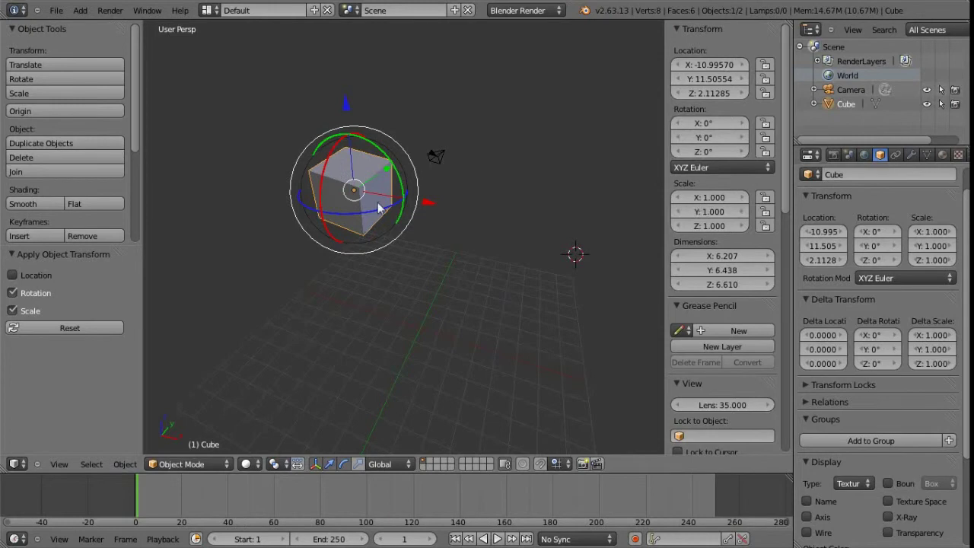
pyautogui.moveTo(415, 311); pyautogui.dragTo(337, 184, button='middle')
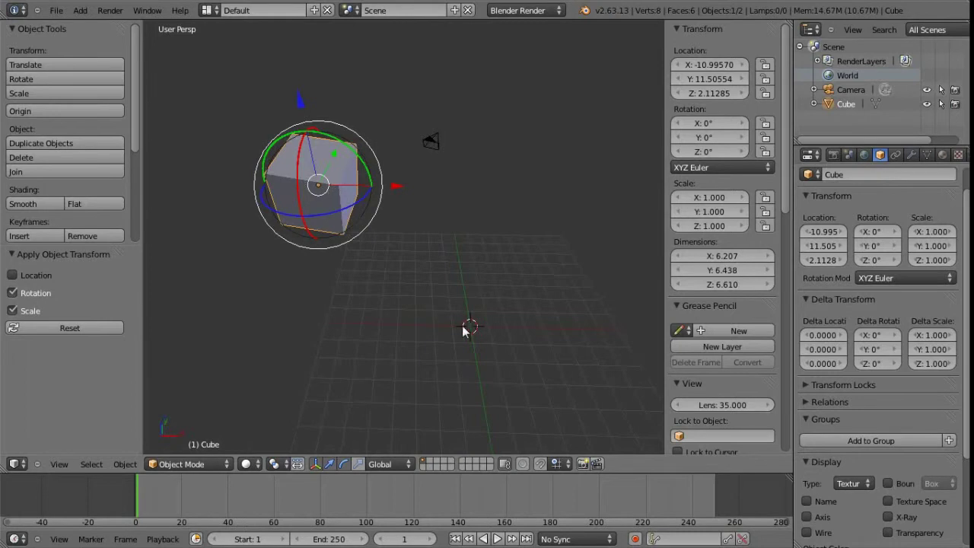
pyautogui.moveTo(463, 337); pyautogui.dragTo(383, 250, button='middle')
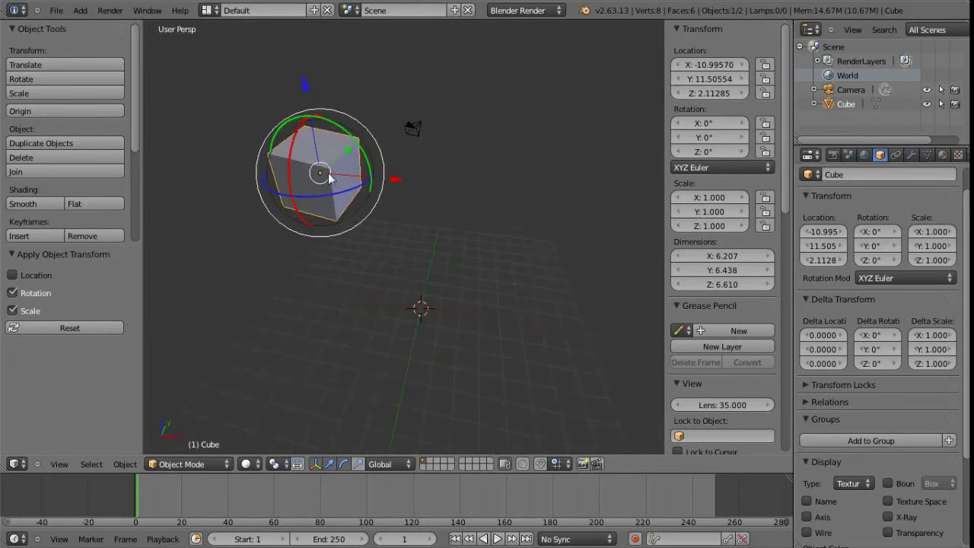
# Set the pivot point to 3D Cursor and undo the cube's applied rotation and scale.
pyautogui.click(276, 464)
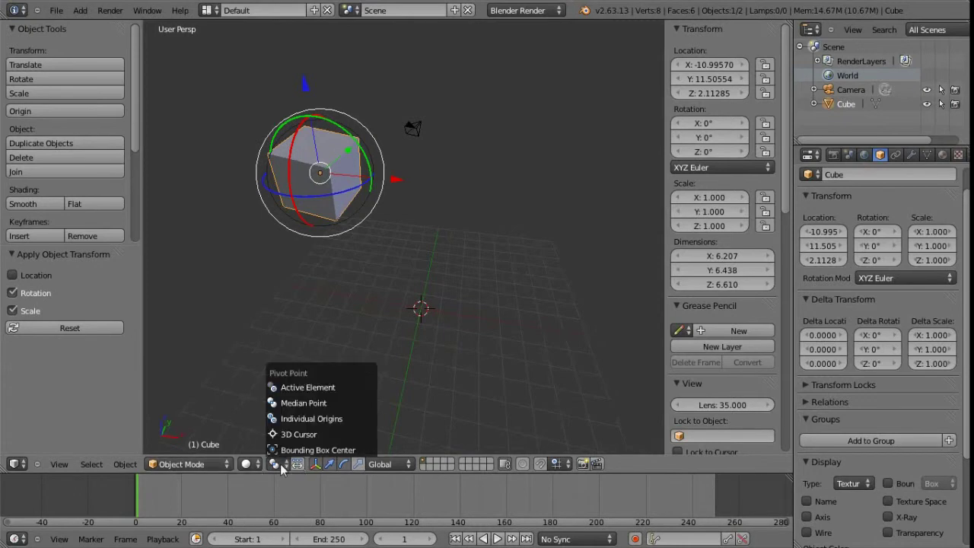
pyautogui.click(312, 440)
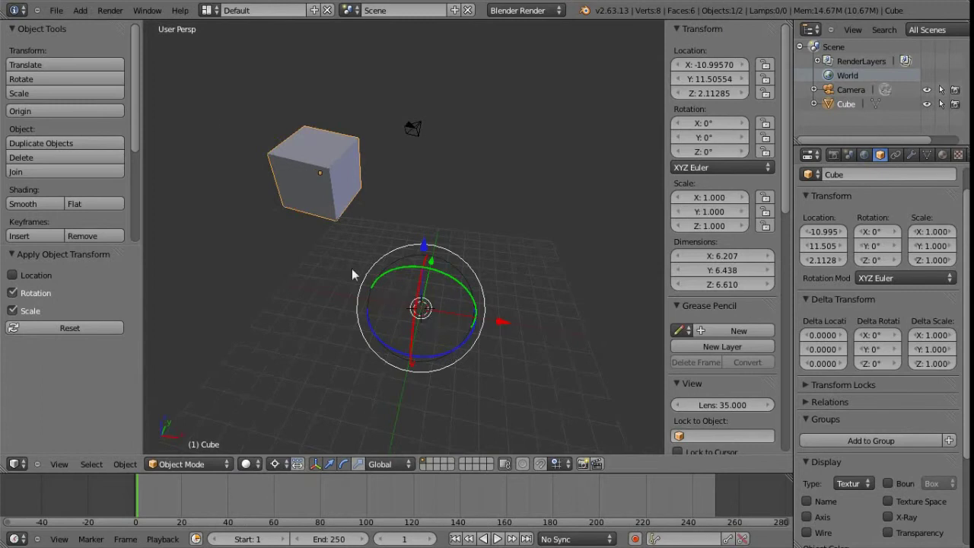
pyautogui.hotkey('ctrl', 'z')
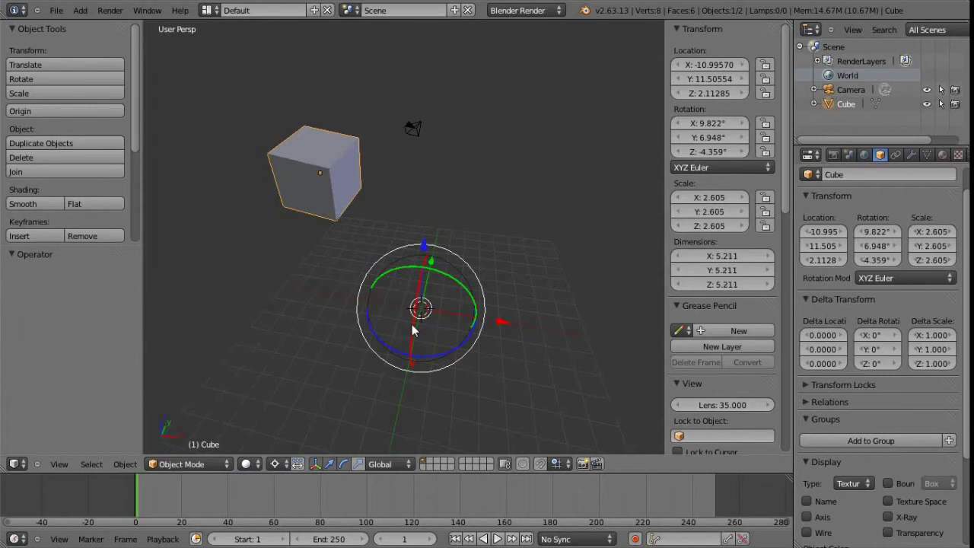
# Set the pivot point to Active Element.
pyautogui.click(246, 464)
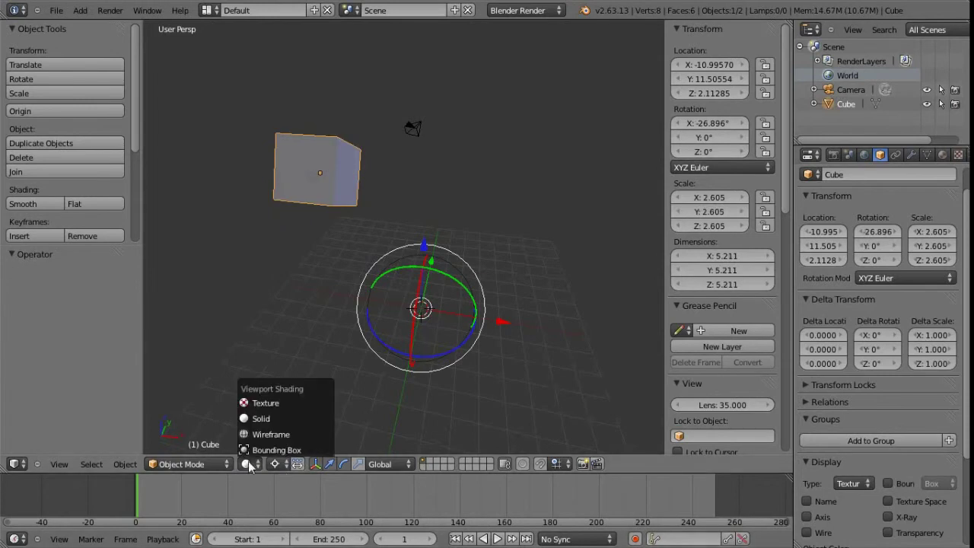
pyautogui.click(275, 464)
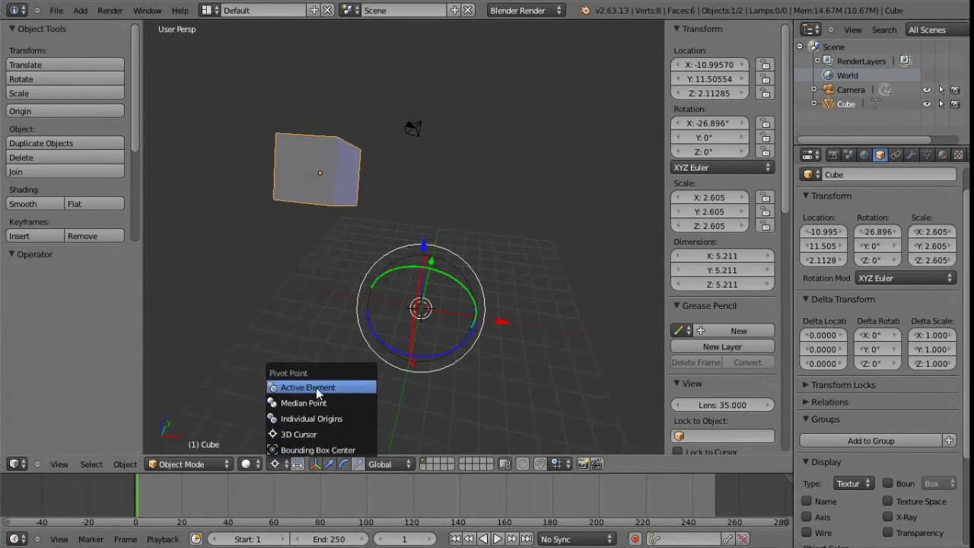
pyautogui.click(316, 388)
pyautogui.moveTo(470, 283); pyautogui.dragTo(341, 200, button='middle')
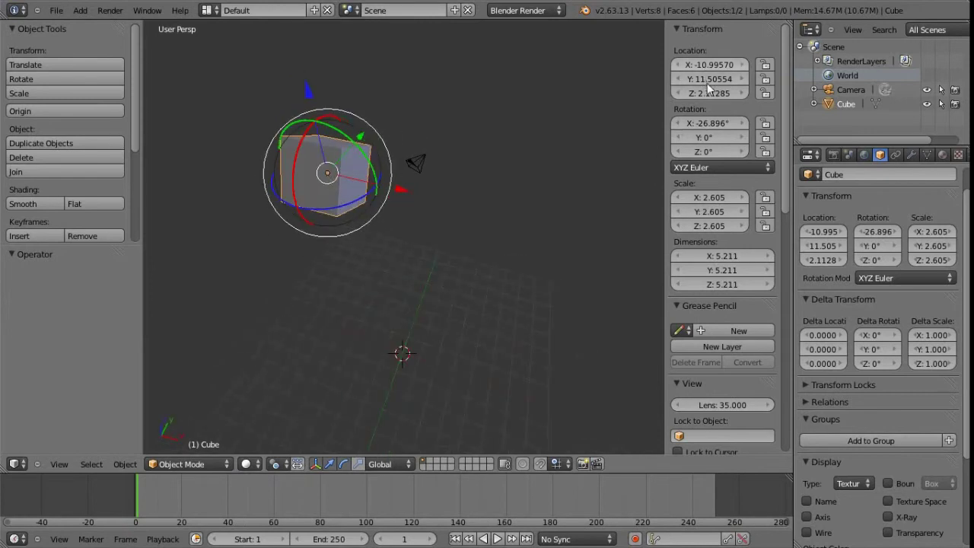
pyautogui.moveTo(381, 312); pyautogui.dragTo(411, 289, button='middle')
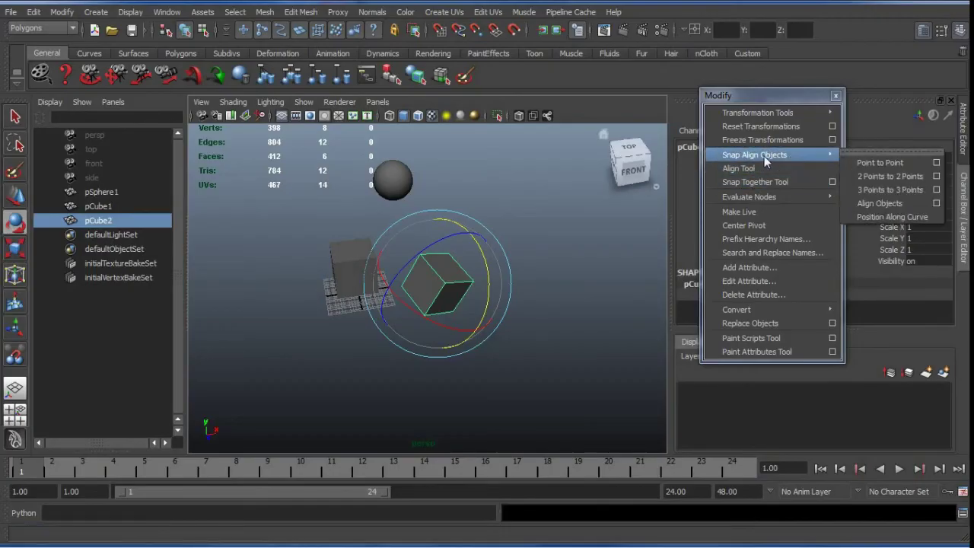
# In Maya, use the Snap Together Tool to snap pCube1's top face onto the facing side of the tilted pCube2.
pyautogui.moveTo(751, 158)
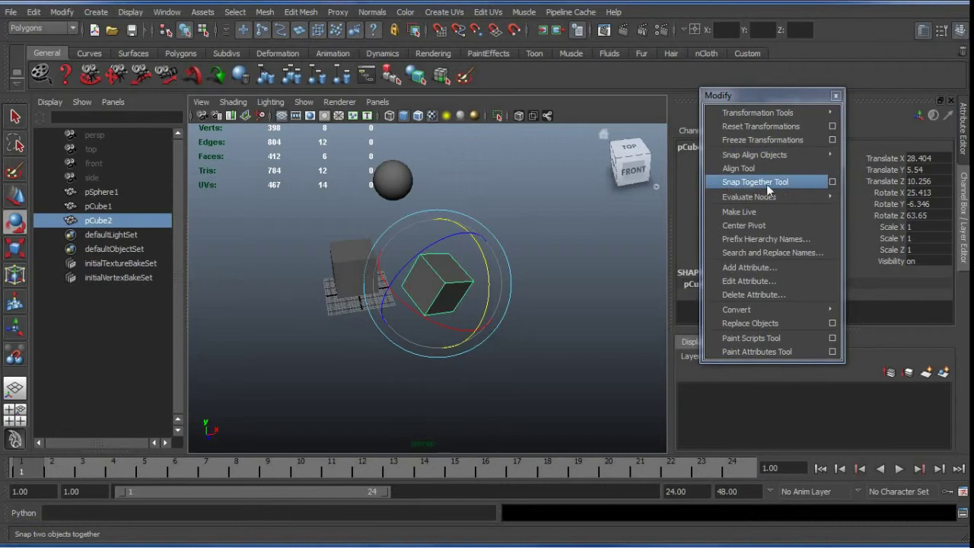
pyautogui.click(346, 258)
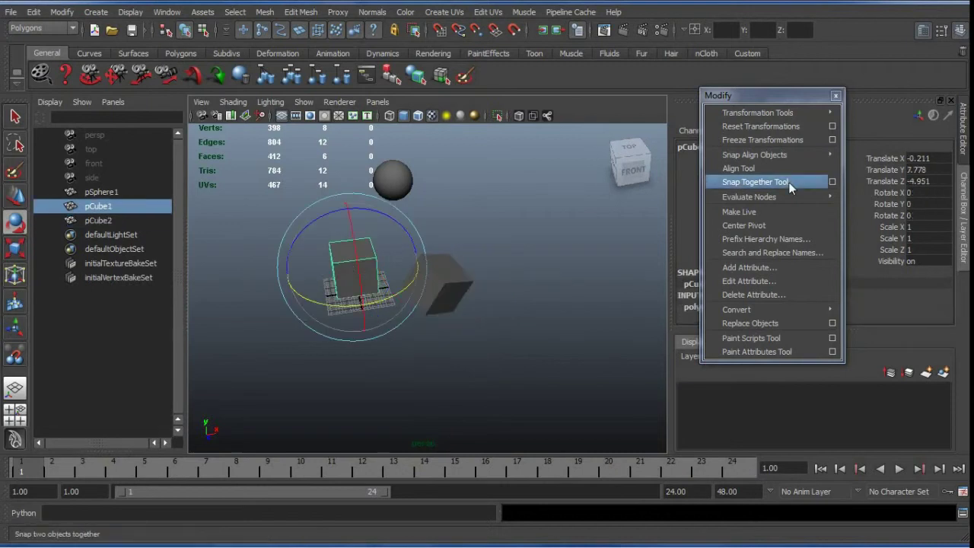
pyautogui.click(765, 182)
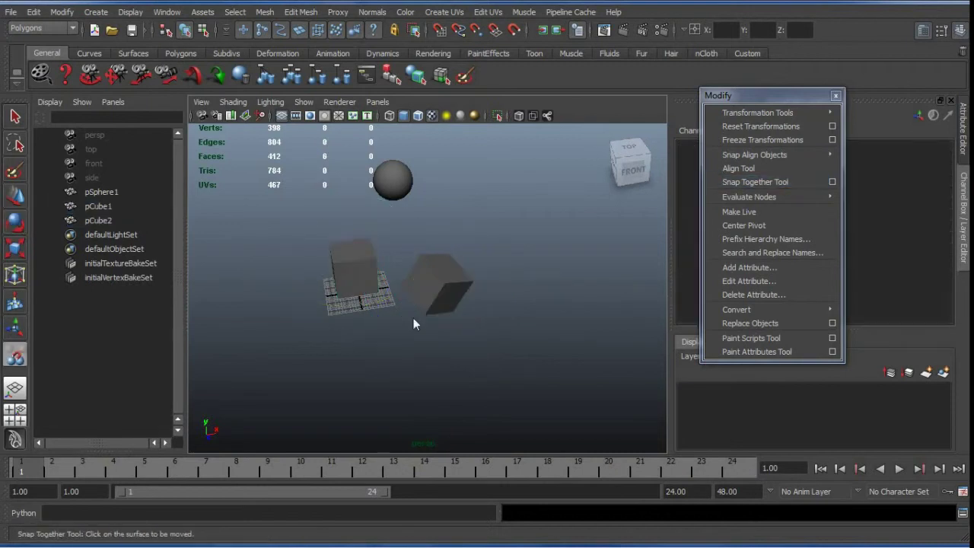
pyautogui.click(351, 247)
pyautogui.keyDown('alt'); pyautogui.moveTo(364, 309); pyautogui.dragTo(445, 301); pyautogui.keyUp('alt')
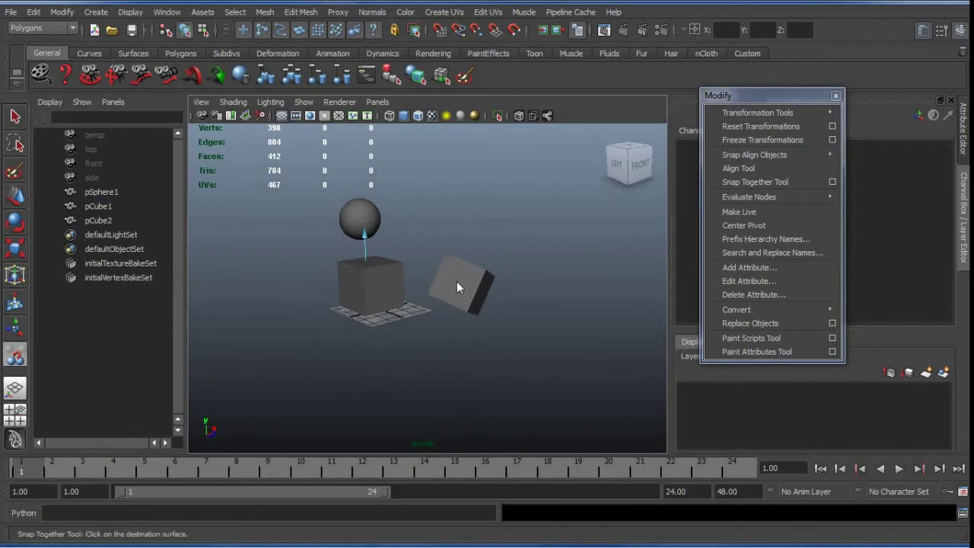
pyautogui.click(457, 281)
pyautogui.keyDown('alt'); pyautogui.moveTo(414, 324); pyautogui.dragTo(395, 304); pyautogui.keyUp('alt')
pyautogui.press('Return')
# Use the Snap Together Tool again to snap pCube1 onto the dark underside of pCube2.
pyautogui.click(388, 328)
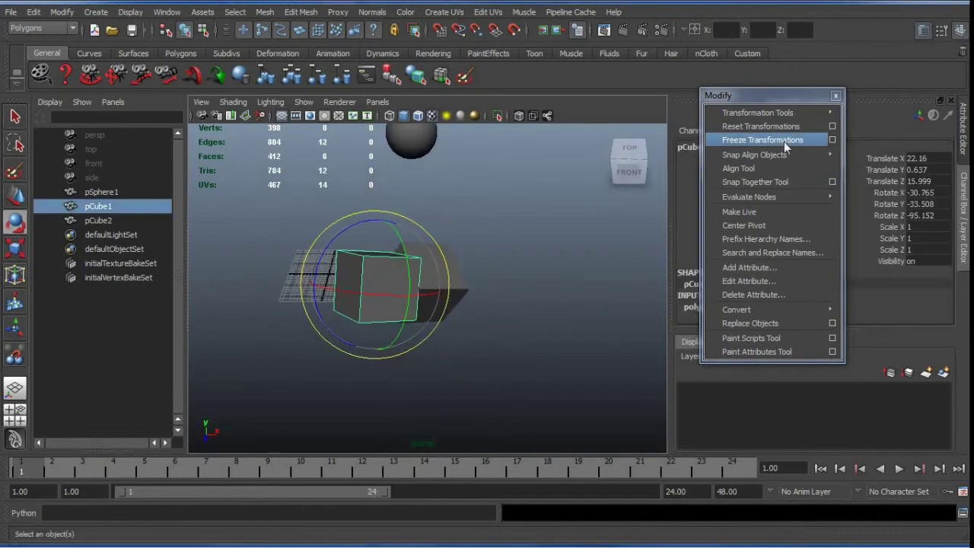
pyautogui.click(755, 182)
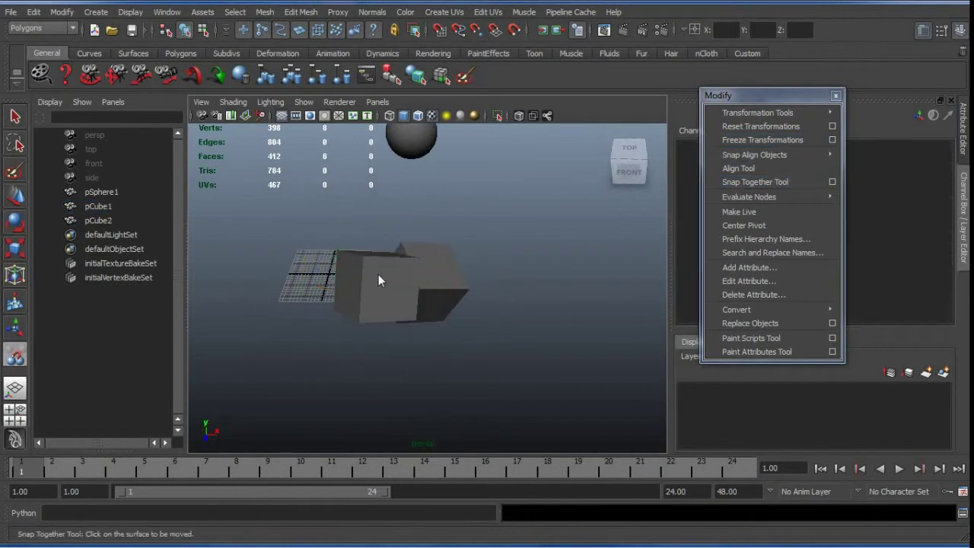
pyautogui.click(396, 297)
pyautogui.click(450, 311)
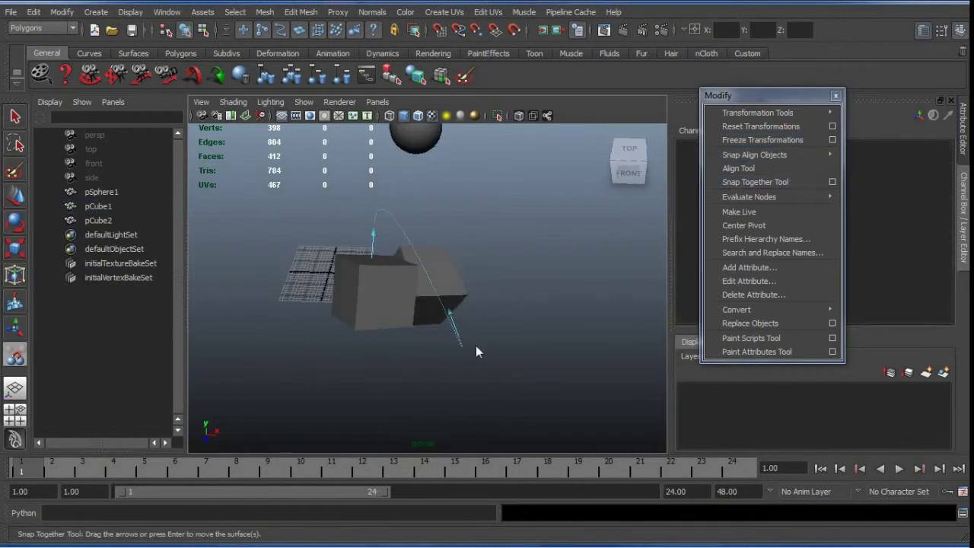
pyautogui.press('Return')
# Inspect the joined cubes from several sides, select pCube2 and activate the Move Tool.
pyautogui.keyDown('alt'); pyautogui.moveTo(464, 342); pyautogui.dragTo(420, 268); pyautogui.keyUp('alt')
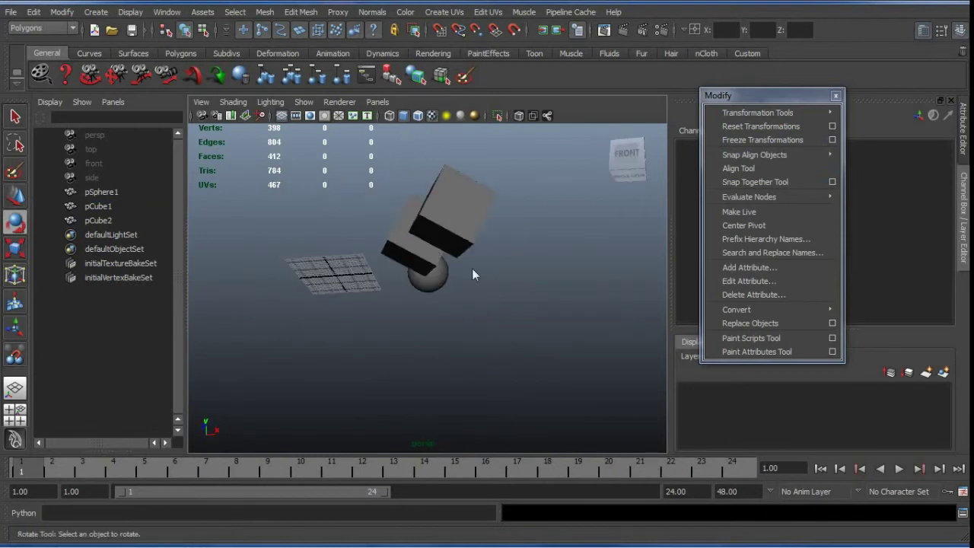
pyautogui.keyDown('alt'); pyautogui.moveTo(557, 189); pyautogui.dragTo(400, 260); pyautogui.keyUp('alt')
pyautogui.click(400, 260)
pyautogui.keyDown('alt'); pyautogui.moveTo(395, 307); pyautogui.dragTo(456, 289); pyautogui.keyUp('alt')
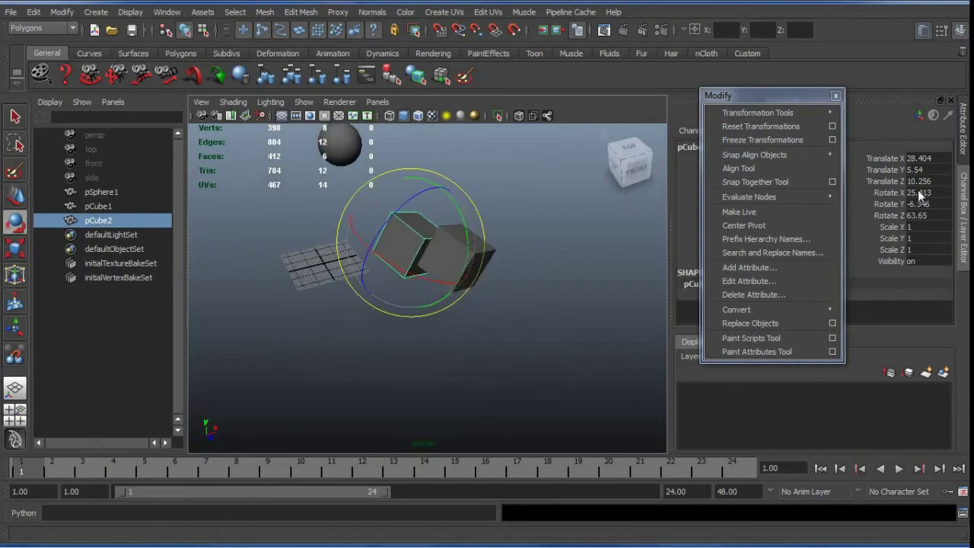
pyautogui.keyDown('alt'); pyautogui.moveTo(379, 302); pyautogui.dragTo(460, 301); pyautogui.keyUp('alt')
pyautogui.press('w')
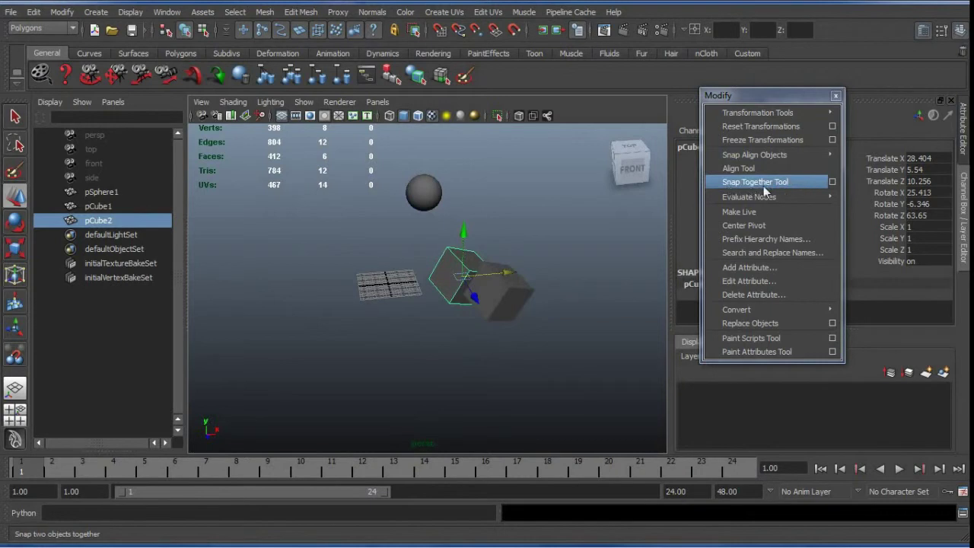
pyautogui.click(770, 188)
pyautogui.click(753, 197)
pyautogui.click(512, 298)
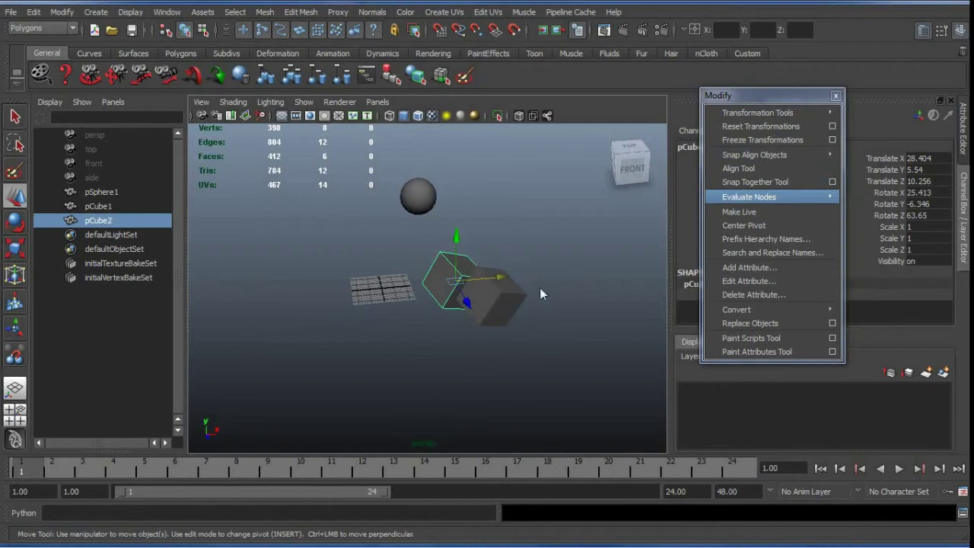
pyautogui.keyDown('alt'); pyautogui.moveTo(524, 318); pyautogui.dragTo(518, 282); pyautogui.keyUp('alt')
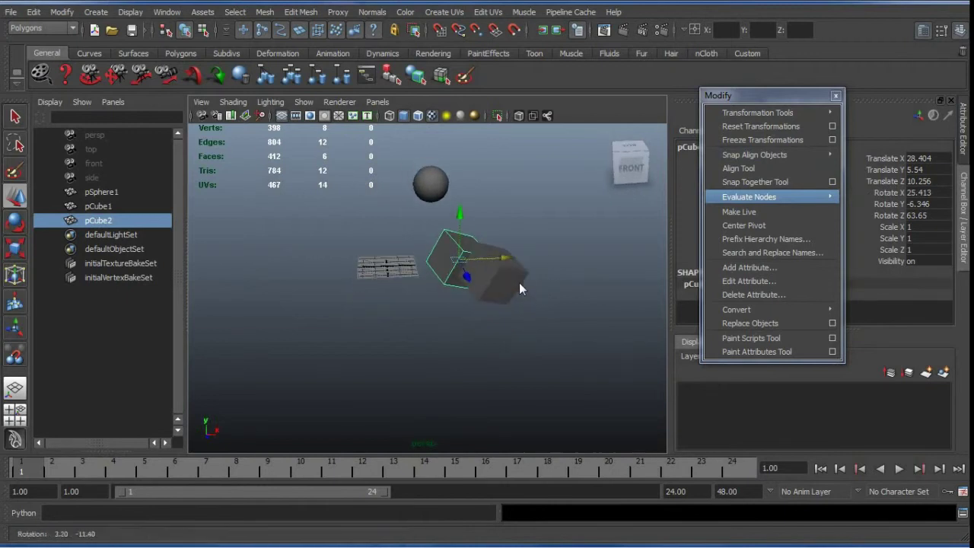
pyautogui.click(776, 182)
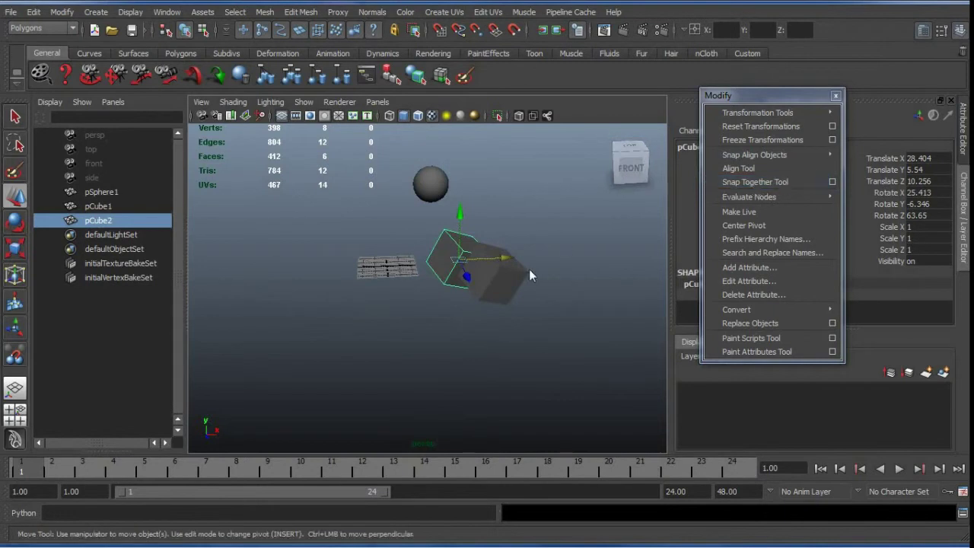
pyautogui.keyDown('alt'); pyautogui.moveTo(529, 269); pyautogui.dragTo(520, 304, button='right'); pyautogui.keyUp('alt')
pyautogui.moveTo(516, 297)
pyautogui.keyDown('alt'); pyautogui.mouseDown(button='middle')
pyautogui.moveTo(544, 259)
pyautogui.moveTo(527, 292)
pyautogui.mouseUp(button='middle'); pyautogui.keyUp('alt')
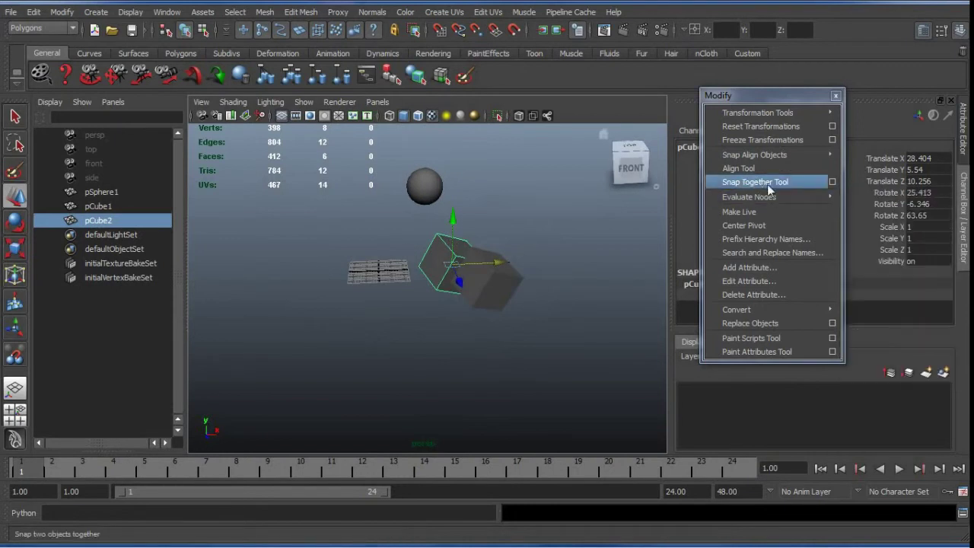
pyautogui.moveTo(737, 154)
pyautogui.keyDown('alt'); pyautogui.moveTo(584, 261); pyautogui.dragTo(584, 285); pyautogui.keyUp('alt')
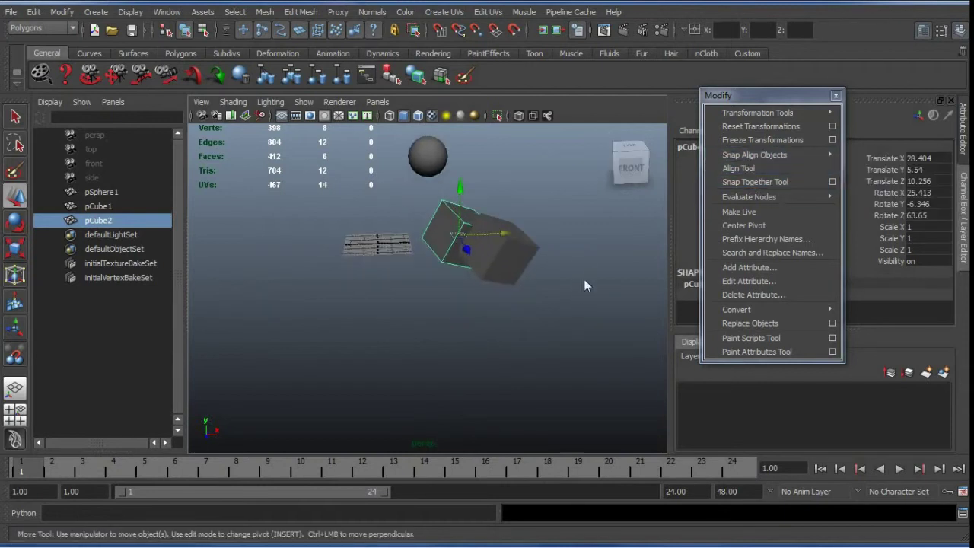
# Switch to Blender and select all three cubes, with Cube.001 as the active object.
pyautogui.hotkey('alt', 'Tab')
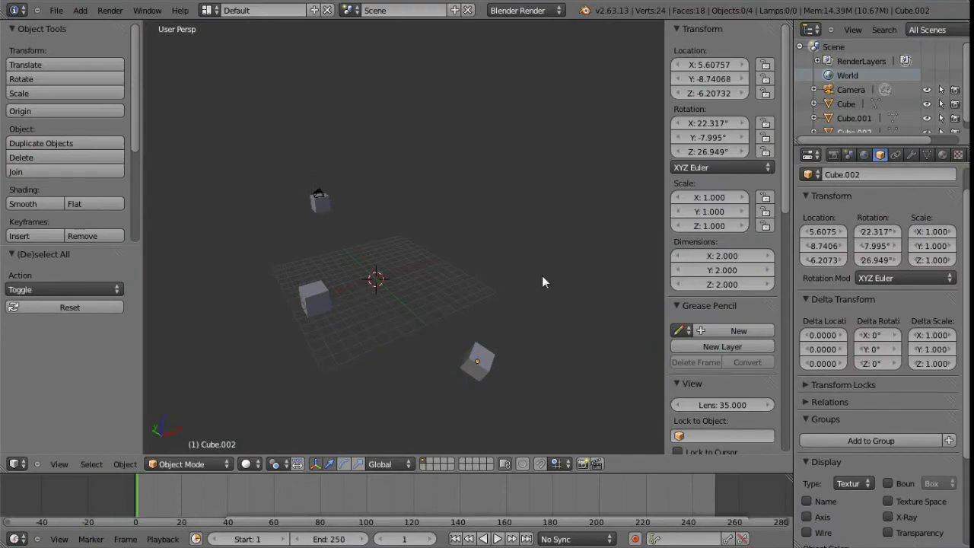
pyautogui.keyDown('shift'); pyautogui.moveTo(417, 301); pyautogui.dragTo(418, 282, button='middle'); pyautogui.keyUp('shift')
pyautogui.keyDown('shift'); pyautogui.rightClick(329, 269); pyautogui.keyUp('shift')
pyautogui.keyDown('shift'); pyautogui.rightClick(322, 186); pyautogui.keyUp('shift')
pyautogui.moveTo(409, 314); pyautogui.dragTo(267, 389, button='middle')
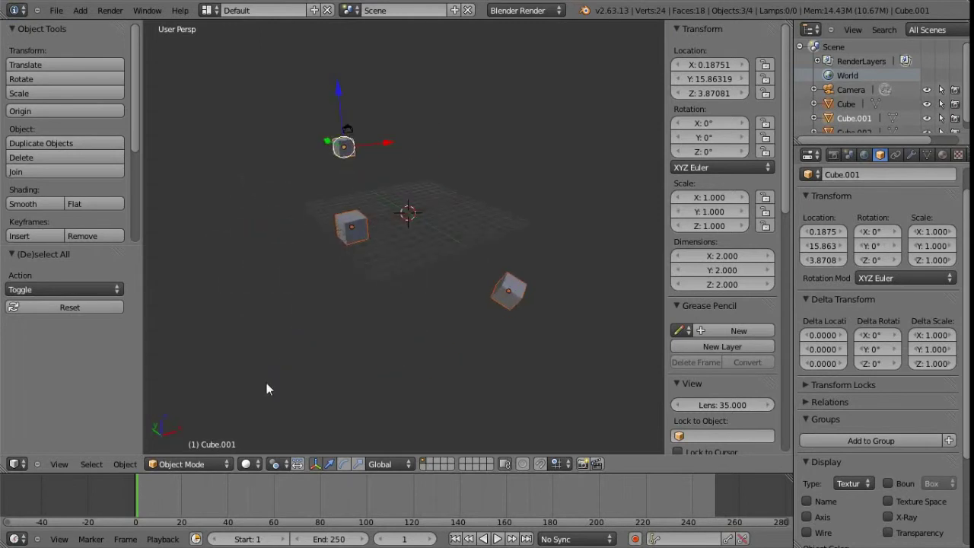
# Align the selected cubes to the active Cube.001 by their centers on X, Y and Z with Align Objects.
pyautogui.click(125, 464)
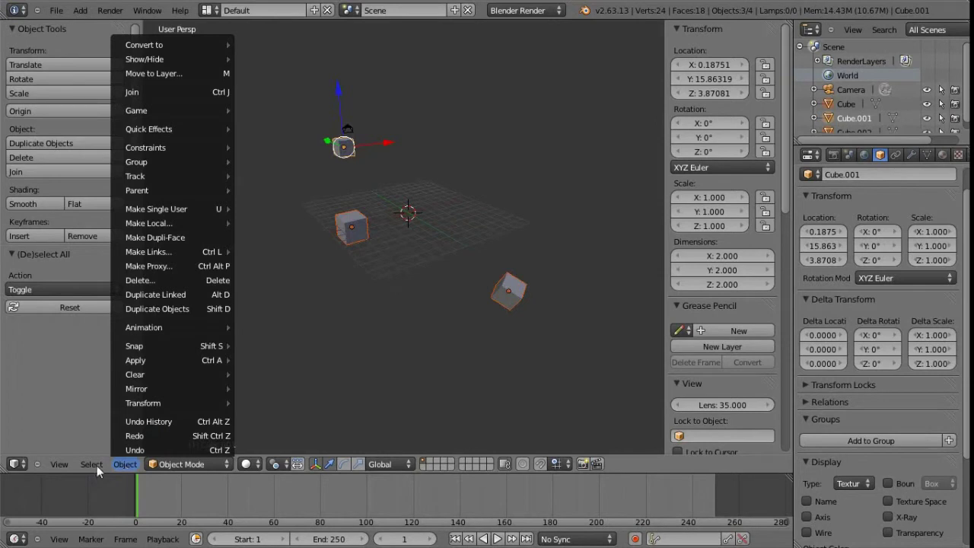
pyautogui.click(124, 464)
pyautogui.moveTo(138, 402)
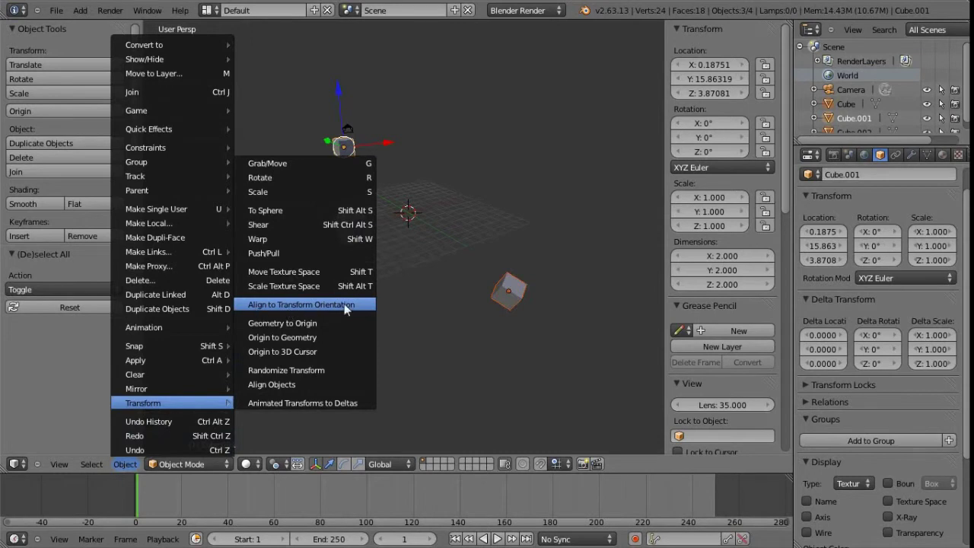
pyautogui.click(308, 384)
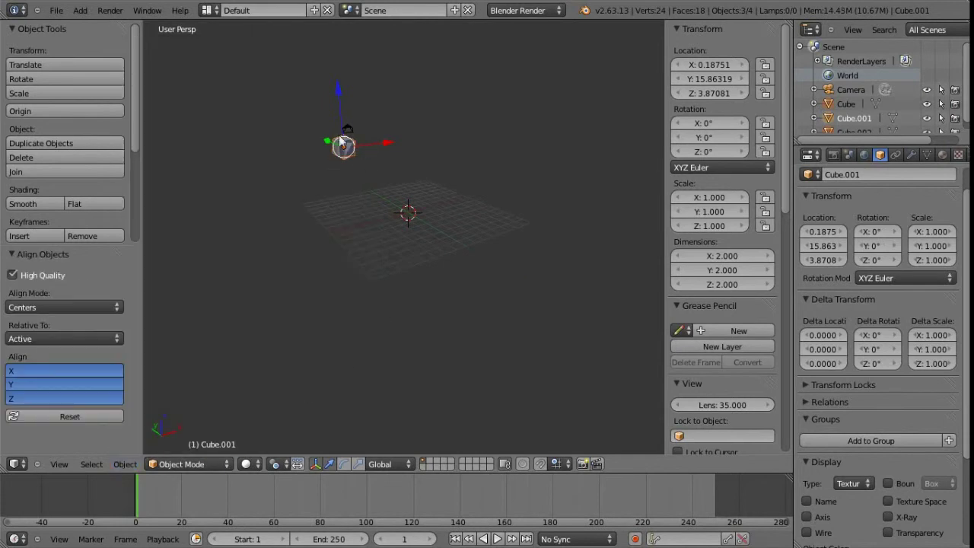
# Turn off all three alignment axes, then align the cubes to Cube.001 on X and Y only.
pyautogui.click(59, 396)
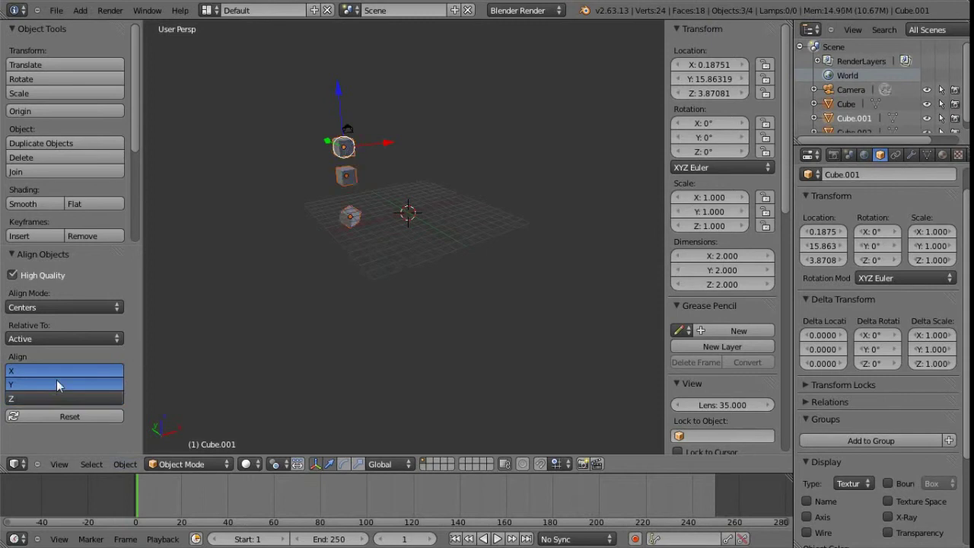
pyautogui.click(57, 382)
pyautogui.click(65, 370)
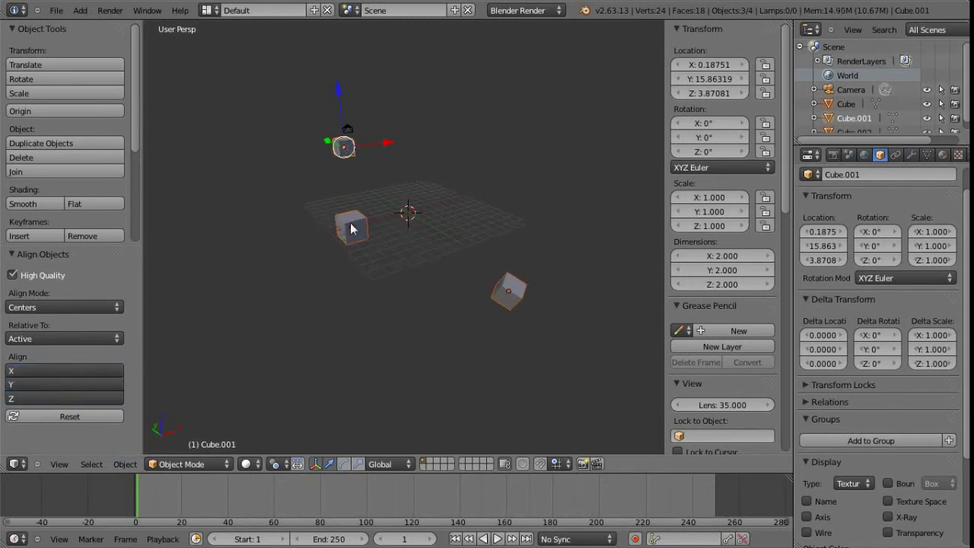
pyautogui.press('F6')
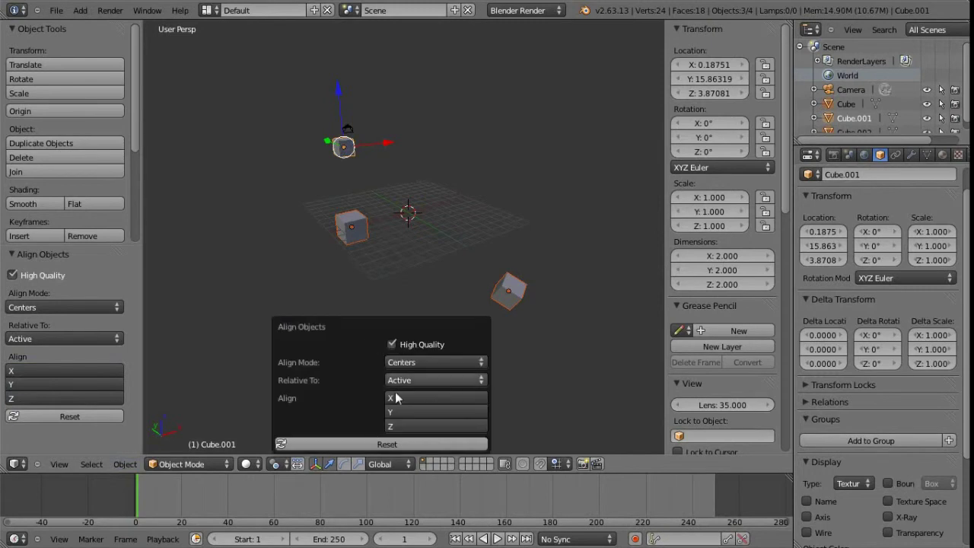
pyautogui.click(434, 397)
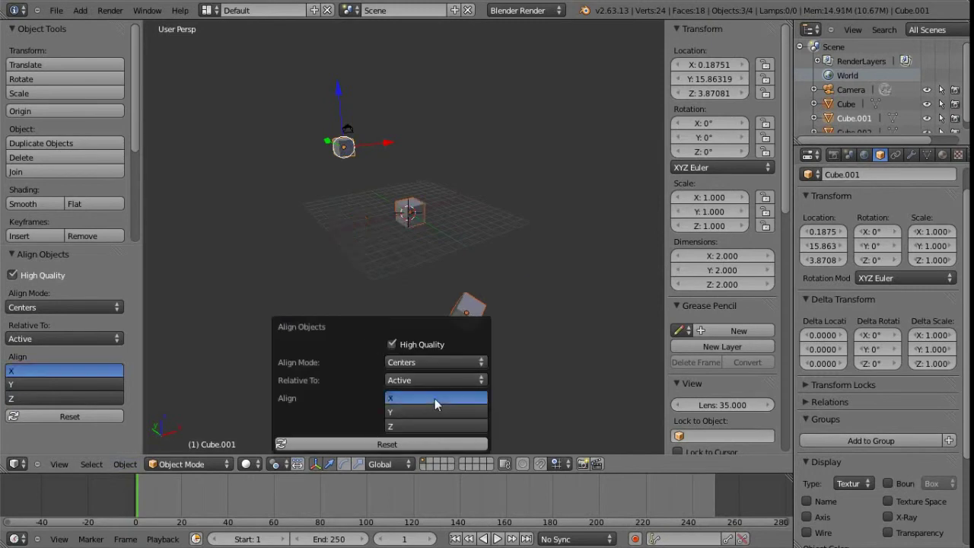
pyautogui.click(423, 411)
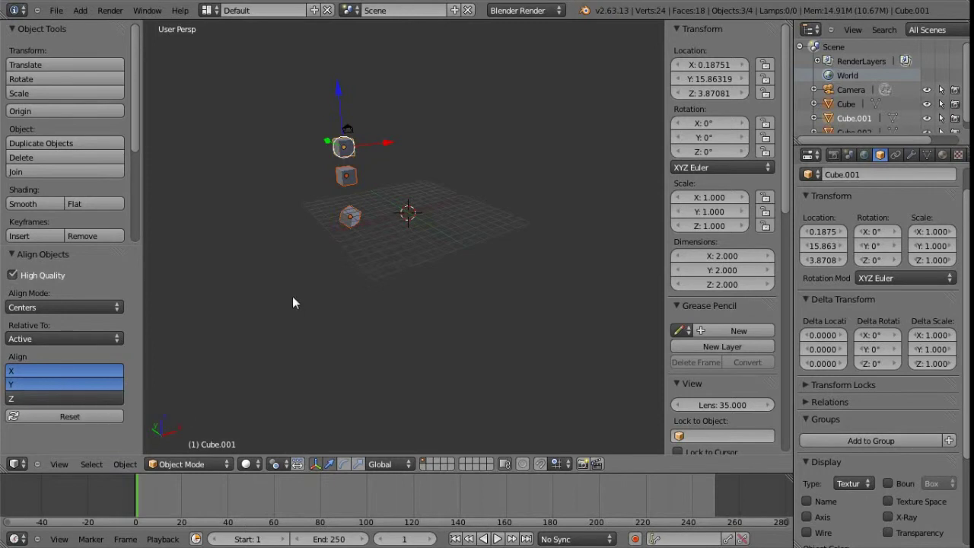
# Add the Z axis to the cubes' alignment and check the result around Cube.001.
pyautogui.press('F6')
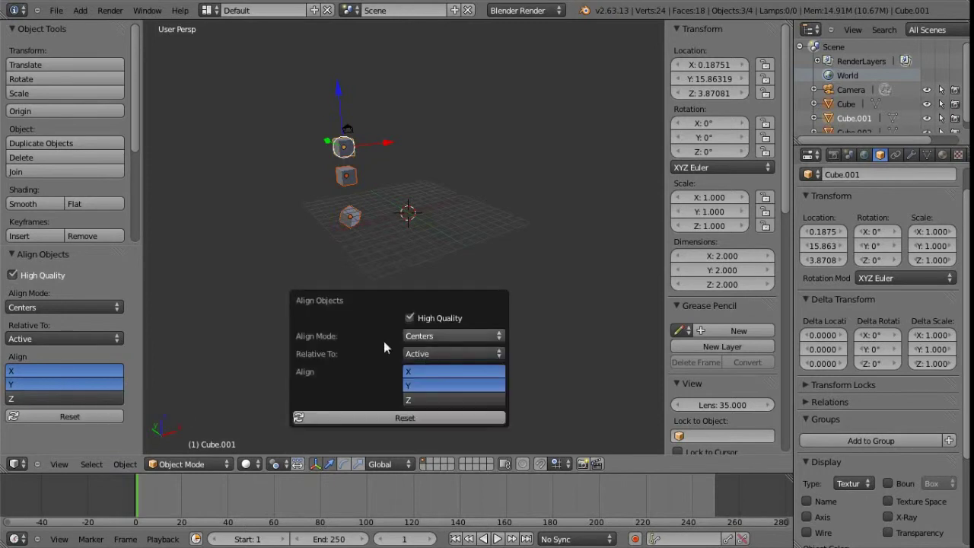
pyautogui.moveTo(339, 258); pyautogui.dragTo(357, 304, button='middle')
pyautogui.click(34, 397)
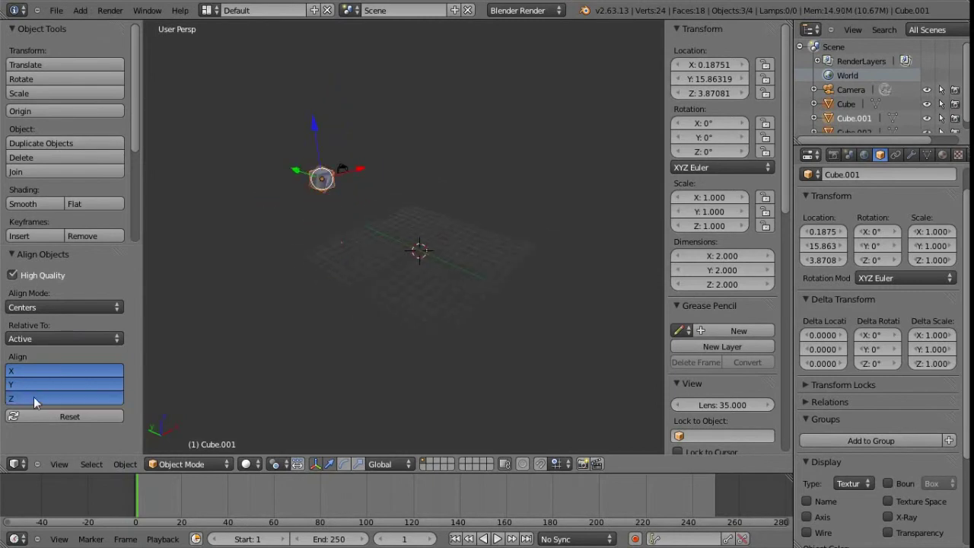
pyautogui.moveTo(330, 268); pyautogui.dragTo(376, 260, button='middle')
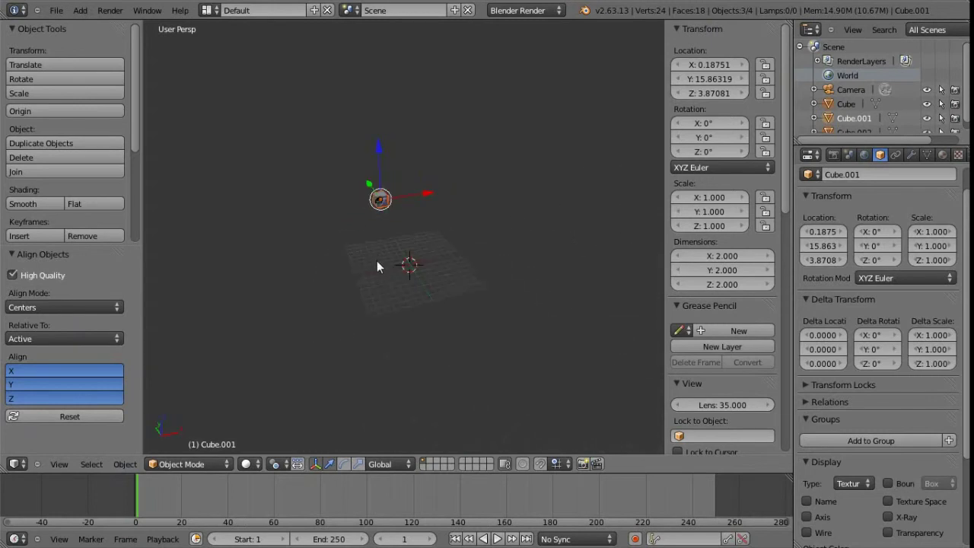
# Undo the object alignment and the selection of Cube.001, keeping Cube and the active Cube.002 selected.
pyautogui.hotkey('ctrl', 'z')
pyautogui.moveTo(387, 314); pyautogui.dragTo(415, 286, button='middle')
pyautogui.hotkey('ctrl', 'z')
pyautogui.hotkey('ctrl', 'z')
pyautogui.hotkey('ctrl', 'z')
pyautogui.hotkey('ctrl', 'z')
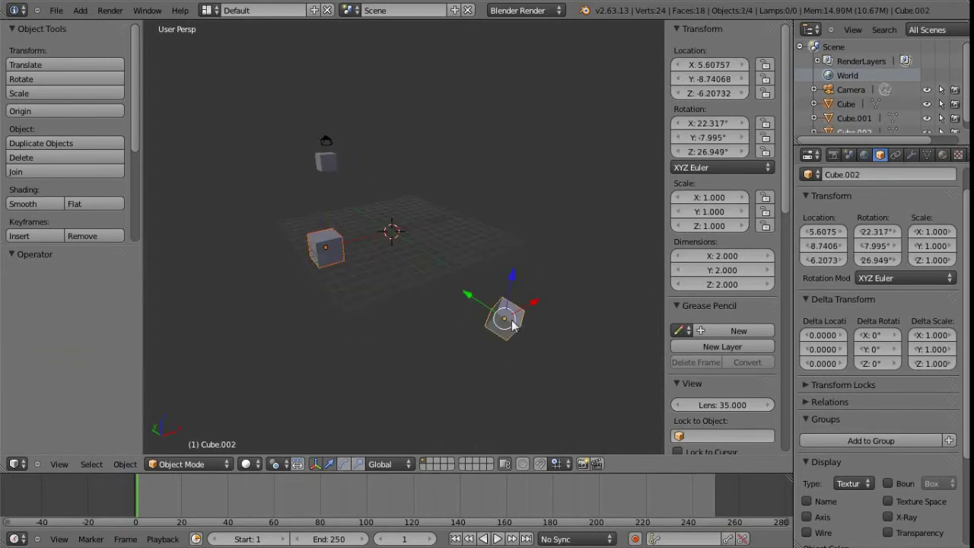
pyautogui.hotkey('ctrl', 'z')
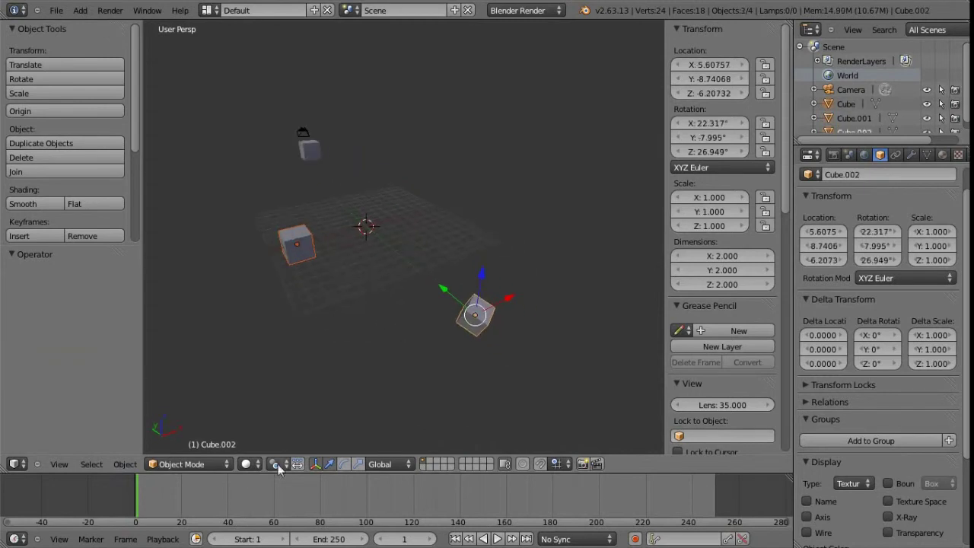
pyautogui.hotkey('ctrl', 'z')
# Align Cube and the tilted Cube.002 to the Global transform orientation.
pyautogui.click(124, 464)
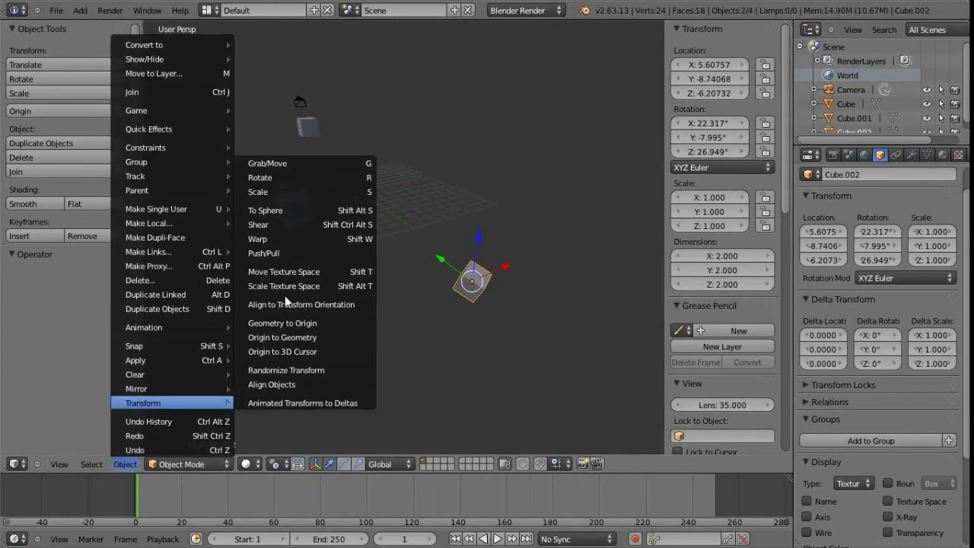
pyautogui.click(310, 303)
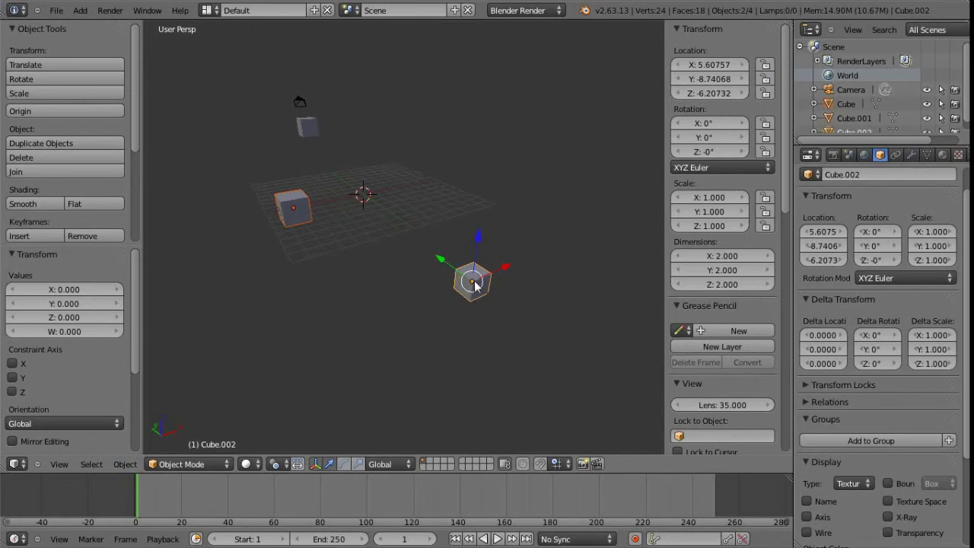
pyautogui.moveTo(367, 267); pyautogui.dragTo(266, 230, button='middle')
pyautogui.press('r')
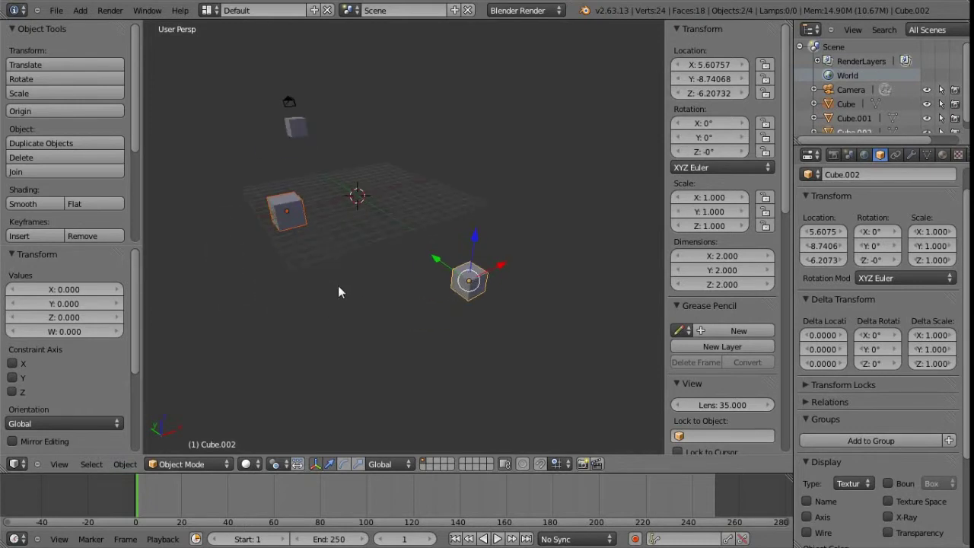
pyautogui.click(334, 285)
# Select only the tilted Cube.002, align it to the Global transform orientation, and undo the alignment.
pyautogui.moveTo(334, 284); pyautogui.dragTo(388, 306, button='middle')
pyautogui.rightClick(474, 306)
pyautogui.click(125, 464)
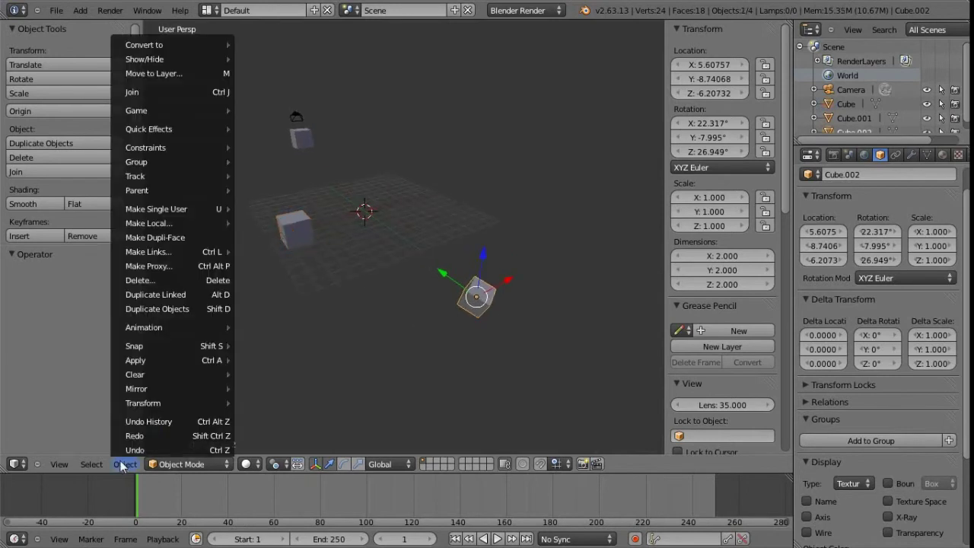
pyautogui.moveTo(168, 409)
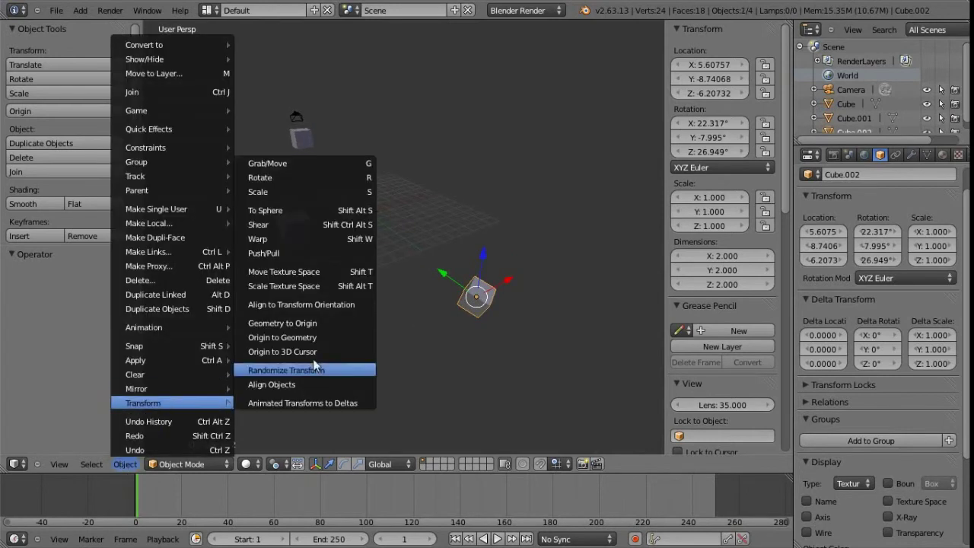
pyautogui.click(301, 305)
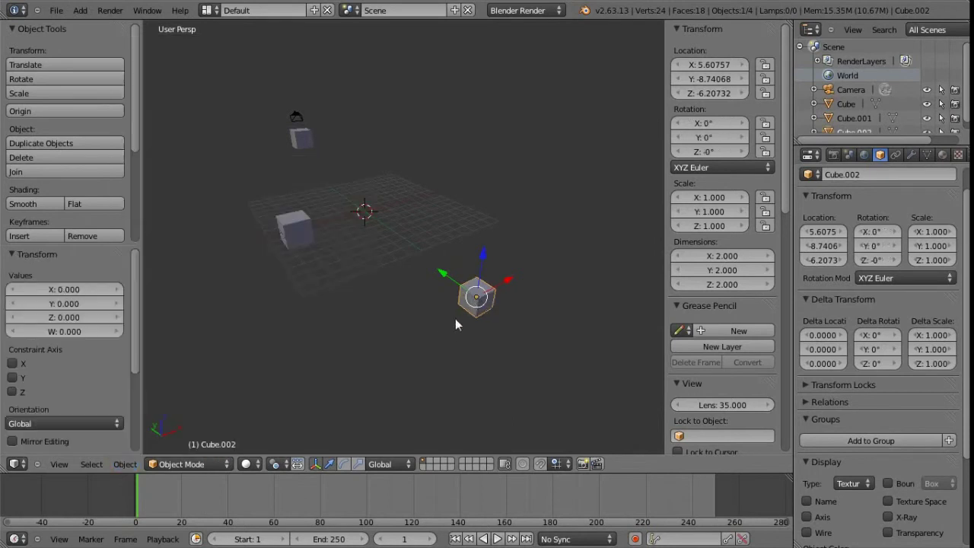
pyautogui.hotkey('ctrl', 'z')
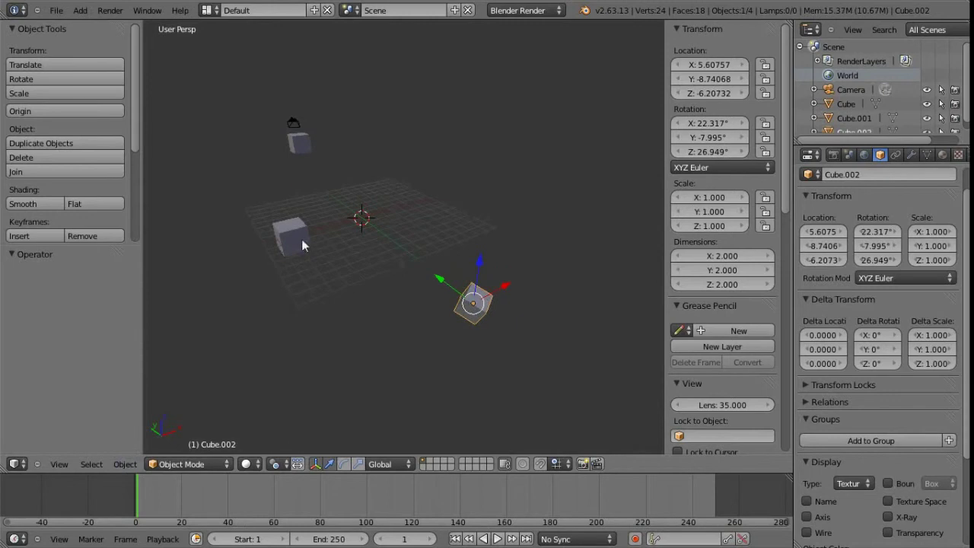
# Select Cube and add the tilted Cube.002 to the selection as the active object.
pyautogui.keyDown('shift'); pyautogui.rightClick(286, 242); pyautogui.keyUp('shift')
pyautogui.rightClick(268, 240)
pyautogui.keyDown('shift'); pyautogui.rightClick(445, 291); pyautogui.keyUp('shift')
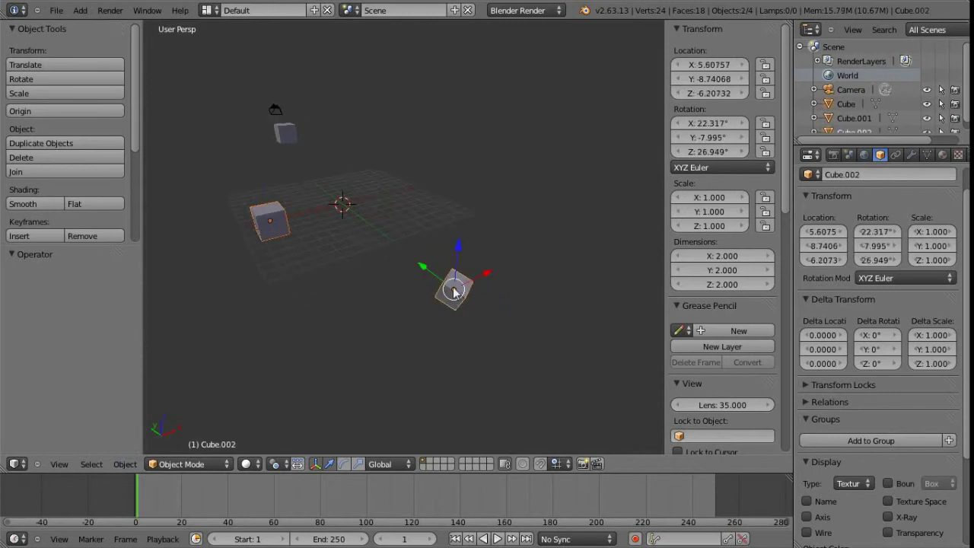
pyautogui.keyDown('shift'); pyautogui.moveTo(394, 312); pyautogui.dragTo(447, 298, button='middle'); pyautogui.keyUp('shift')
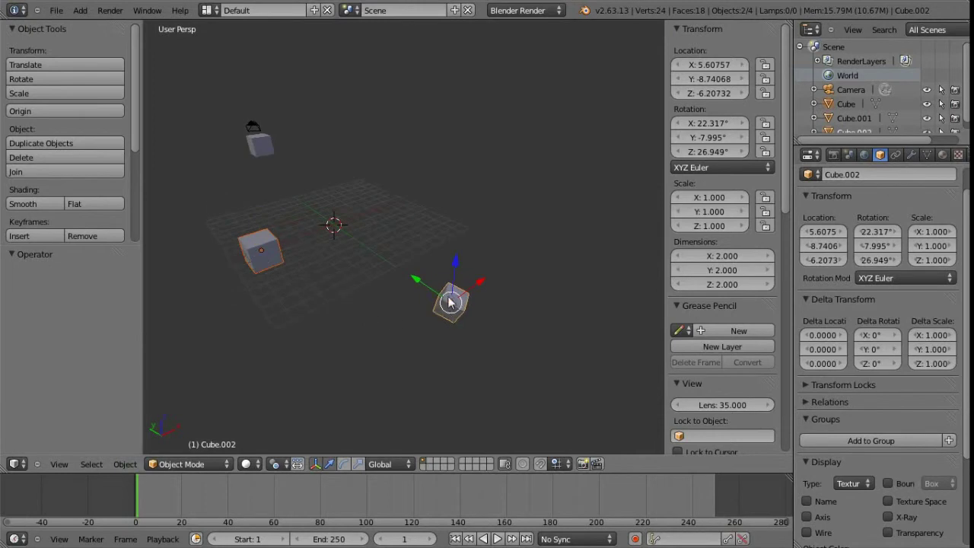
# Set the transform orientation to Local and align Cube and the active Cube.002 to that orientation.
pyautogui.click(385, 464)
pyautogui.click(395, 435)
pyautogui.moveTo(420, 317); pyautogui.dragTo(389, 339, button='middle')
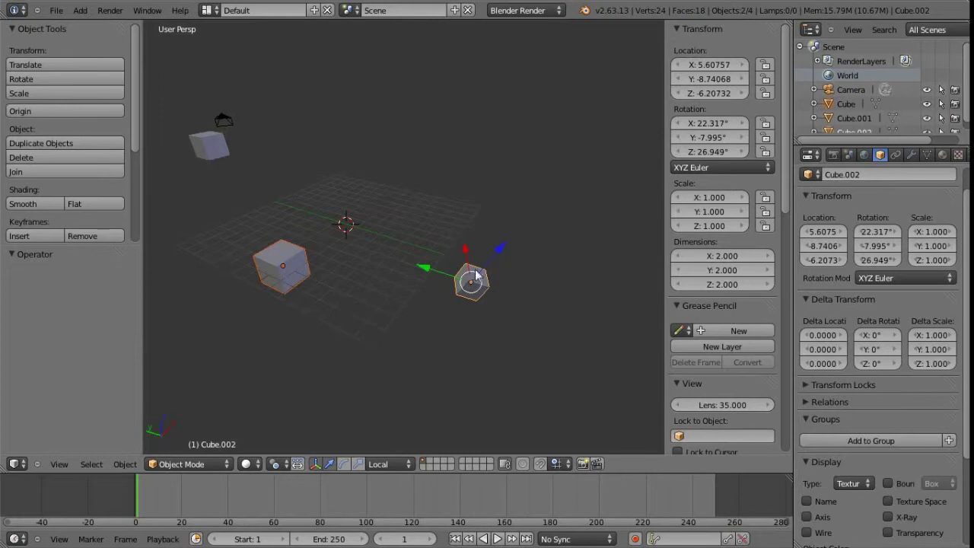
pyautogui.click(125, 464)
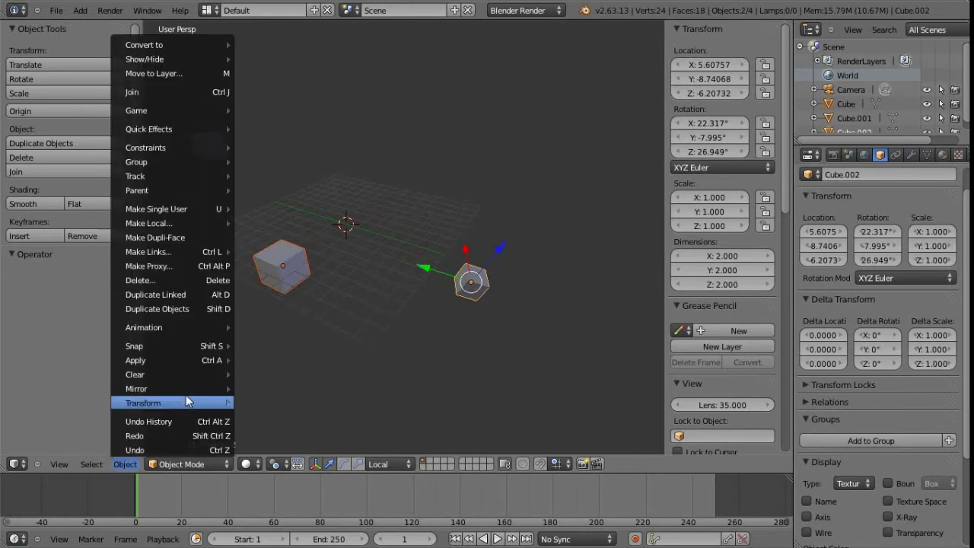
pyautogui.moveTo(145, 402)
pyautogui.click(303, 350)
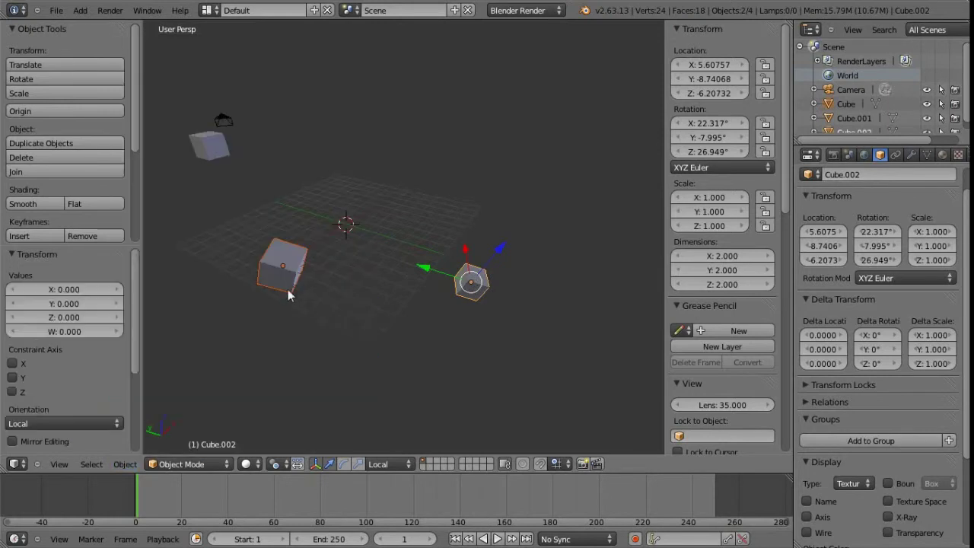
pyautogui.moveTo(303, 321); pyautogui.dragTo(382, 301, button='middle')
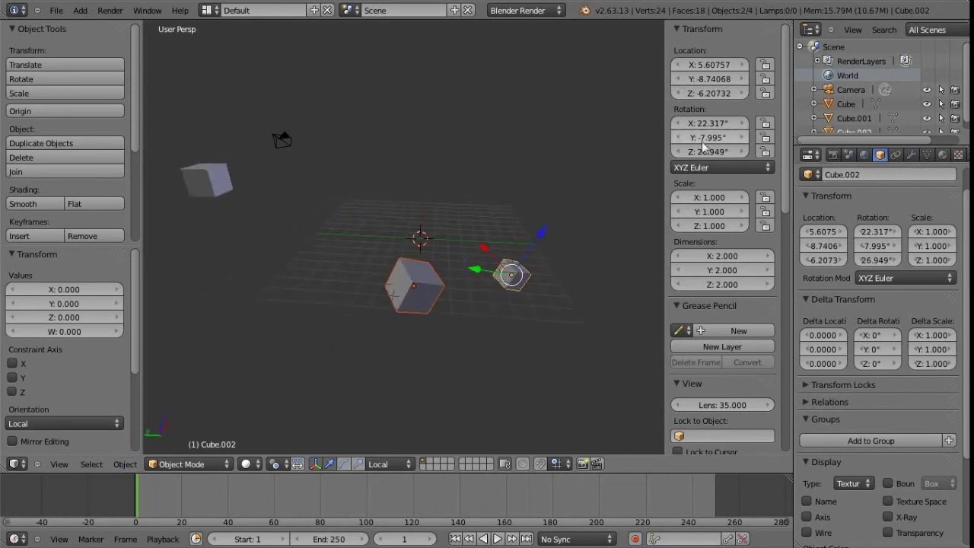
# Select Cube and Cube.002 in turn to compare their rotation values, and inspect both cubes from several angles.
pyautogui.rightClick(417, 308)
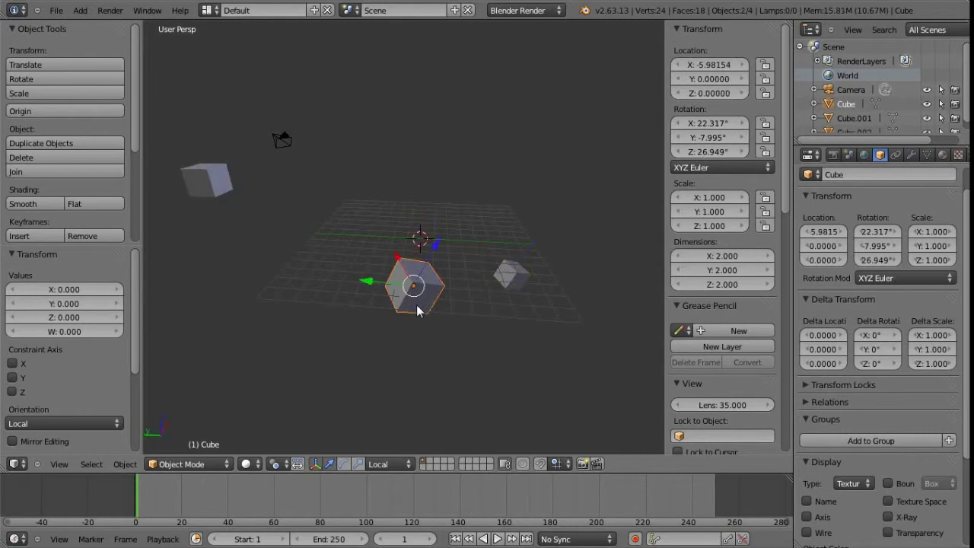
pyautogui.rightClick(513, 280)
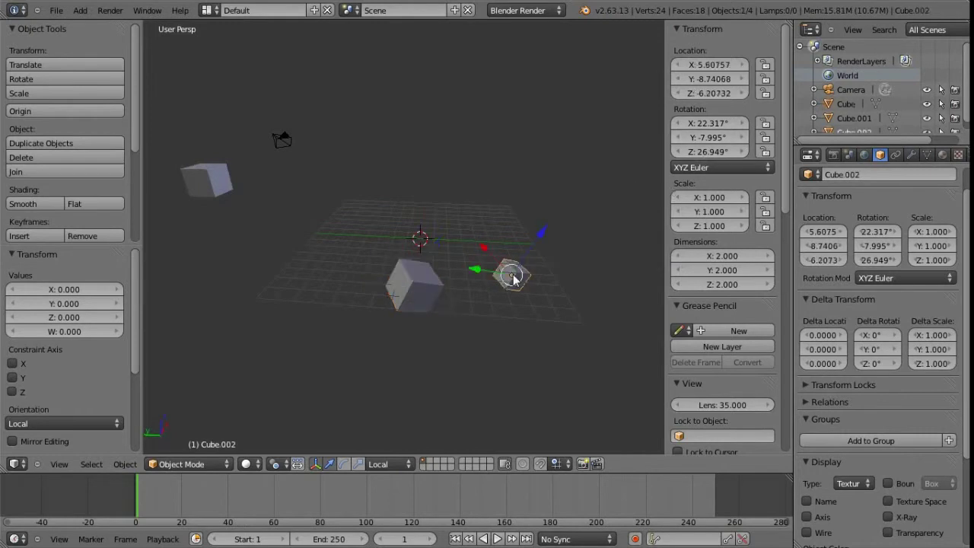
pyautogui.moveTo(513, 280); pyautogui.dragTo(513, 301, button='middle')
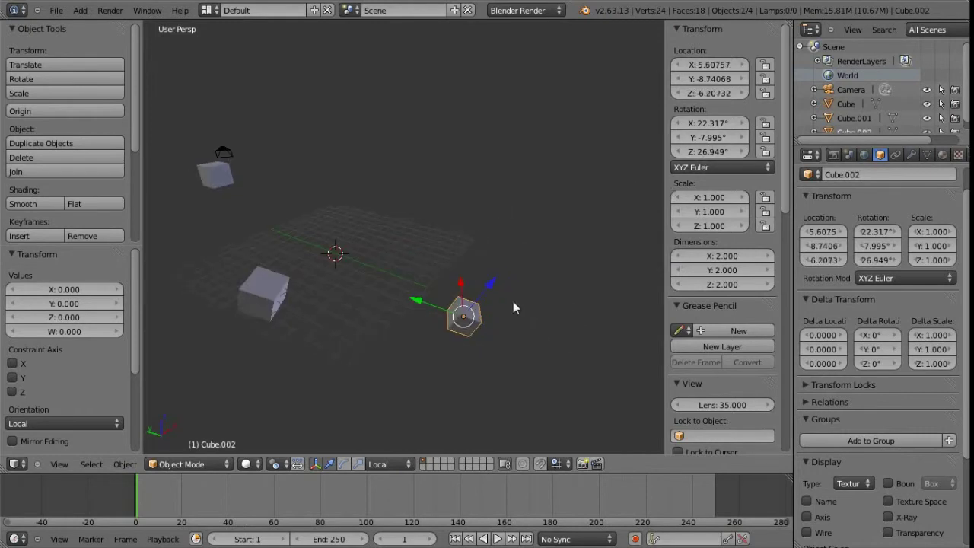
pyautogui.moveTo(370, 324); pyautogui.dragTo(318, 244, button='middle')
pyautogui.moveTo(361, 312); pyautogui.dragTo(380, 301, button='middle')
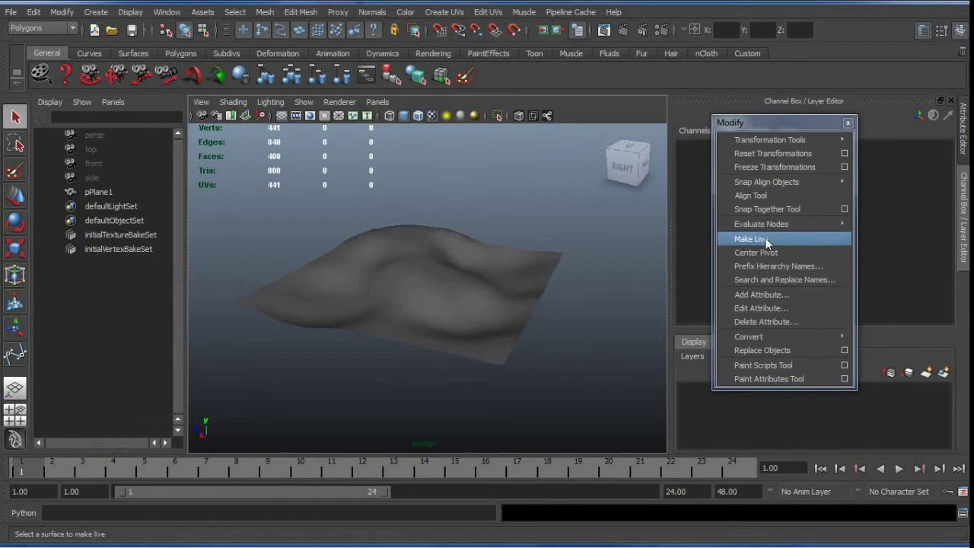
# Switch to Maya, select the wavy polygon plane pPlane1 and make it a live surface.
pyautogui.click(767, 240)
pyautogui.click(455, 270)
pyautogui.keyDown('alt'); pyautogui.moveTo(418, 281); pyautogui.dragTo(400, 257); pyautogui.keyUp('alt')
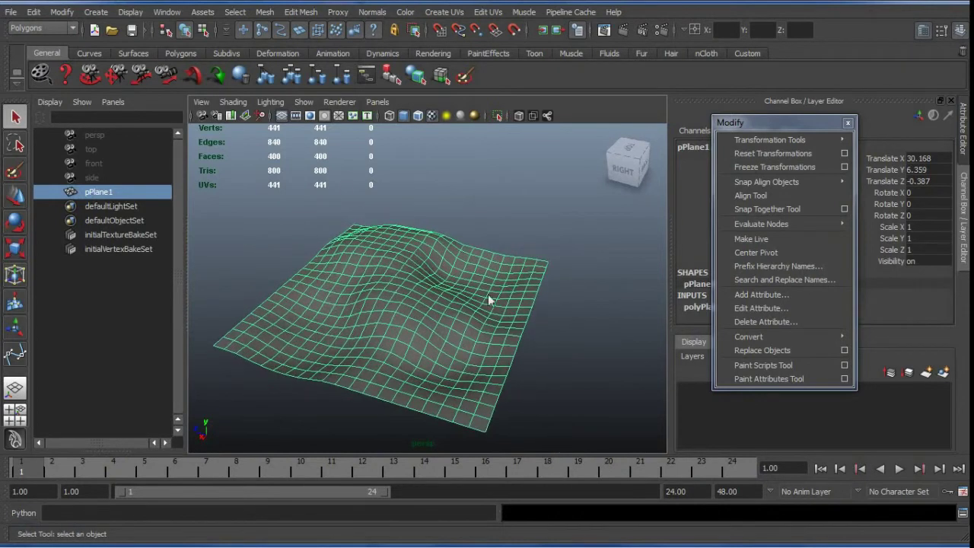
pyautogui.moveTo(397, 304)
pyautogui.keyDown('alt'); pyautogui.mouseDown()
pyautogui.moveTo(415, 309)
pyautogui.moveTo(400, 306)
pyautogui.mouseUp(); pyautogui.keyUp('alt')
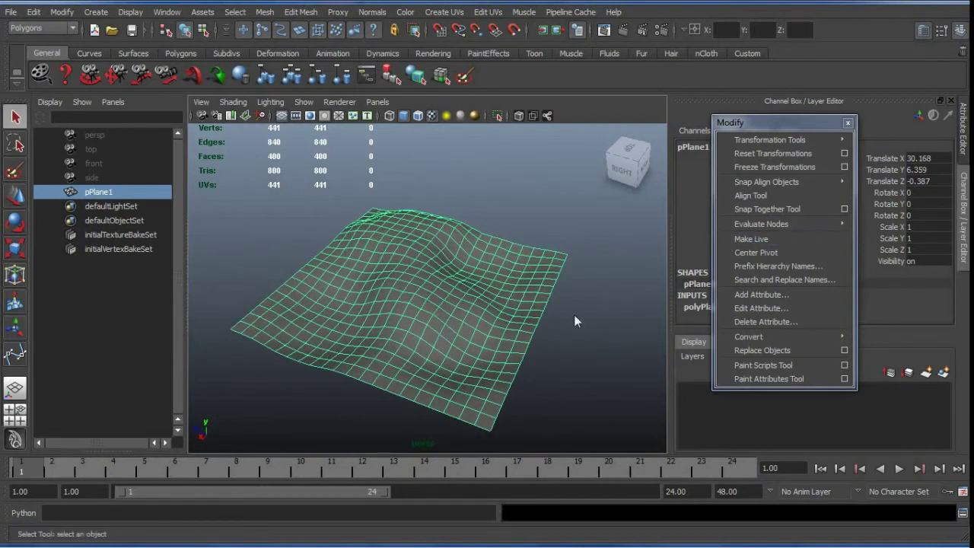
pyautogui.click(780, 239)
pyautogui.keyDown('alt'); pyautogui.moveTo(386, 326); pyautogui.dragTo(440, 295); pyautogui.keyUp('alt')
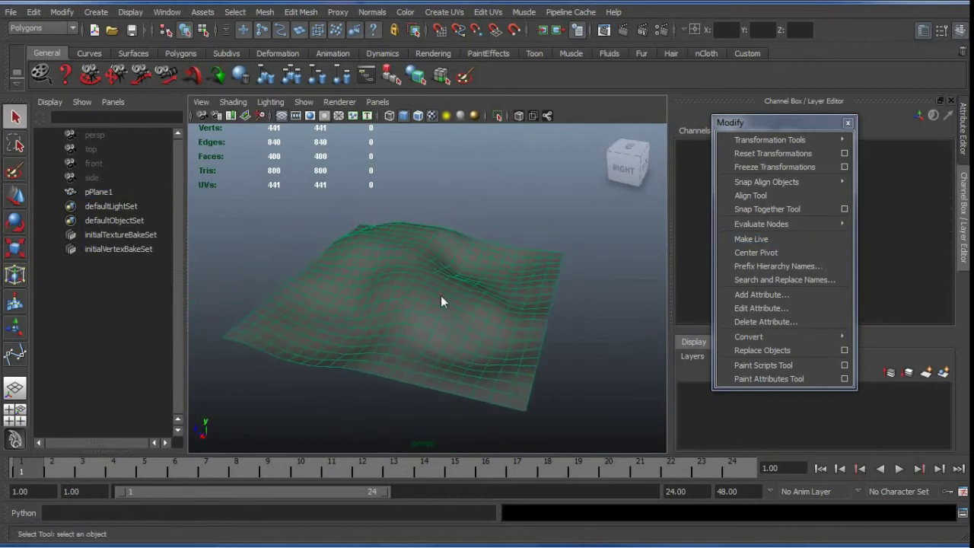
# Activate the Bezier Curve Tool to draw a curve on the live plane.
pyautogui.click(96, 12)
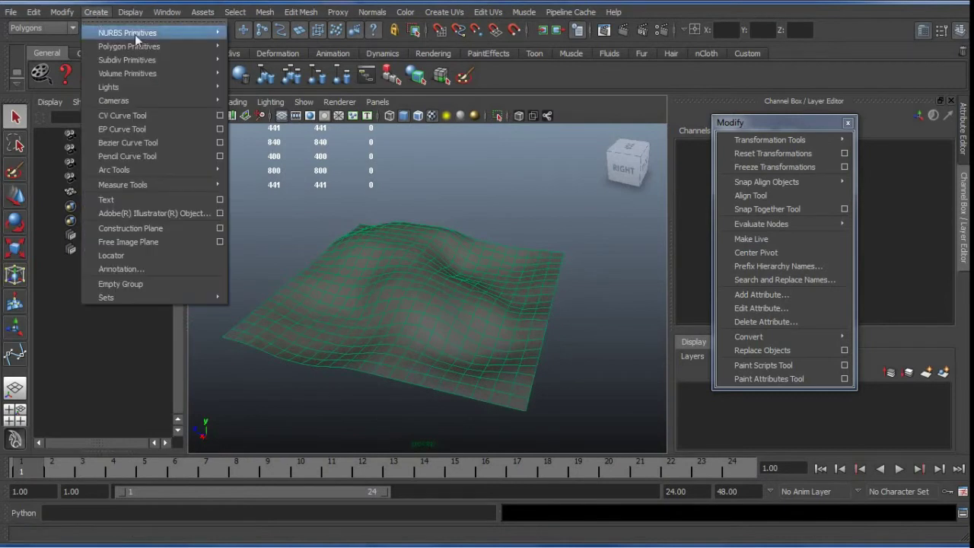
pyautogui.click(165, 143)
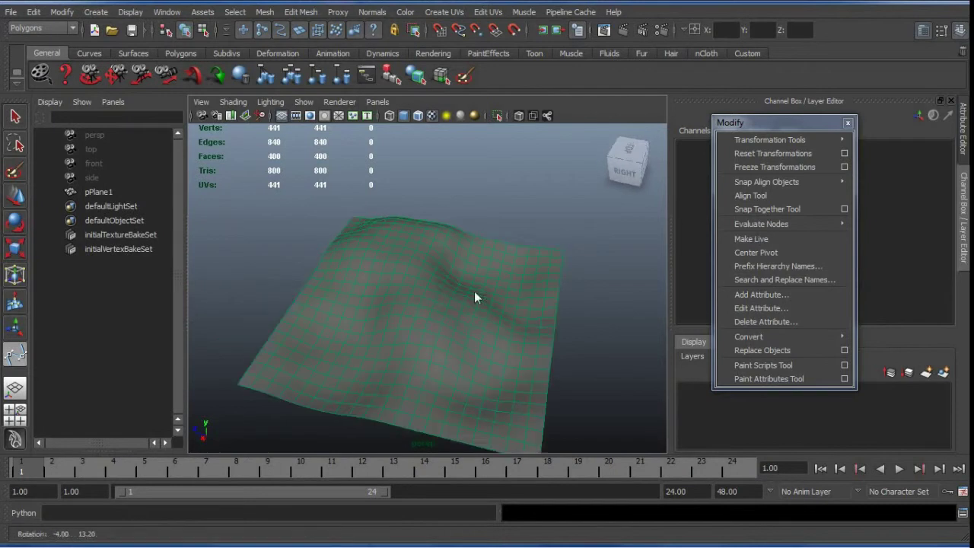
# Draw a winding Bezier curve across the surface of the live terrain plane and finish it with the Select Tool.
pyautogui.keyDown('alt'); pyautogui.moveTo(457, 306); pyautogui.dragTo(440, 222, button='middle'); pyautogui.keyUp('alt')
pyautogui.keyDown('alt'); pyautogui.moveTo(440, 222); pyautogui.dragTo(366, 203); pyautogui.keyUp('alt')
pyautogui.click(362, 192)
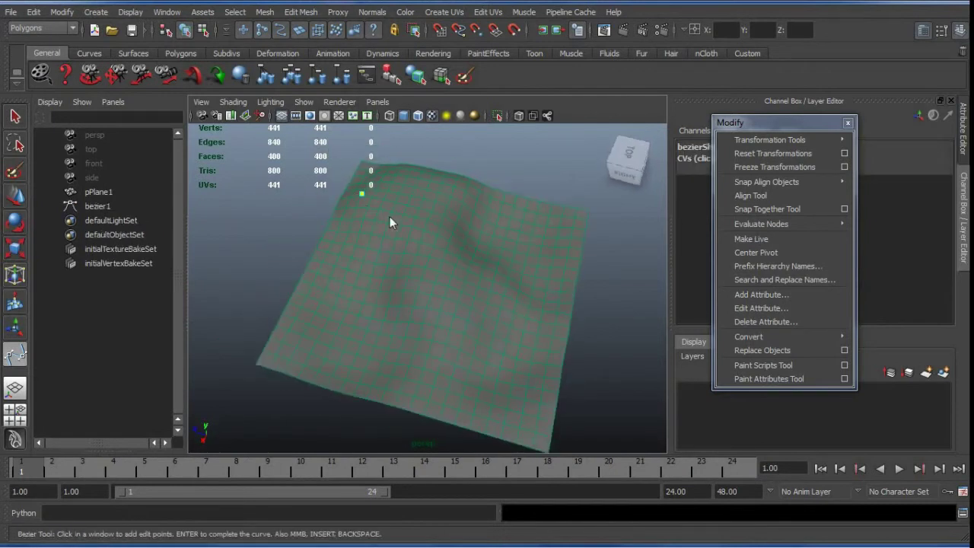
pyautogui.moveTo(435, 267); pyautogui.dragTo(444, 294)
pyautogui.moveTo(444, 335); pyautogui.dragTo(437, 359)
pyautogui.moveTo(377, 345); pyautogui.dragTo(323, 322)
pyautogui.moveTo(366, 283); pyautogui.dragTo(322, 296)
pyautogui.moveTo(321, 332); pyautogui.dragTo(348, 356)
pyautogui.moveTo(405, 378); pyautogui.dragTo(440, 385)
pyautogui.moveTo(500, 378); pyautogui.dragTo(521, 352)
pyautogui.moveTo(515, 302); pyautogui.dragTo(499, 273)
pyautogui.moveTo(484, 232); pyautogui.dragTo(524, 272)
pyautogui.keyDown('alt'); pyautogui.moveTo(473, 305); pyautogui.dragTo(343, 238); pyautogui.keyUp('alt')
pyautogui.keyDown('alt'); pyautogui.moveTo(400, 270); pyautogui.dragTo(440, 279); pyautogui.keyUp('alt')
pyautogui.press('q')
pyautogui.click(435, 262)
pyautogui.rightClick(434, 262)
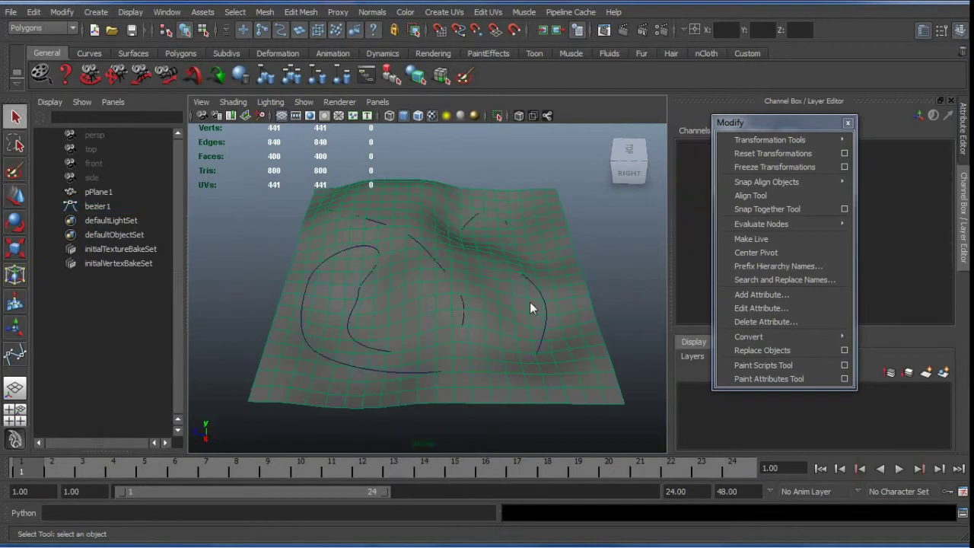
pyautogui.keyDown('alt'); pyautogui.moveTo(530, 302); pyautogui.dragTo(494, 289, button='right'); pyautogui.keyUp('alt')
# Close the floating Modify command list and reopen a fresh one beside the viewport.
pyautogui.click(739, 241)
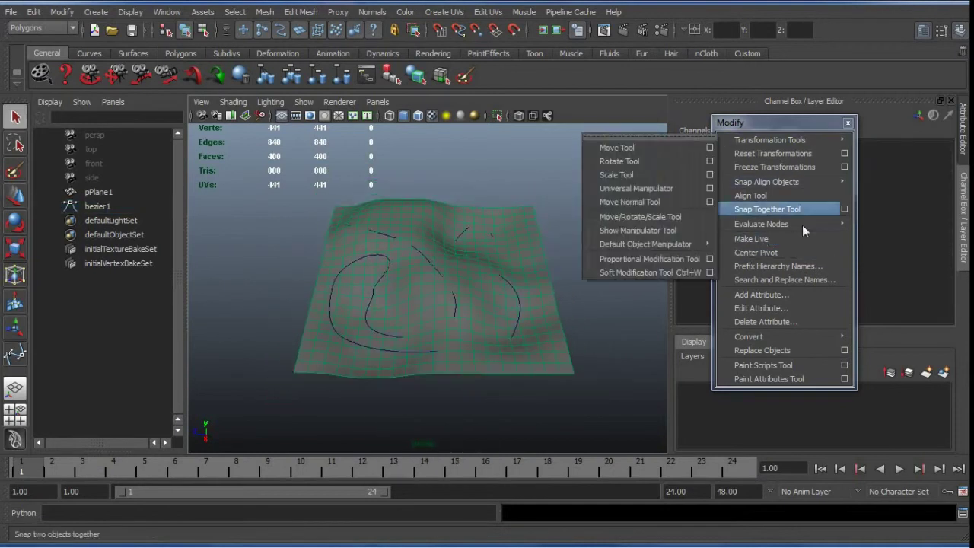
pyautogui.click(849, 123)
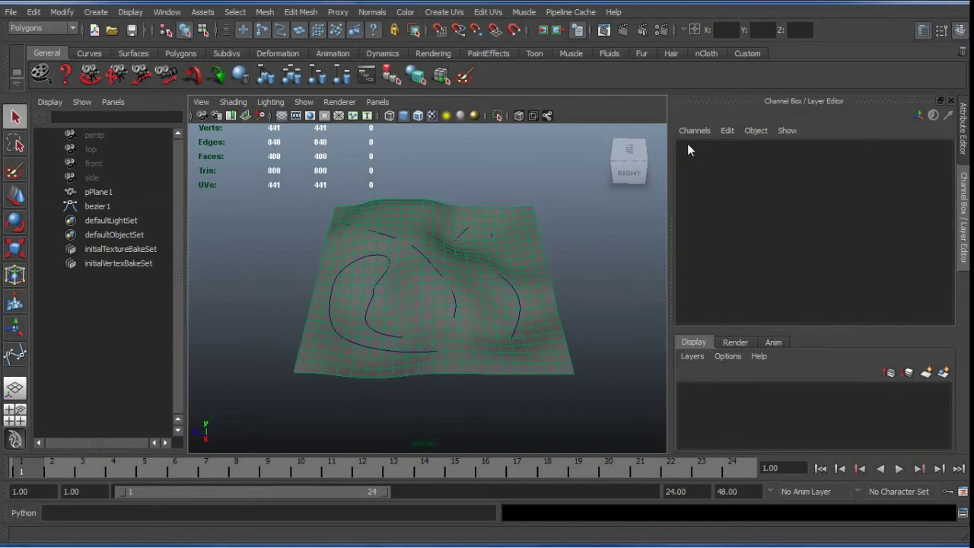
pyautogui.click(70, 13)
pyautogui.click(80, 20)
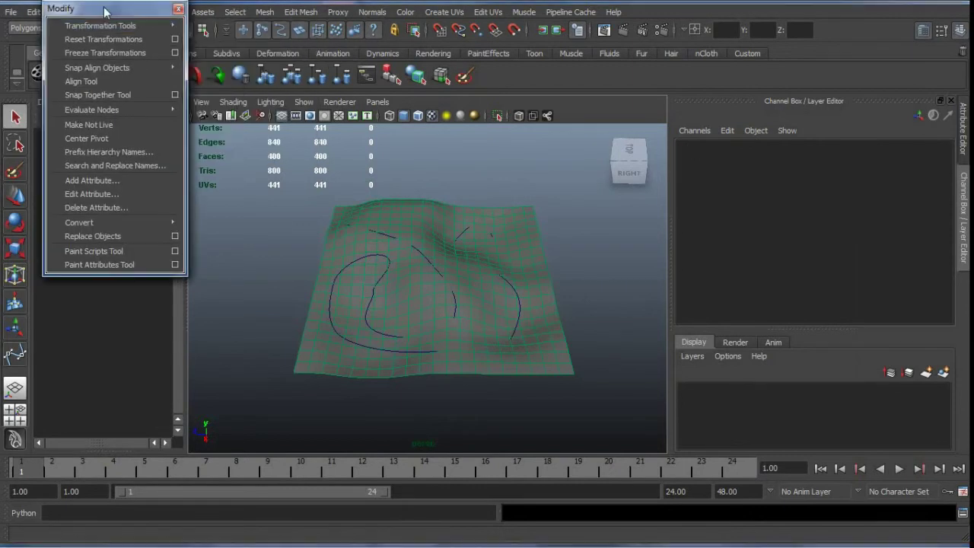
pyautogui.moveTo(118, 13); pyautogui.dragTo(785, 128)
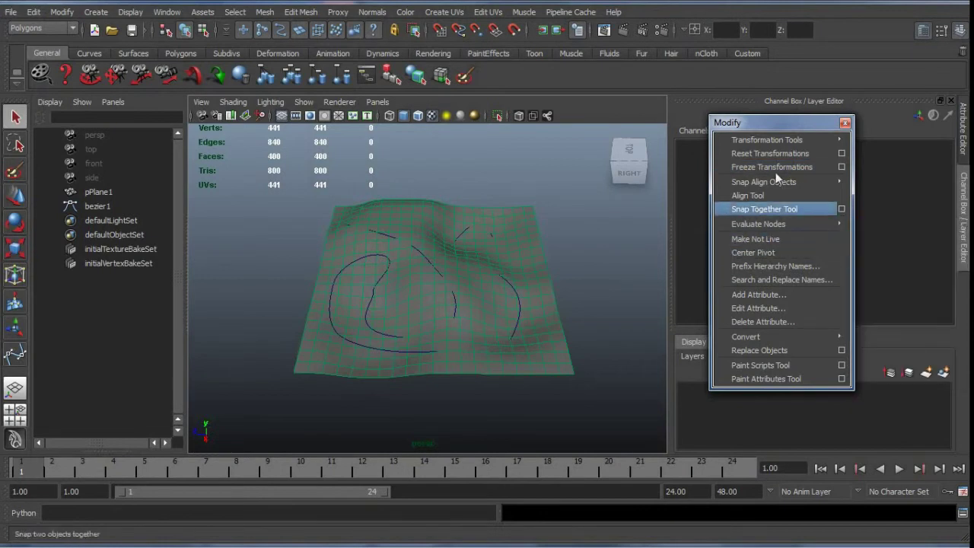
pyautogui.moveTo(796, 129); pyautogui.dragTo(780, 115)
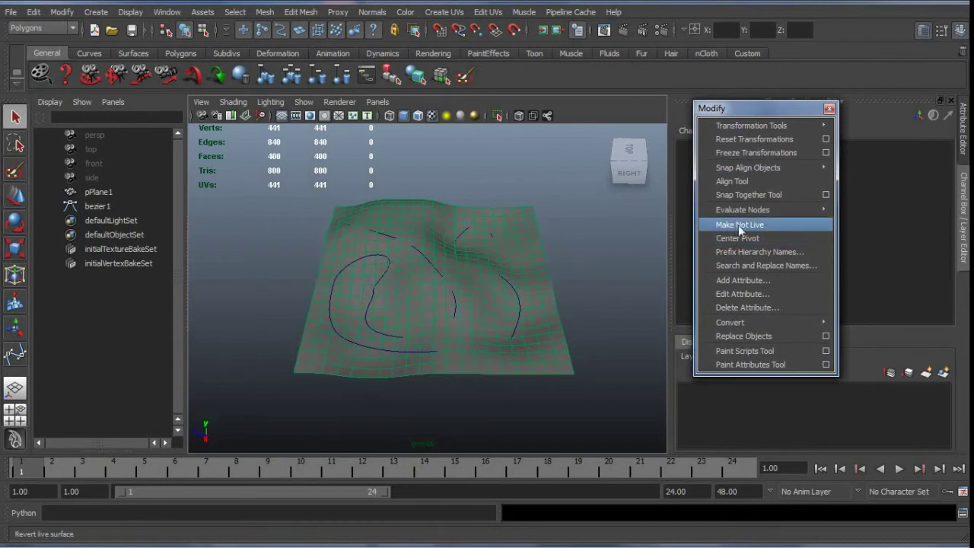
# Revert the live terrain plane to a normal surface with Make Not Live.
pyautogui.keyDown('alt'); pyautogui.moveTo(487, 255); pyautogui.dragTo(457, 287); pyautogui.keyUp('alt')
pyautogui.keyDown('alt'); pyautogui.moveTo(456, 287); pyautogui.dragTo(430, 274, button='right'); pyautogui.keyUp('alt')
pyautogui.keyDown('alt'); pyautogui.moveTo(431, 276); pyautogui.dragTo(448, 277); pyautogui.keyUp('alt')
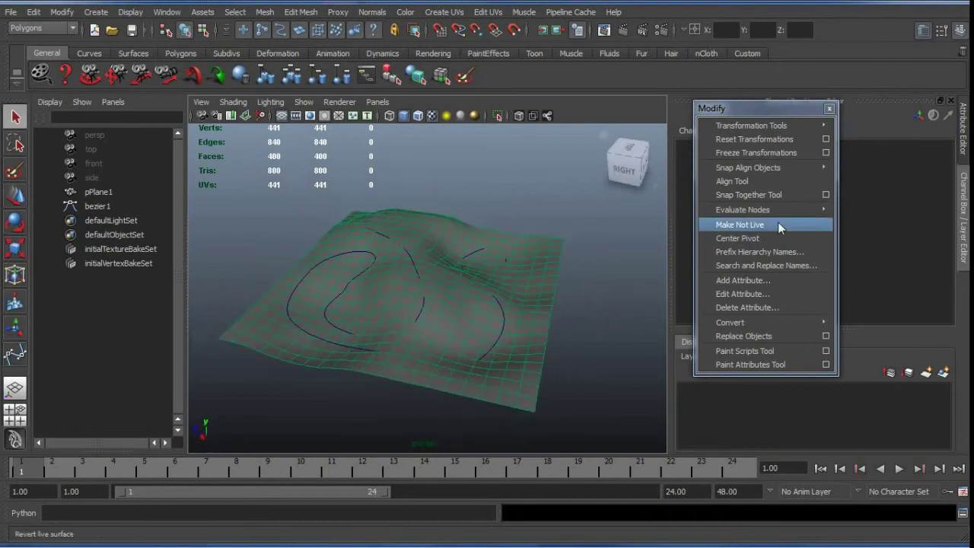
pyautogui.keyDown('alt'); pyautogui.moveTo(468, 293); pyautogui.dragTo(491, 299); pyautogui.keyUp('alt')
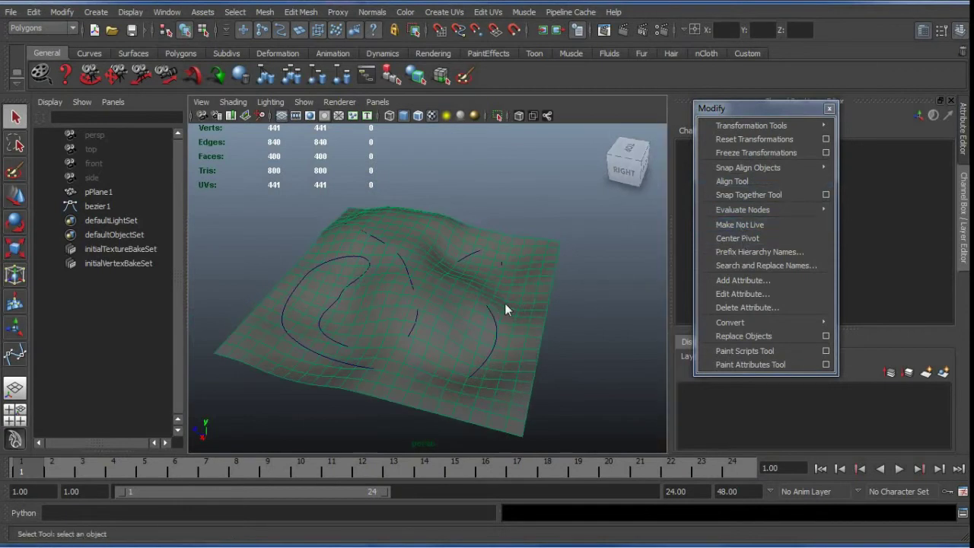
pyautogui.click(776, 225)
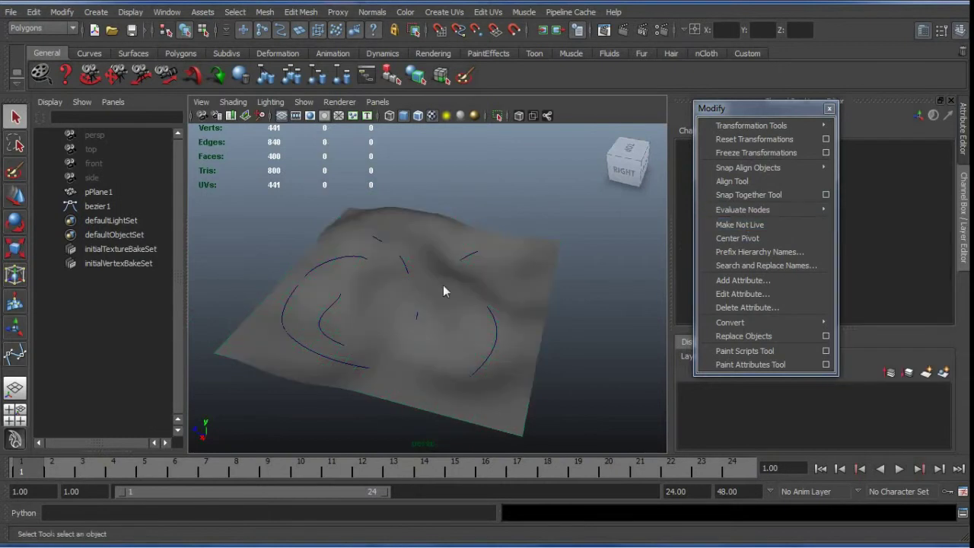
# Select the terrain plane and reopen the floating Modify command list with its Make Live command.
pyautogui.click(513, 246)
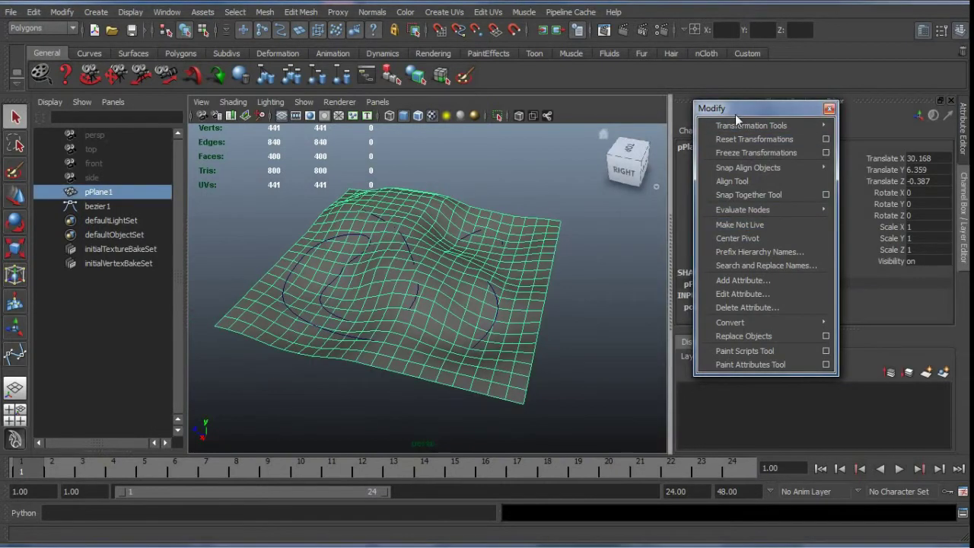
pyautogui.click(828, 108)
pyautogui.click(62, 13)
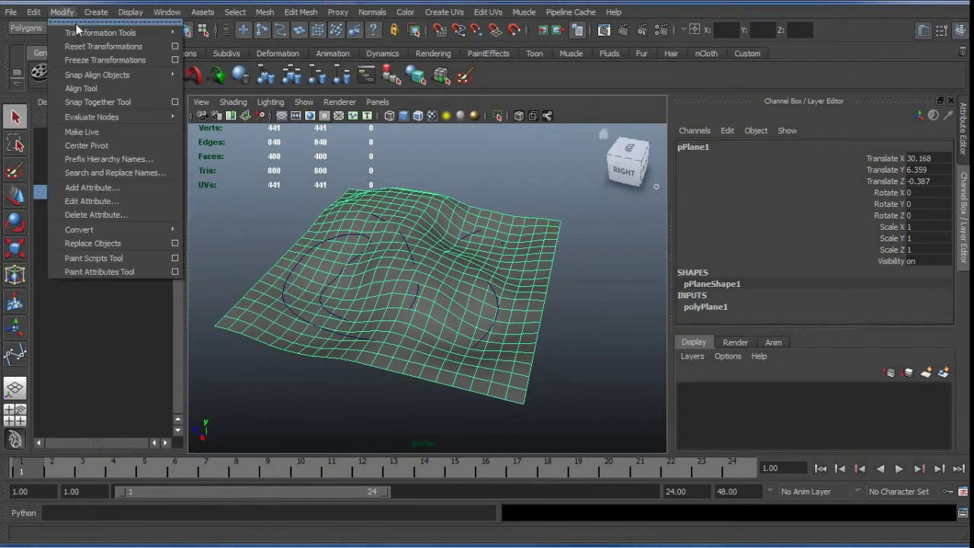
pyautogui.click(76, 24)
pyautogui.moveTo(93, 14); pyautogui.dragTo(766, 108)
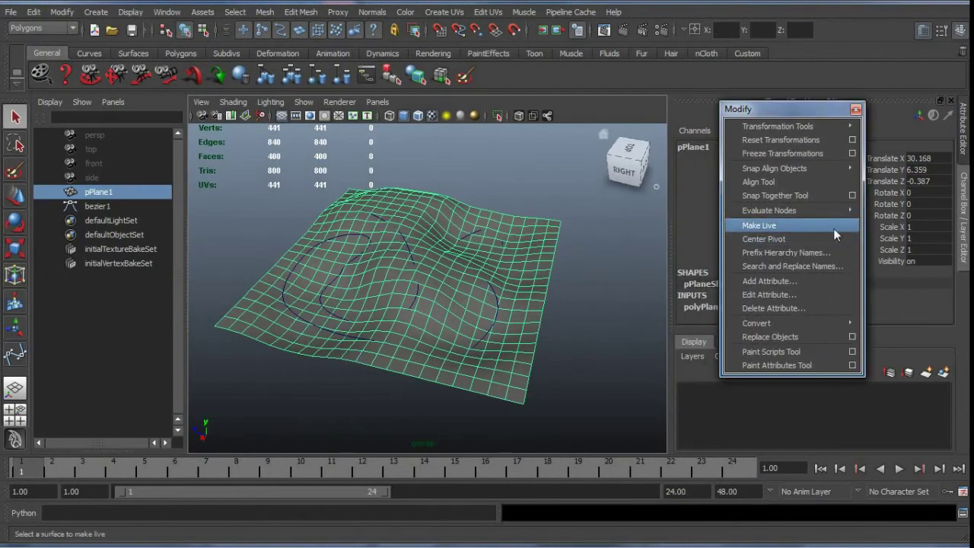
pyautogui.click(789, 227)
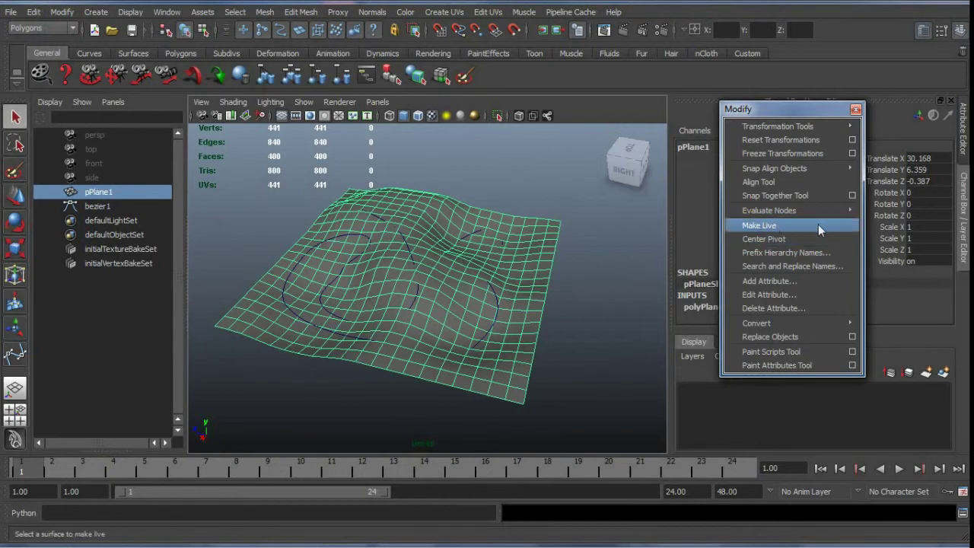
pyautogui.click(758, 230)
pyautogui.click(757, 227)
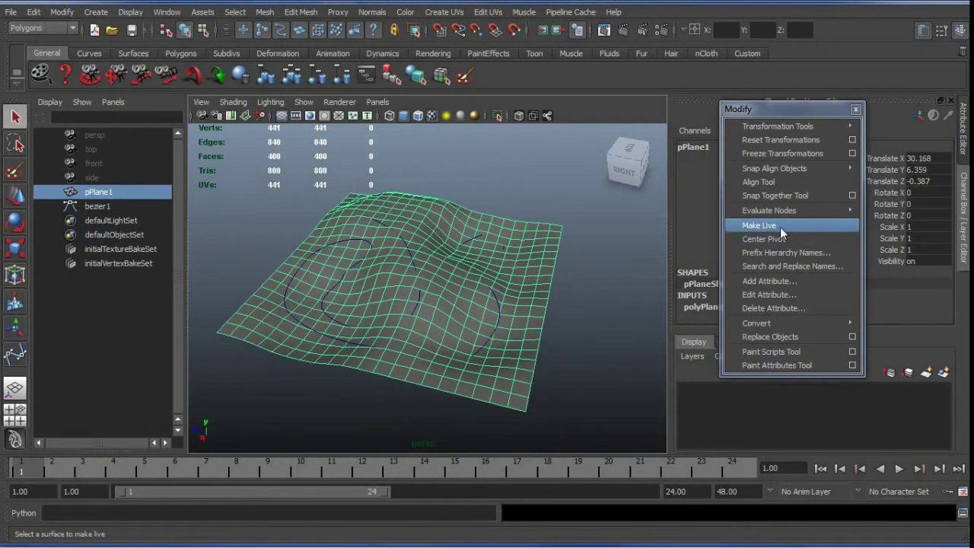
pyautogui.scroll(-3, 528, 288)
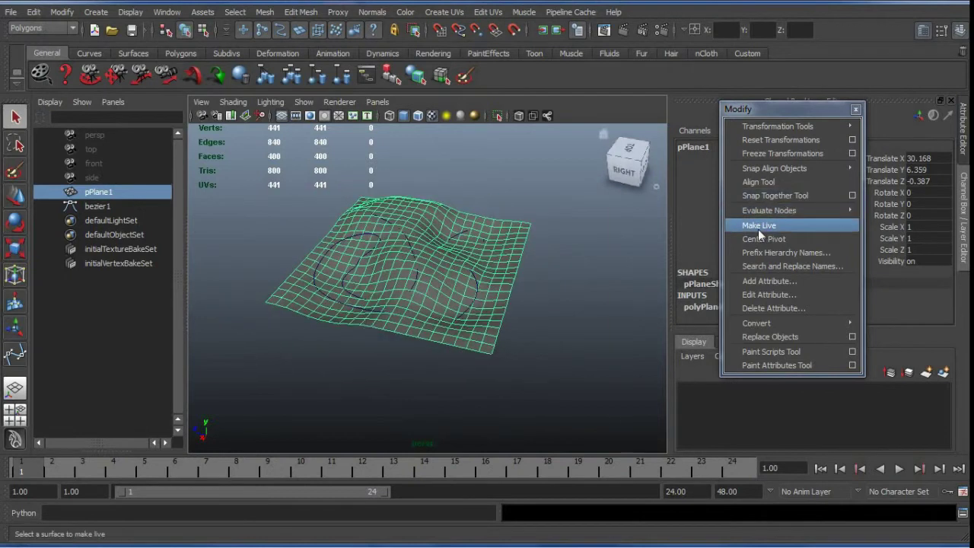
pyautogui.keyDown('alt'); pyautogui.moveTo(450, 278); pyautogui.dragTo(502, 247); pyautogui.keyUp('alt')
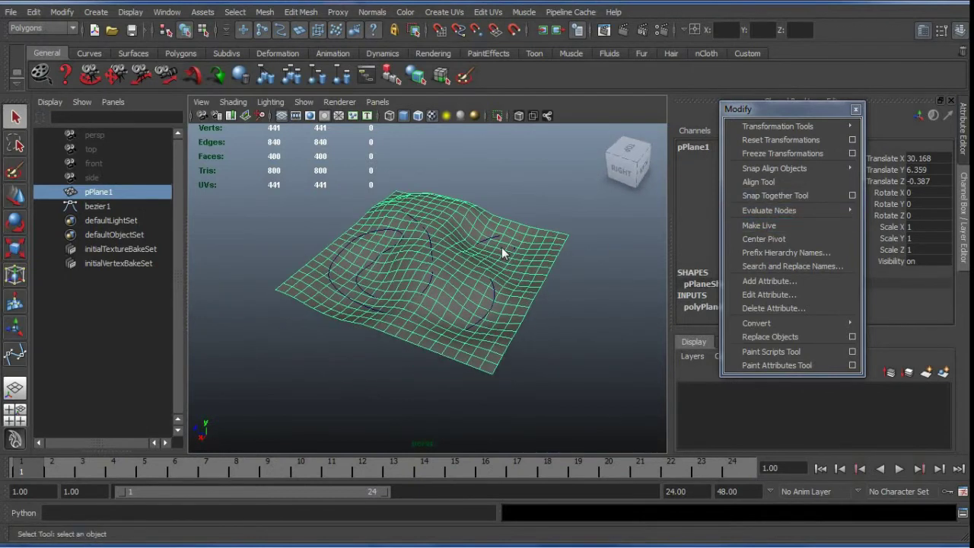
pyautogui.click(810, 229)
pyautogui.click(503, 281)
pyautogui.click(518, 289)
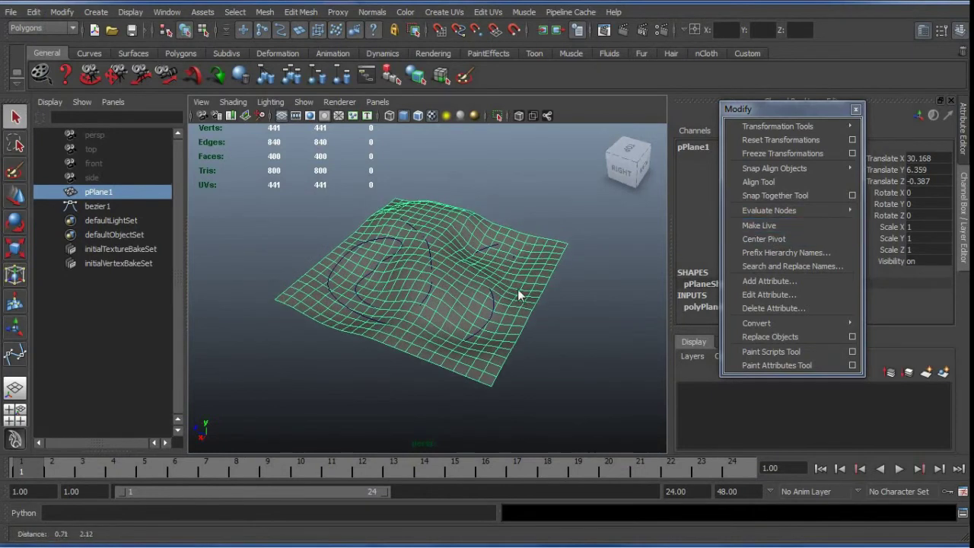
# Switch to Blender, select the terrain plane and check its mesh in Edit Mode before returning to Object Mode.
pyautogui.hotkey('alt', 'Tab')
pyautogui.hotkey('alt', 'Tab')
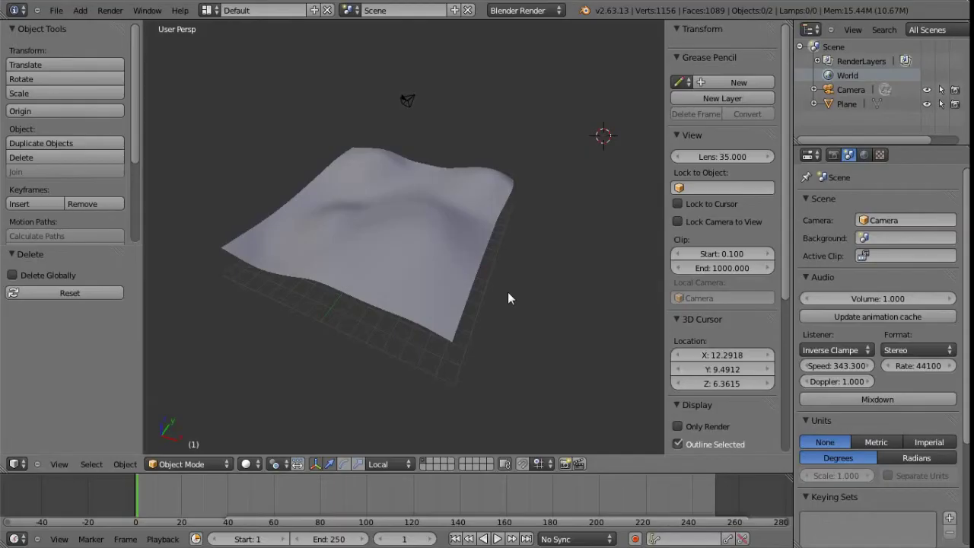
pyautogui.rightClick(448, 243)
pyautogui.moveTo(487, 261); pyautogui.dragTo(442, 248, button='middle')
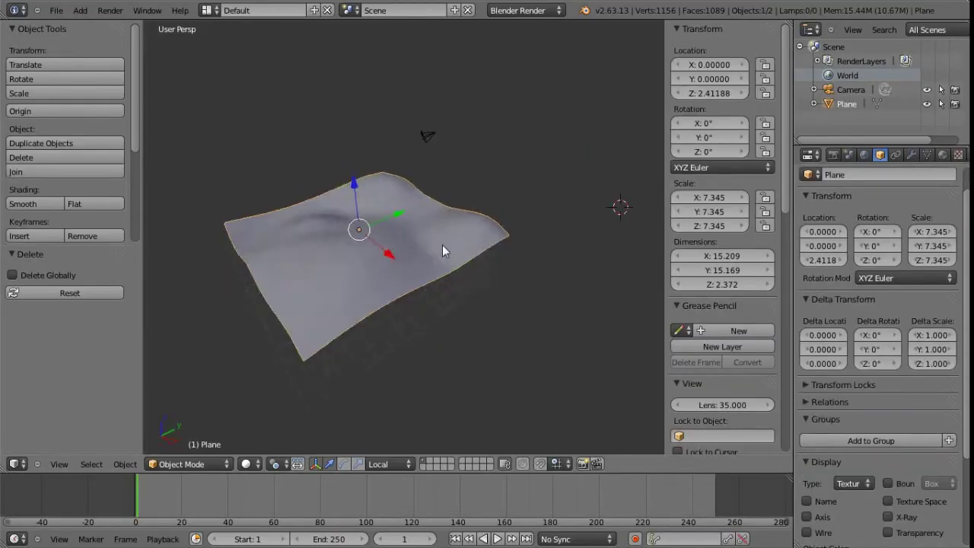
pyautogui.press('Tab')
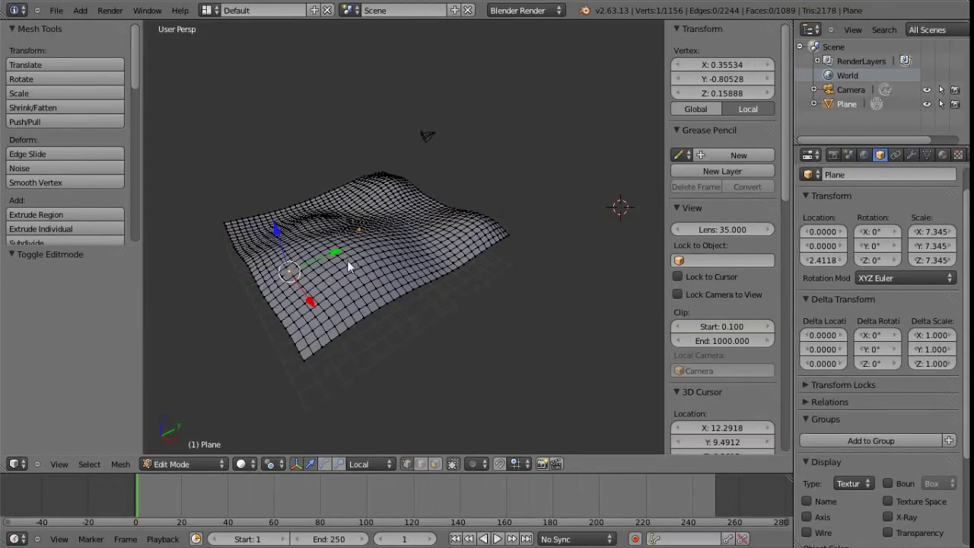
pyautogui.press('Tab')
pyautogui.moveTo(422, 276); pyautogui.dragTo(438, 305, button='middle')
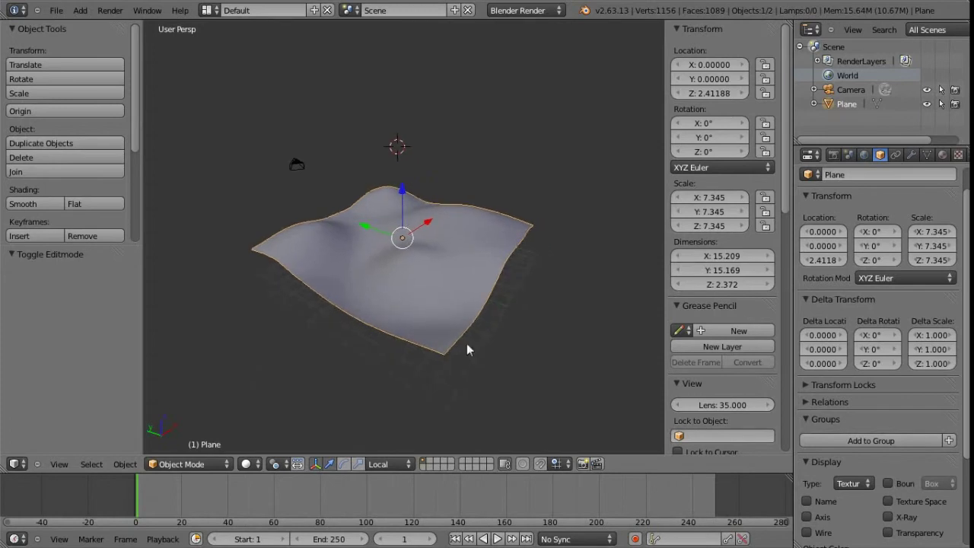
# Set the snap element to Face and add a Bezier curve to the scene.
pyautogui.click(562, 463)
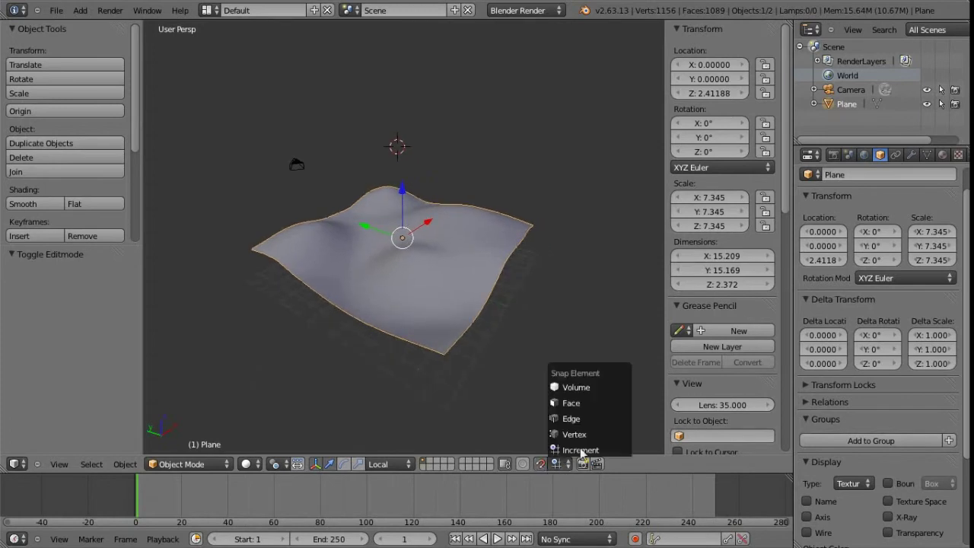
pyautogui.click(592, 405)
pyautogui.moveTo(487, 318); pyautogui.dragTo(404, 282, button='middle')
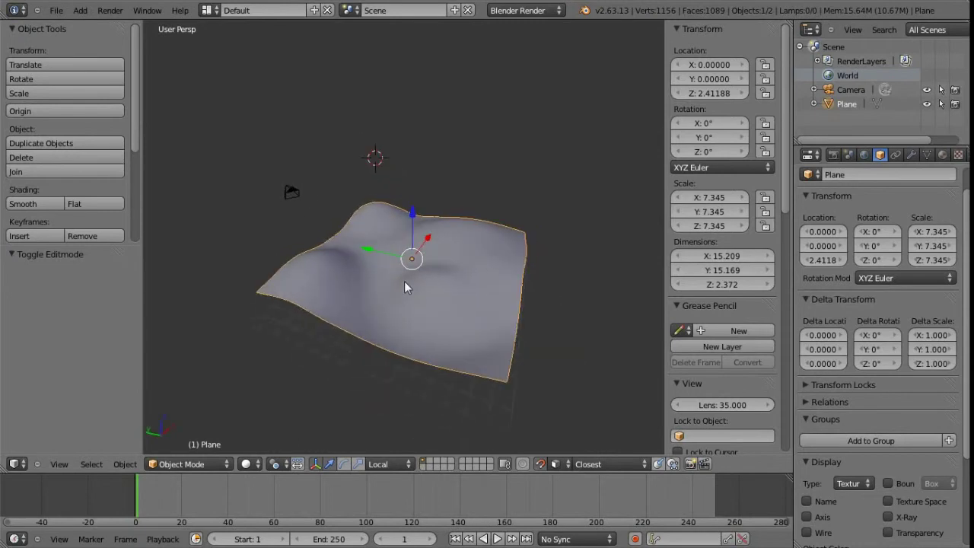
pyautogui.hotkey('shift', 'a')
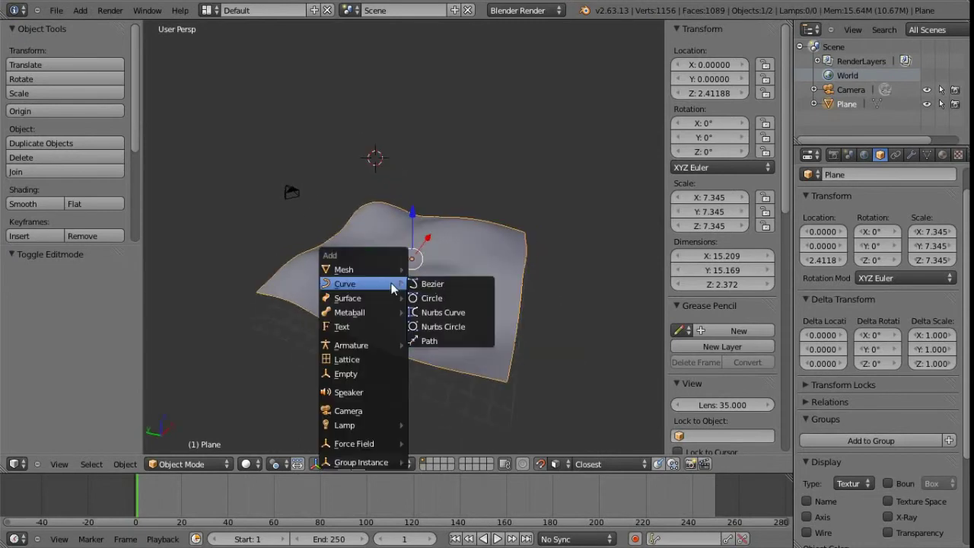
pyautogui.click(431, 285)
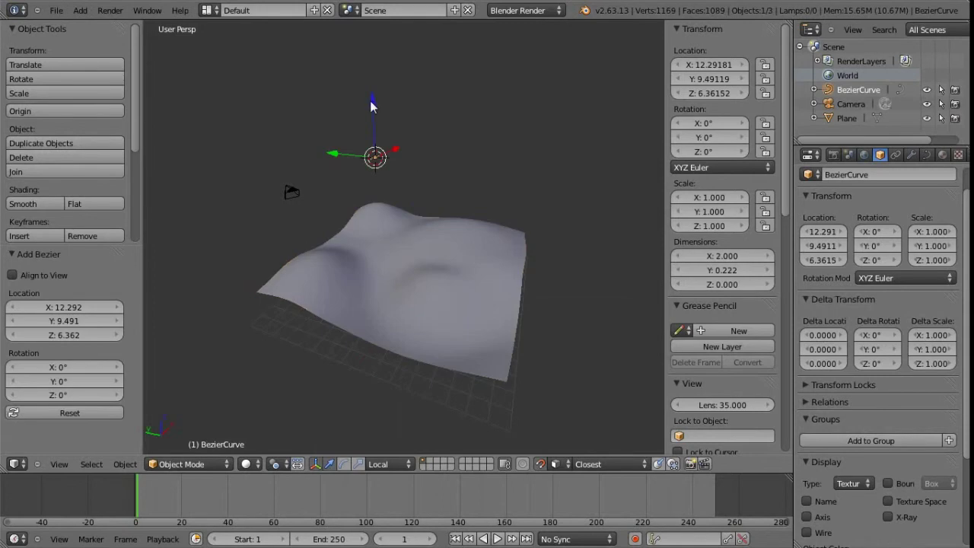
# Move the Bezier curve above the middle of the terrain, to about X -2.60, Y -0.87, Z 4.67.
pyautogui.moveTo(328, 155); pyautogui.dragTo(407, 163)
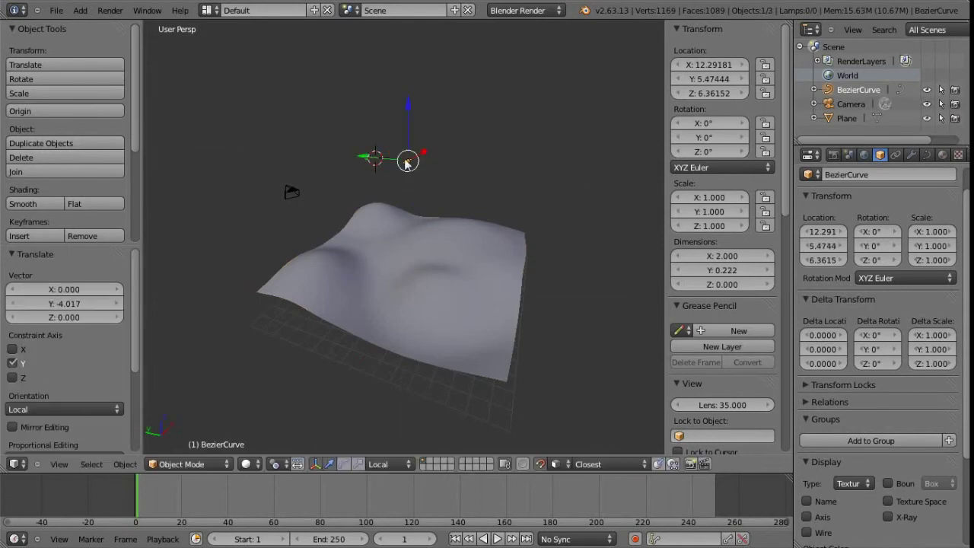
pyautogui.moveTo(448, 218); pyautogui.dragTo(437, 267, button='middle')
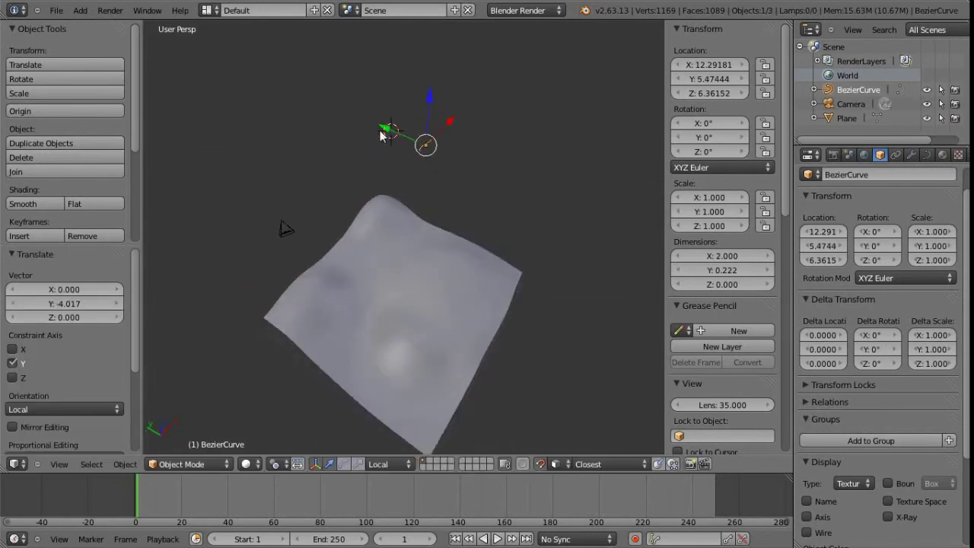
pyautogui.moveTo(445, 193); pyautogui.dragTo(450, 163, button='middle')
pyautogui.moveTo(451, 121); pyautogui.dragTo(368, 247)
pyautogui.moveTo(316, 216); pyautogui.dragTo(377, 247)
pyautogui.keyDown('shift'); pyautogui.moveTo(401, 279); pyautogui.dragTo(436, 255, button='middle'); pyautogui.keyUp('shift')
pyautogui.moveTo(384, 222); pyautogui.dragTo(411, 308)
pyautogui.moveTo(411, 308); pyautogui.dragTo(420, 261, button='middle')
pyautogui.moveTo(402, 251); pyautogui.dragTo(435, 185)
pyautogui.moveTo(445, 244); pyautogui.dragTo(409, 291, button='middle')
# Set the handle type of all the Bezier curve's points to Automatic in Edit Mode.
pyautogui.press('Tab')
pyautogui.scroll(5, 432, 270)
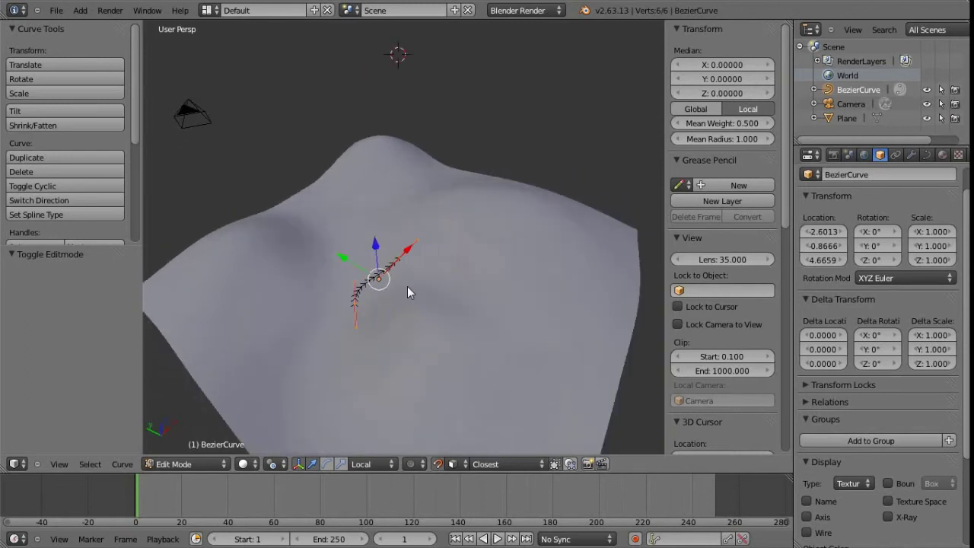
pyautogui.press('Tab')
pyautogui.press('Tab')
pyautogui.press('a')
pyautogui.press('a')
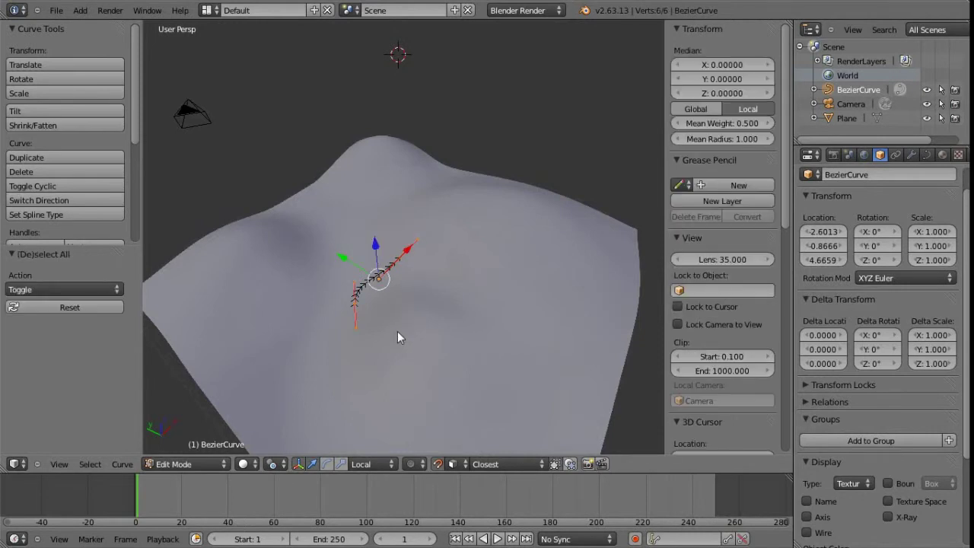
pyautogui.press('v')
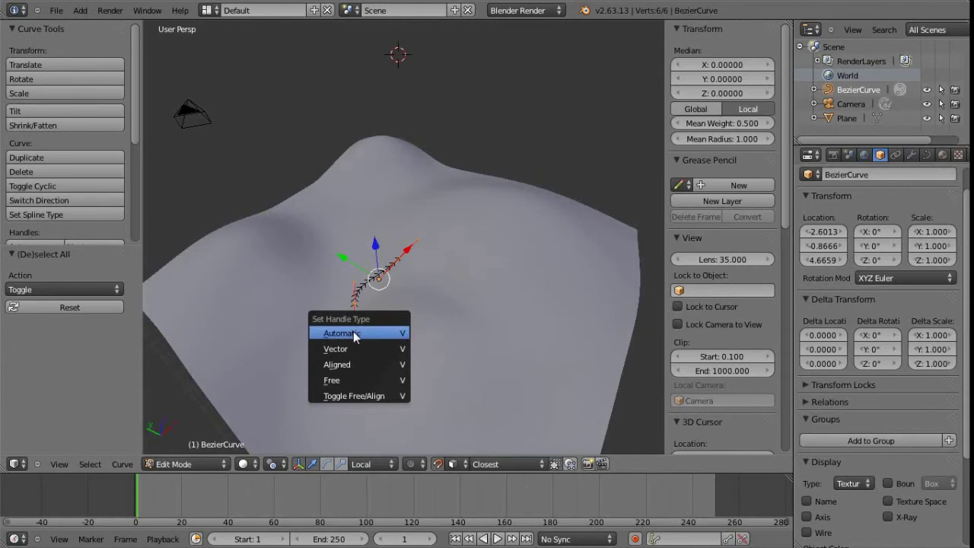
pyautogui.click(354, 334)
pyautogui.scroll(2, 386, 285)
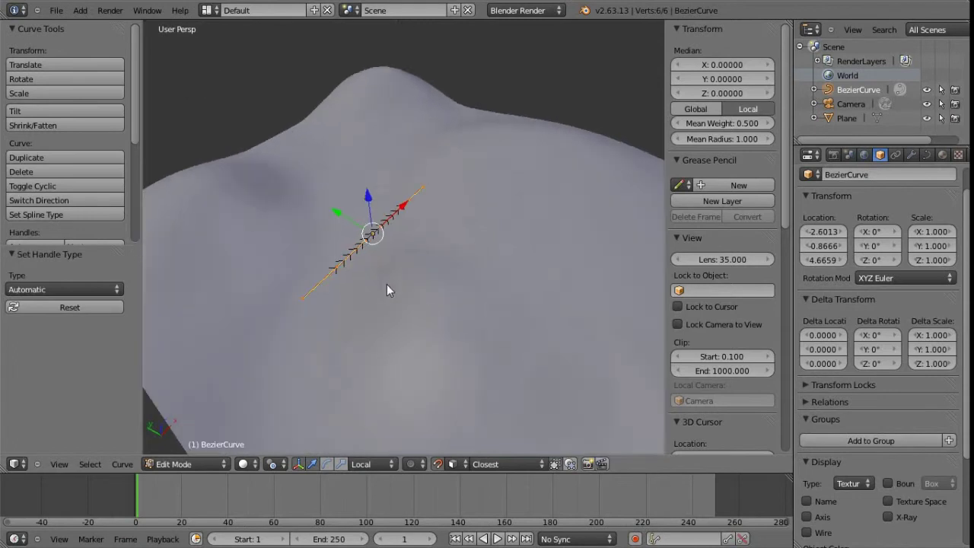
# Move all the curve's points onto the terrain with face snapping, by about -0.711 in X, 0.824 in Y and -2.450 in Z.
pyautogui.rightClick(337, 271)
pyautogui.moveTo(337, 268); pyautogui.dragTo(402, 175, button='middle')
pyautogui.rightClick(409, 179)
pyautogui.moveTo(464, 235); pyautogui.dragTo(373, 227, button='middle')
pyautogui.moveTo(442, 260); pyautogui.dragTo(381, 211, button='middle')
pyautogui.press('a')
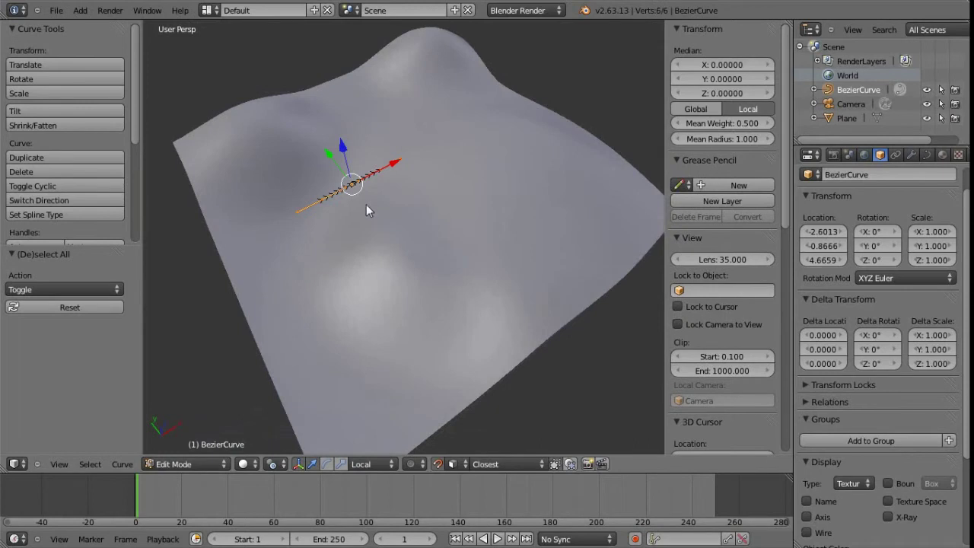
pyautogui.press('g')
pyautogui.click(359, 211)
pyautogui.moveTo(393, 279); pyautogui.dragTo(423, 233, button='middle')
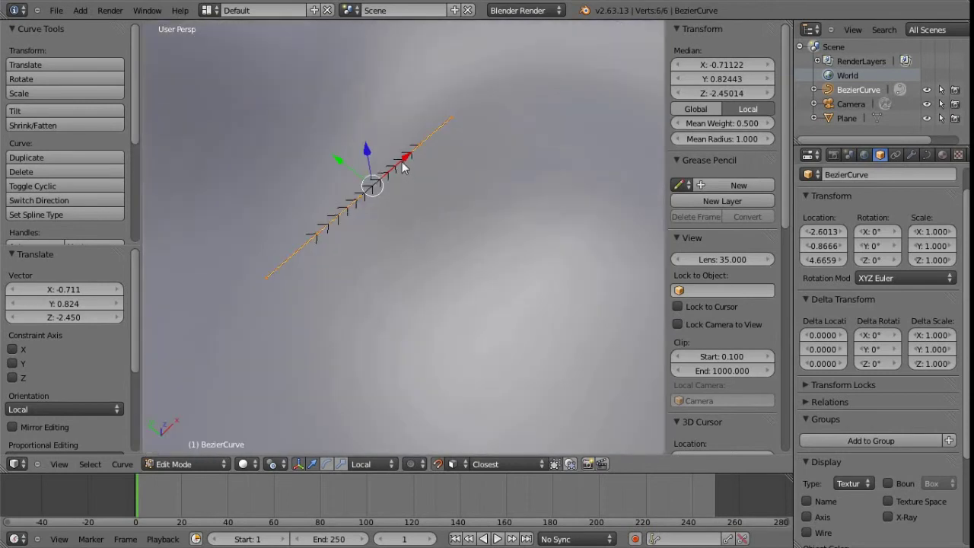
# Extrude the Bezier curve's upper end point three times across the terrain, past the central hill to the terrain's side edge.
pyautogui.press('a')
pyautogui.rightClick(418, 146)
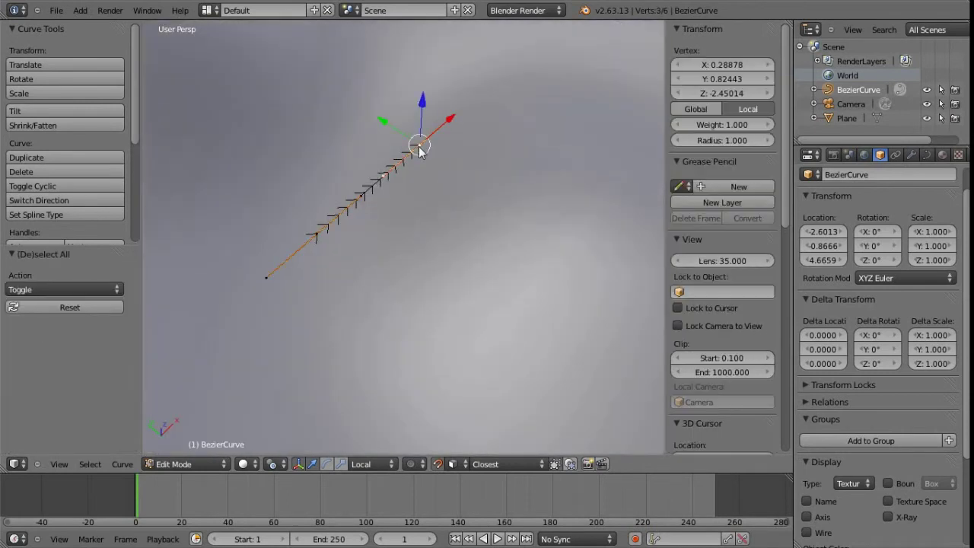
pyautogui.press('KP_Decimal')
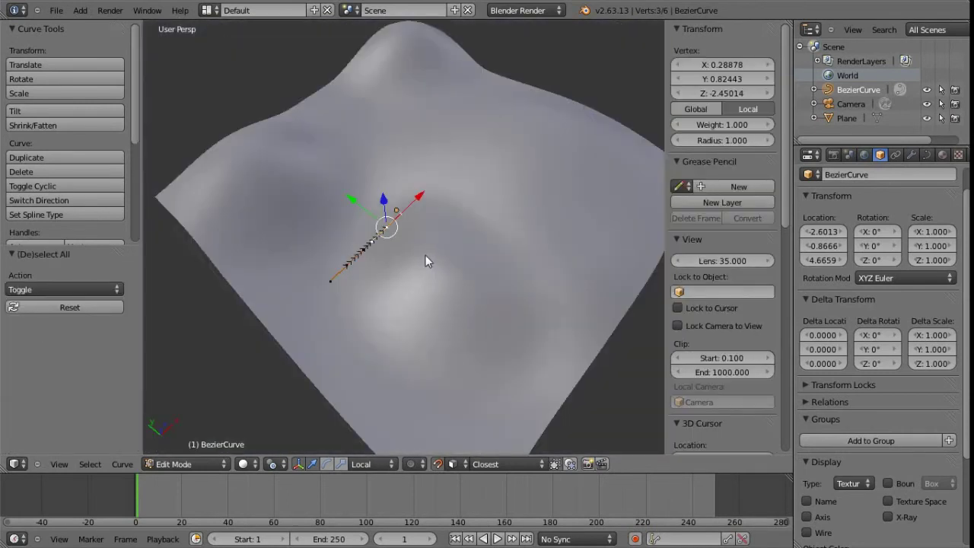
pyautogui.press('e')
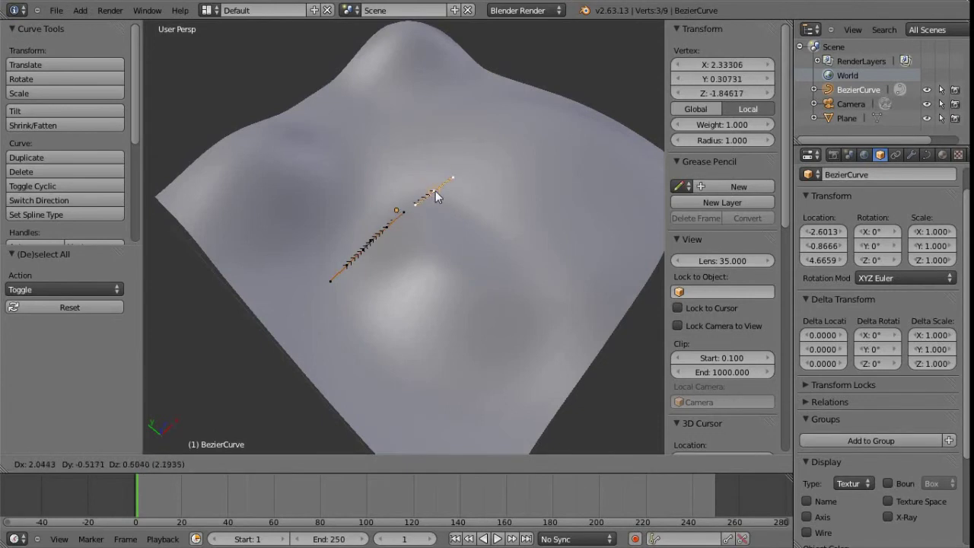
pyautogui.click(462, 210)
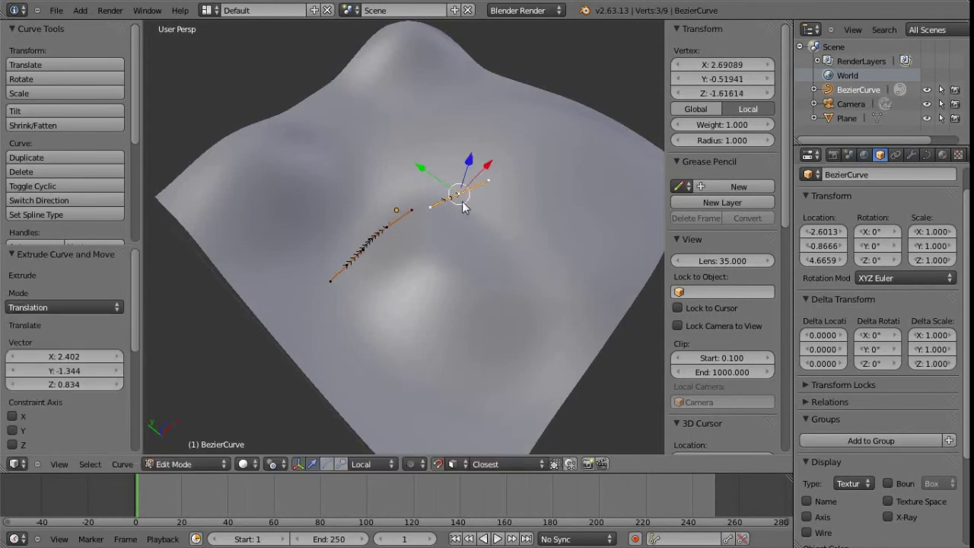
pyautogui.press('e')
pyautogui.click(536, 280)
pyautogui.press('e')
pyautogui.click(633, 225)
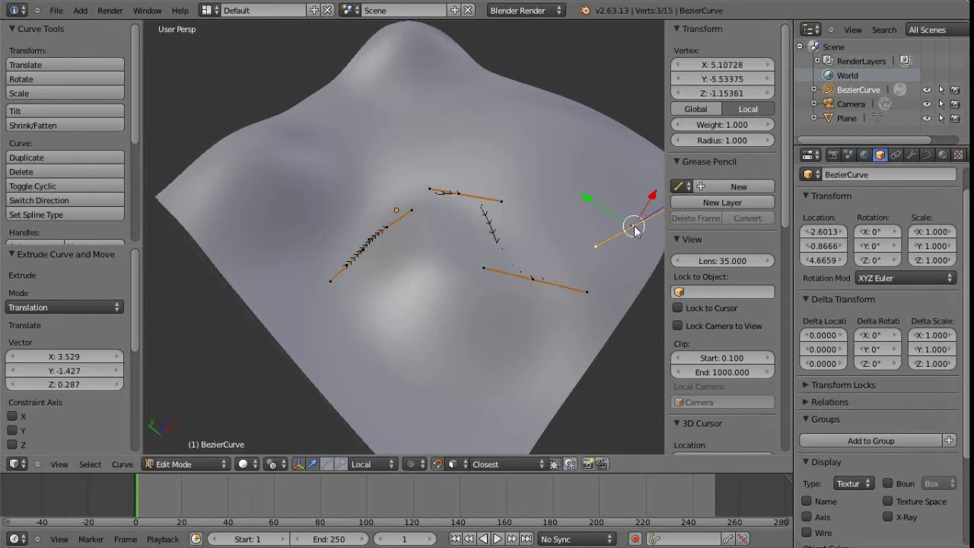
# Extrude the curve four more times around the far side of the terrain towards the opposite edge, and return to Object Mode.
pyautogui.press('e')
pyautogui.click(534, 137)
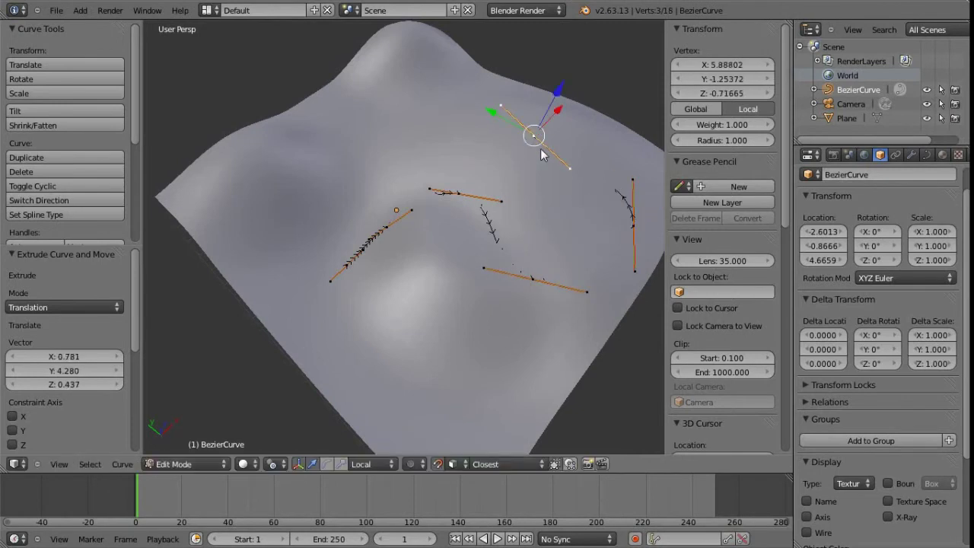
pyautogui.press('e')
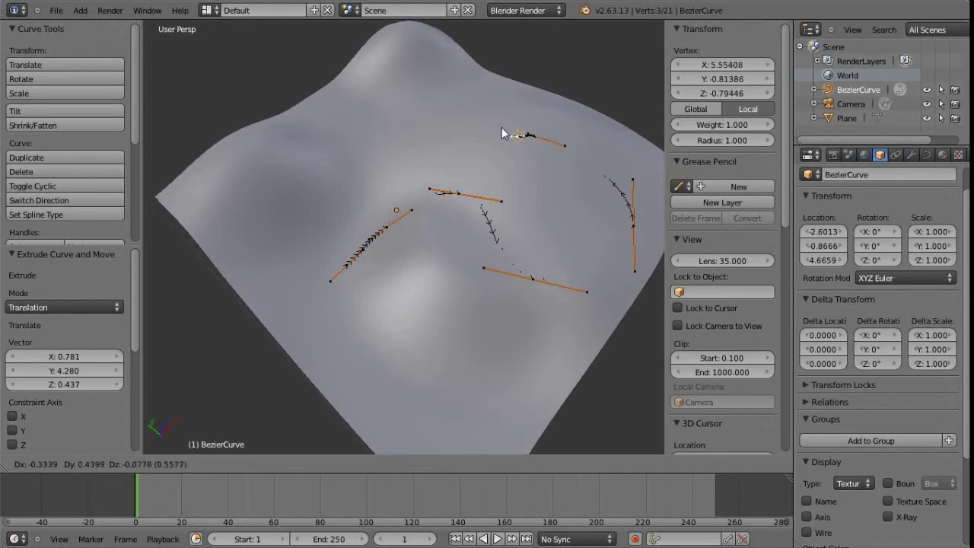
pyautogui.click(437, 102)
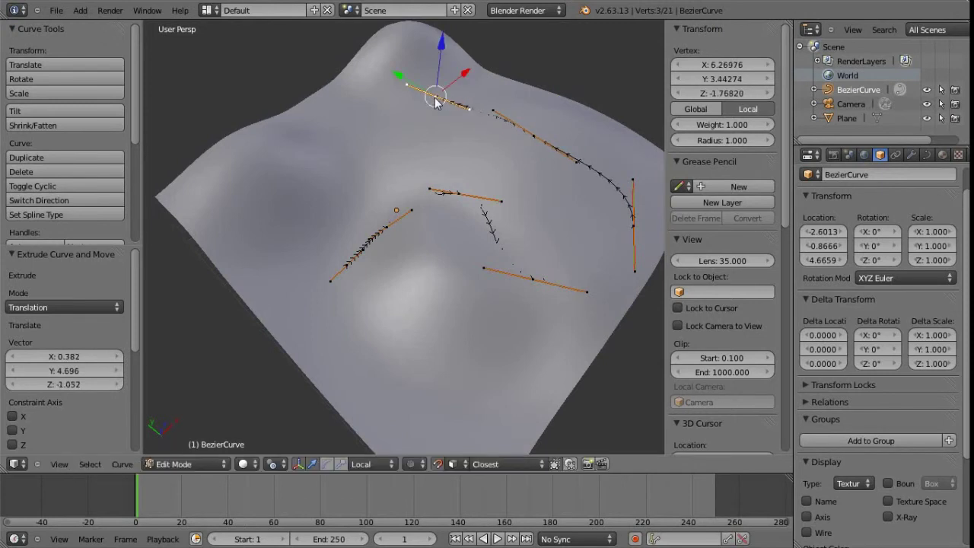
pyautogui.press('e')
pyautogui.click(360, 151)
pyautogui.press('e')
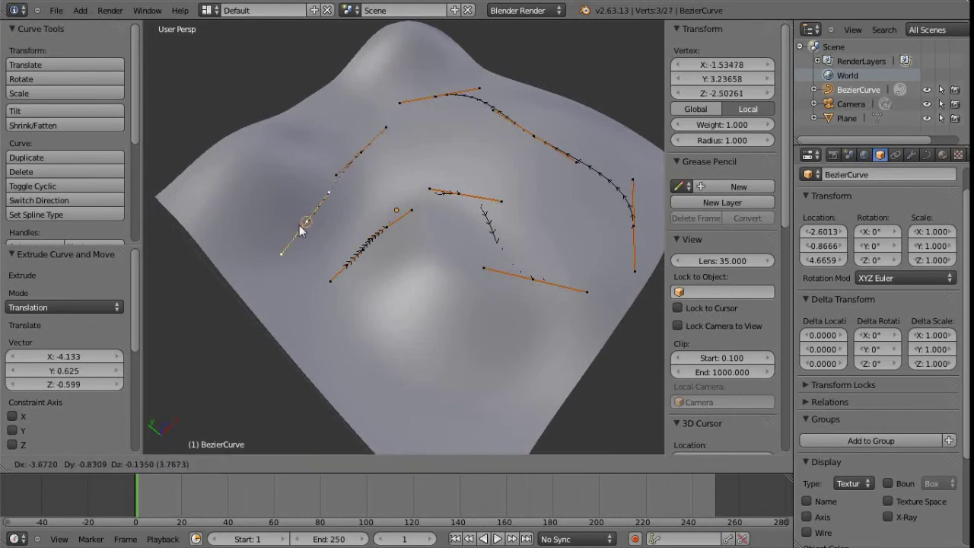
pyautogui.click(254, 181)
pyautogui.moveTo(300, 235)
pyautogui.mouseDown(button='middle')
pyautogui.moveTo(421, 263)
pyautogui.moveTo(469, 204)
pyautogui.moveTo(497, 190)
pyautogui.moveTo(656, 202)
pyautogui.moveTo(407, 212)
pyautogui.moveTo(309, 231)
pyautogui.mouseUp(button='middle')
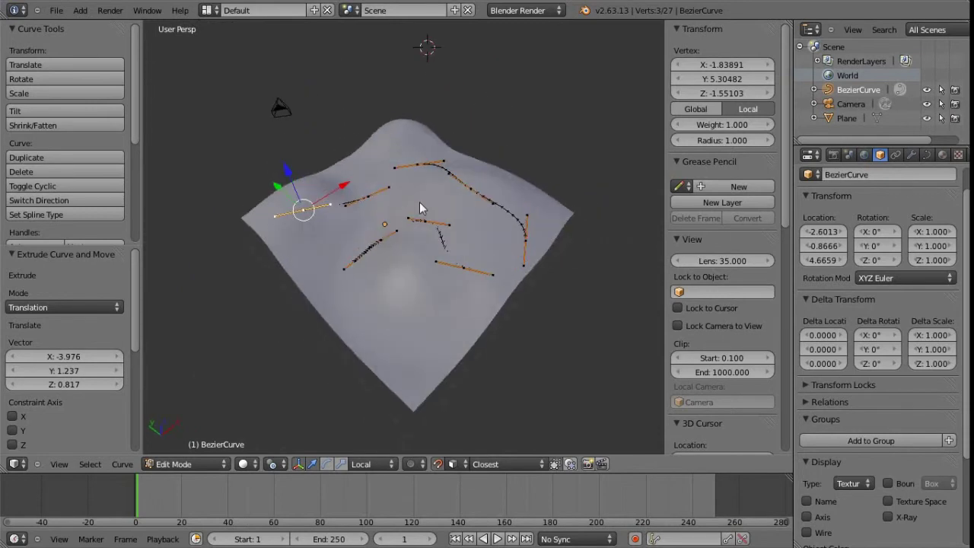
pyautogui.press('Tab')
pyautogui.moveTo(422, 236); pyautogui.dragTo(457, 228, button='middle')
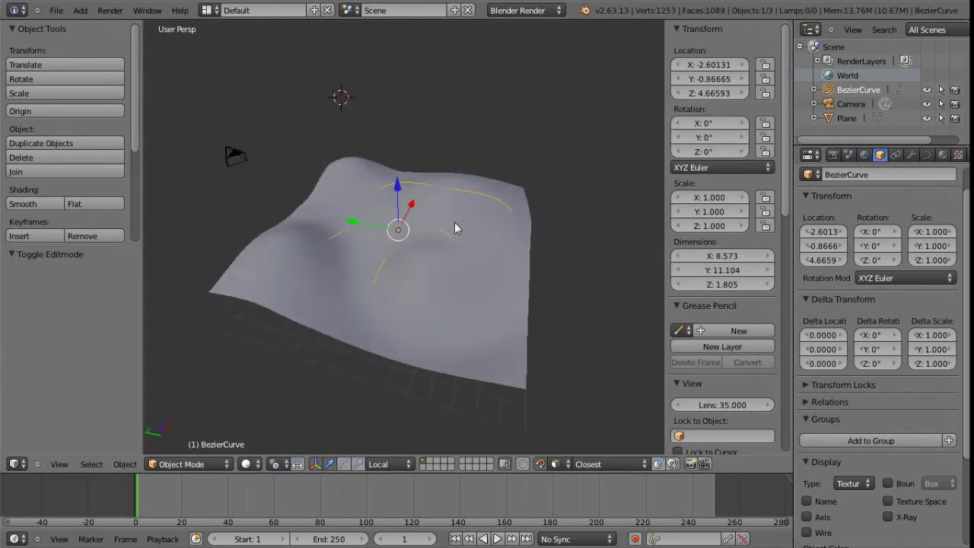
pyautogui.moveTo(436, 261); pyautogui.dragTo(373, 247, button='middle')
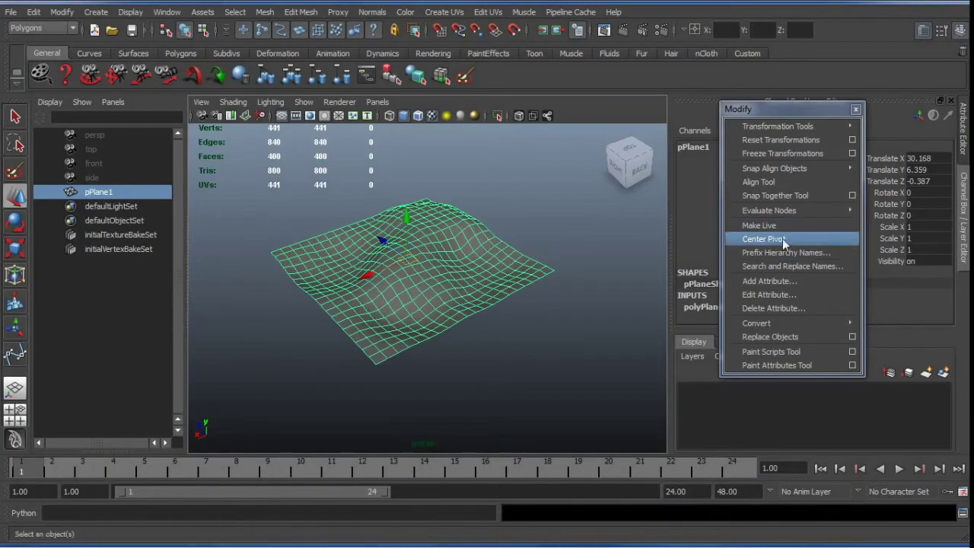
# Switch to Maya and center the pivot of the terrain plane.
pyautogui.click(807, 244)
pyautogui.keyDown('alt'); pyautogui.moveTo(419, 284); pyautogui.dragTo(407, 246, button='middle'); pyautogui.keyUp('alt')
pyautogui.moveTo(407, 246)
pyautogui.keyDown('alt'); pyautogui.mouseDown()
pyautogui.moveTo(469, 238)
pyautogui.moveTo(435, 276)
pyautogui.moveTo(445, 307)
pyautogui.moveTo(415, 266)
pyautogui.mouseUp(); pyautogui.keyUp('alt')
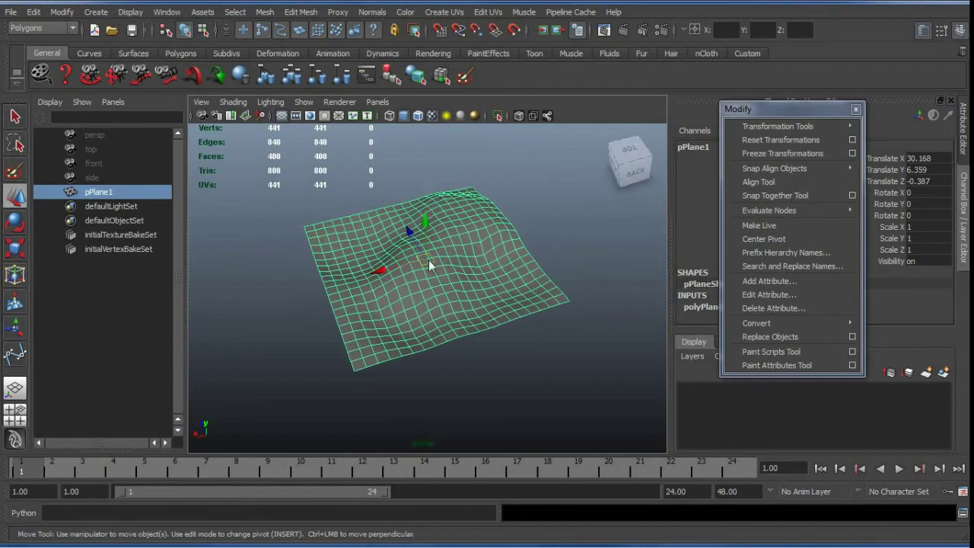
pyautogui.keyDown('alt'); pyautogui.moveTo(439, 297); pyautogui.dragTo(437, 283); pyautogui.keyUp('alt')
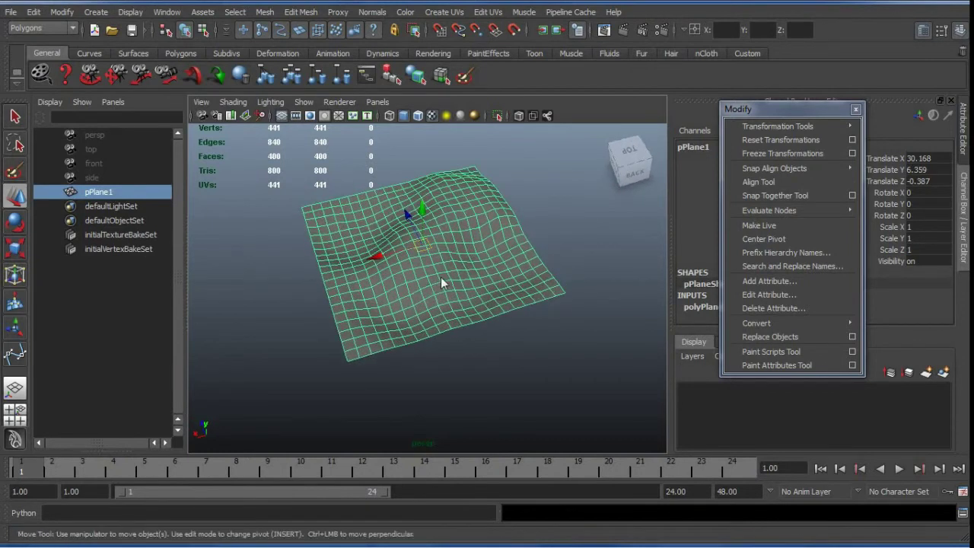
# Move the plane's pivot onto its front edge near the corner with curve snapping, to about 67.478, 7.300, -50.009.
pyautogui.press('Insert')
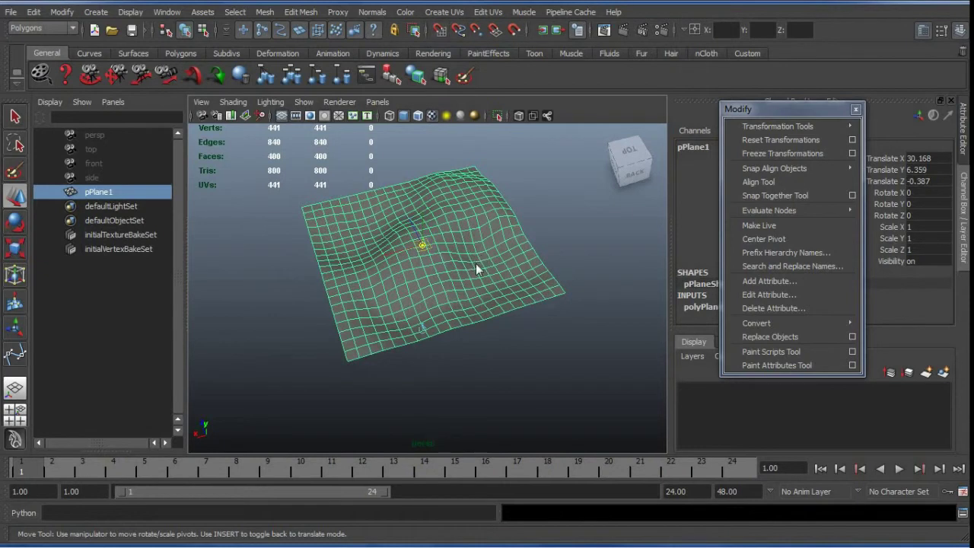
pyautogui.moveTo(565, 299); pyautogui.dragTo(423, 236)
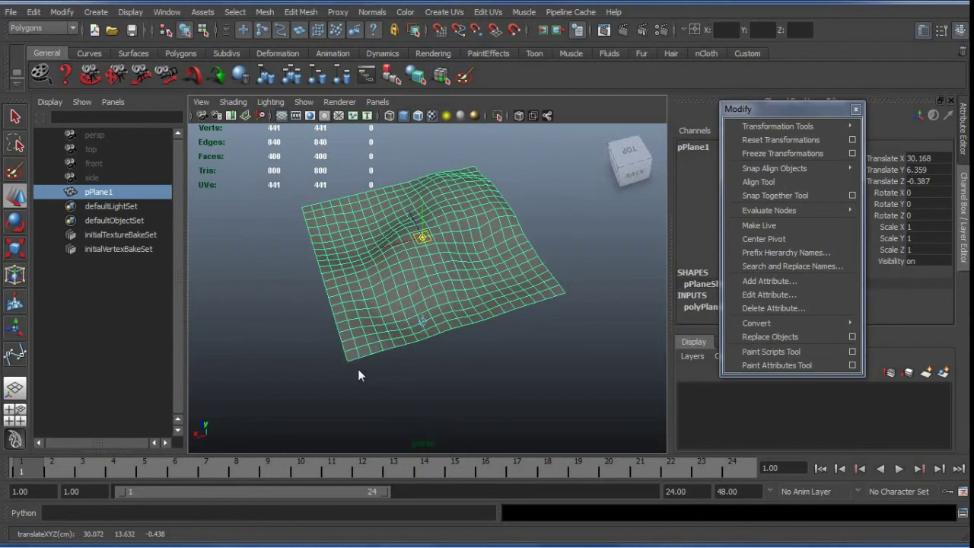
pyautogui.moveTo(359, 357); pyautogui.dragTo(381, 363)
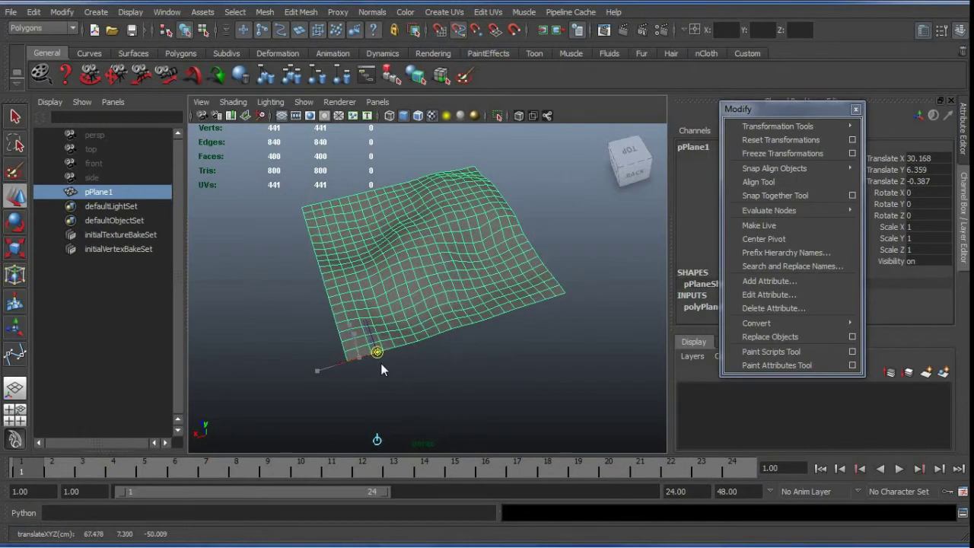
pyautogui.press('Insert')
pyautogui.keyDown('alt'); pyautogui.moveTo(439, 309); pyautogui.dragTo(452, 293); pyautogui.keyUp('alt')
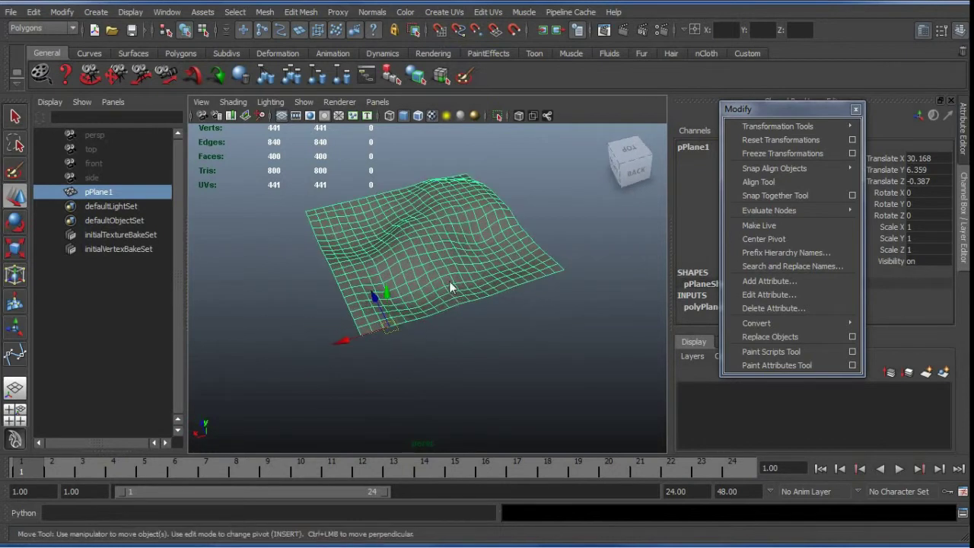
# Center the plane's pivot again.
pyautogui.click(795, 239)
pyautogui.keyDown('alt'); pyautogui.moveTo(472, 335); pyautogui.dragTo(409, 262); pyautogui.keyUp('alt')
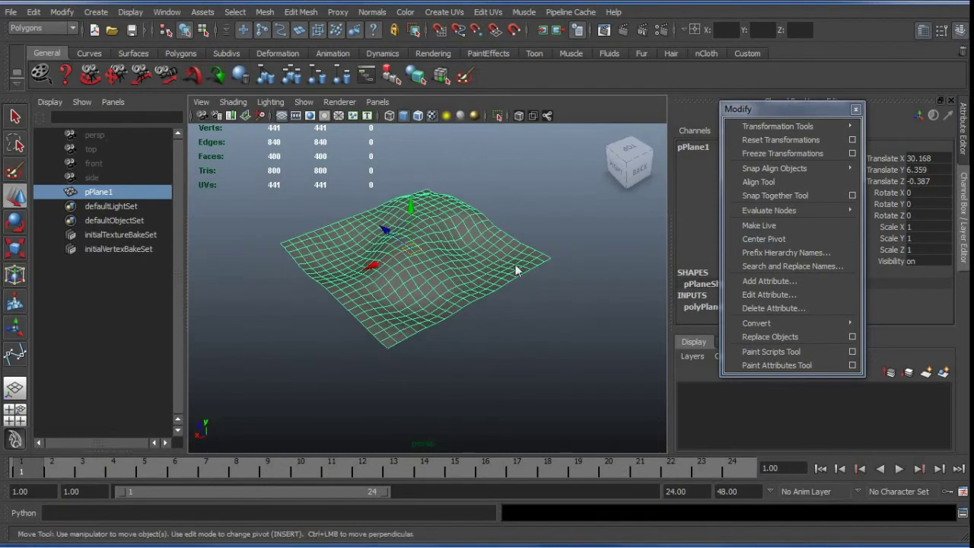
pyautogui.keyDown('alt'); pyautogui.moveTo(455, 292); pyautogui.dragTo(465, 298); pyautogui.keyUp('alt')
# Switch to Blender and set the terrain plane's location to 0 in X, Y and Z.
pyautogui.hotkey('alt', 'Tab')
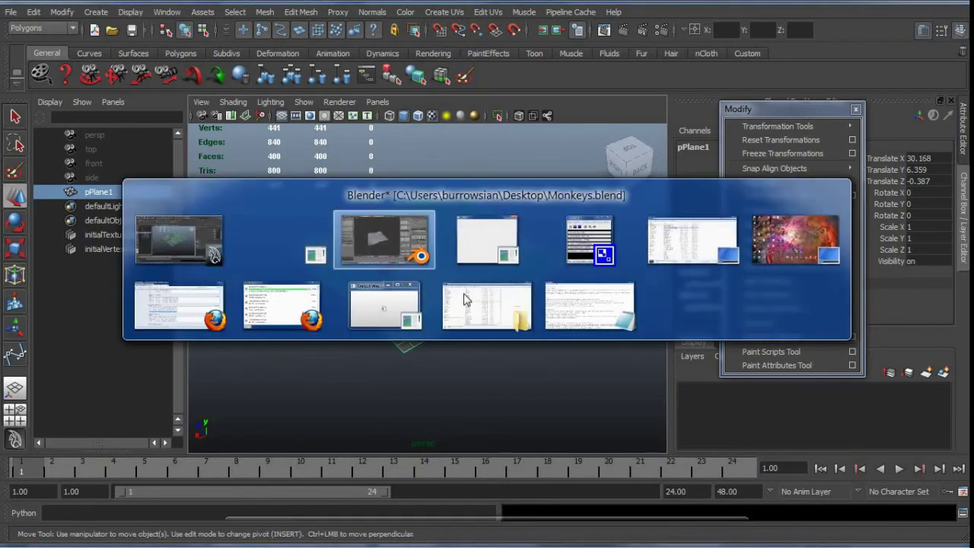
pyautogui.moveTo(452, 294); pyautogui.dragTo(430, 281, button='middle')
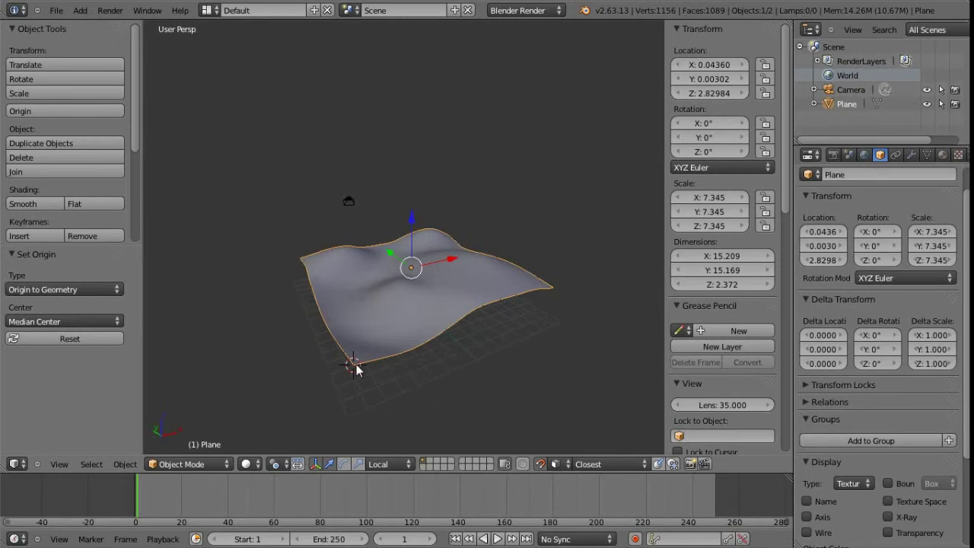
pyautogui.moveTo(456, 280); pyautogui.dragTo(416, 291, button='middle')
pyautogui.scroll(2, 411, 295)
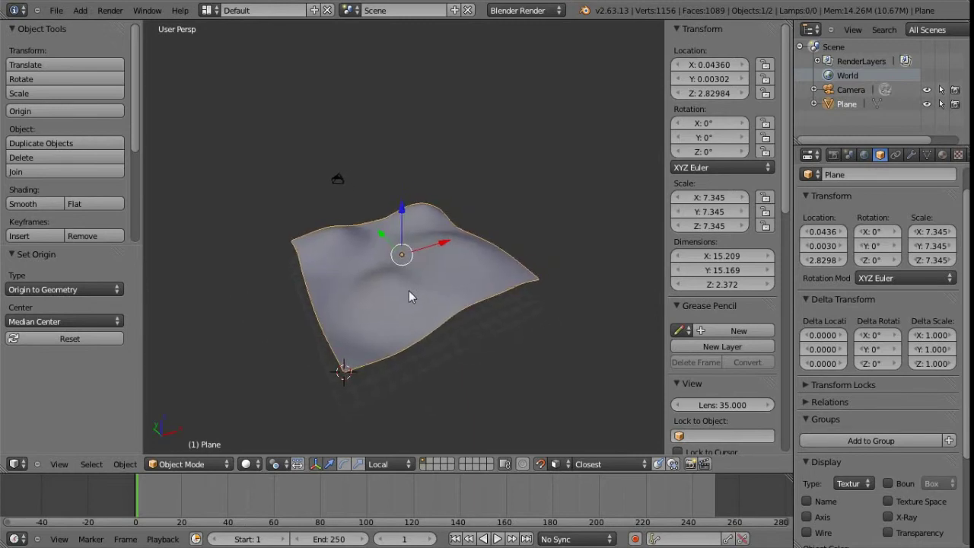
pyautogui.scroll(2, 403, 261)
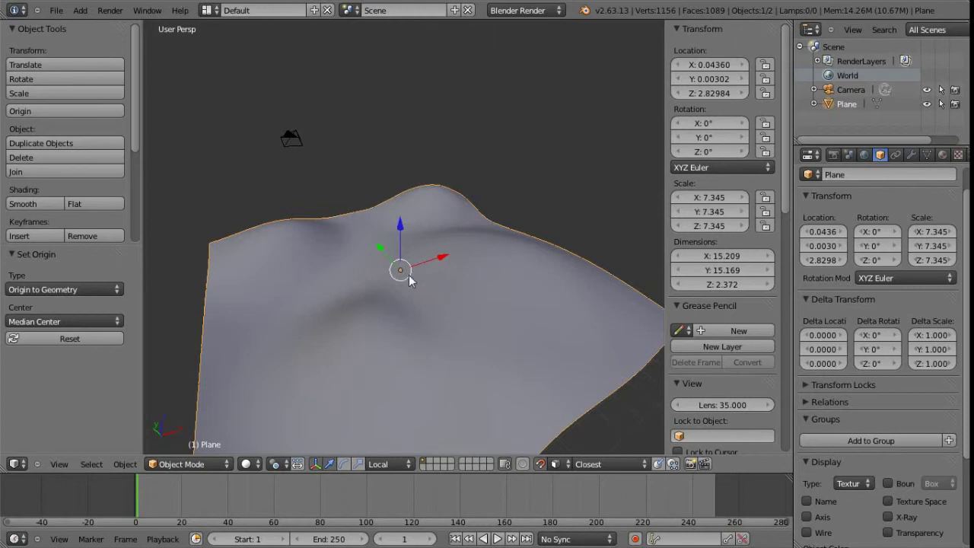
pyautogui.scroll(-2, 438, 300)
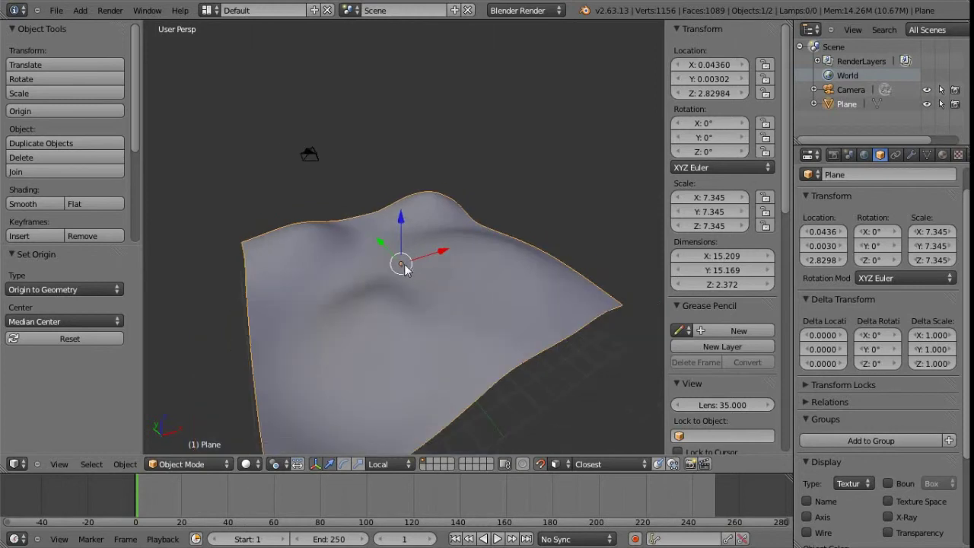
pyautogui.keyDown('shift'); pyautogui.moveTo(447, 284); pyautogui.dragTo(471, 242, button='middle'); pyautogui.keyUp('shift')
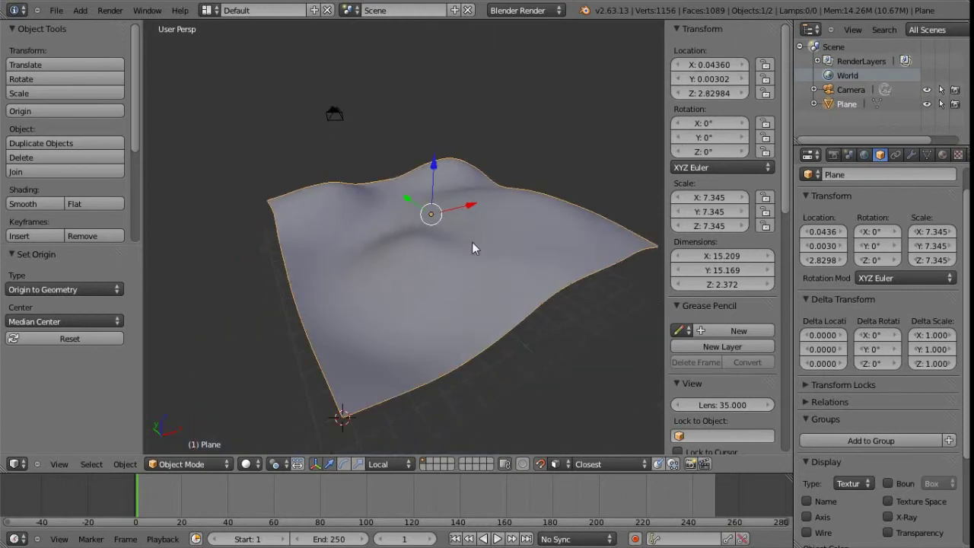
pyautogui.click(711, 66)
pyautogui.write('0')
pyautogui.press('Tab')
pyautogui.write('0')
pyautogui.press('Tab')
pyautogui.write('0')
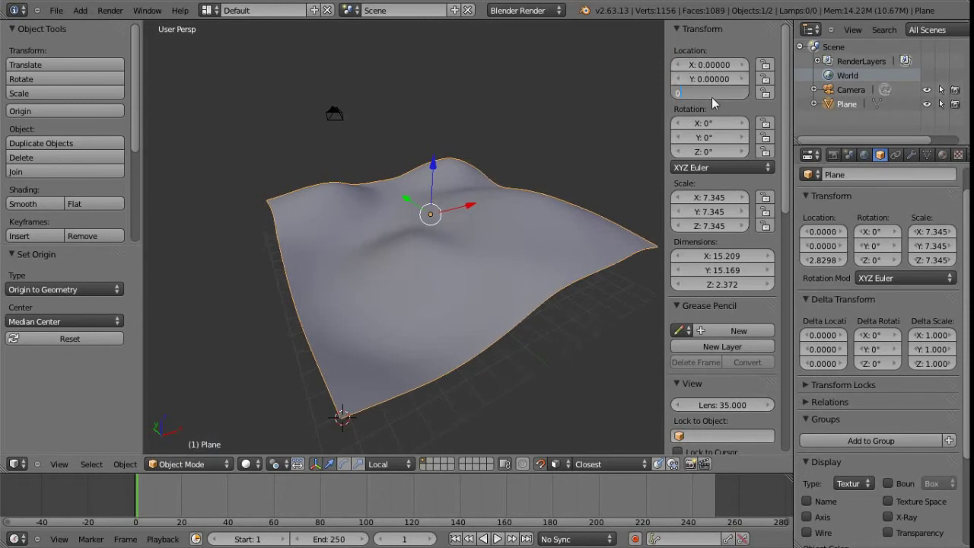
pyautogui.press('Tab')
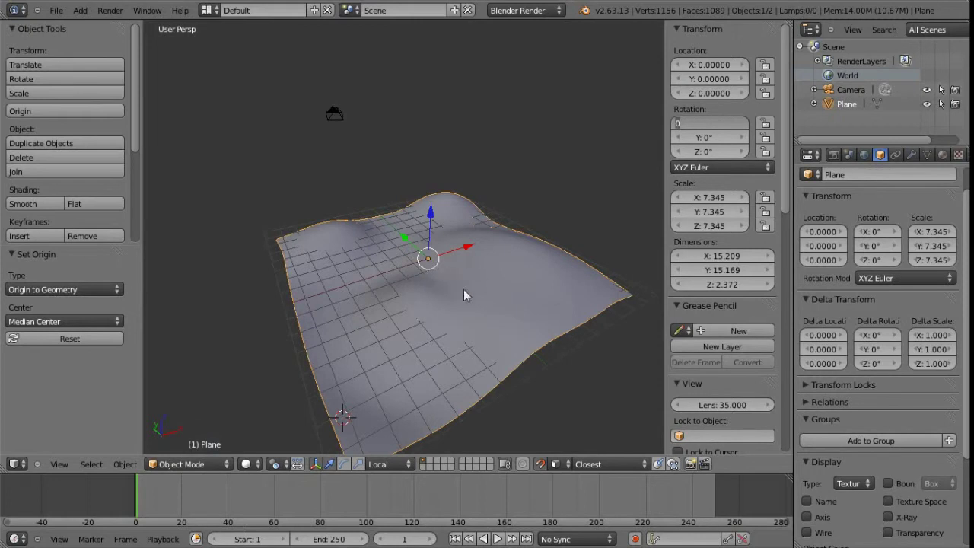
pyautogui.press('Return')
# Move the plane freely away from the world origin, and clear its location.
pyautogui.moveTo(486, 288); pyautogui.dragTo(411, 205, button='middle')
pyautogui.press('g')
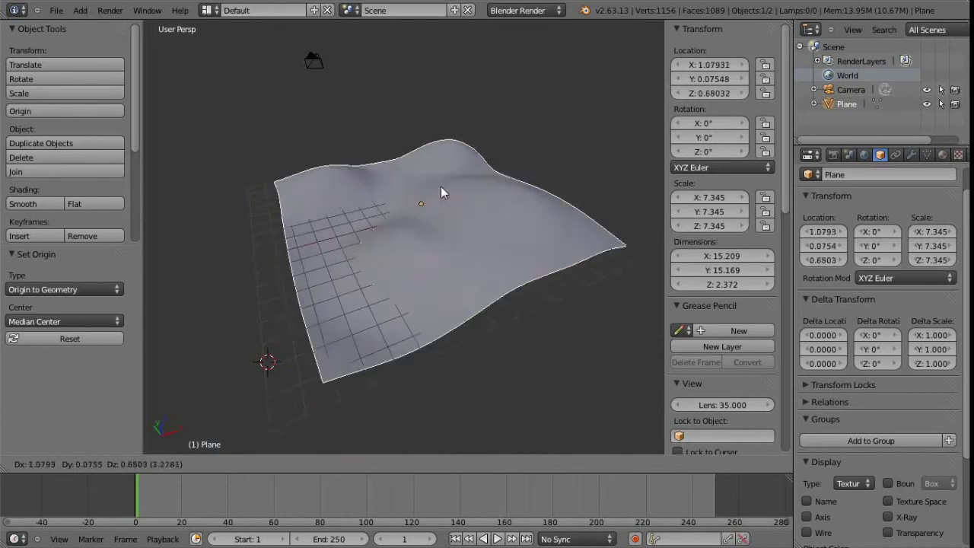
pyautogui.click(462, 170)
pyautogui.hotkey('alt', 'g')
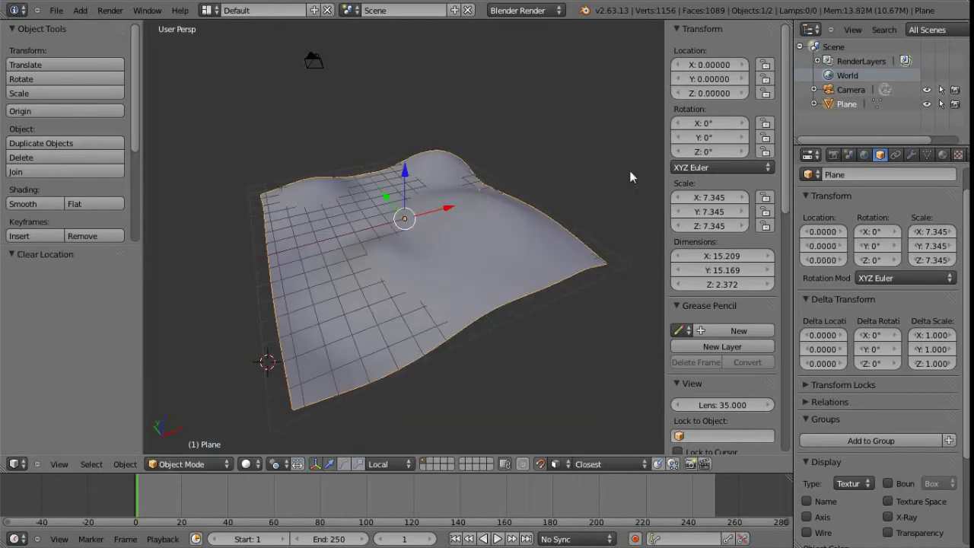
# Snap the 3D cursor to the plane's corner vertex at positive X and negative Y in Edit Mode, and return to Object Mode.
pyautogui.moveTo(550, 280); pyautogui.dragTo(468, 255, button='middle')
pyautogui.press('Tab')
pyautogui.moveTo(418, 304); pyautogui.dragTo(491, 295, button='middle')
pyautogui.scroll(-3, 491, 295)
pyautogui.rightClick(510, 304)
pyautogui.moveTo(454, 327); pyautogui.dragTo(371, 303, button='middle')
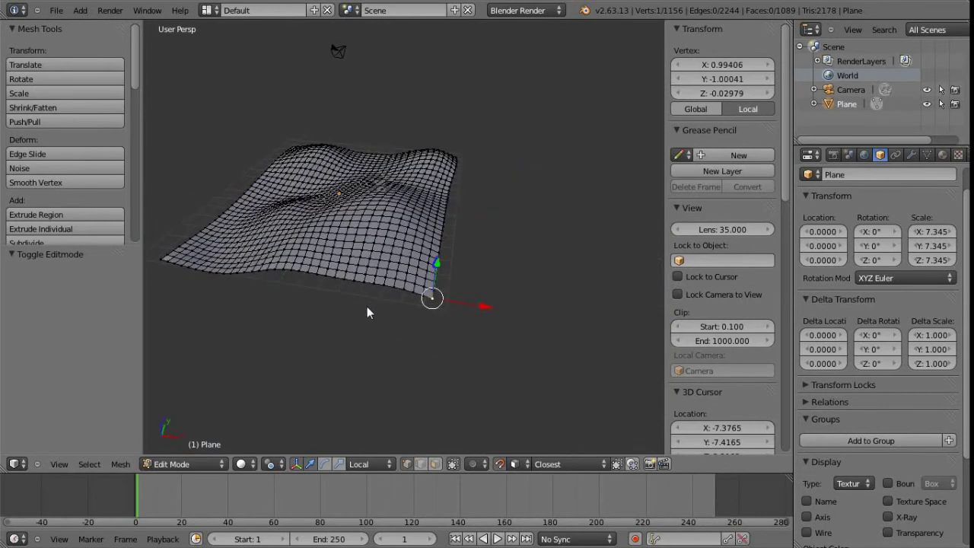
pyautogui.hotkey('shift', 's')
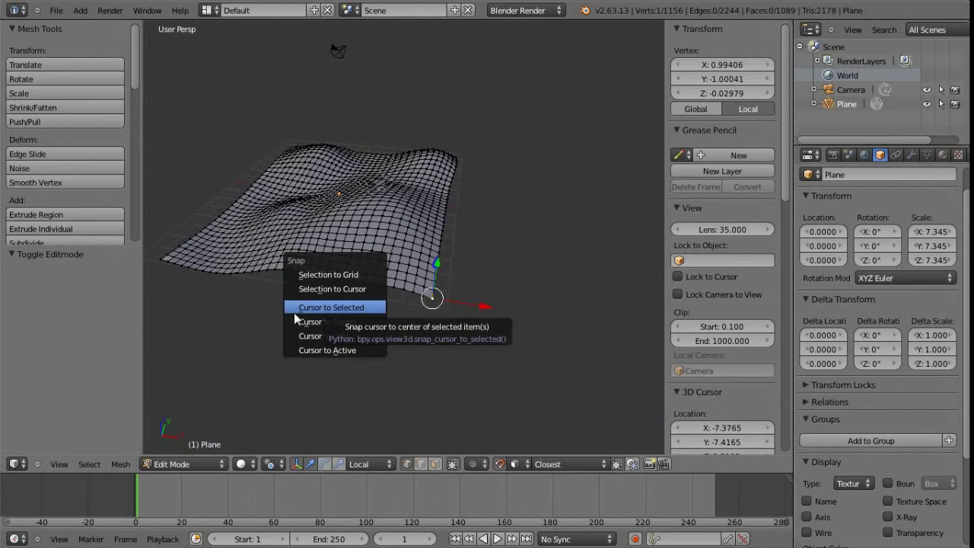
pyautogui.click(343, 312)
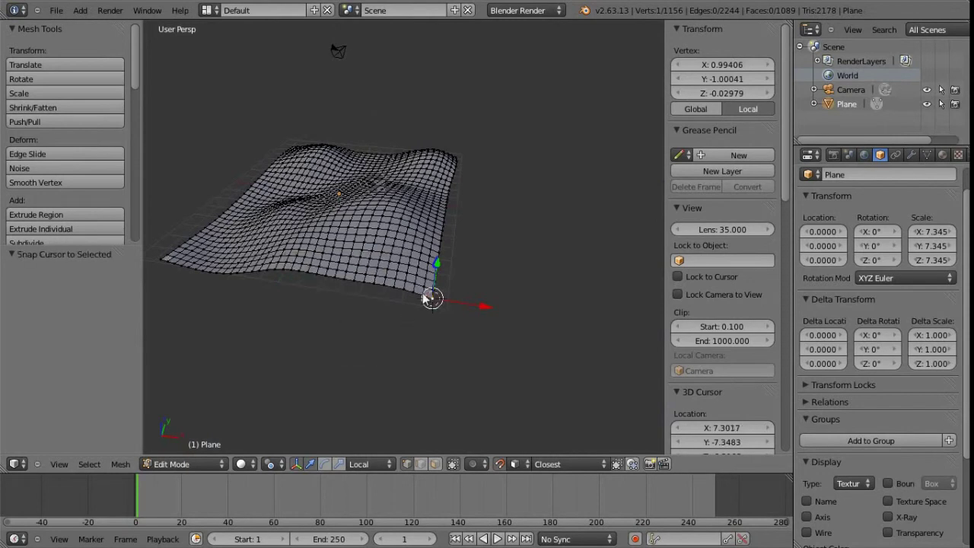
pyautogui.press('Tab')
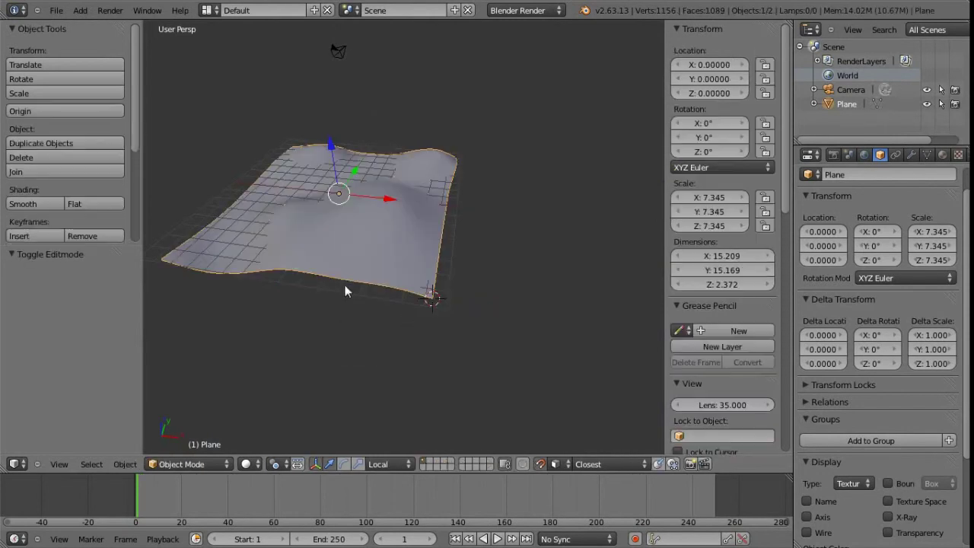
pyautogui.moveTo(318, 278); pyautogui.dragTo(411, 306, button='middle')
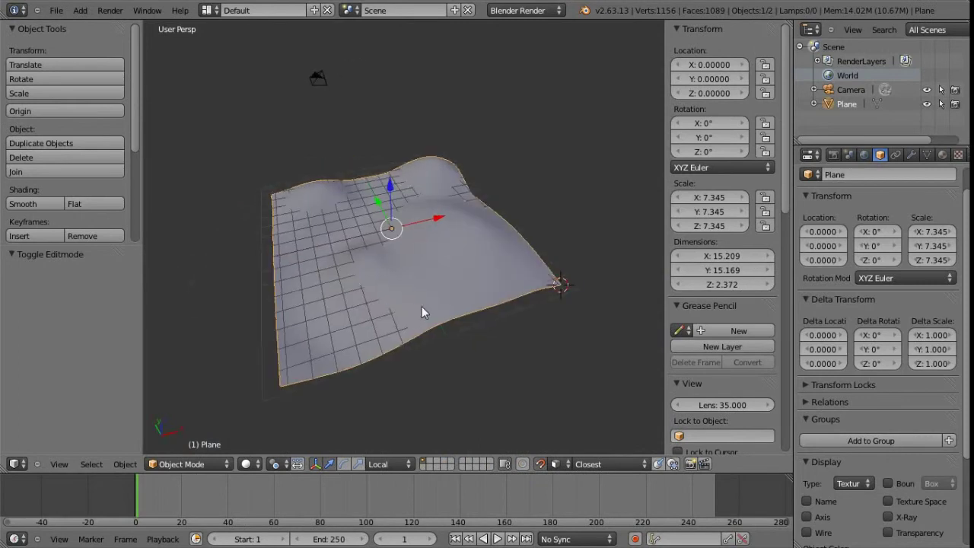
pyautogui.press('KP_6')
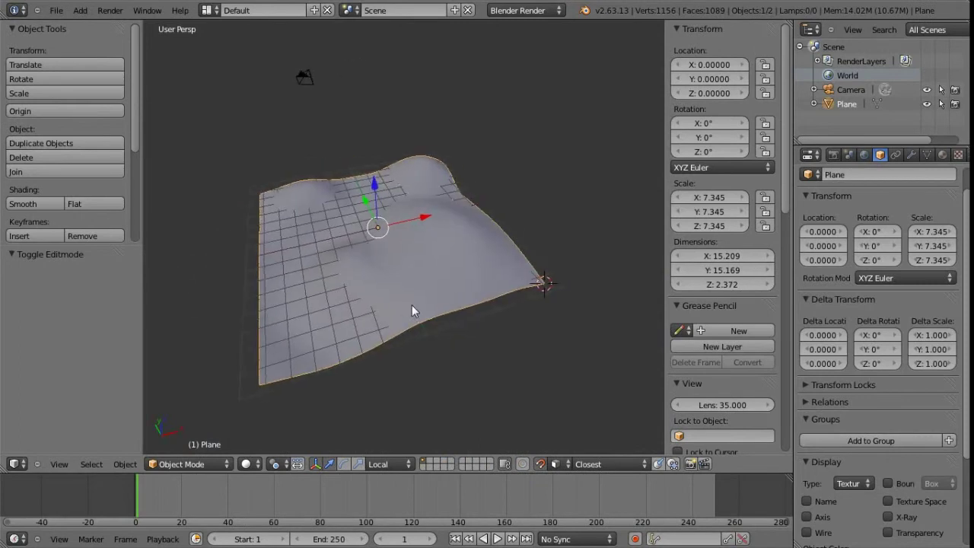
# Set the plane's origin to the 3D cursor at its corner, and return the origin to the geometry.
pyautogui.hotkey('ctrl', 'shift', 'alt', 'c')
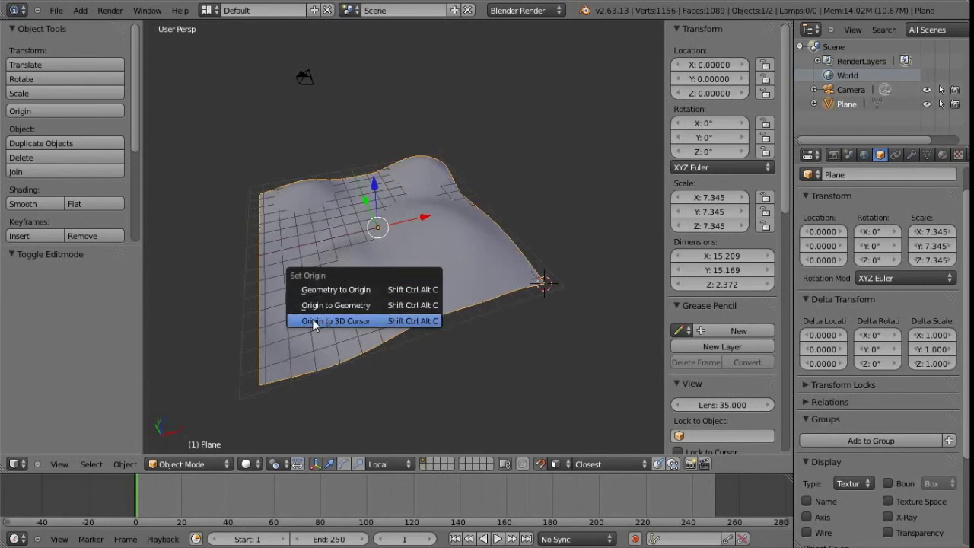
pyautogui.click(384, 322)
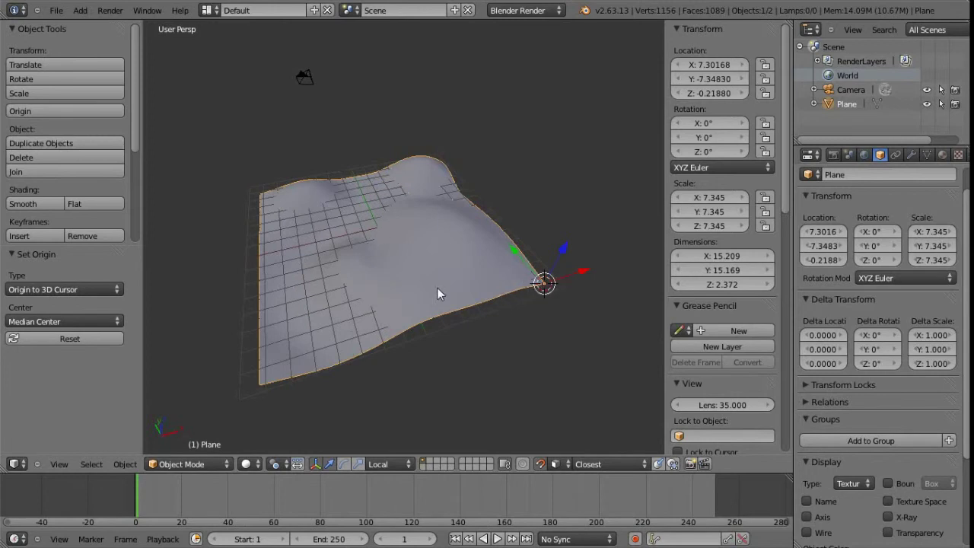
pyautogui.hotkey('shift', 'ctrl', 'alt', 'c')
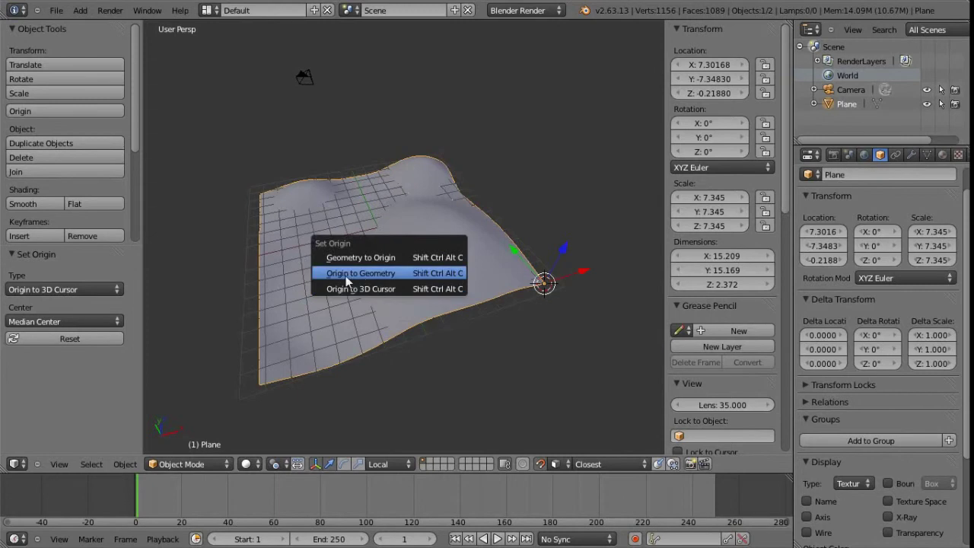
pyautogui.click(397, 272)
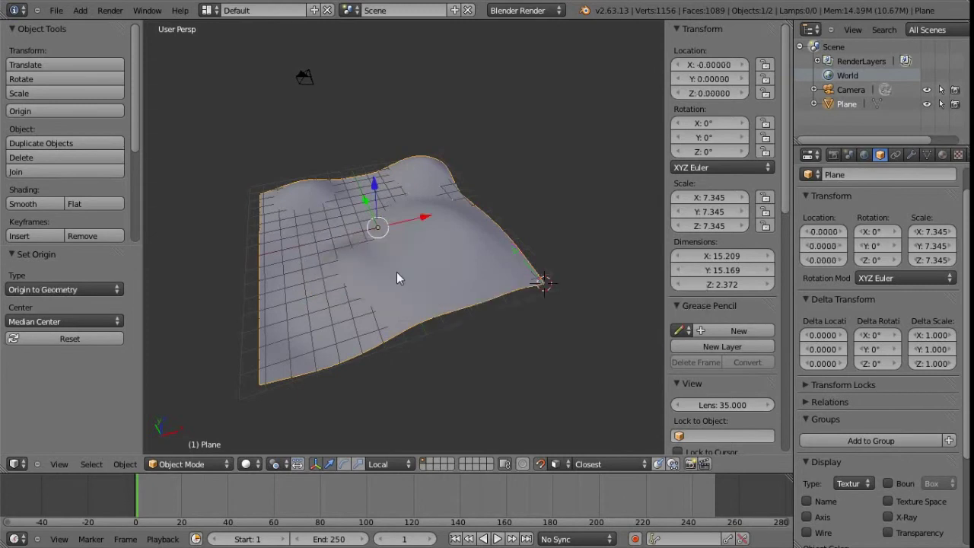
# Set the plane's origin to the 3D cursor, move its geometry to that origin, and clear the plane's location.
pyautogui.hotkey('shift', 'ctrl', 'alt', 'c')
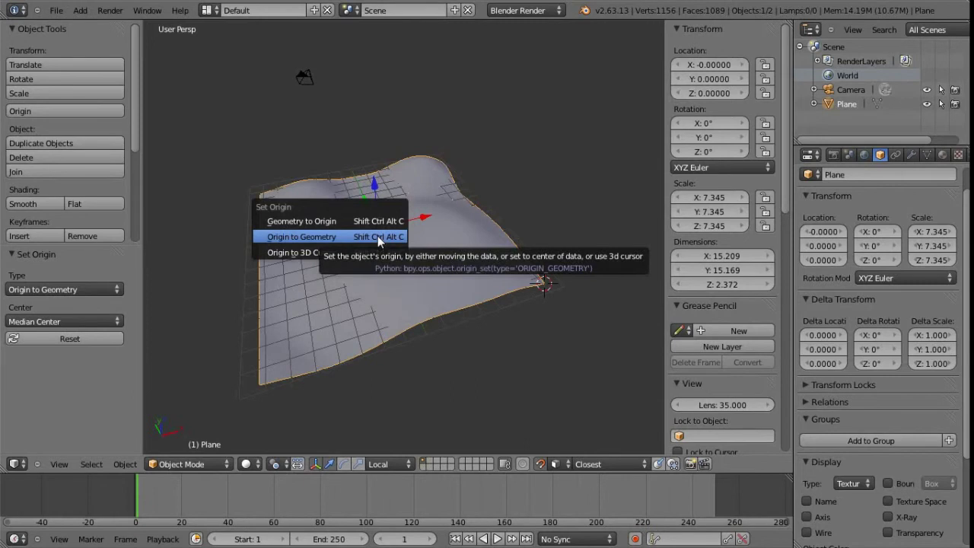
pyautogui.click(380, 252)
pyautogui.hotkey('shift', 'ctrl', 'alt', 'c')
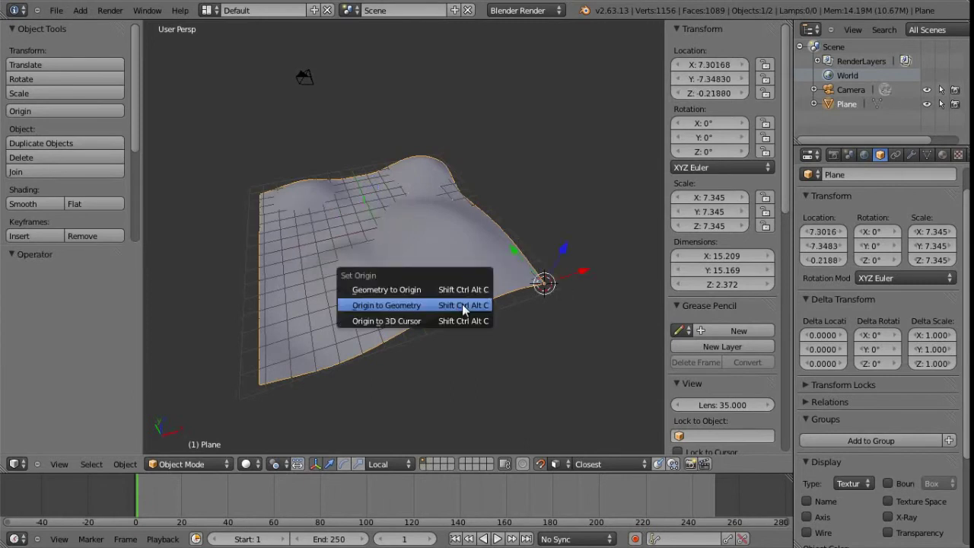
pyautogui.click(409, 290)
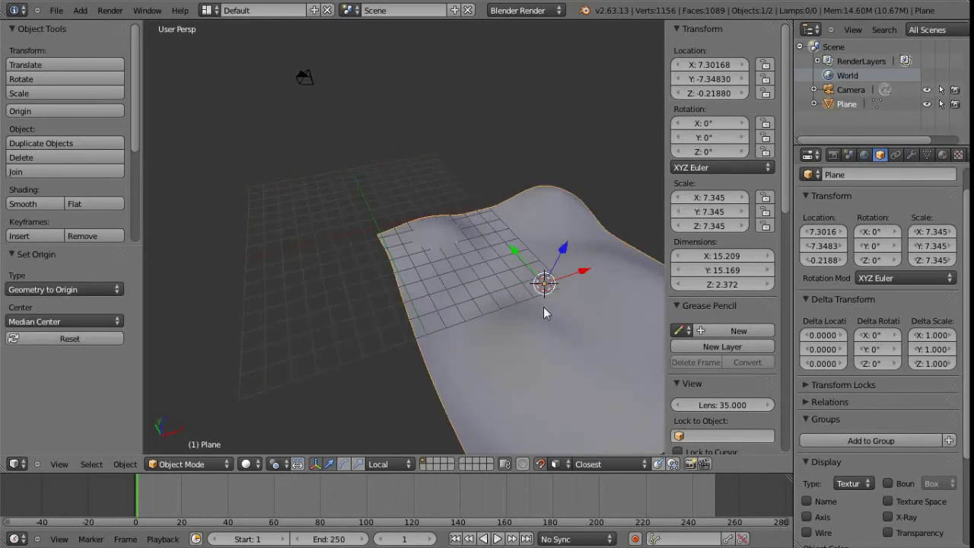
pyautogui.hotkey('alt', 'g')
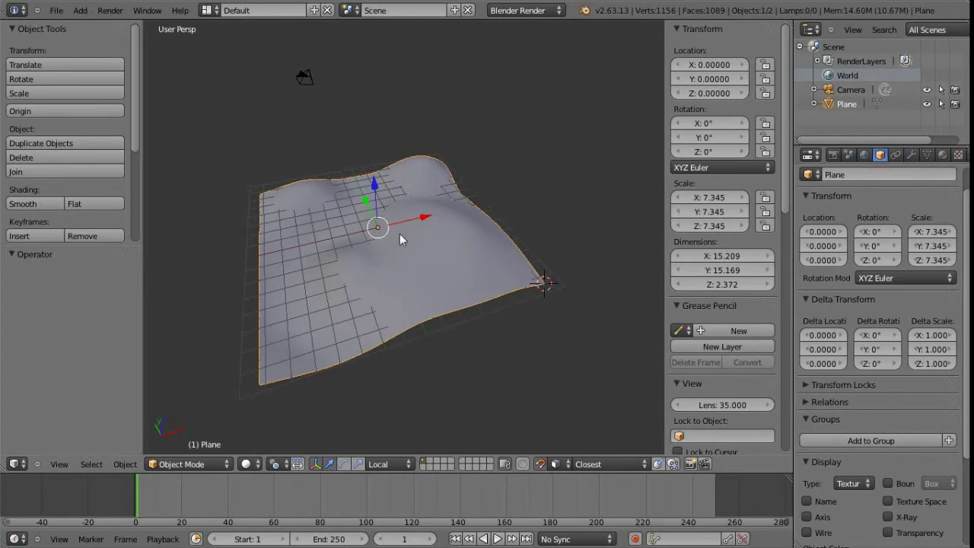
# Set the transform pivot point to 3D Cursor.
pyautogui.moveTo(425, 294); pyautogui.dragTo(428, 342, button='middle')
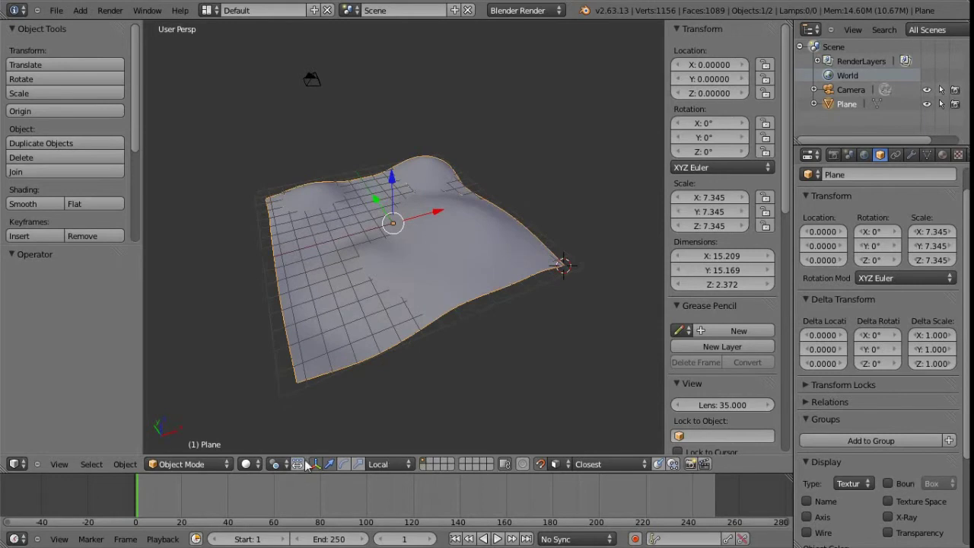
pyautogui.click(276, 464)
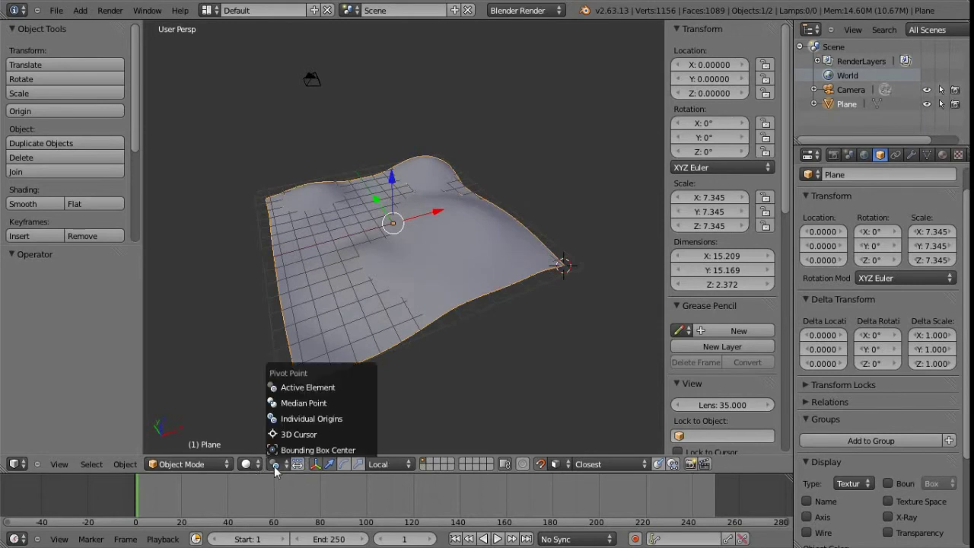
pyautogui.click(306, 434)
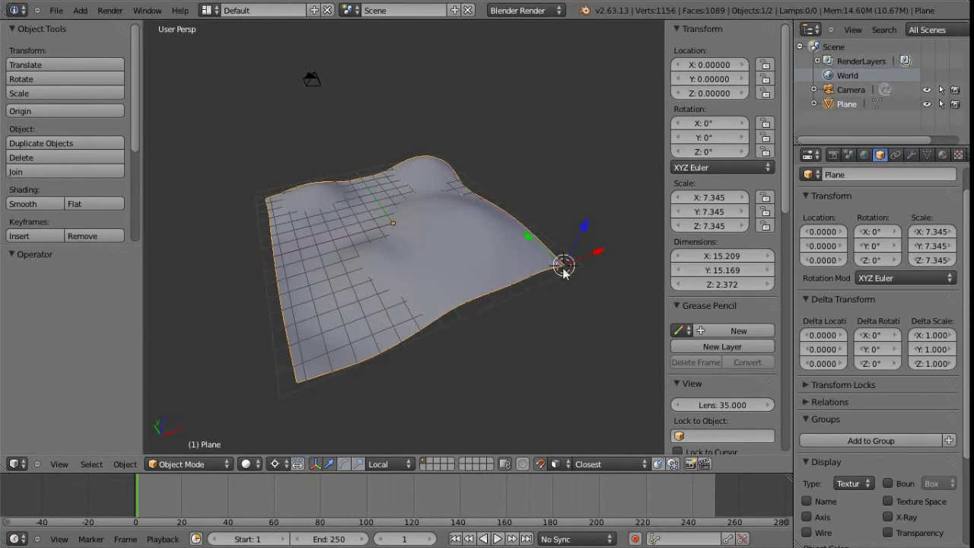
# Snap the 3D cursor to the plane's corner vertex at negative X and positive Y in Edit Mode, and return to Object Mode.
pyautogui.moveTo(387, 333)
pyautogui.mouseDown(button='middle')
pyautogui.moveTo(411, 317)
pyautogui.moveTo(387, 332)
pyautogui.mouseUp(button='middle')
pyautogui.moveTo(449, 196); pyautogui.dragTo(346, 278, button='middle')
pyautogui.press('Tab')
pyautogui.rightClick(324, 243)
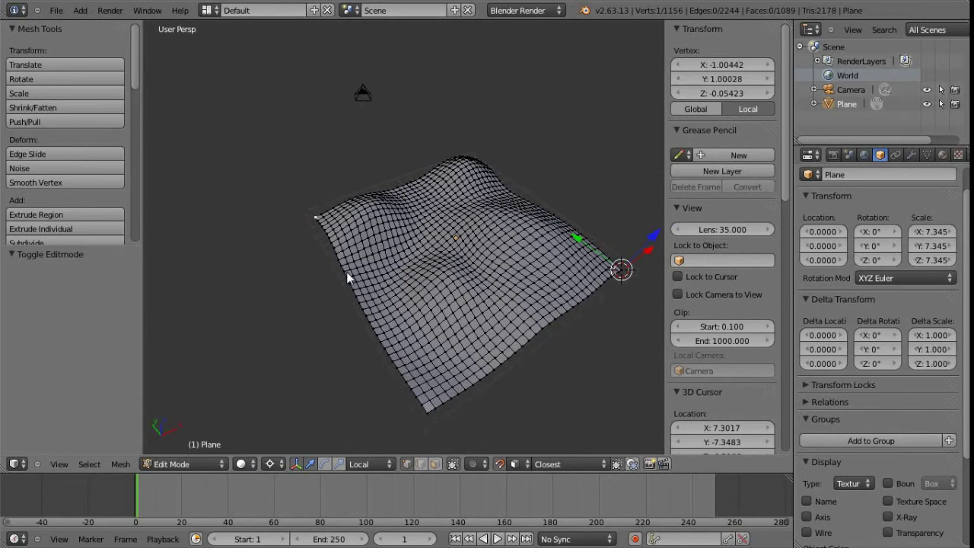
pyautogui.hotkey('shift', 's')
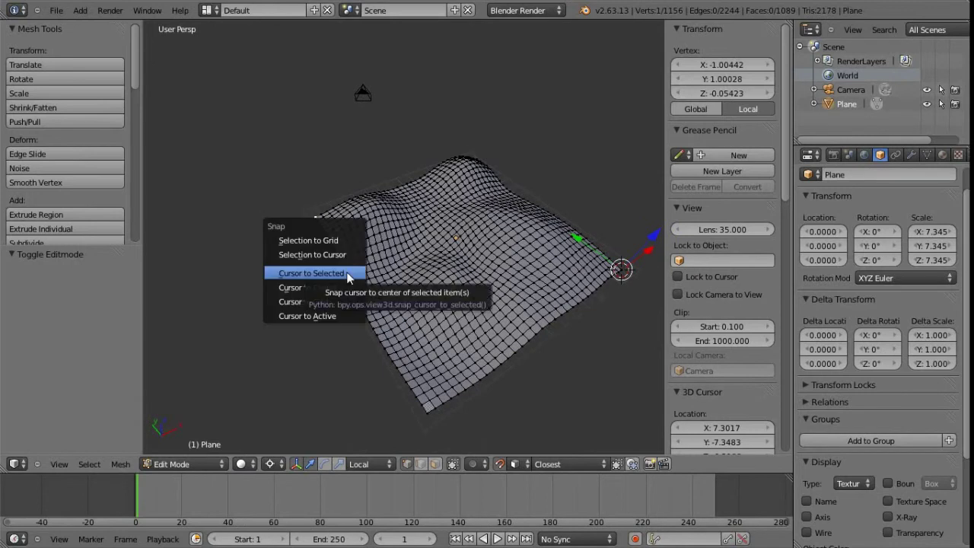
pyautogui.click(347, 275)
pyautogui.press('Tab')
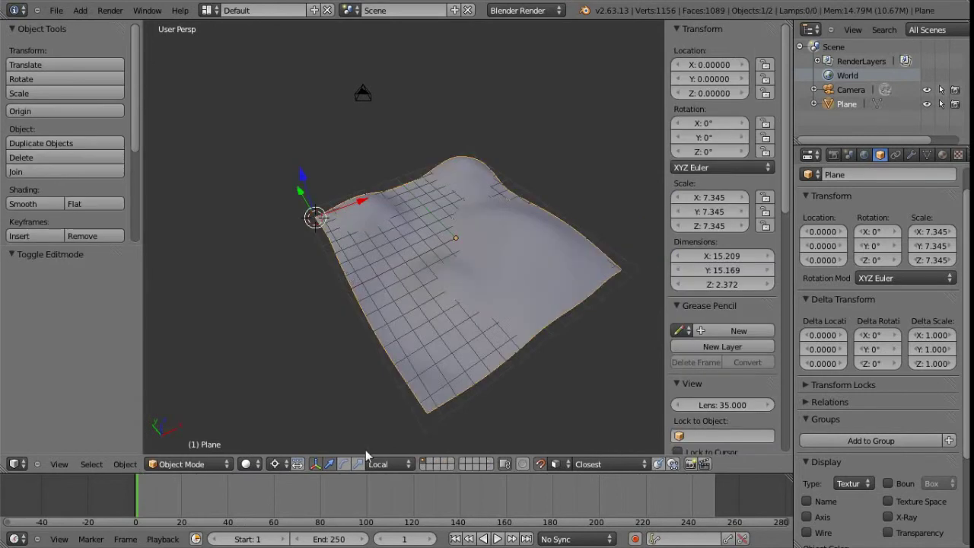
# With 3D Cursor as the pivot point, snap the cursor to an interior vertex near the plane's middle, and return to Object Mode.
pyautogui.click(270, 464)
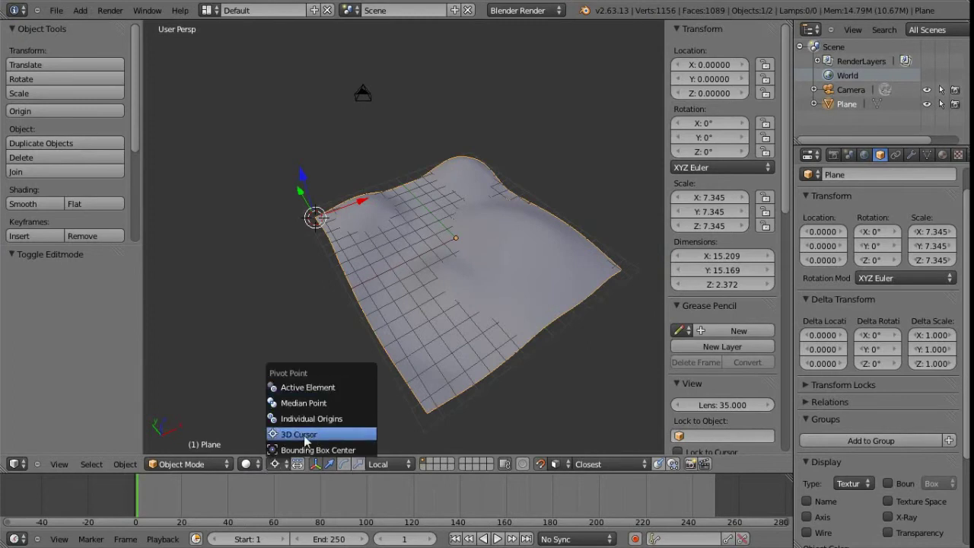
pyautogui.click(305, 435)
pyautogui.moveTo(477, 292); pyautogui.dragTo(434, 294, button='middle')
pyautogui.press('Tab')
pyautogui.rightClick(440, 293)
pyautogui.hotkey('shift', 's')
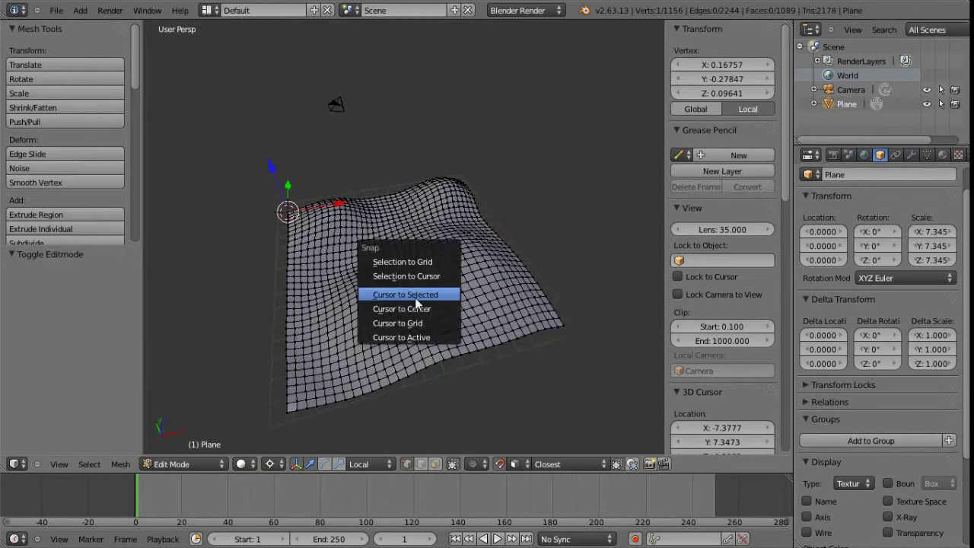
pyautogui.click(417, 294)
pyautogui.press('Tab')
pyautogui.moveTo(428, 270); pyautogui.dragTo(426, 238, button='middle')
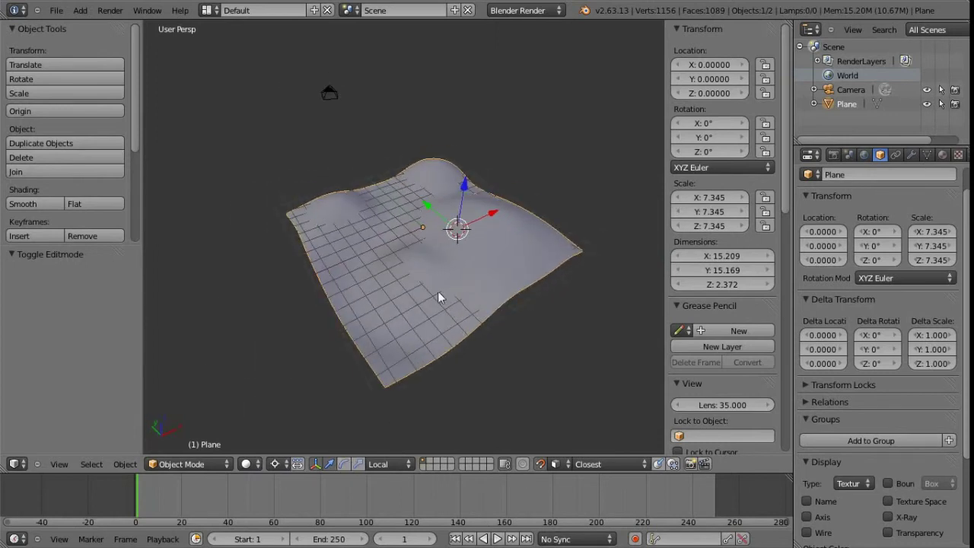
# Set the transform pivot point to Active Element.
pyautogui.moveTo(461, 289); pyautogui.dragTo(434, 307, button='middle')
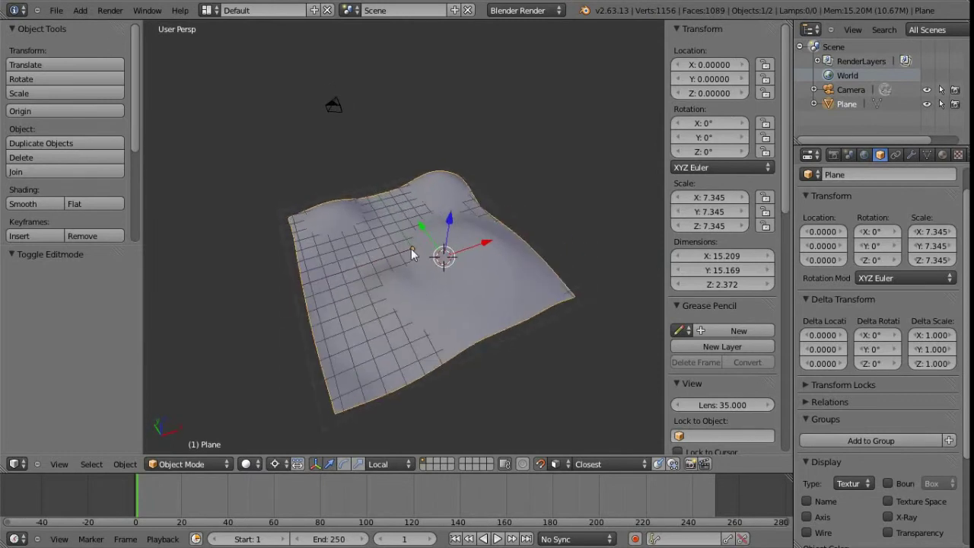
pyautogui.moveTo(444, 261); pyautogui.dragTo(429, 309, button='middle')
pyautogui.click(279, 465)
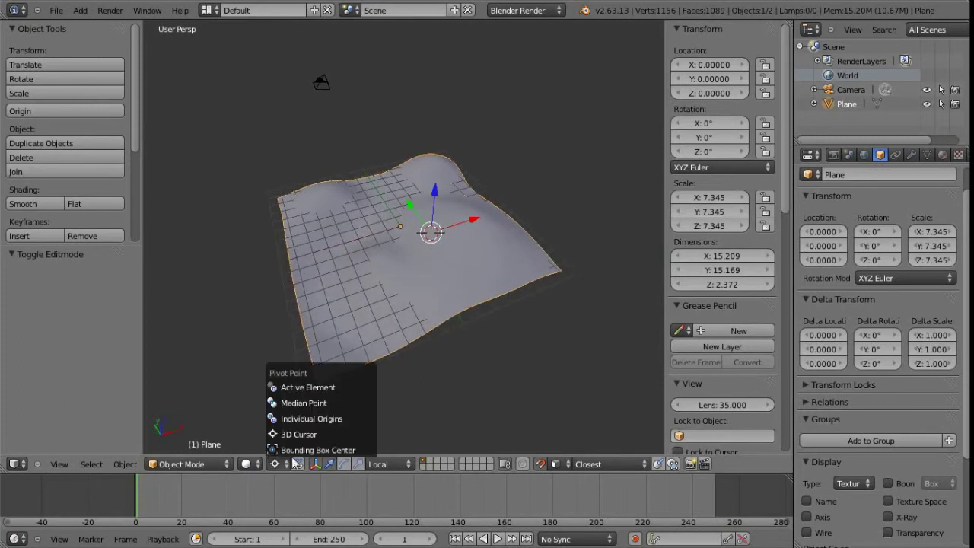
pyautogui.click(321, 387)
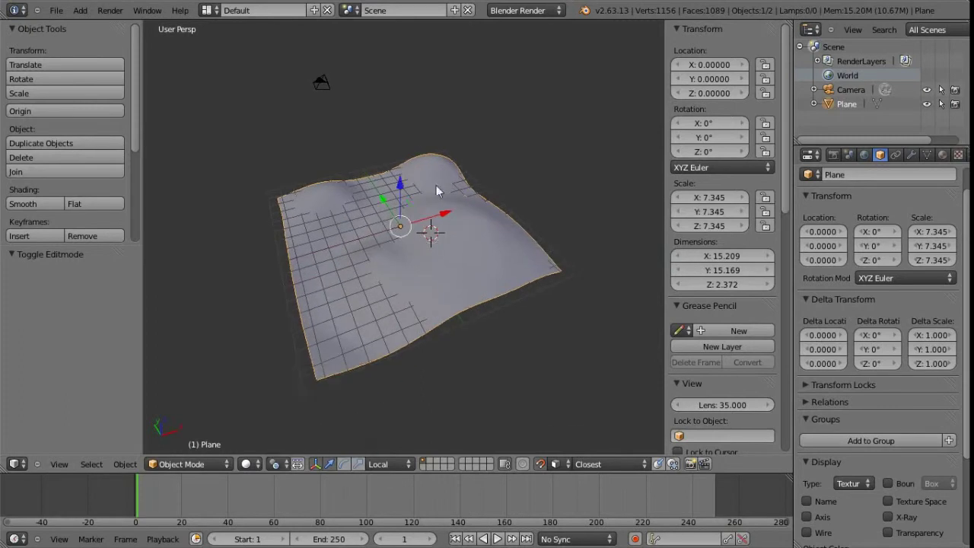
pyautogui.moveTo(424, 245); pyautogui.dragTo(451, 283, button='middle')
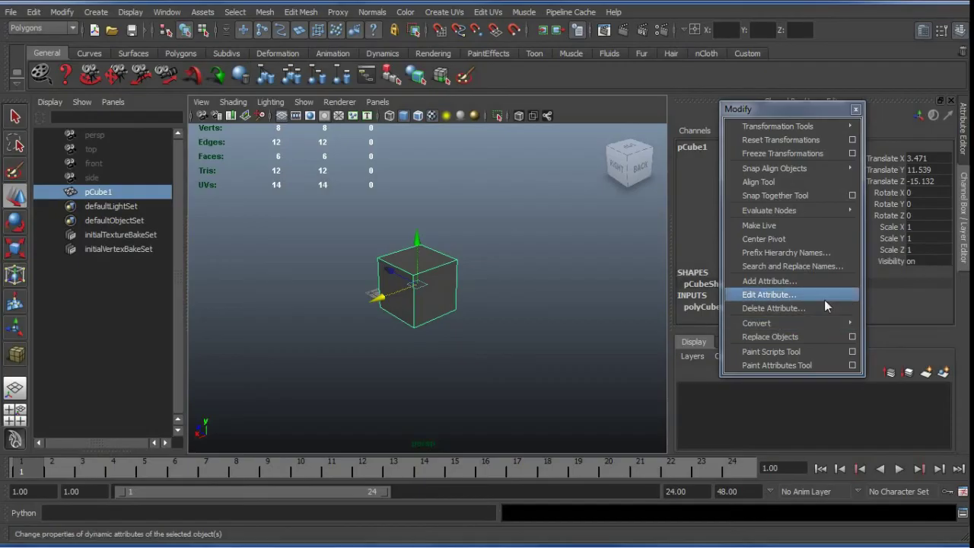
# View Maya's Convert options, and switch to the Blender scene with the flat plane to select the Bezier curve.
pyautogui.moveTo(788, 327)
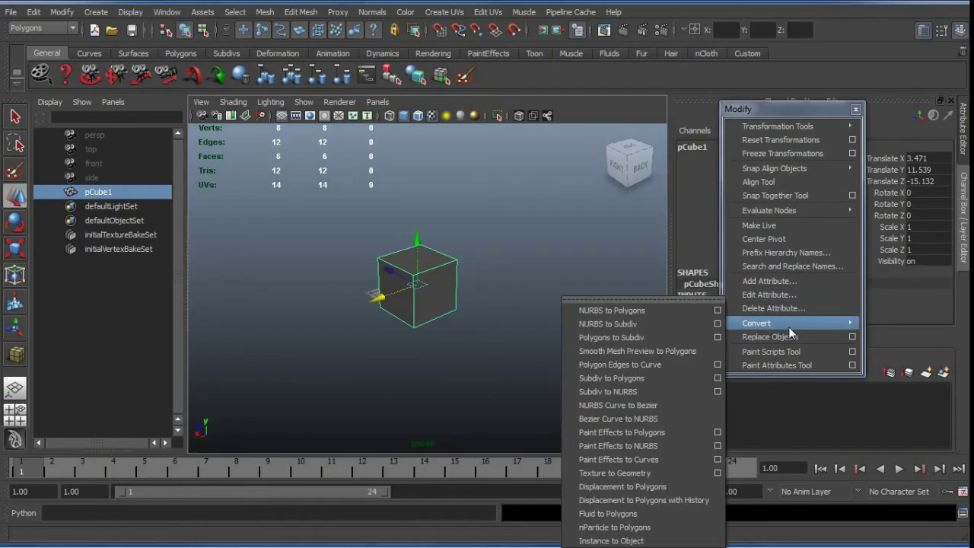
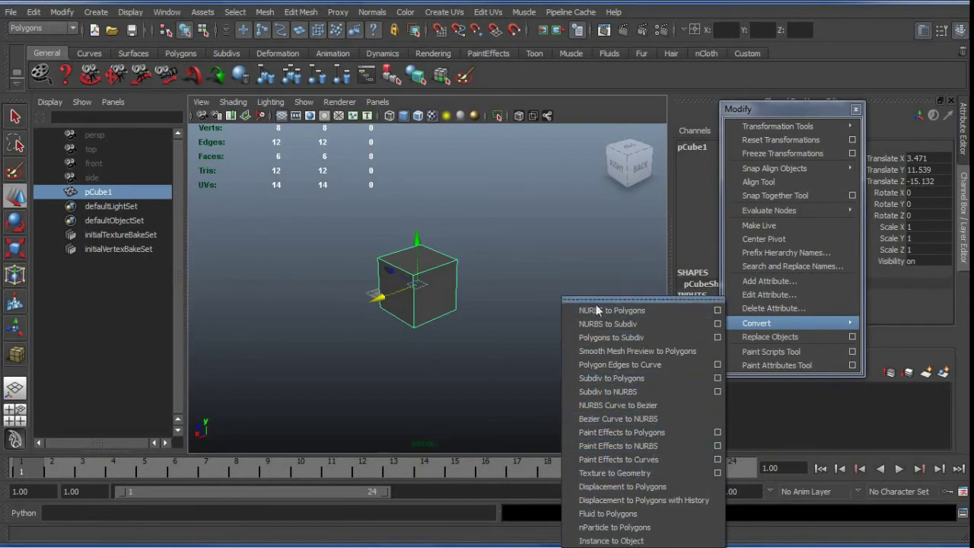
pyautogui.hotkey('alt', 'Tab')
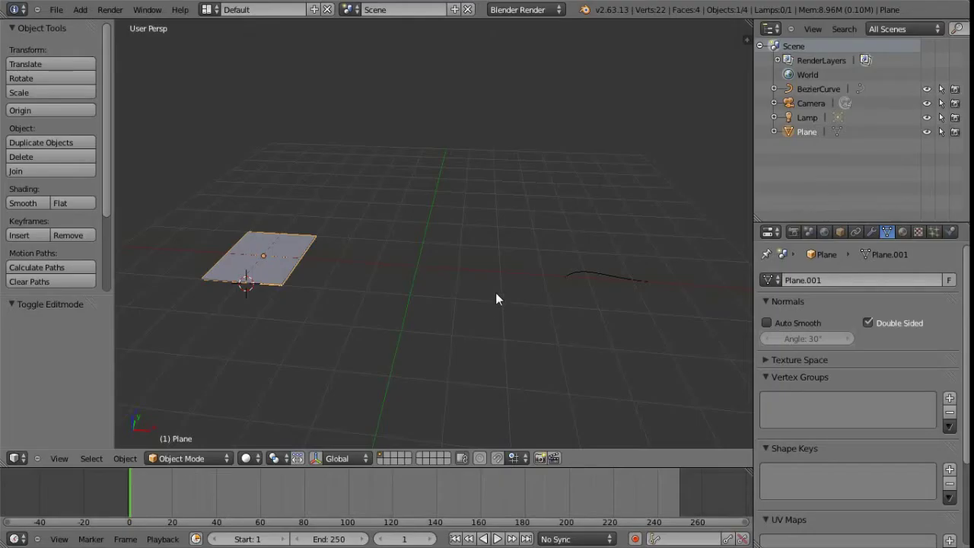
pyautogui.moveTo(384, 286); pyautogui.dragTo(397, 324, button='middle')
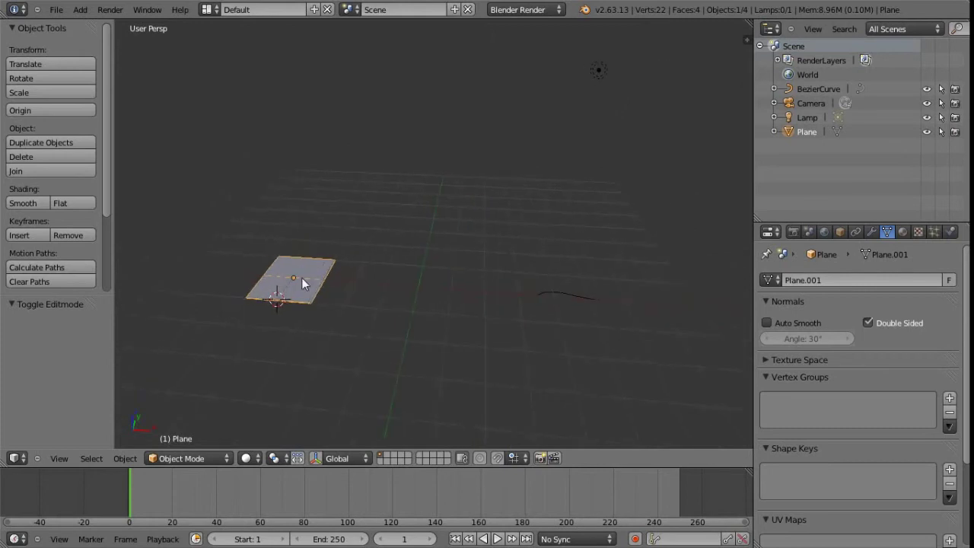
pyautogui.click(791, 131)
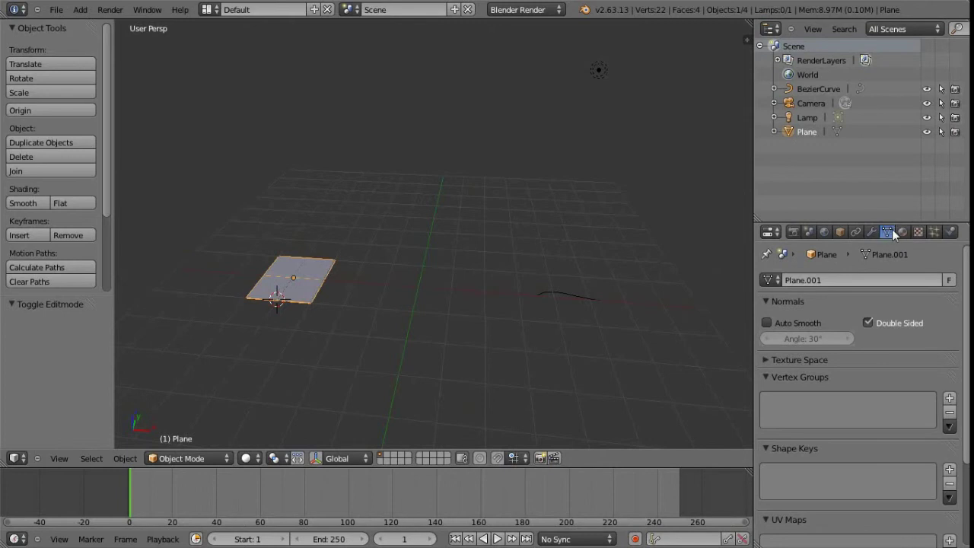
pyautogui.rightClick(564, 296)
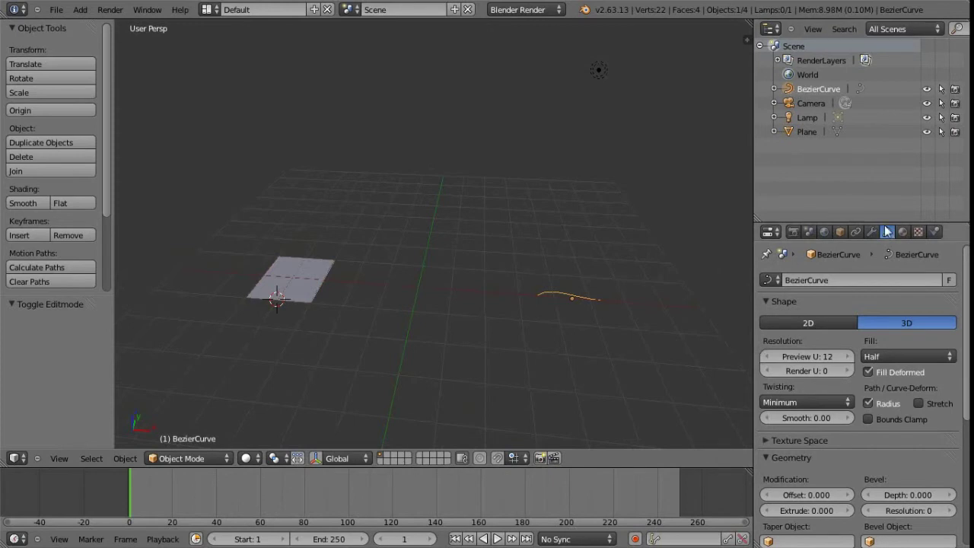
pyautogui.press('KP_Decimal')
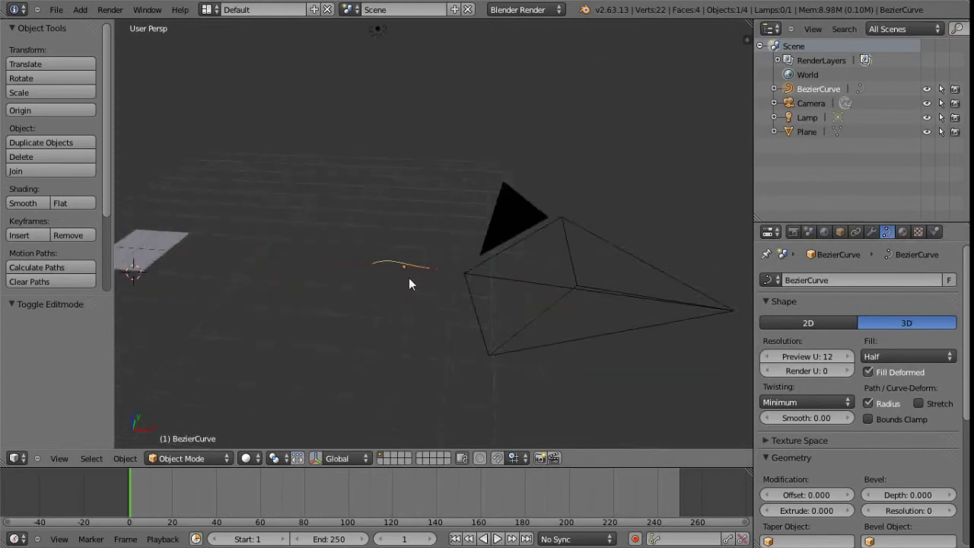
pyautogui.moveTo(463, 307); pyautogui.dragTo(434, 277, button='middle')
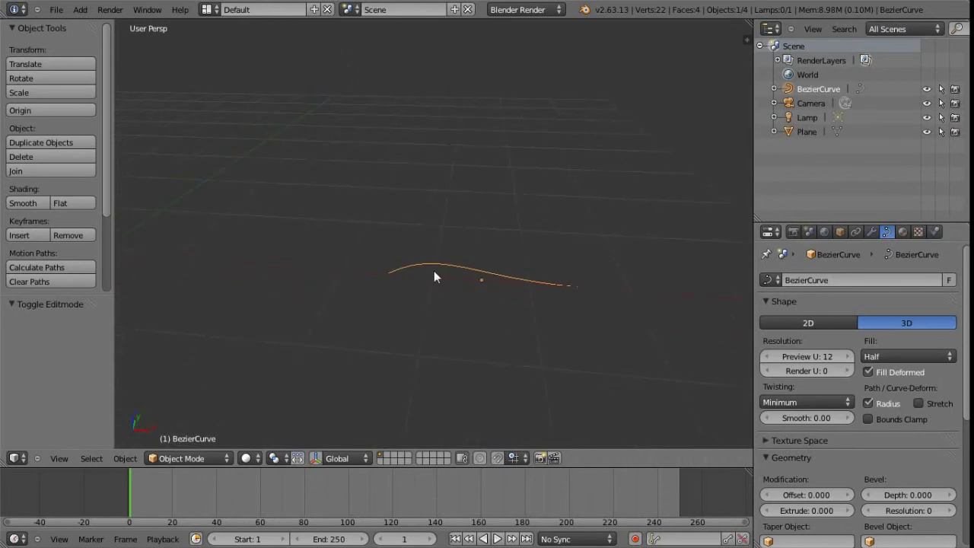
# Set the Bezier curve's fill mode to Full and its bevel depth to 0.194.
pyautogui.click(902, 356)
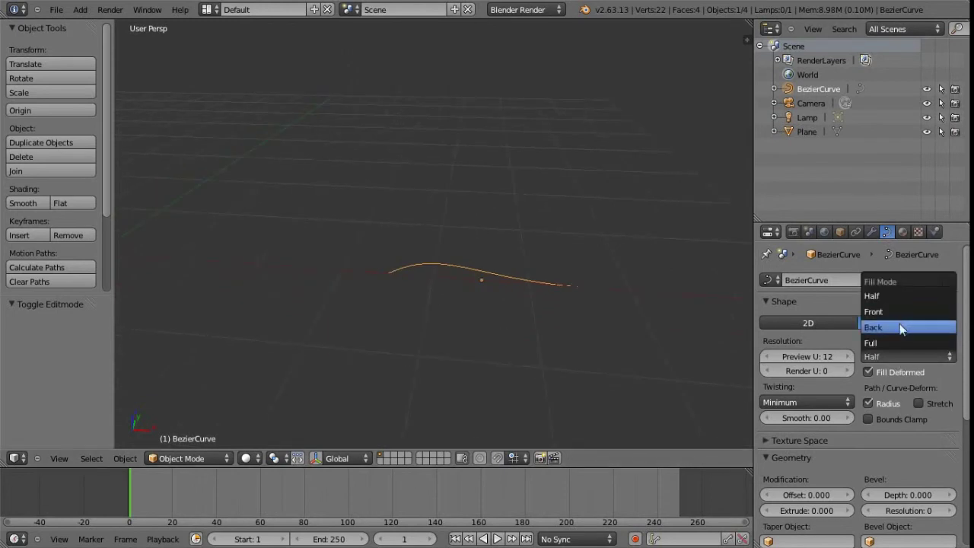
pyautogui.click(902, 343)
pyautogui.scroll(-2, 920, 403)
pyautogui.scroll(-3, 881, 310)
pyautogui.moveTo(905, 350); pyautogui.dragTo(712, 355)
pyautogui.moveTo(518, 296)
pyautogui.mouseDown(button='middle')
pyautogui.moveTo(467, 298)
pyautogui.moveTo(449, 277)
pyautogui.moveTo(565, 311)
pyautogui.moveTo(472, 300)
pyautogui.moveTo(528, 294)
pyautogui.moveTo(513, 297)
pyautogui.mouseUp(button='middle')
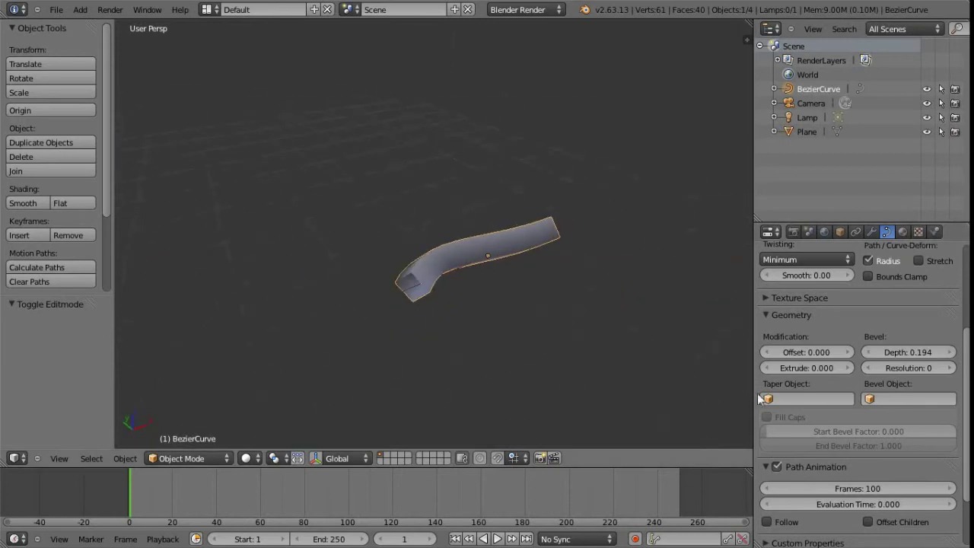
# Set the curve's bevel resolution to 3.
pyautogui.click(948, 369)
pyautogui.click(948, 368)
pyautogui.click(948, 368)
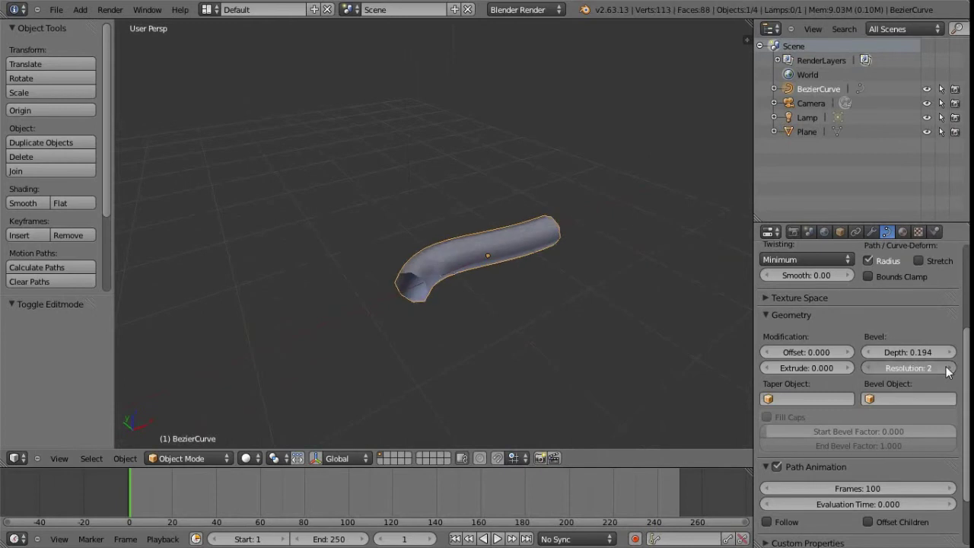
pyautogui.moveTo(525, 285); pyautogui.dragTo(552, 246, button='middle')
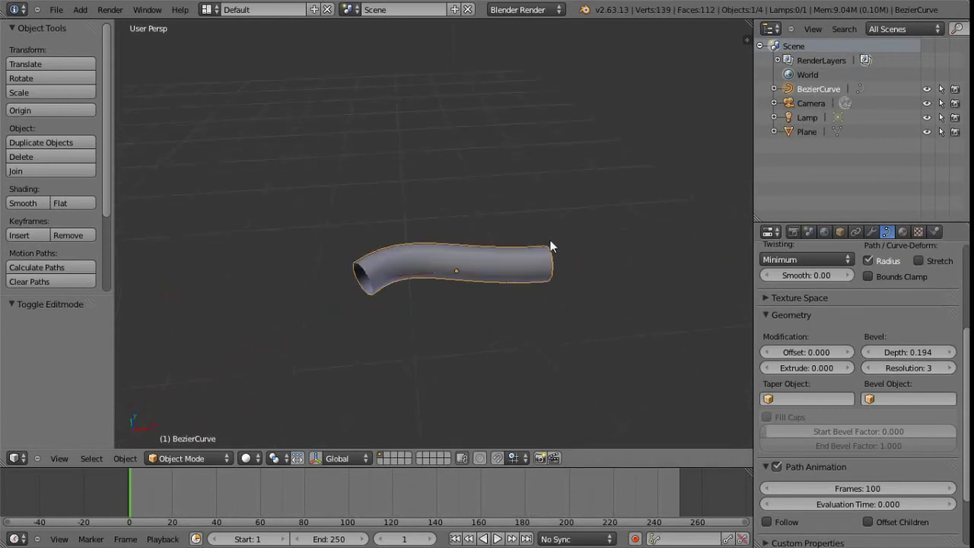
# Move the control point at one end of the curve freely in Edit Mode, and return to Object Mode.
pyautogui.moveTo(418, 303); pyautogui.dragTo(455, 282, button='middle')
pyautogui.press('Tab')
pyautogui.rightClick(403, 303)
pyautogui.press('g')
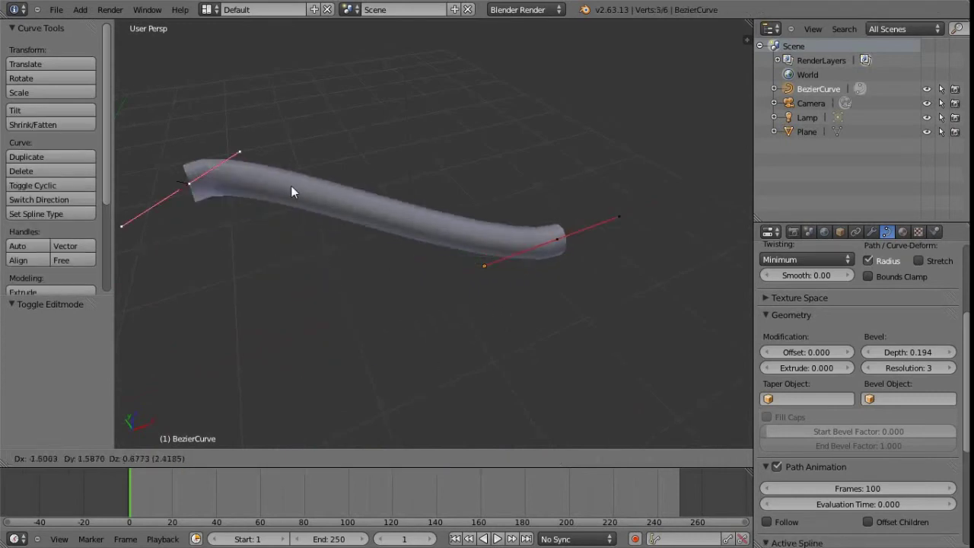
pyautogui.click(413, 258)
pyautogui.moveTo(414, 254); pyautogui.dragTo(480, 302, button='middle')
pyautogui.press('Tab')
# Convert the beveled Bezier curve to a mesh with Mesh from Curve/Meta/Surf/Text.
pyautogui.moveTo(487, 234); pyautogui.dragTo(472, 313, button='middle')
pyautogui.hotkey('alt', 'c')
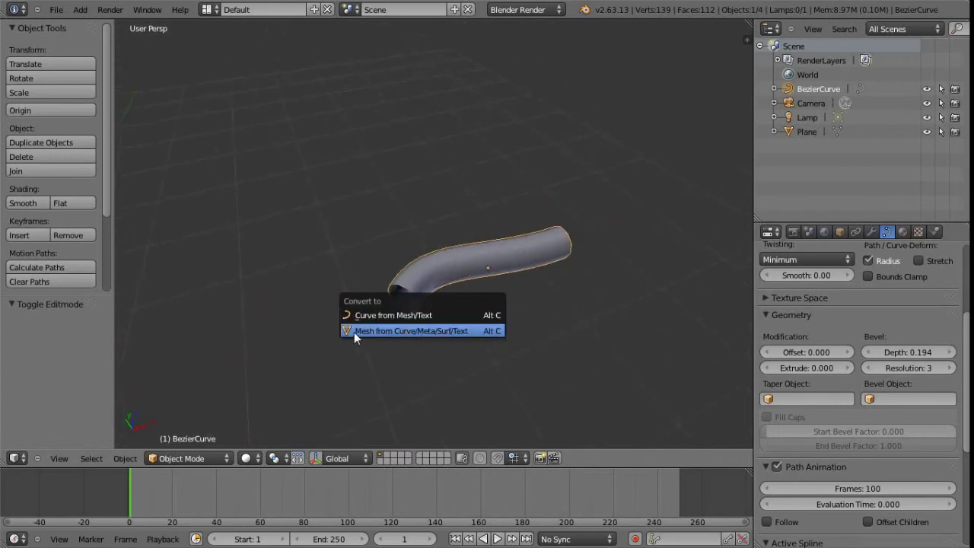
pyautogui.click(409, 331)
pyautogui.moveTo(473, 318); pyautogui.dragTo(462, 301, button='middle')
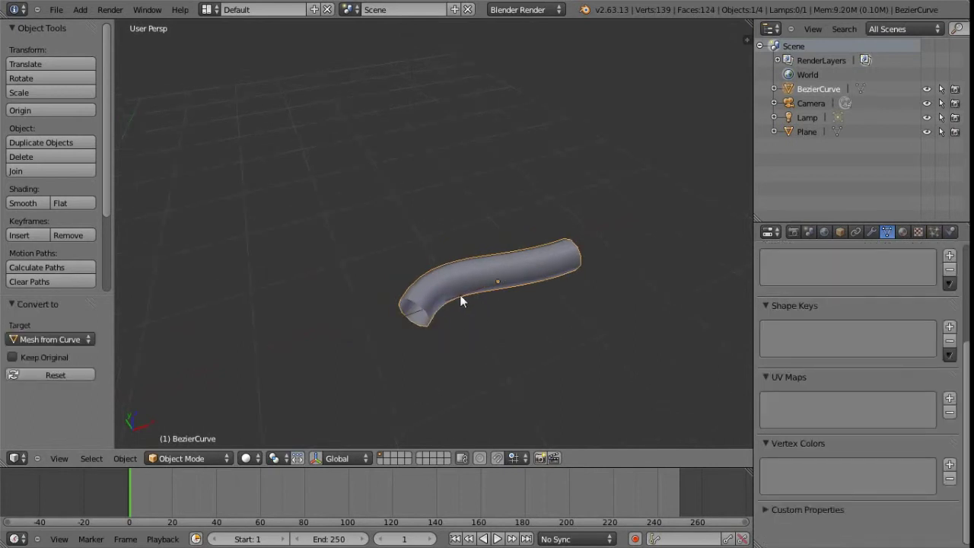
# Try extruding an edge of the converted tube mesh in Edit Mode, undo the extrusion and return to Object Mode.
pyautogui.press('Tab')
pyautogui.press('a')
pyautogui.rightClick(477, 333)
pyautogui.press('e')
pyautogui.click(490, 268)
pyautogui.hotkey('ctrl', 'z')
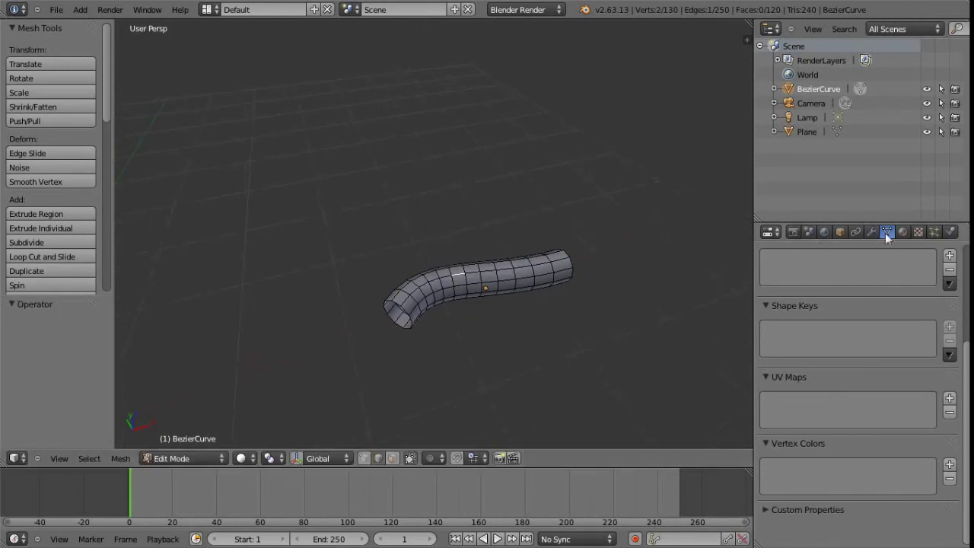
pyautogui.moveTo(509, 298); pyautogui.dragTo(362, 295, button='middle')
pyautogui.press('Tab')
# Select the flat plane and examine its subdivided mesh in Edit Mode.
pyautogui.scroll(-3, 576, 272)
pyautogui.rightClick(352, 272)
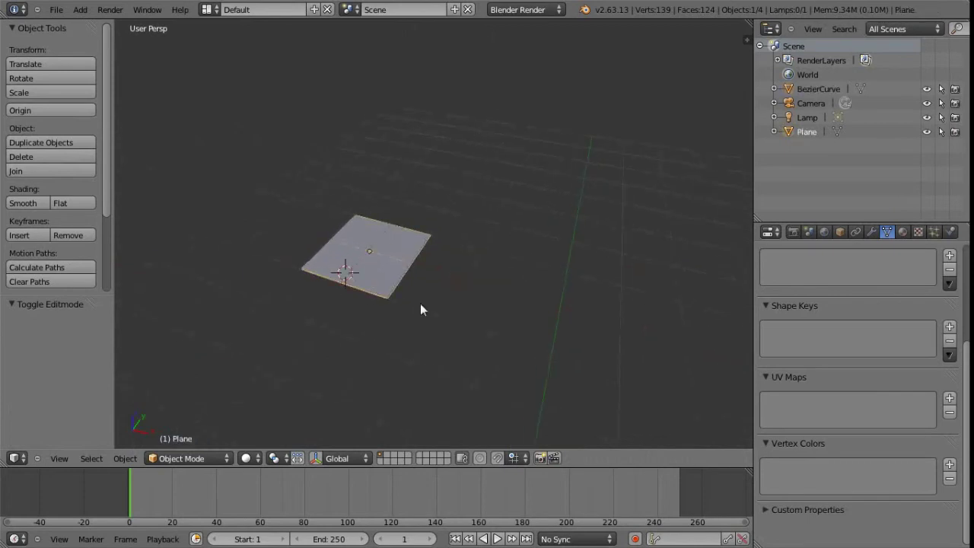
pyautogui.scroll(4, 426, 312)
pyautogui.moveTo(448, 296); pyautogui.dragTo(456, 293, button='middle')
pyautogui.press('Tab')
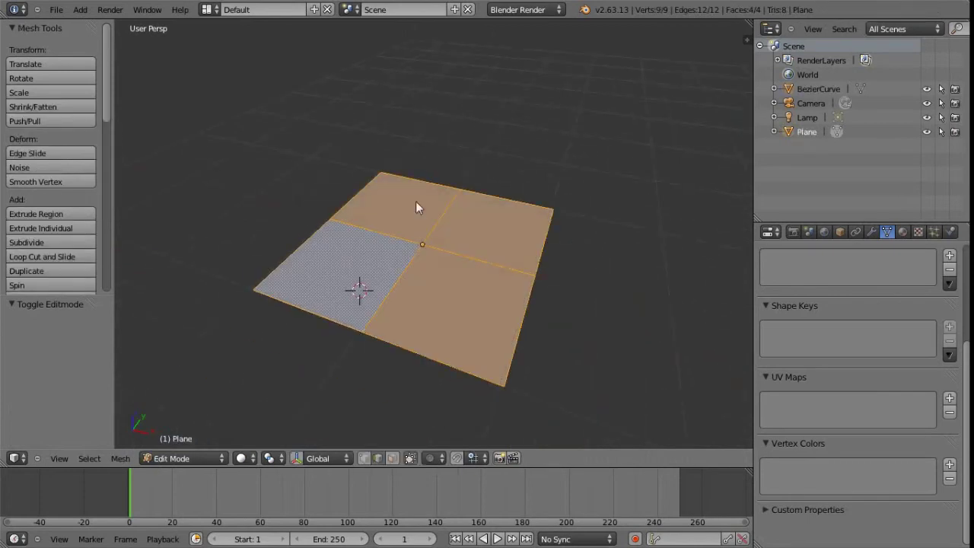
pyautogui.press('Tab')
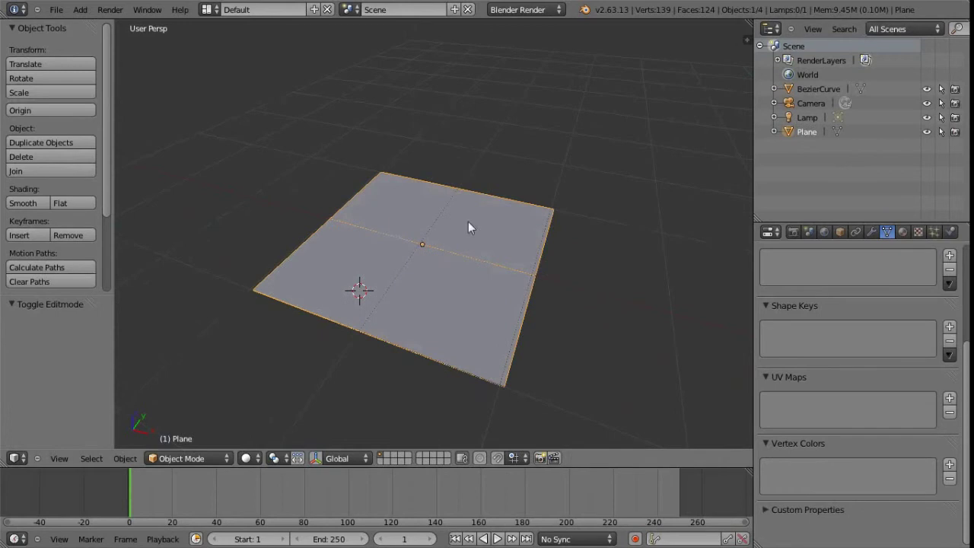
pyautogui.press('Tab')
pyautogui.scroll(-2, 450, 259)
pyautogui.moveTo(445, 174); pyautogui.dragTo(476, 256, button='middle')
pyautogui.press('Tab')
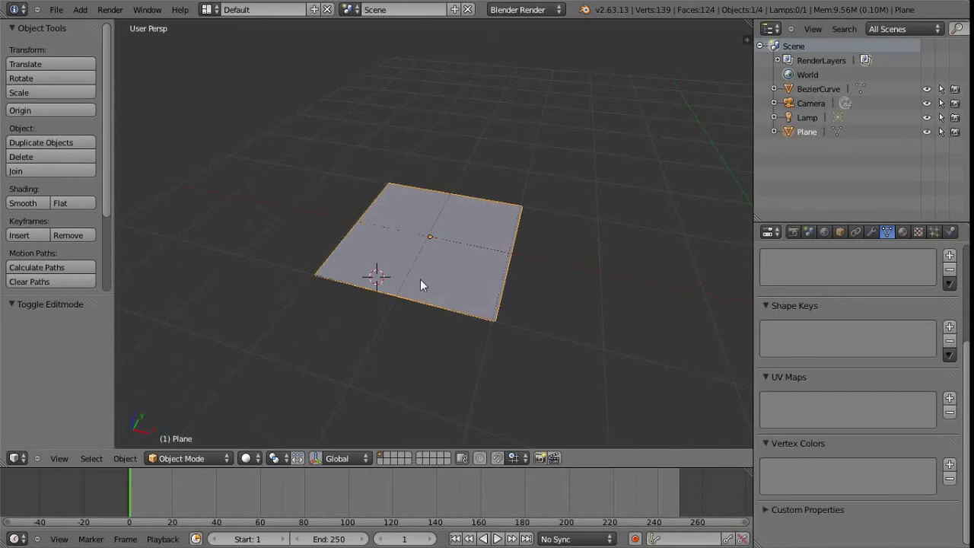
# Separate the edge loop across the plane's middle into its own object, and return to Object Mode.
pyautogui.press('Tab')
pyautogui.hotkey('ctrl', 'Tab')
pyautogui.click(398, 278)
pyautogui.keyDown('alt'); pyautogui.rightClick(416, 269); pyautogui.keyUp('alt')
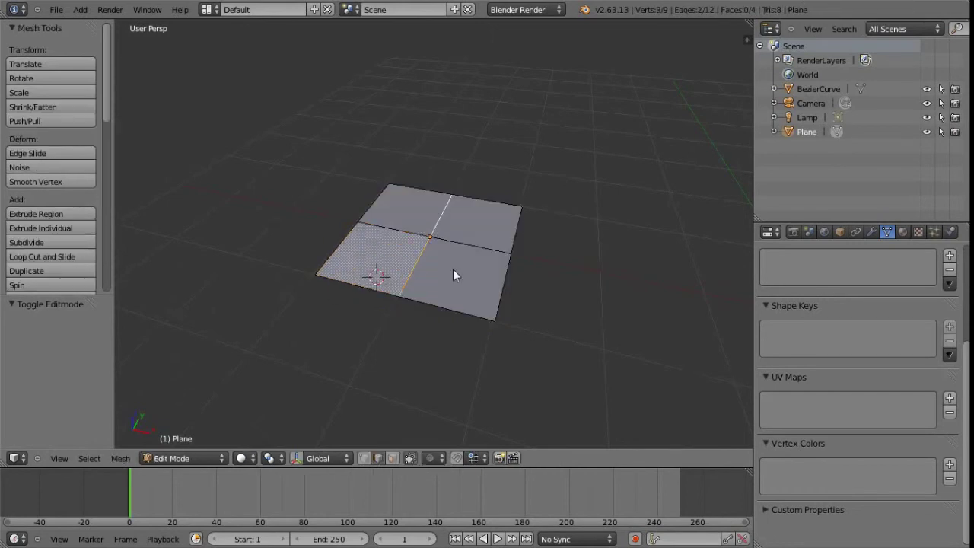
pyautogui.press('p')
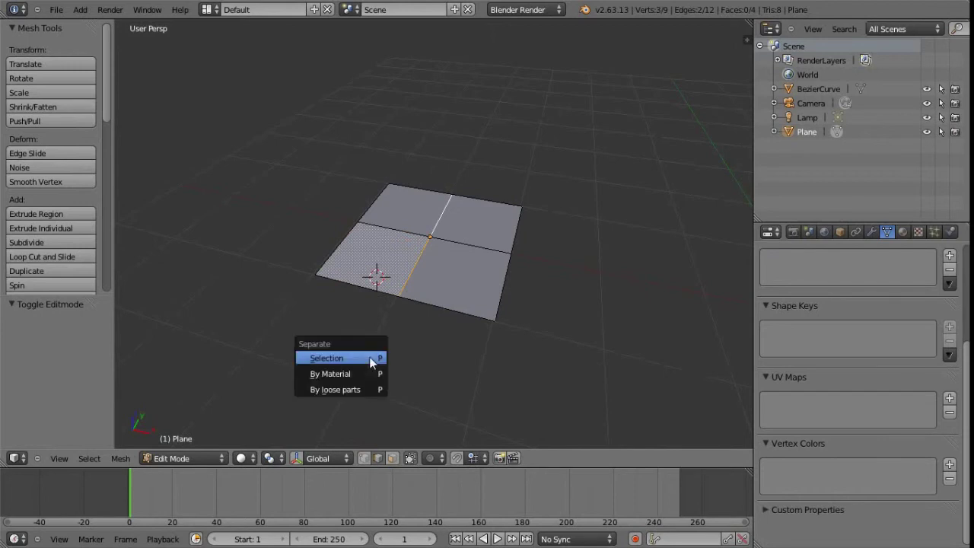
pyautogui.click(352, 362)
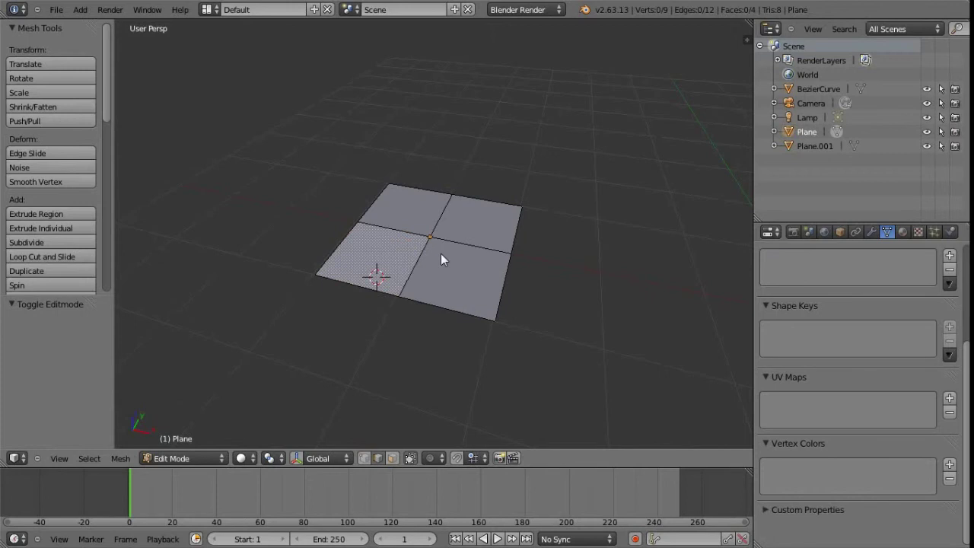
pyautogui.press('Tab')
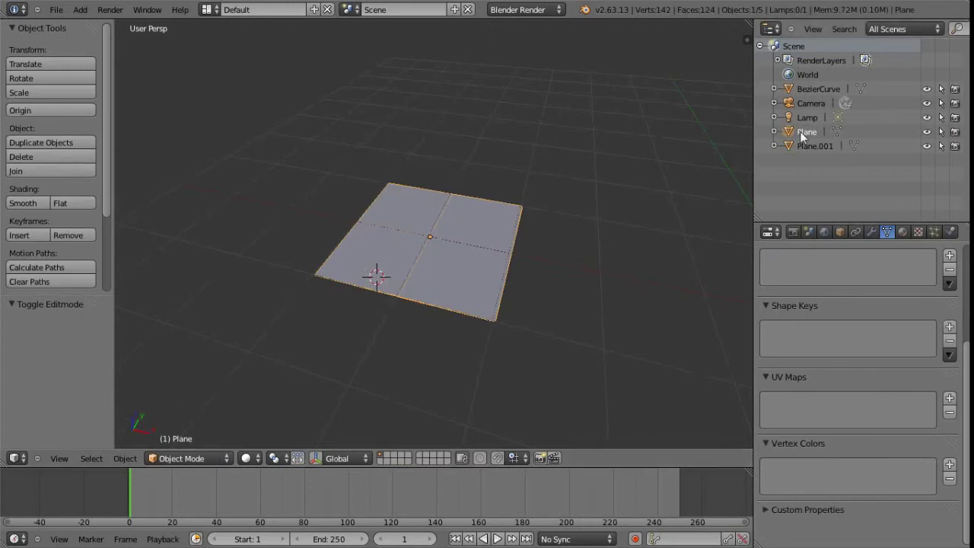
# Hide the original plane and select the separated edge object.
pyautogui.click(927, 131)
pyautogui.rightClick(419, 259)
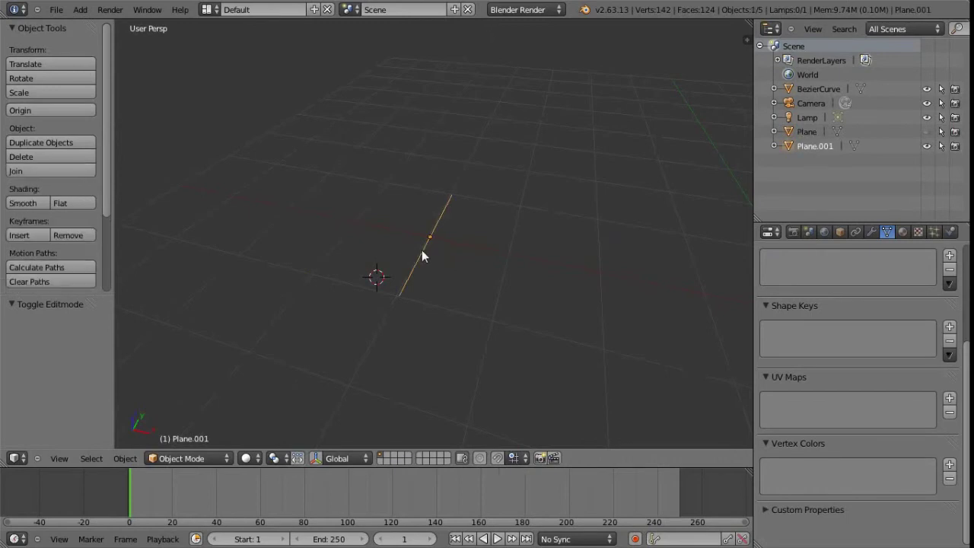
pyautogui.click(812, 144)
# Examine the separated edges and their vertex, edge and face statistics in Edit Mode.
pyautogui.moveTo(455, 268)
pyautogui.mouseDown(button='middle')
pyautogui.moveTo(403, 280)
pyautogui.moveTo(393, 322)
pyautogui.moveTo(424, 328)
pyautogui.moveTo(404, 287)
pyautogui.moveTo(388, 325)
pyautogui.moveTo(461, 257)
pyautogui.moveTo(489, 180)
pyautogui.moveTo(467, 259)
pyautogui.mouseUp(button='middle')
pyautogui.scroll(4, 463, 274)
pyautogui.scroll(-2, 463, 274)
pyautogui.scroll(-5, 446, 226)
pyautogui.moveTo(451, 263)
pyautogui.mouseDown(button='middle')
pyautogui.moveTo(420, 231)
pyautogui.moveTo(489, 271)
pyautogui.moveTo(448, 283)
pyautogui.moveTo(433, 277)
pyautogui.moveTo(443, 277)
pyautogui.mouseUp(button='middle')
pyautogui.press('Tab')
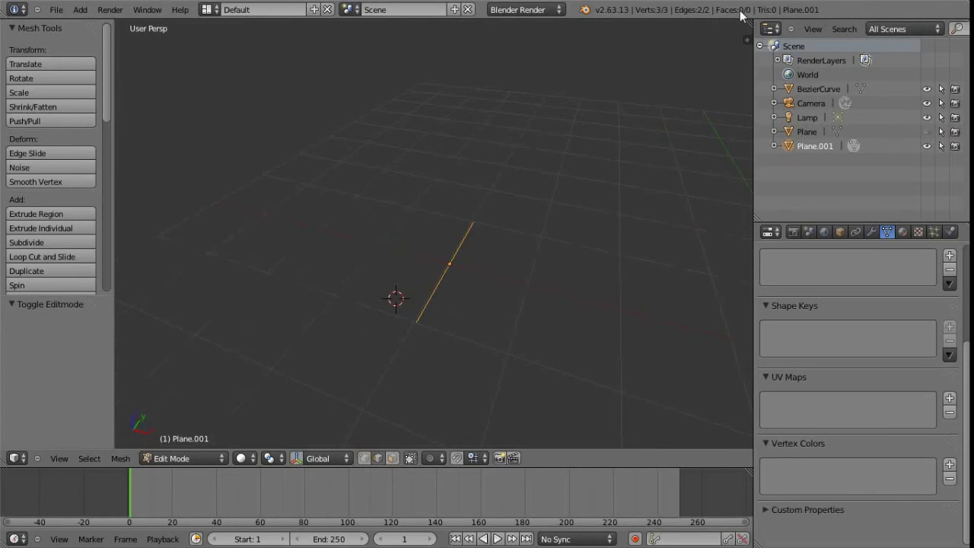
pyautogui.moveTo(550, 228); pyautogui.dragTo(454, 206, button='middle')
pyautogui.moveTo(499, 176); pyautogui.dragTo(480, 218, button='middle')
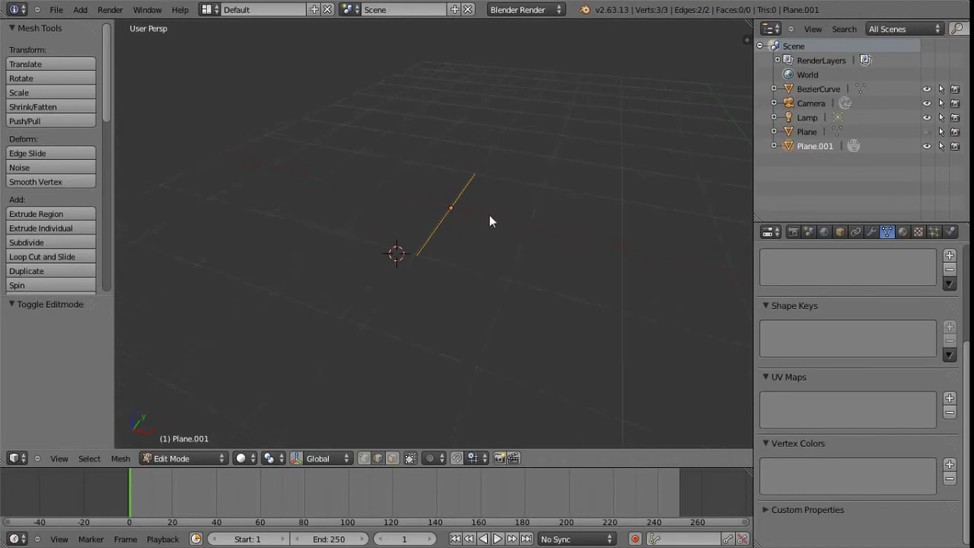
pyautogui.press('Tab')
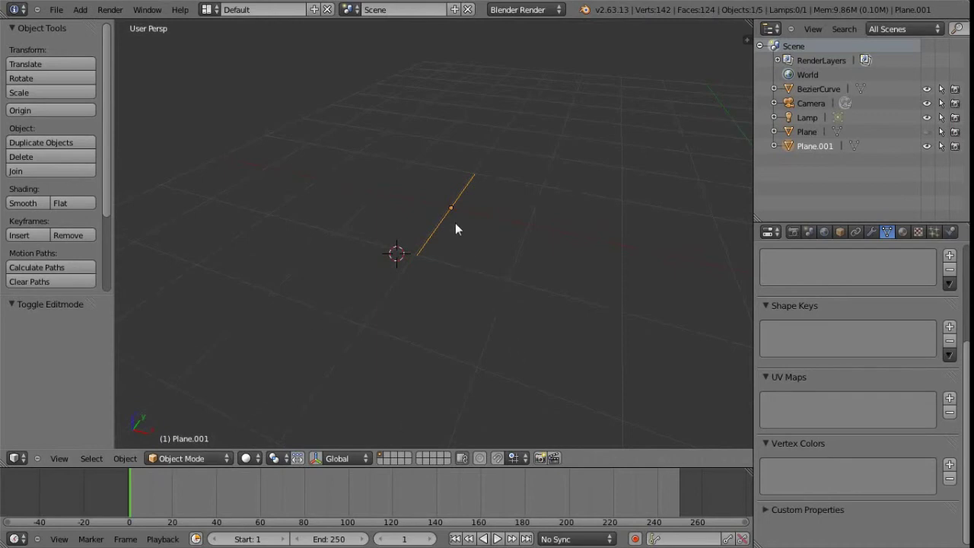
# Convert the separated edges to a curve with Curve from Mesh/Text and set its fill mode to Full.
pyautogui.hotkey('alt', 'c')
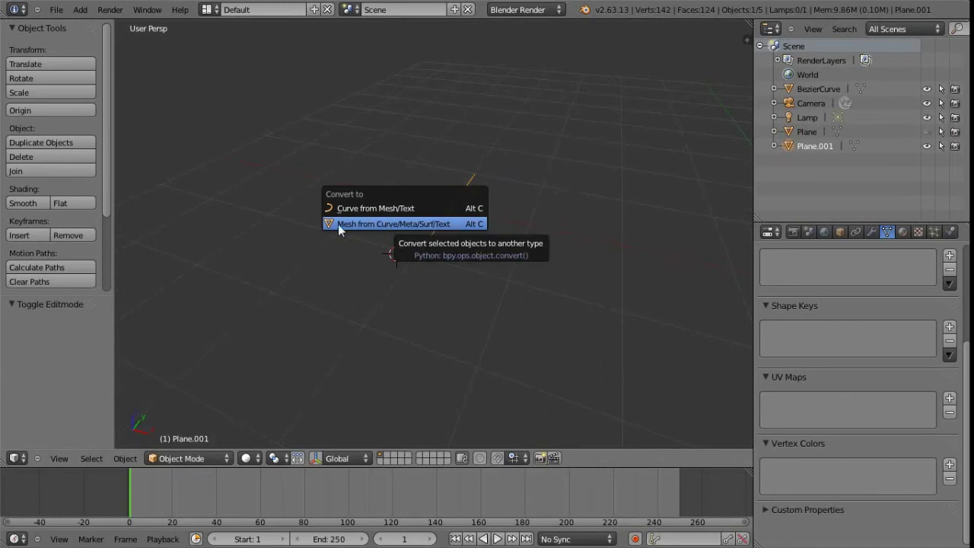
pyautogui.click(424, 208)
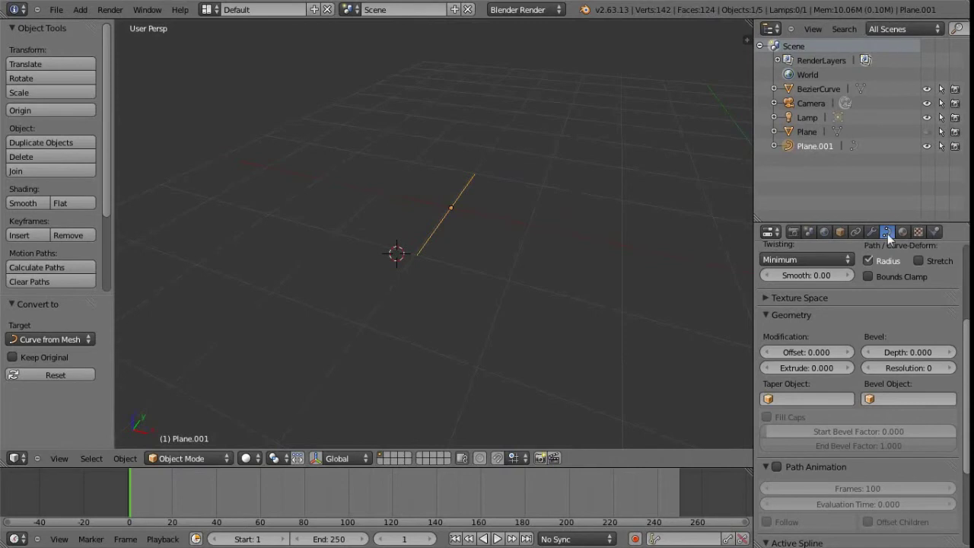
pyautogui.scroll(5, 890, 308)
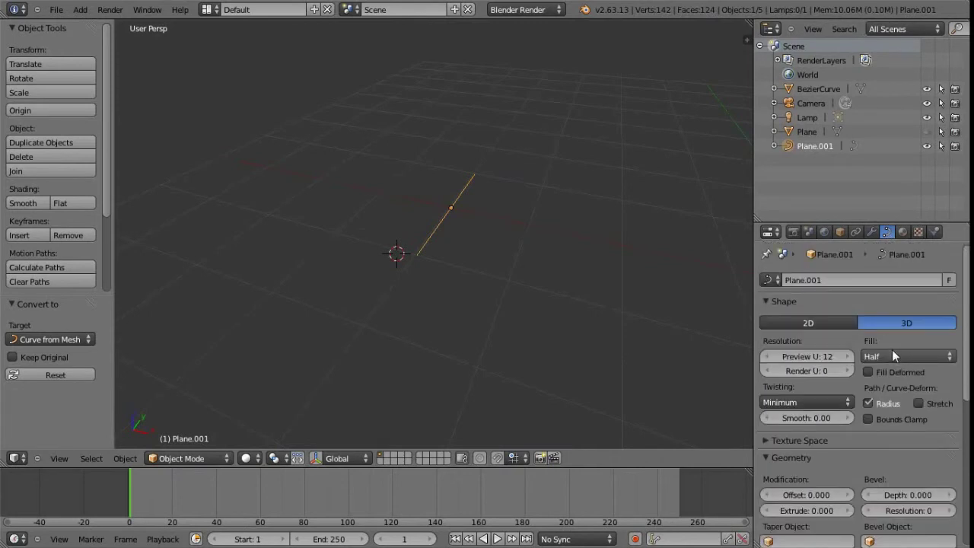
pyautogui.click(908, 353)
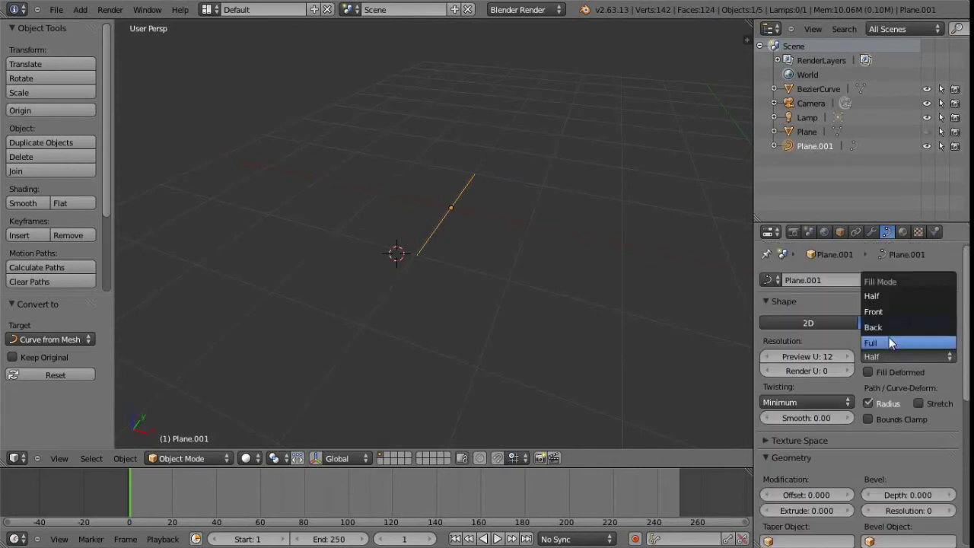
pyautogui.click(888, 337)
# Set the new curve's bevel depth to 0.103 and its bevel resolution to 3.
pyautogui.scroll(-3, 890, 350)
pyautogui.moveTo(898, 412); pyautogui.dragTo(964, 412)
pyautogui.click(951, 425)
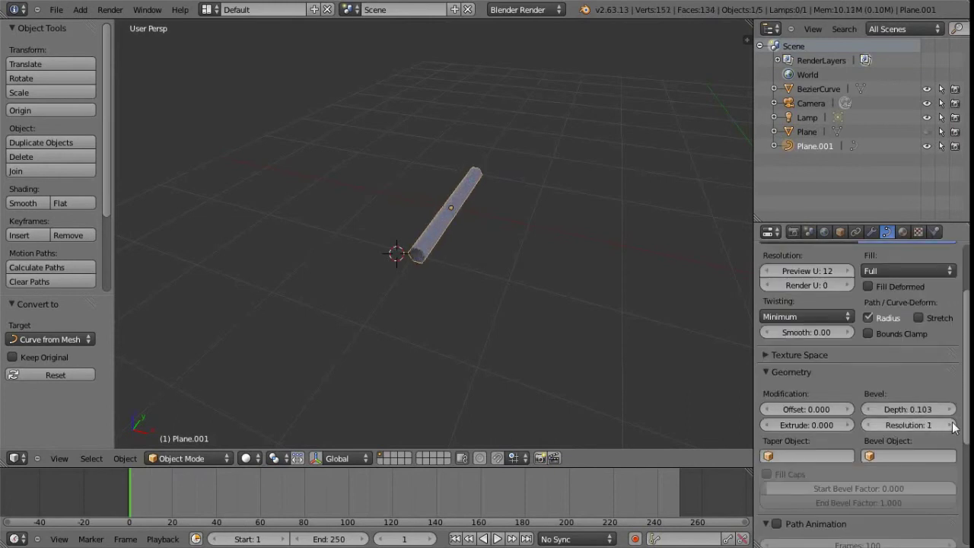
pyautogui.click(951, 425)
pyautogui.click(951, 425)
pyautogui.moveTo(492, 262); pyautogui.dragTo(435, 210, button='middle')
pyautogui.scroll(3, 424, 249)
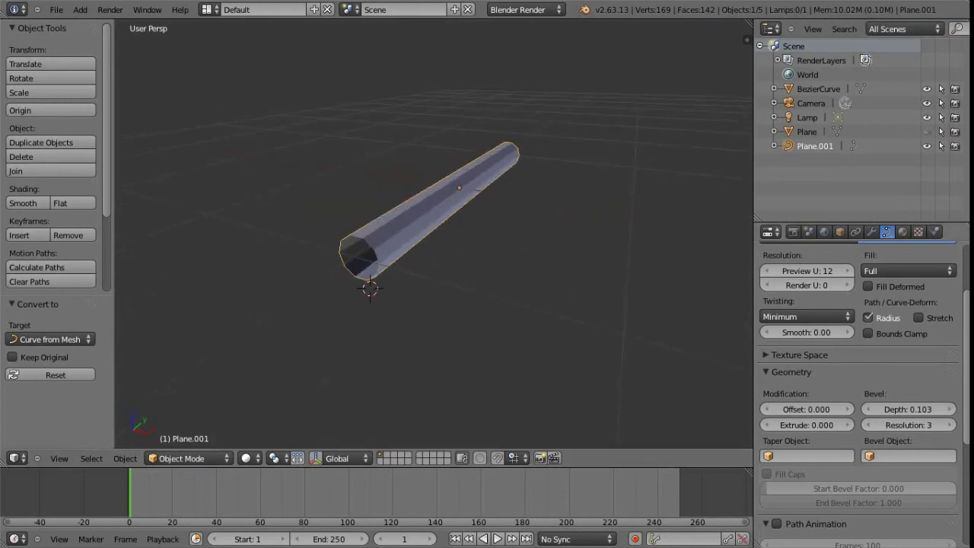
# Enable smooth shading for the curve's active spline and enter Edit Mode.
pyautogui.scroll(-4, 923, 387)
pyautogui.scroll(-3, 923, 380)
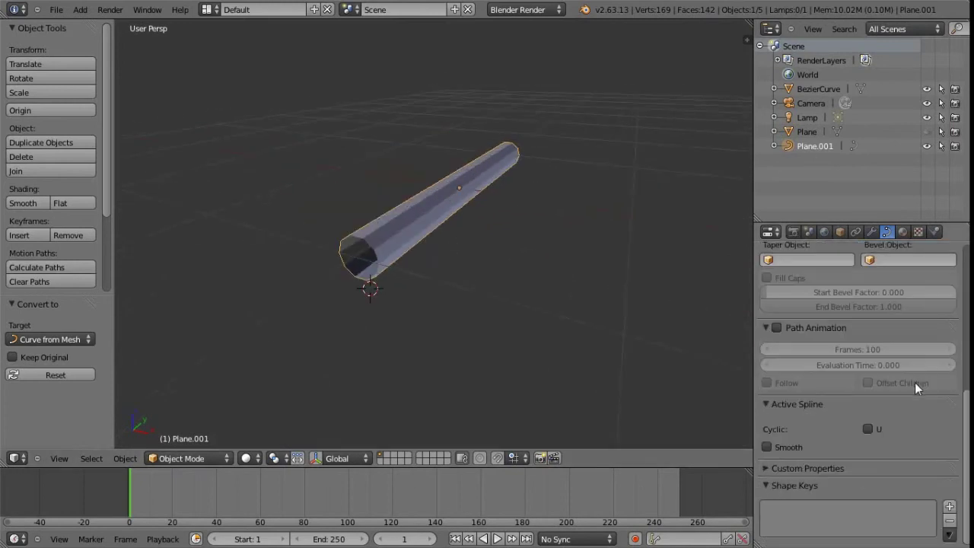
pyautogui.click(767, 447)
pyautogui.moveTo(467, 283)
pyautogui.mouseDown(button='middle')
pyautogui.moveTo(495, 265)
pyautogui.moveTo(474, 279)
pyautogui.moveTo(504, 284)
pyautogui.moveTo(472, 296)
pyautogui.mouseUp(button='middle')
pyautogui.scroll(-4, 489, 274)
pyautogui.scroll(10, 882, 369)
pyautogui.scroll(5, 467, 296)
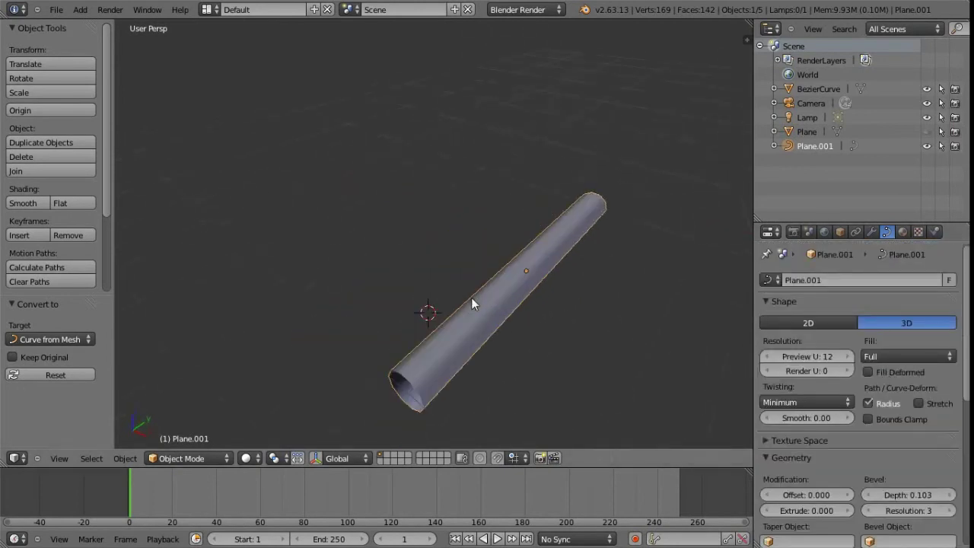
pyautogui.press('Tab')
pyautogui.scroll(-3, 474, 298)
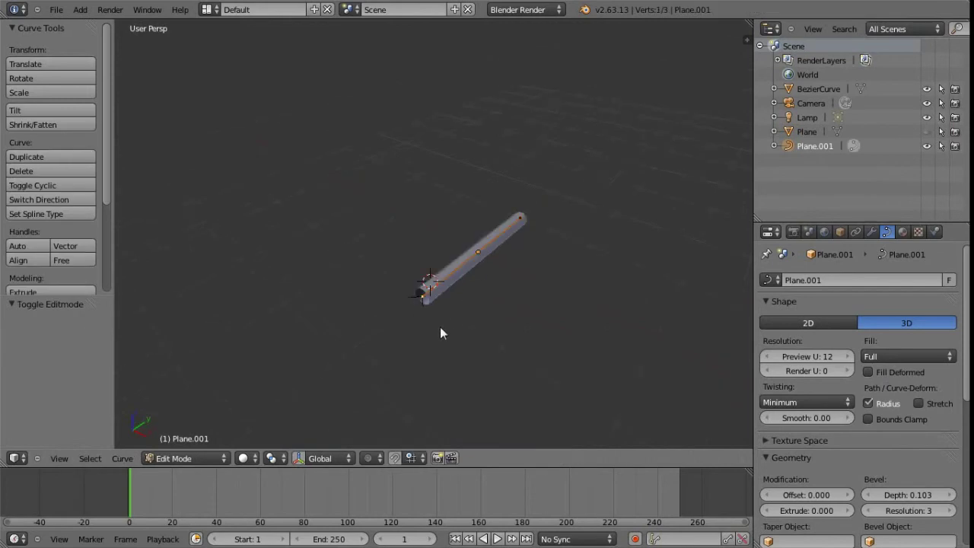
# Try moving the control point at the curve's end, and undo the move.
pyautogui.press('g')
pyautogui.rightClick(413, 245)
pyautogui.moveTo(484, 293); pyautogui.dragTo(426, 284, button='middle')
pyautogui.press('g')
pyautogui.click(424, 272)
pyautogui.hotkey('ctrl', 'z')
pyautogui.moveTo(450, 320); pyautogui.dragTo(366, 270, button='middle')
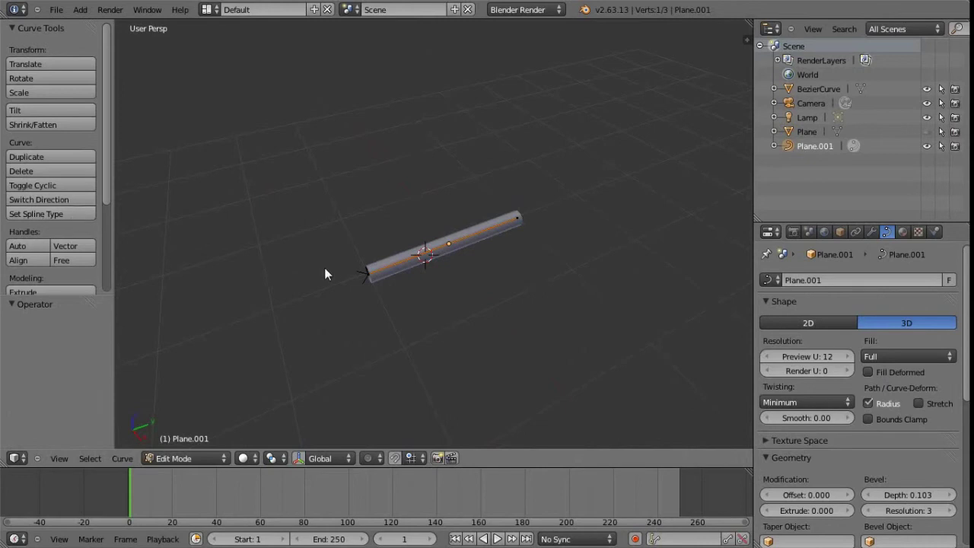
# Set the spline type of the whole curve to Bezier, and try rotating its end control point by about 20 degrees.
pyautogui.press('a')
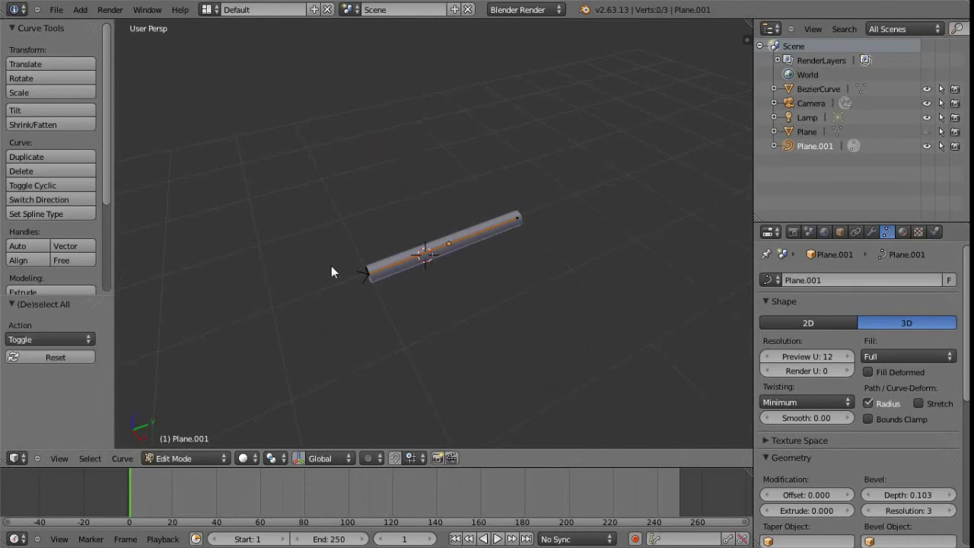
pyautogui.click(33, 214)
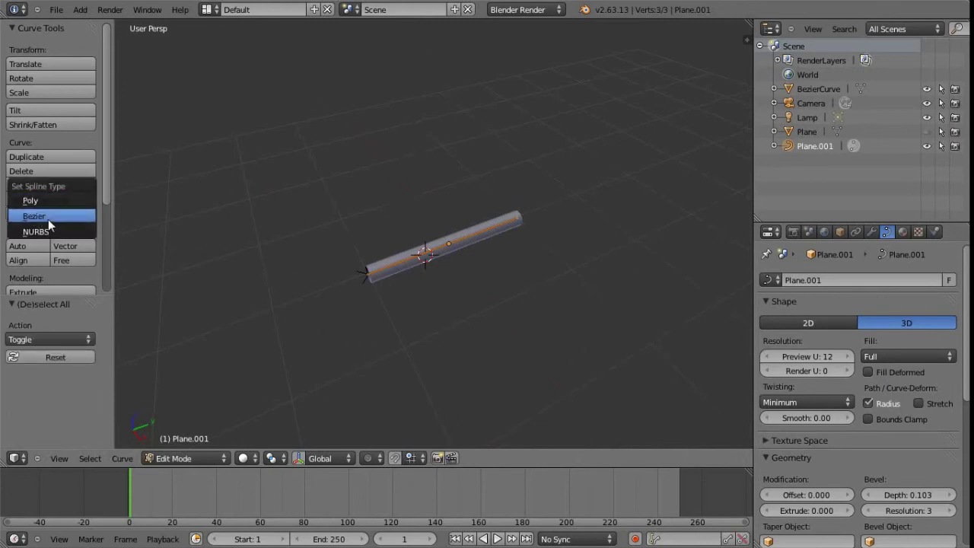
pyautogui.click(47, 217)
pyautogui.press('r')
pyautogui.click(410, 343)
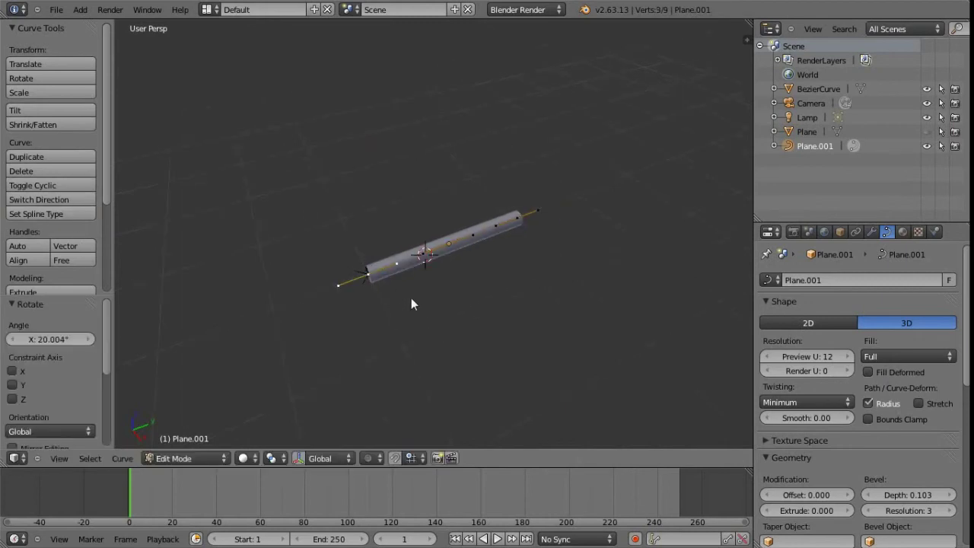
# Set the handle type of all the curve's control points to Aligned.
pyautogui.press('a')
pyautogui.press('a')
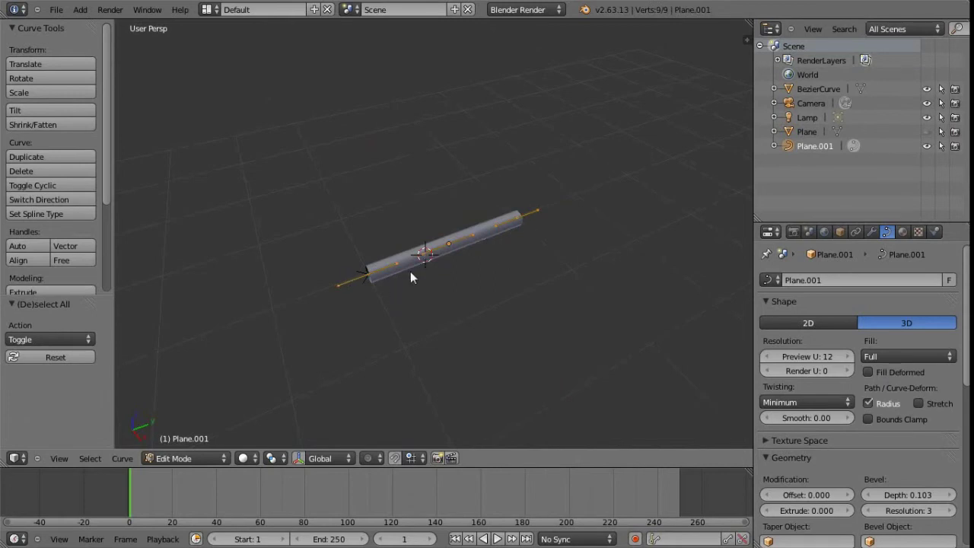
pyautogui.press('v')
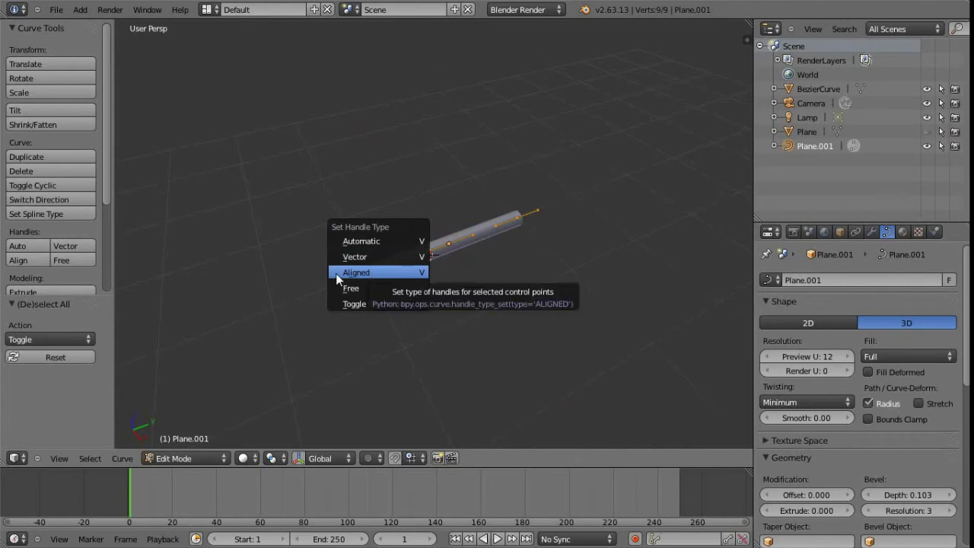
pyautogui.click(383, 272)
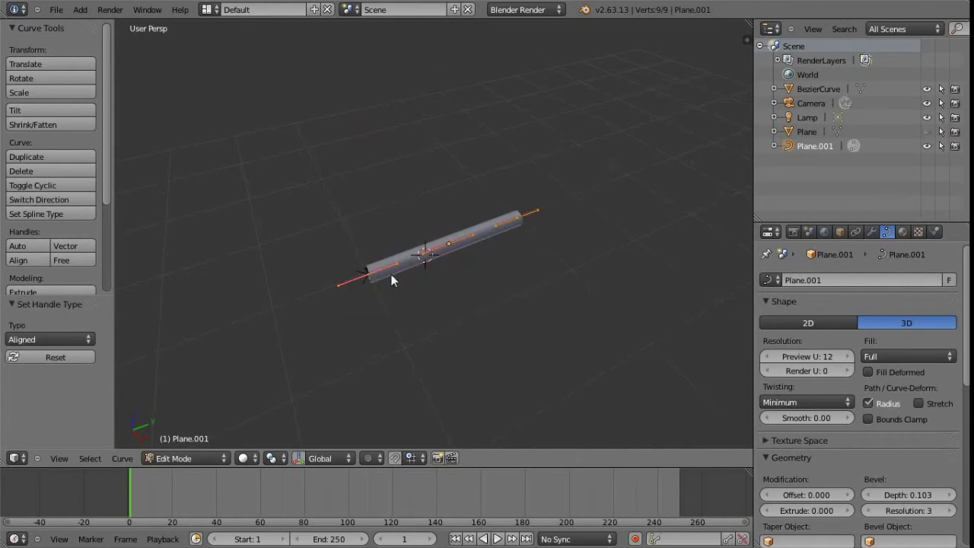
# Rotate the curve's end control point by about 69 degrees and move it freely to bend the tube.
pyautogui.press('r')
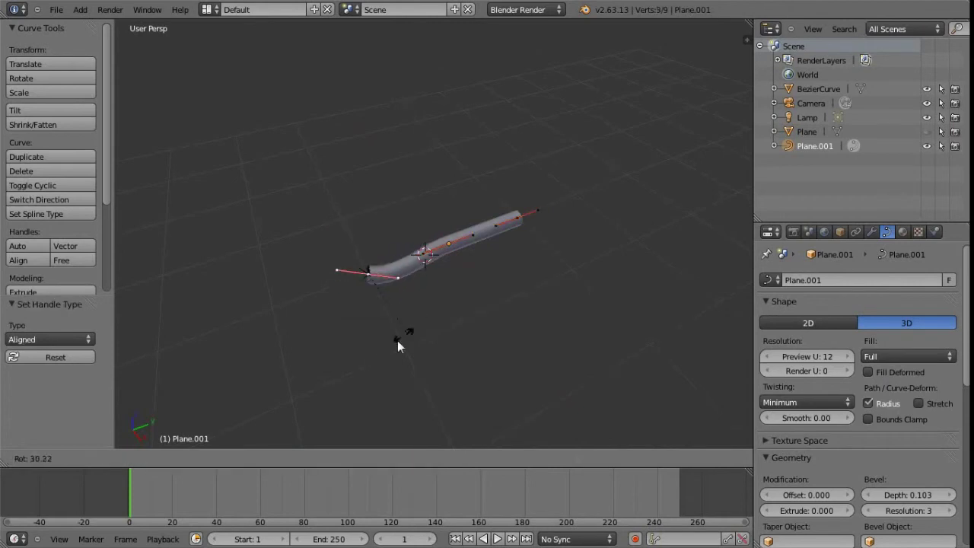
pyautogui.click(359, 356)
pyautogui.scroll(4, 508, 341)
pyautogui.scroll(-2, 507, 319)
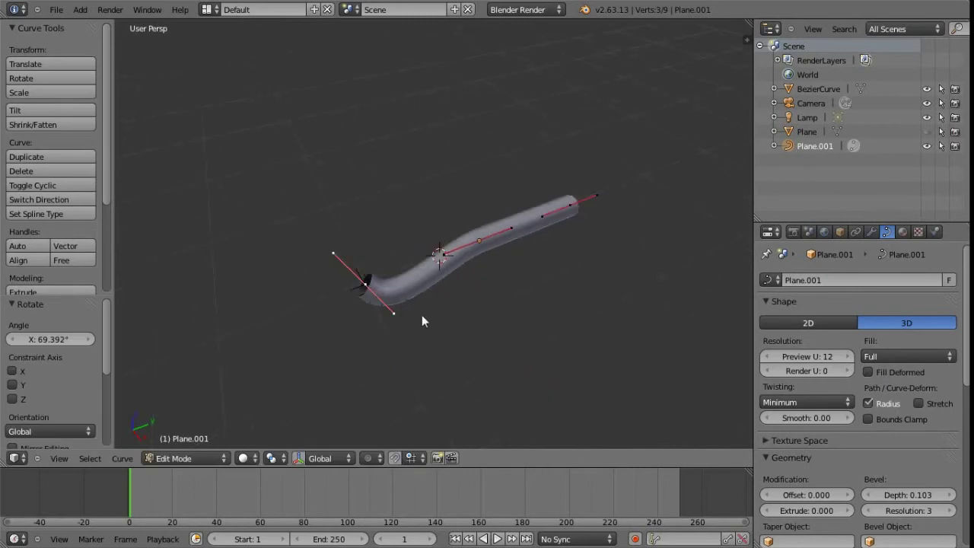
pyautogui.press('g')
pyautogui.click(381, 336)
# Leave edit mode on the bent tube curve and convert it to a mesh.
pyautogui.keyDown('shift'); pyautogui.moveTo(435, 355); pyautogui.dragTo(419, 302, button='middle'); pyautogui.keyUp('shift')
pyautogui.scroll(-2, 394, 266)
pyautogui.moveTo(394, 265); pyautogui.dragTo(436, 287, button='middle')
pyautogui.press('Tab')
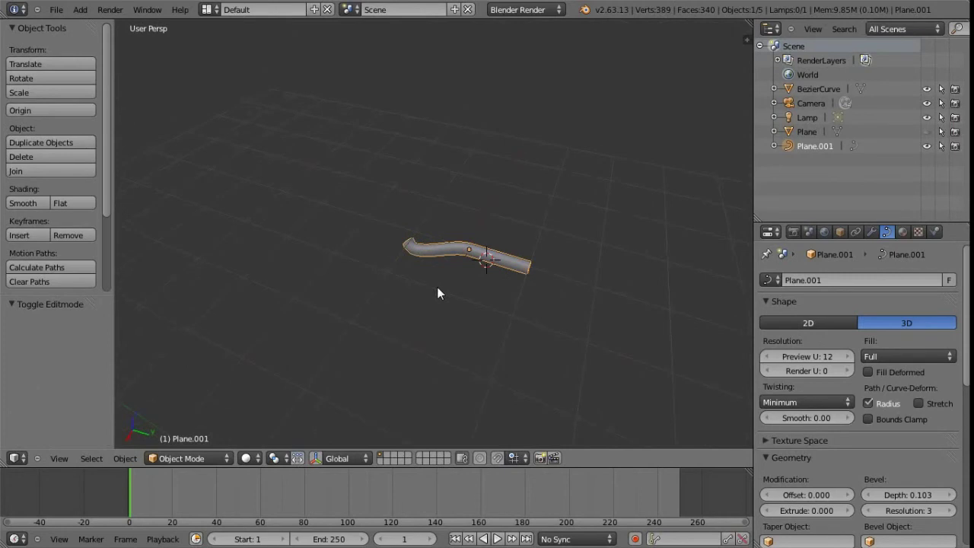
pyautogui.hotkey('alt', 'c')
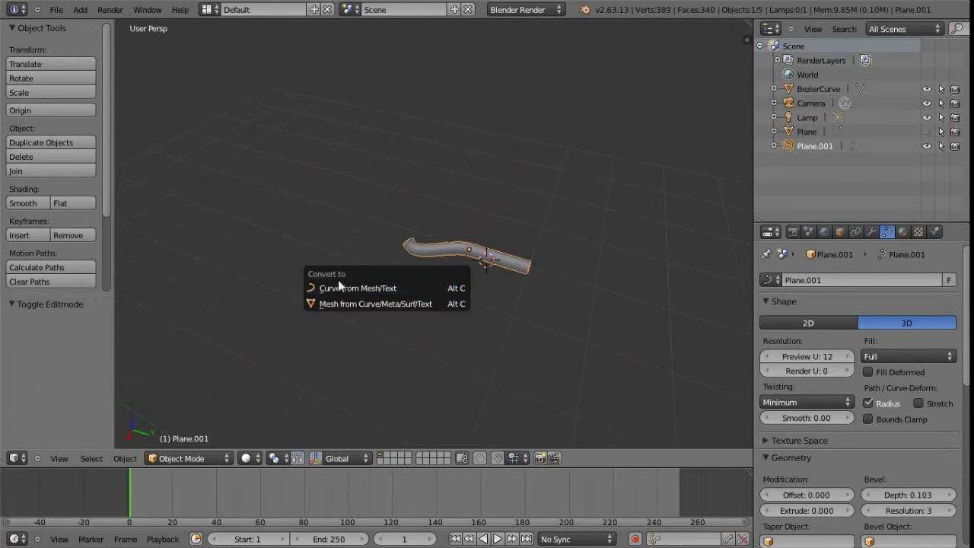
pyautogui.click(404, 308)
# Try extruding a single face of the tube mesh in face selection mode, undo the extrusion, and leave edit mode.
pyautogui.press('Tab')
pyautogui.scroll(2, 459, 274)
pyautogui.rightClick(458, 274)
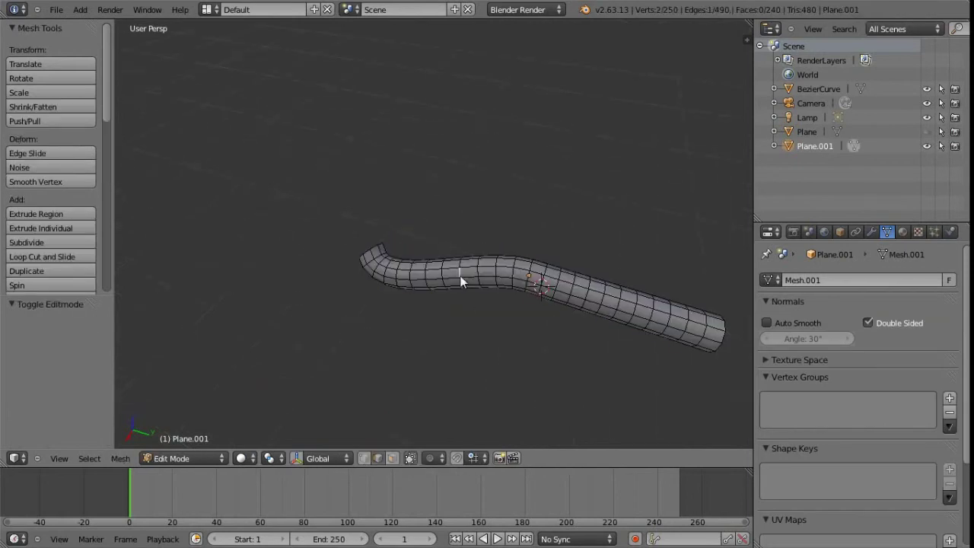
pyautogui.hotkey('ctrl', 'Tab')
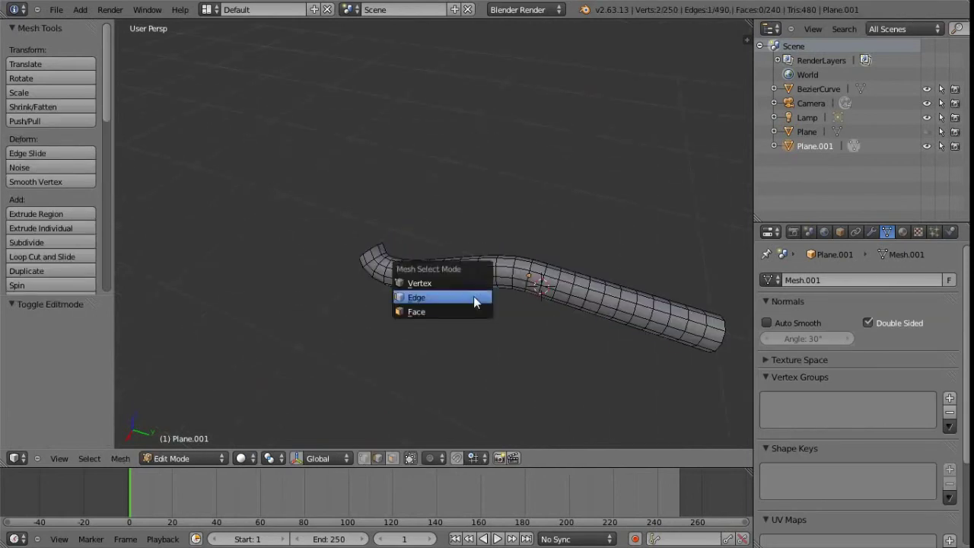
pyautogui.click(443, 310)
pyautogui.press('e')
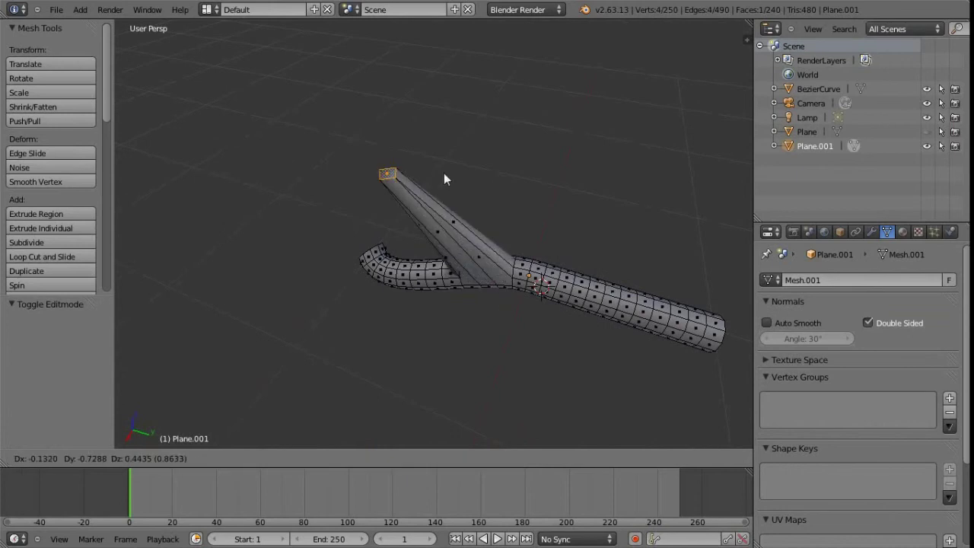
pyautogui.rightClick(505, 305)
pyautogui.hotkey('ctrl', 'z')
pyautogui.moveTo(550, 340); pyautogui.dragTo(647, 281, button='middle')
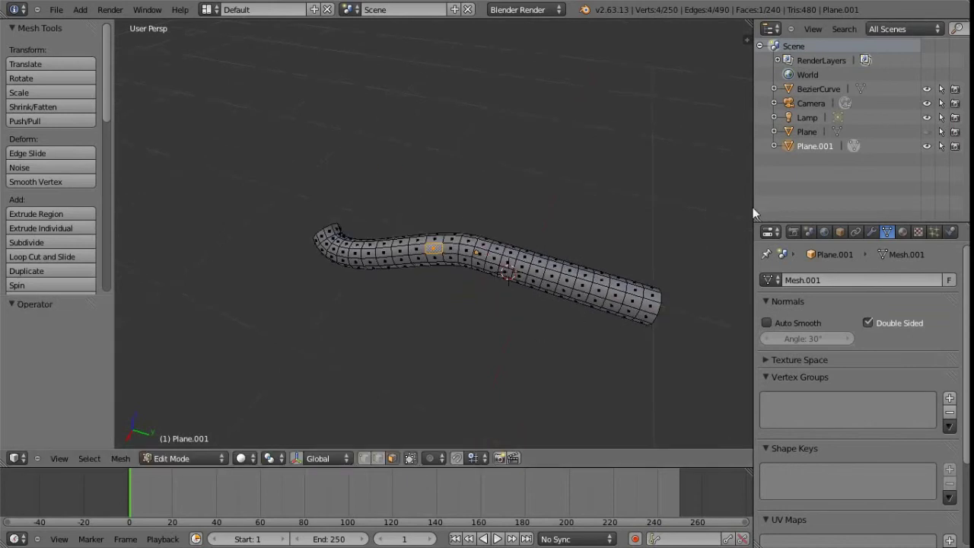
pyautogui.moveTo(484, 302); pyautogui.dragTo(489, 206, button='middle')
pyautogui.press('Tab')
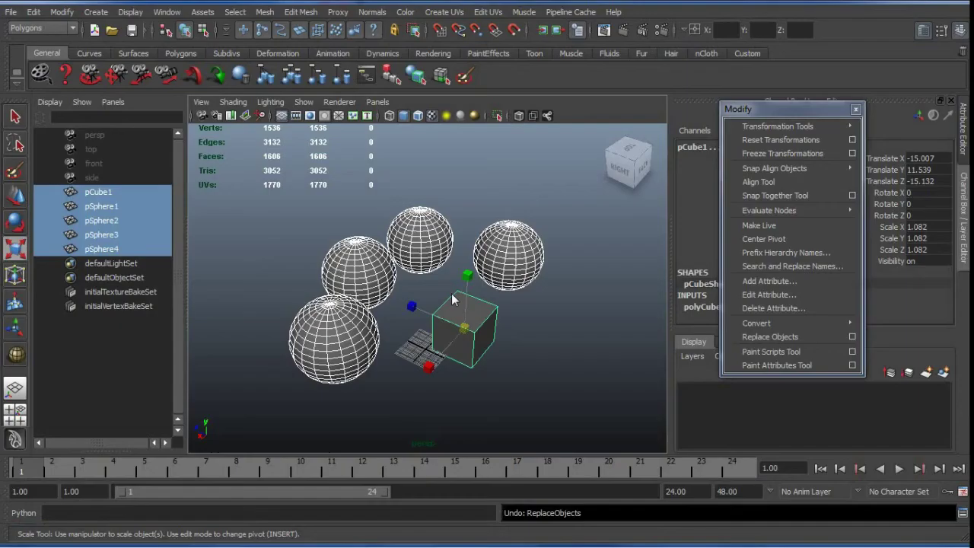
# In Maya, select the four spheres with the cube last, and replace the spheres with copies of the cube using Replace Objects.
pyautogui.keyDown('shift'); pyautogui.click(451, 293); pyautogui.keyUp('shift')
pyautogui.click(535, 341)
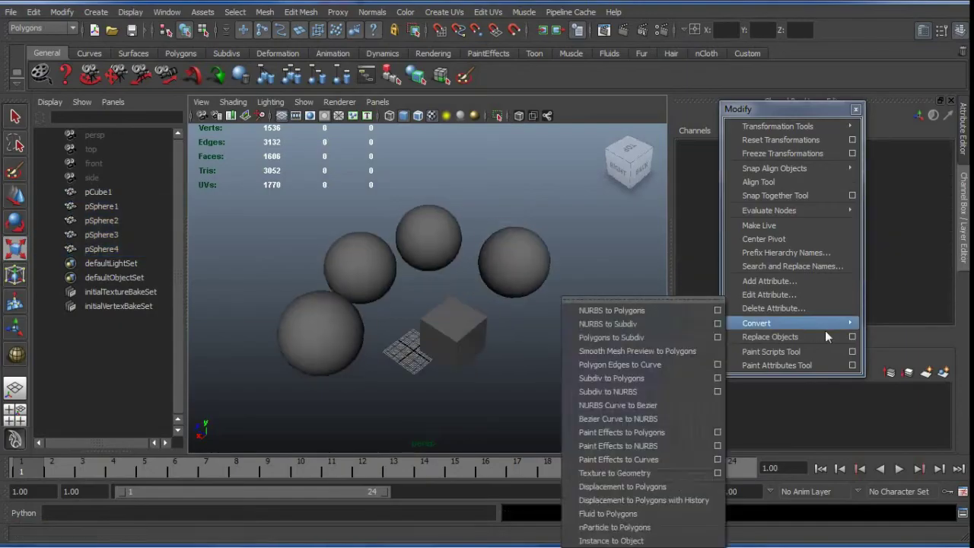
pyautogui.press('r')
pyautogui.keyDown('alt'); pyautogui.moveTo(463, 299); pyautogui.dragTo(470, 337); pyautogui.keyUp('alt')
pyautogui.keyDown('shift'); pyautogui.click(455, 301); pyautogui.keyUp('shift')
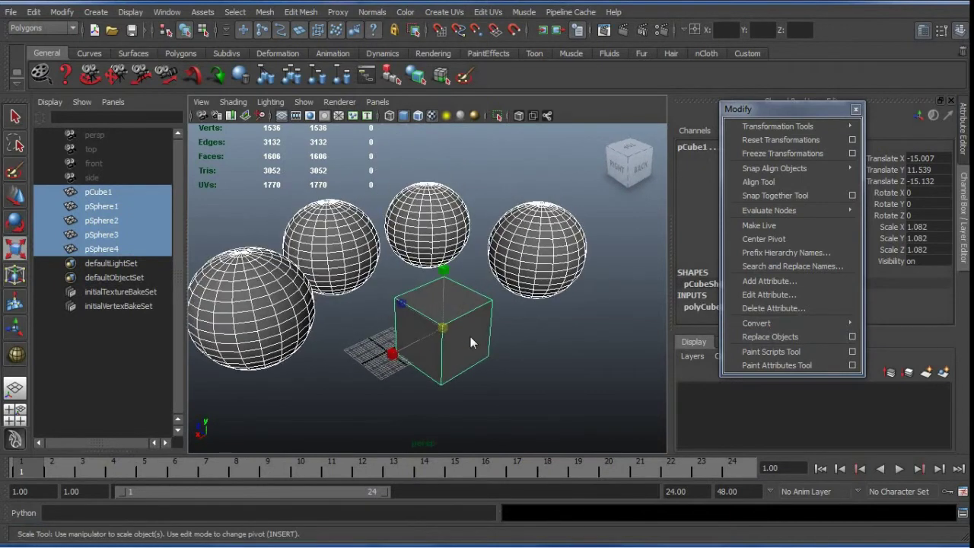
pyautogui.click(794, 338)
pyautogui.keyDown('alt'); pyautogui.moveTo(442, 293); pyautogui.dragTo(502, 298); pyautogui.keyUp('alt')
# Open the Replace Objects options to review the attributes to copy and the copy types, and close them.
pyautogui.click(851, 338)
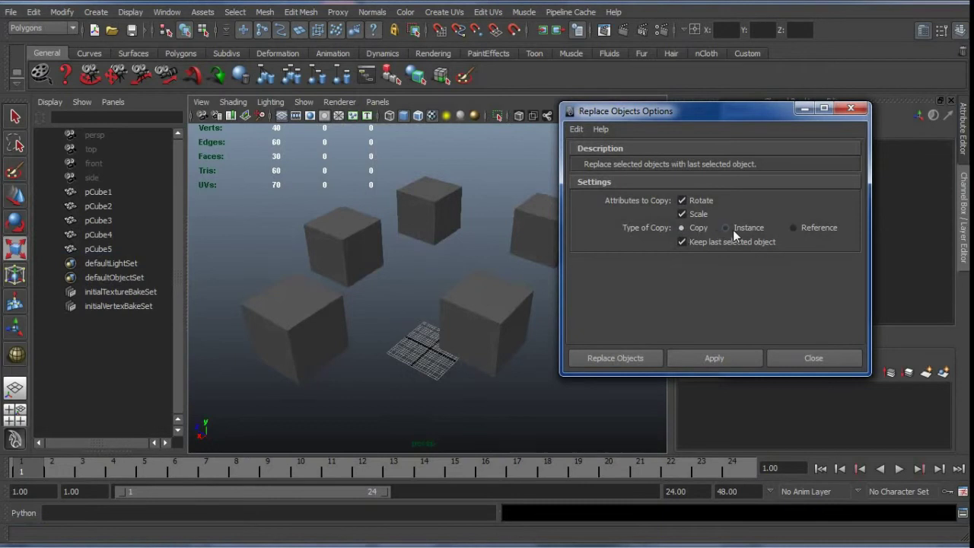
pyautogui.click(784, 358)
pyautogui.keyDown('alt'); pyautogui.moveTo(470, 316); pyautogui.dragTo(445, 275); pyautogui.keyUp('alt')
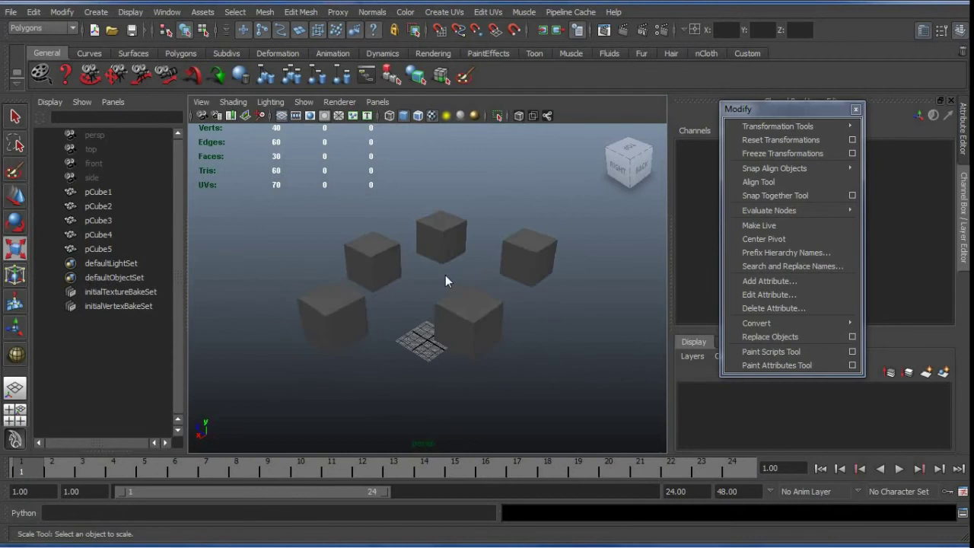
# Switch to Blender and examine the plane, cone and icosphere objects together with the mesh data beneath each in the outliner.
pyautogui.hotkey('alt', 'Tab')
pyautogui.hotkey('alt', 'Tab')
pyautogui.moveTo(443, 274); pyautogui.dragTo(476, 240, button='middle')
pyautogui.moveTo(421, 291); pyautogui.dragTo(492, 247, button='middle')
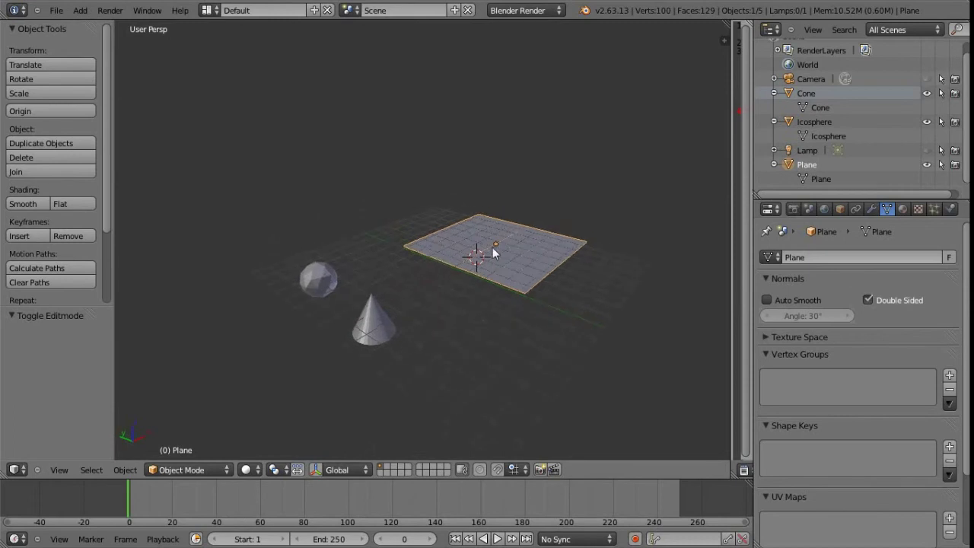
pyautogui.rightClick(379, 329)
pyautogui.rightClick(319, 285)
pyautogui.moveTo(418, 302)
pyautogui.mouseDown(button='middle')
pyautogui.moveTo(403, 317)
pyautogui.moveTo(426, 304)
pyautogui.mouseUp(button='middle')
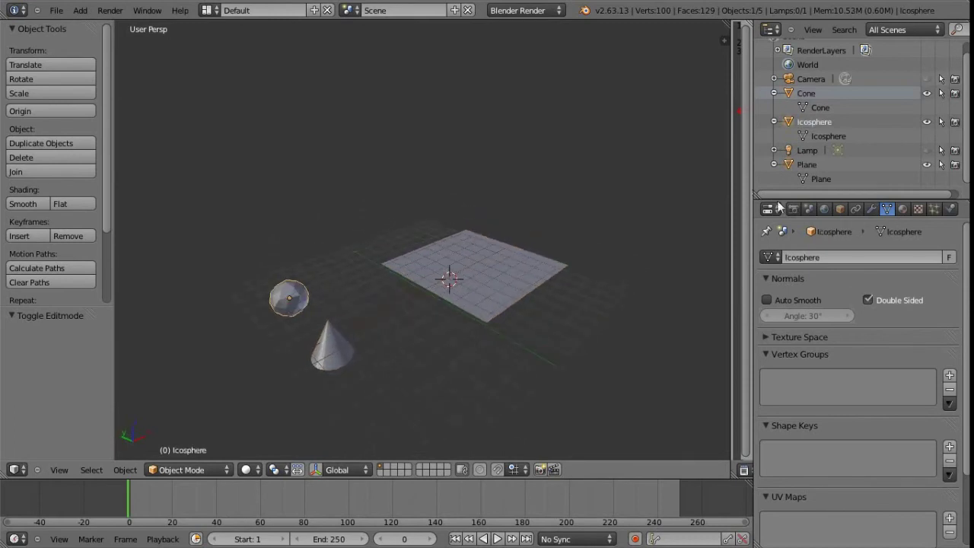
pyautogui.click(773, 93)
pyautogui.click(773, 103)
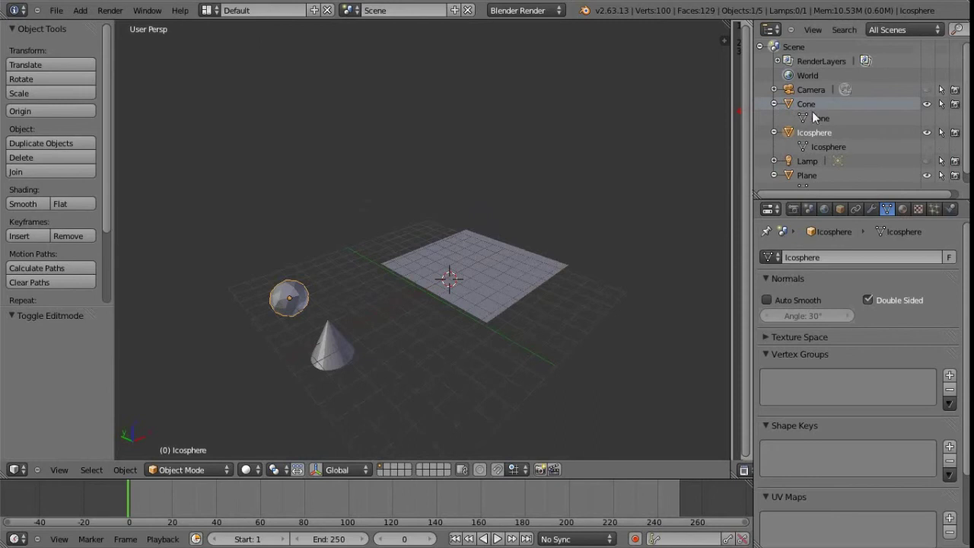
pyautogui.scroll(-1, 821, 135)
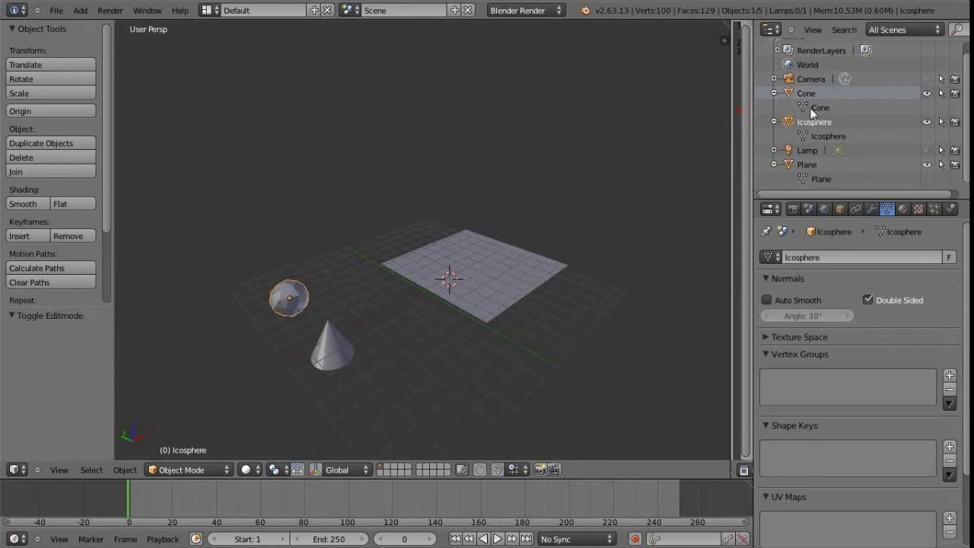
# Rename the plane's mesh data to PlaneSailing, and return to object mode.
pyautogui.click(821, 178)
pyautogui.click(825, 255)
pyautogui.press('End')
pyautogui.write('Sailing')
pyautogui.press('Return')
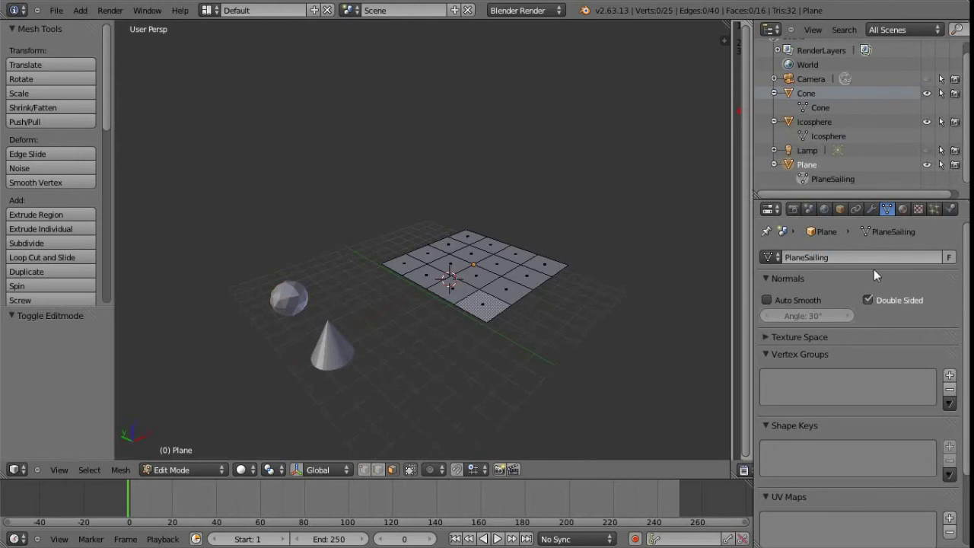
pyautogui.moveTo(499, 277); pyautogui.dragTo(532, 282, button='middle')
pyautogui.press('Tab')
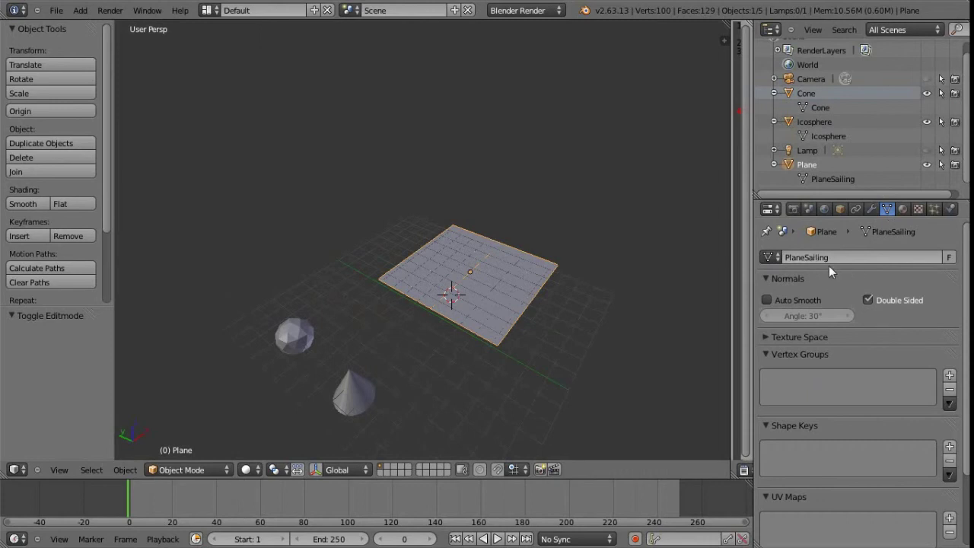
# Try swapping the plane's mesh data for the unused tube mesh named Mesh, and undo the swap.
pyautogui.click(770, 258)
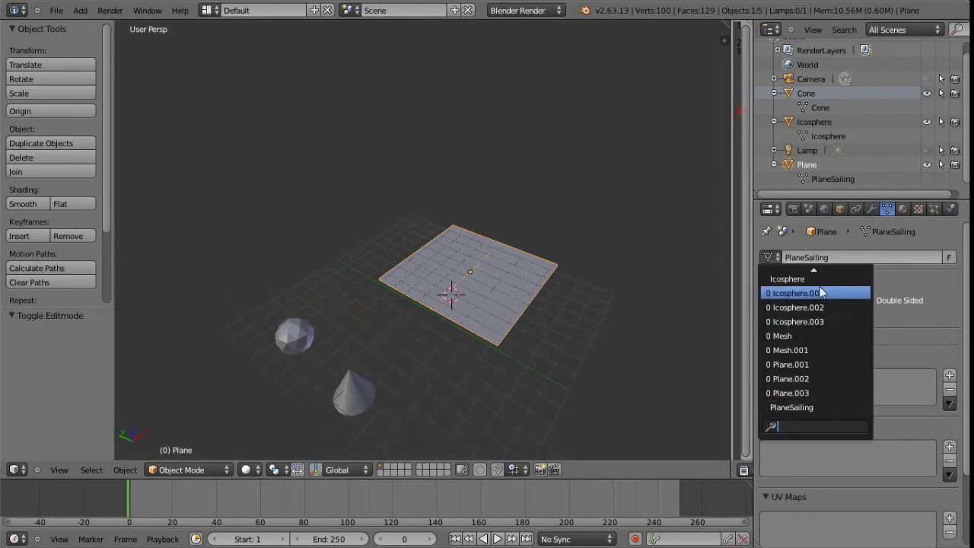
pyautogui.moveTo(817, 270)
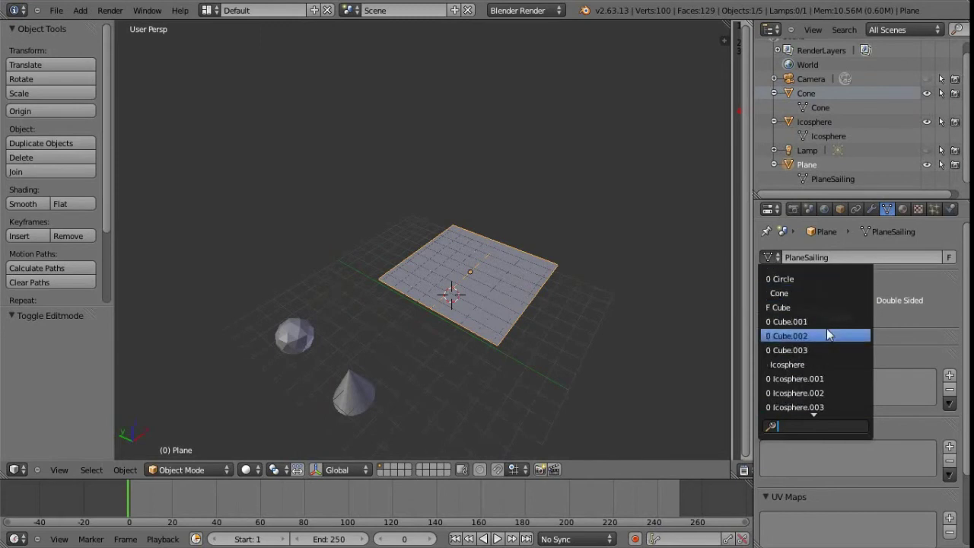
pyautogui.moveTo(823, 412)
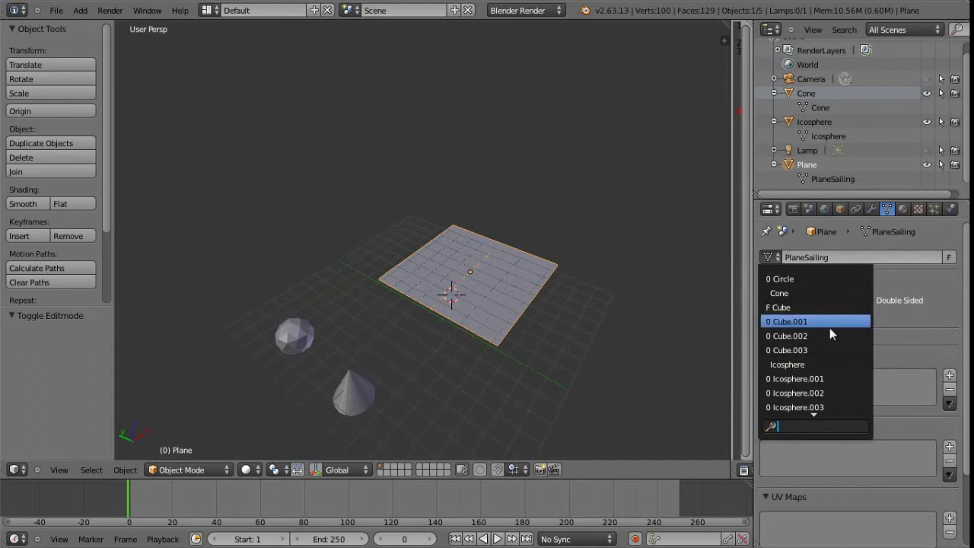
pyautogui.scroll(-6, 816, 419)
pyautogui.scroll(6, 822, 281)
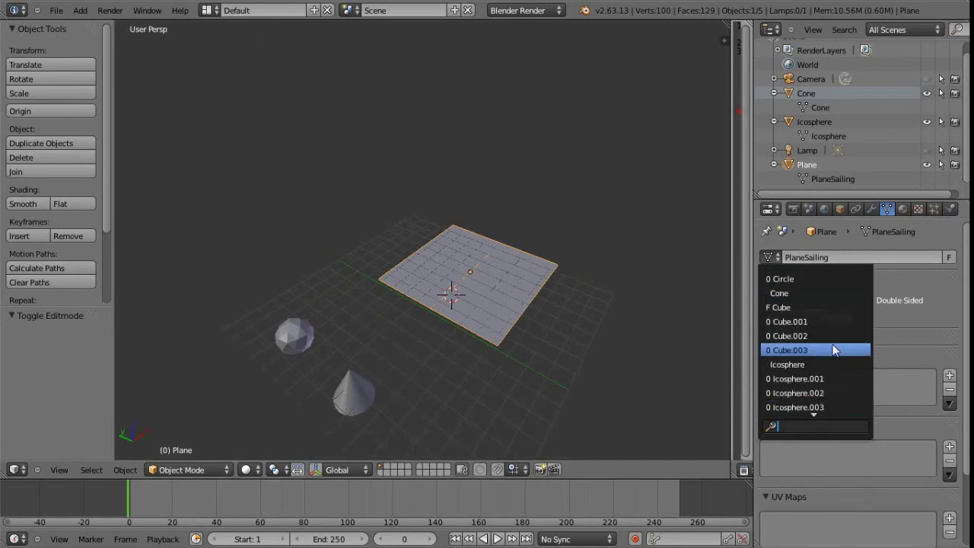
pyautogui.scroll(-6, 836, 411)
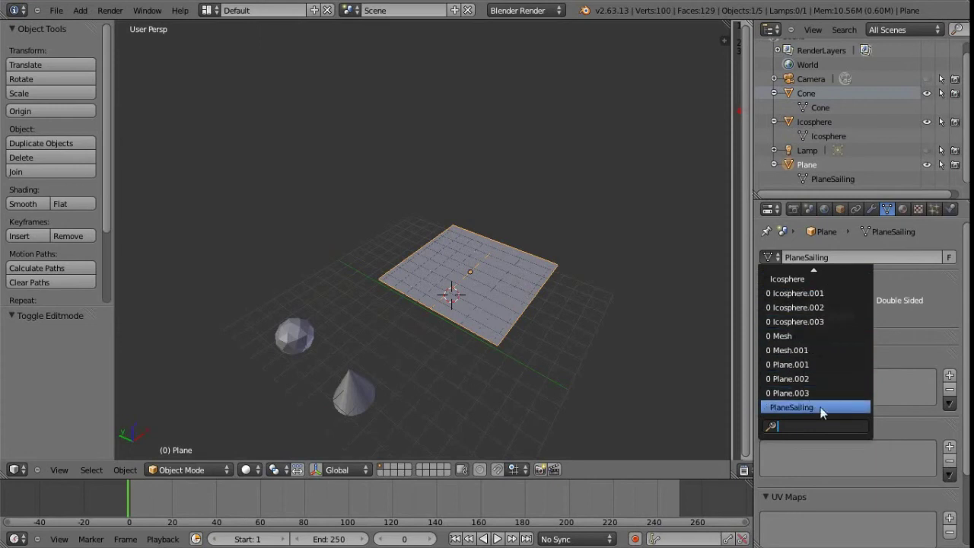
pyautogui.click(814, 336)
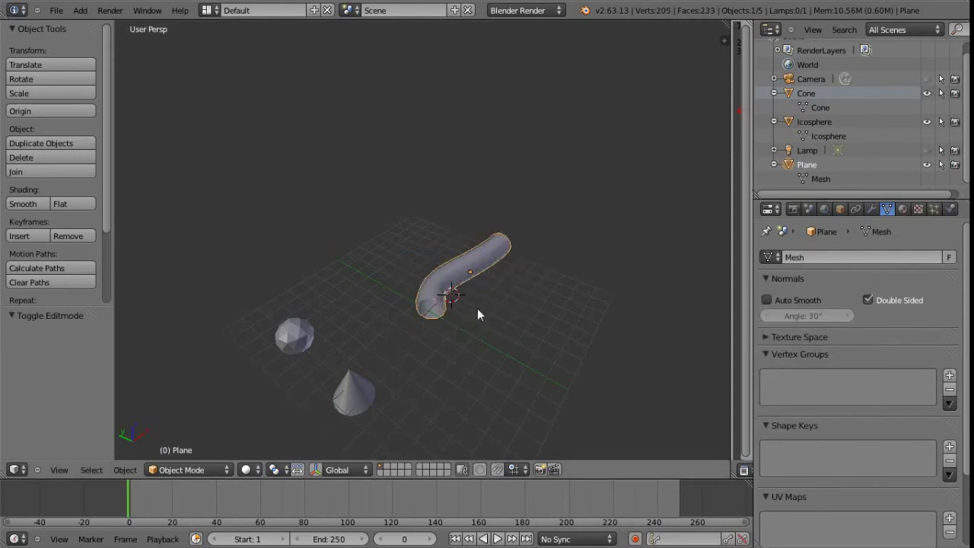
pyautogui.hotkey('ctrl', 'z')
# Replace the Plane object's mesh data with the Cone mesh.
pyautogui.rightClick(355, 377)
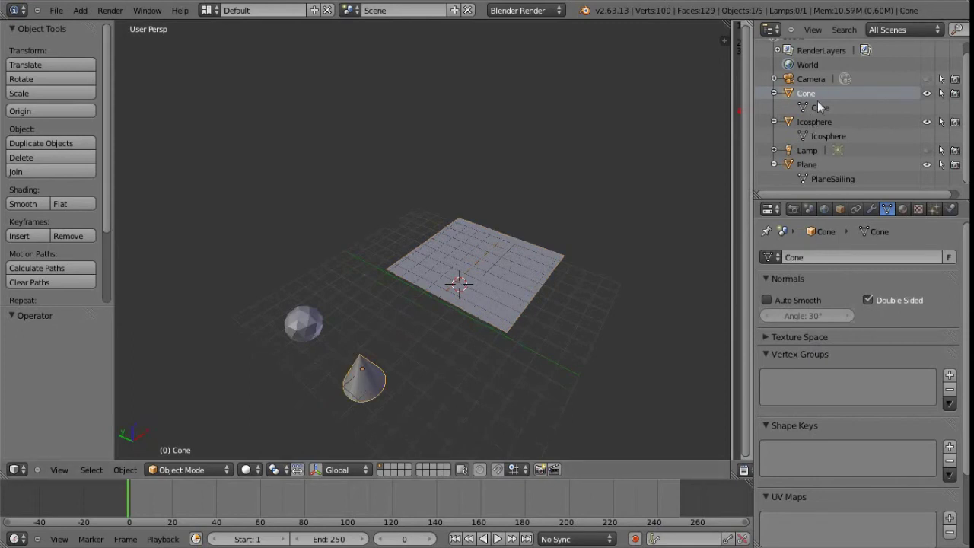
pyautogui.rightClick(477, 297)
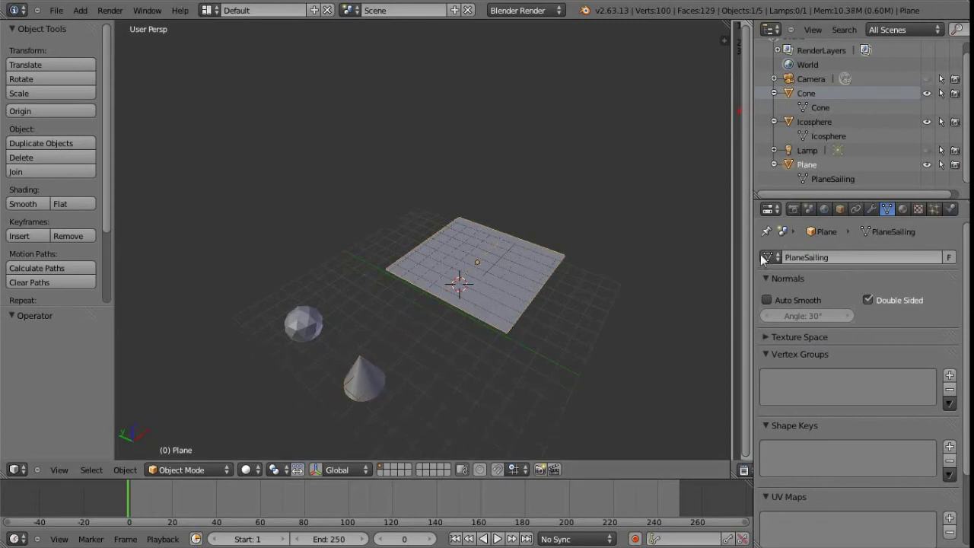
pyautogui.click(770, 257)
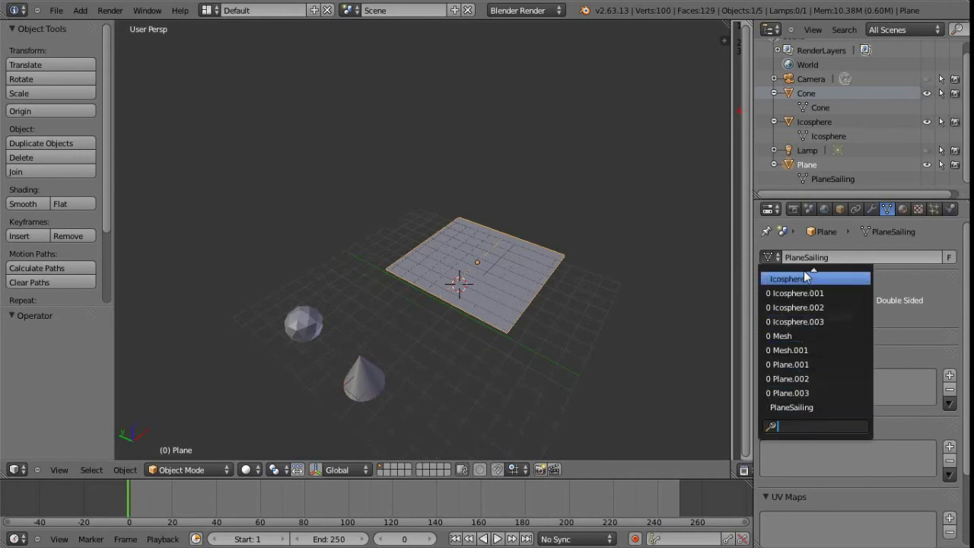
pyautogui.scroll(6, 803, 274)
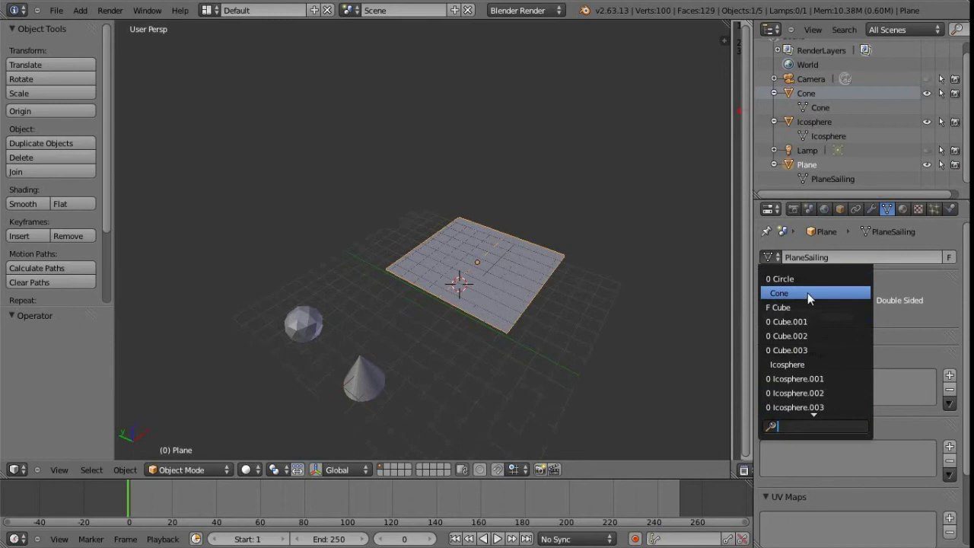
pyautogui.click(804, 293)
pyautogui.moveTo(465, 261); pyautogui.dragTo(493, 243, button='middle')
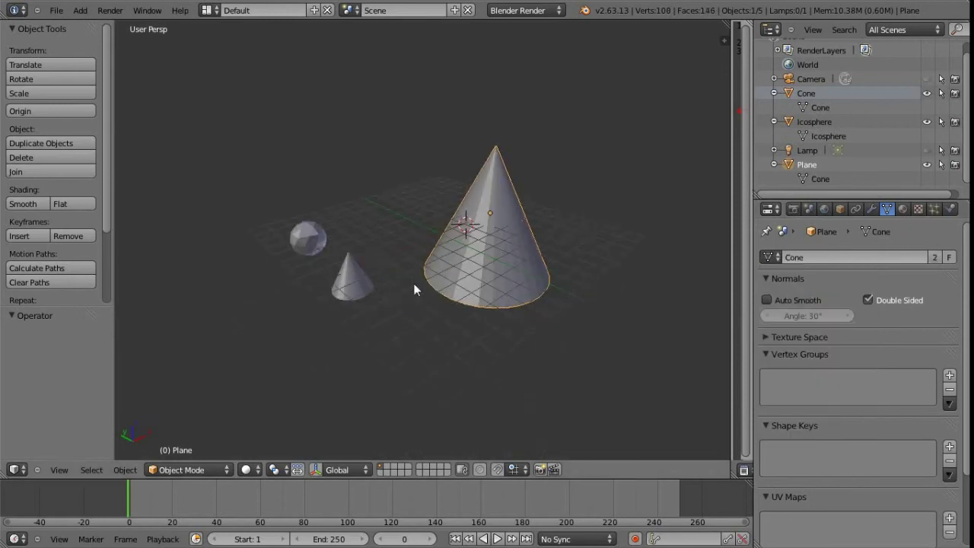
# Try swapping the mesh data to Cube with the small cone, the large cone and the active icosphere selected, and undo the swap.
pyautogui.moveTo(369, 245); pyautogui.dragTo(378, 276, button='middle')
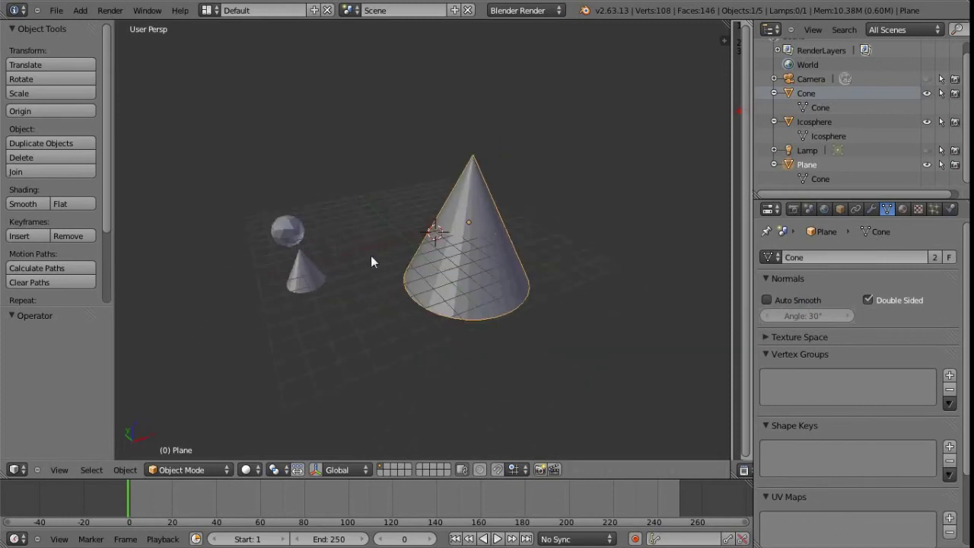
pyautogui.moveTo(374, 285); pyautogui.dragTo(297, 203, button='middle')
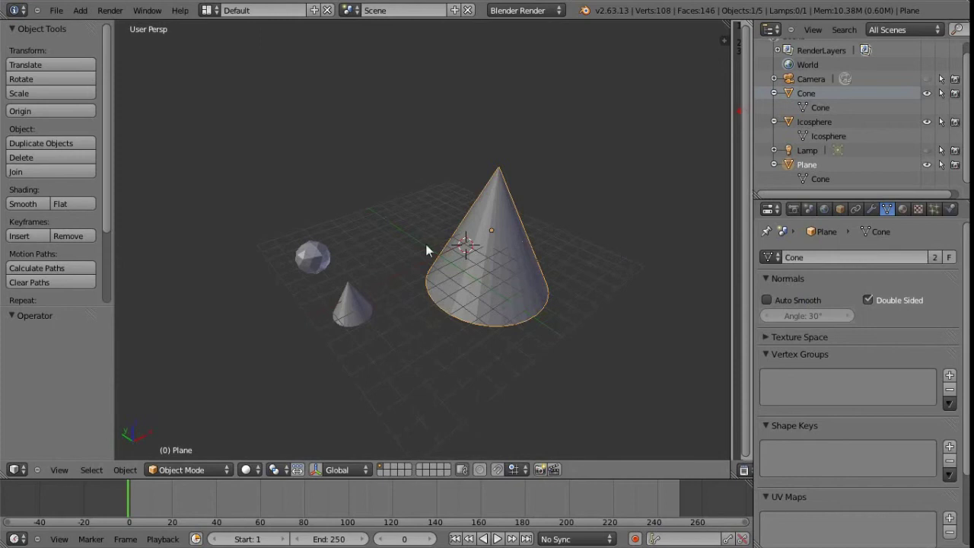
pyautogui.moveTo(404, 266); pyautogui.dragTo(365, 299, button='middle')
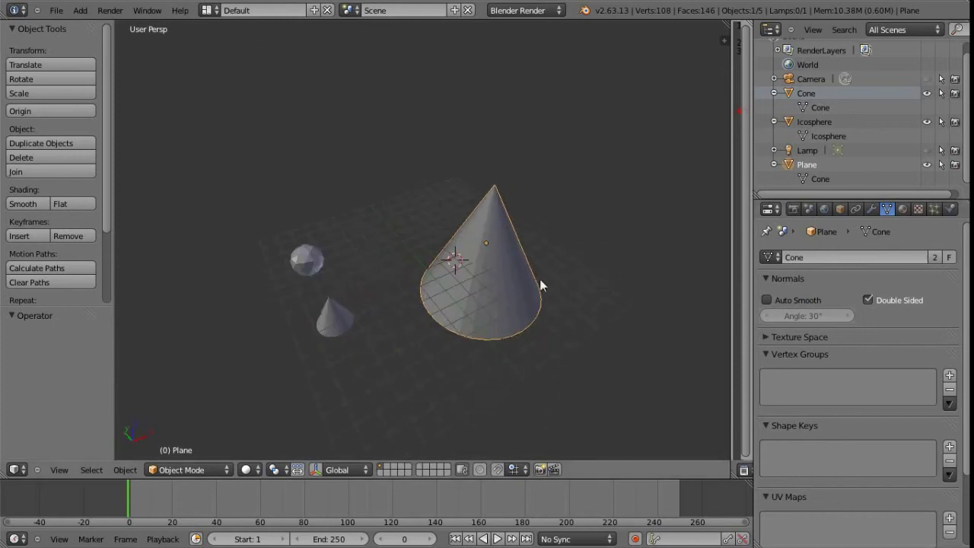
pyautogui.keyDown('shift'); pyautogui.moveTo(490, 297); pyautogui.dragTo(382, 313, button='middle'); pyautogui.keyUp('shift')
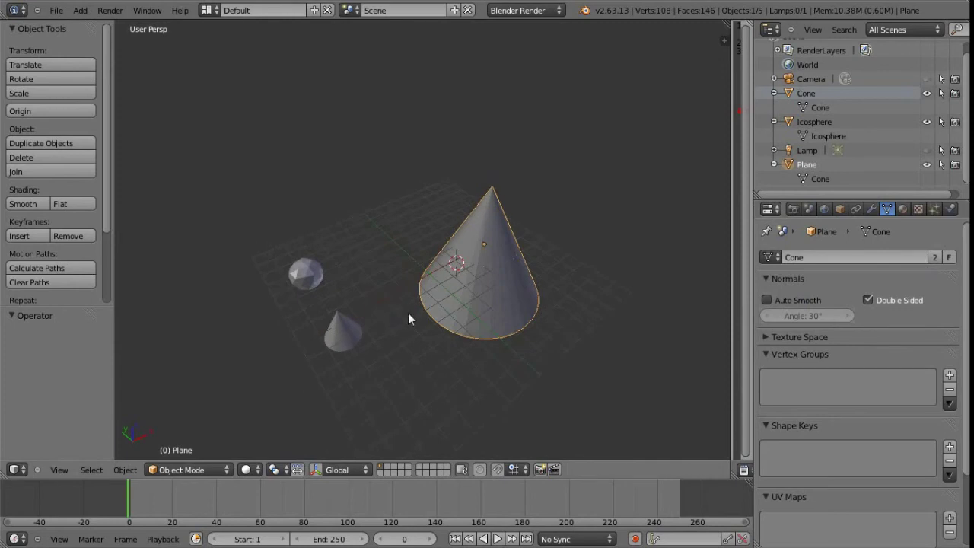
pyautogui.keyDown('shift'); pyautogui.scroll(1, 398, 321); pyautogui.keyUp('shift')
pyautogui.keyDown('shift'); pyautogui.rightClick(356, 343); pyautogui.keyUp('shift')
pyautogui.keyDown('shift'); pyautogui.rightClick(456, 318); pyautogui.keyUp('shift')
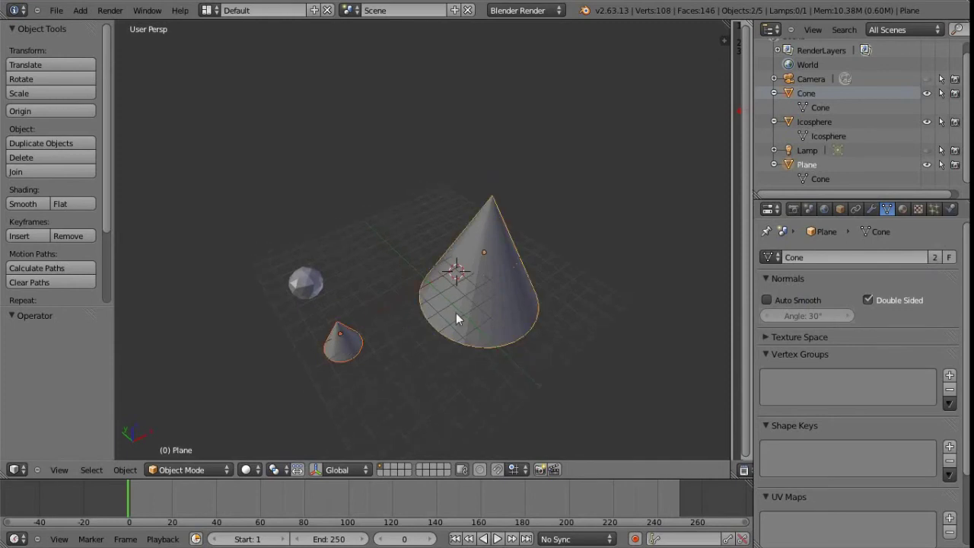
pyautogui.keyDown('shift'); pyautogui.rightClick(305, 286); pyautogui.keyUp('shift')
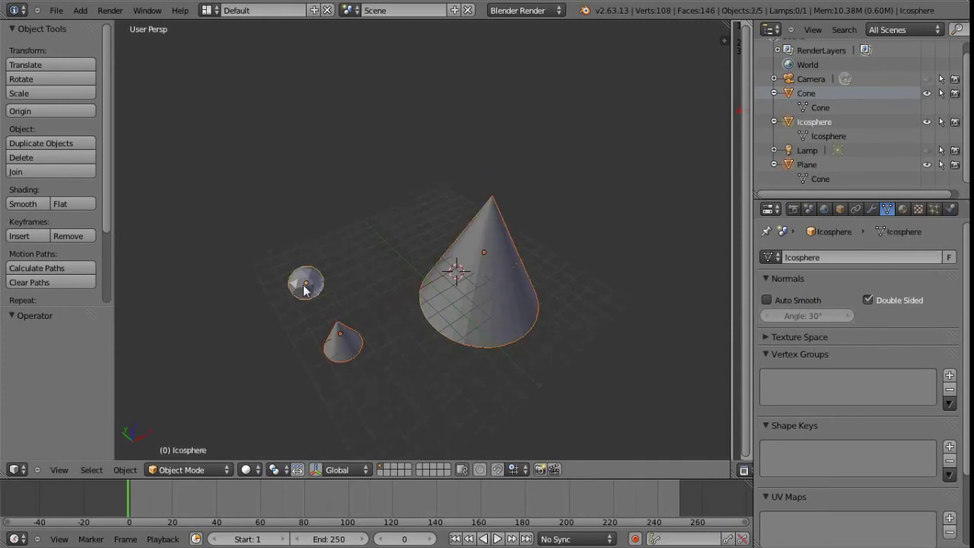
pyautogui.click(771, 257)
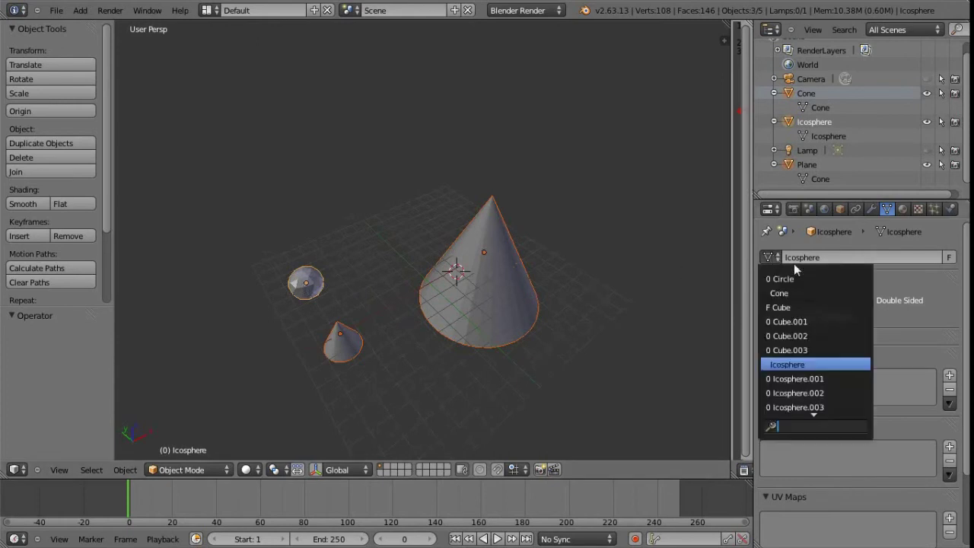
pyautogui.click(815, 306)
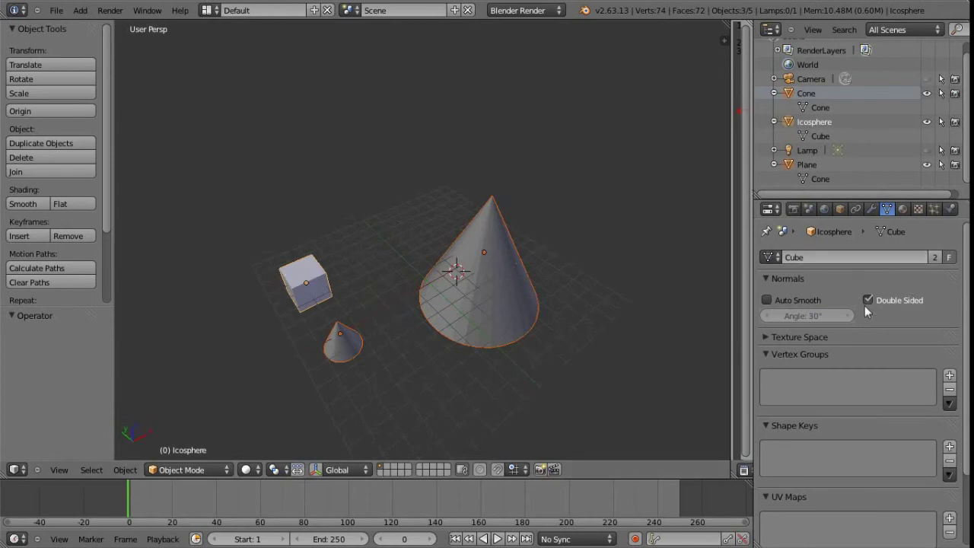
pyautogui.moveTo(414, 321); pyautogui.dragTo(381, 300, button='middle')
pyautogui.hotkey('ctrl', 'z')
# Compare the mesh data shared by the large Plane object and the small Cone object by selecting each.
pyautogui.rightClick(424, 289)
pyautogui.rightClick(288, 329)
pyautogui.moveTo(381, 266); pyautogui.dragTo(397, 289, button='middle')
pyautogui.rightClick(383, 326)
pyautogui.moveTo(383, 325); pyautogui.dragTo(403, 312, button='middle')
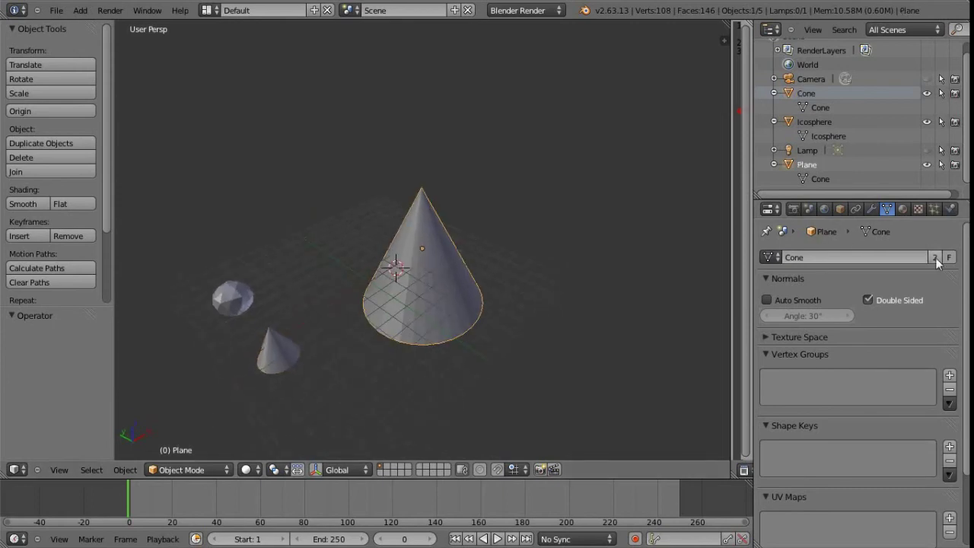
pyautogui.rightClick(262, 364)
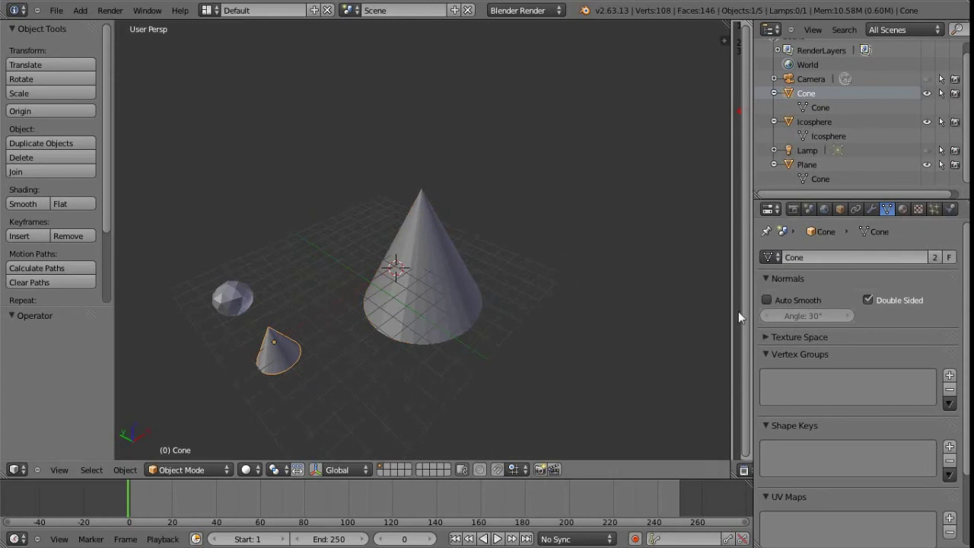
pyautogui.rightClick(439, 278)
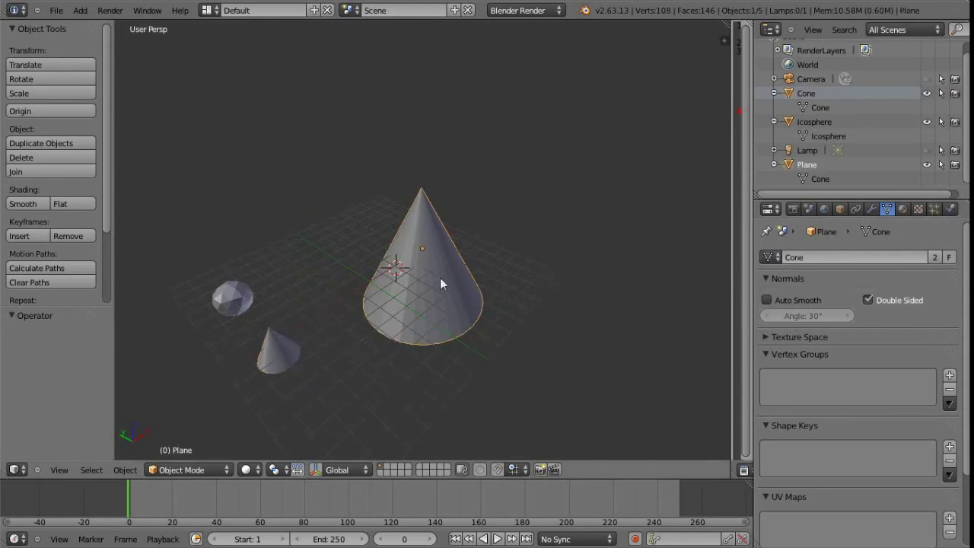
# Assign the PlaneSailing mesh back to the Plane object, and check the small Cone's mesh user count.
pyautogui.click(768, 257)
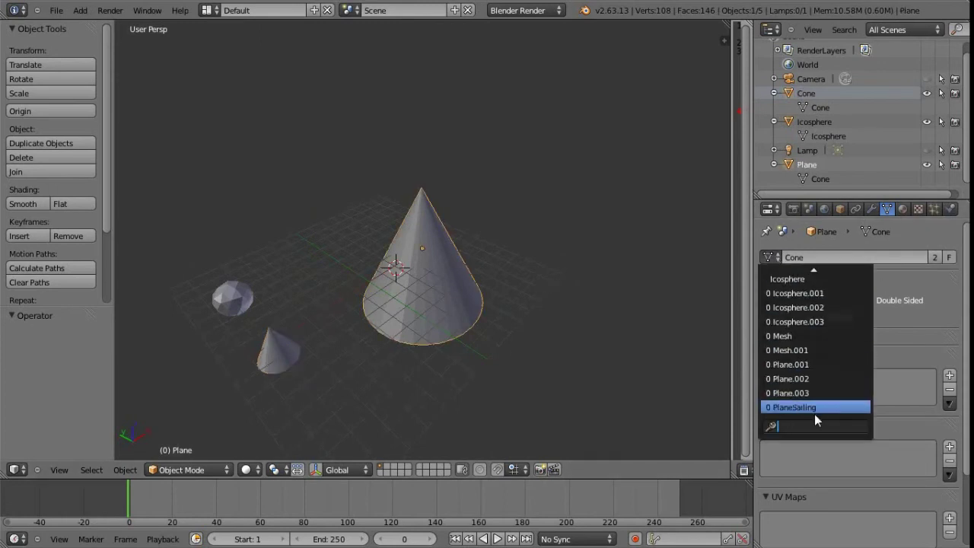
pyautogui.click(818, 409)
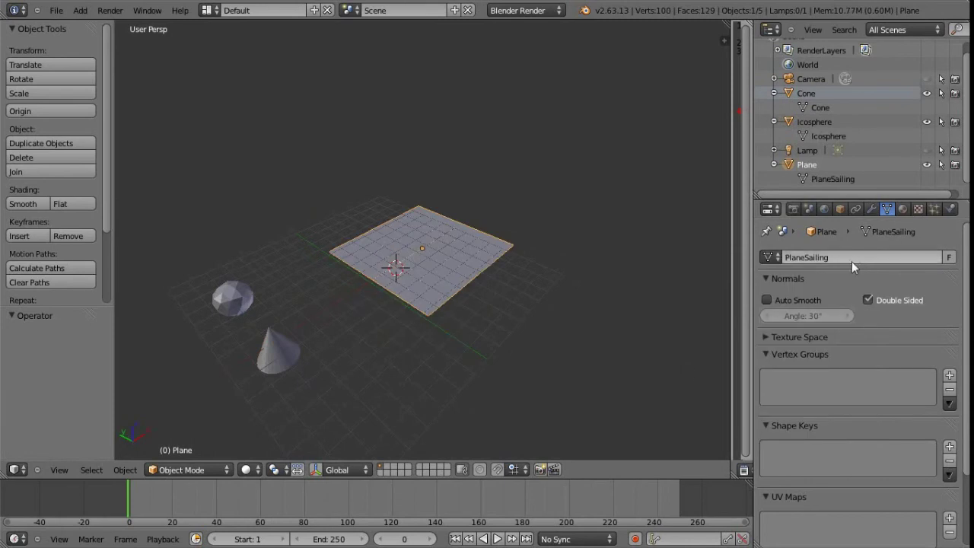
pyautogui.rightClick(285, 353)
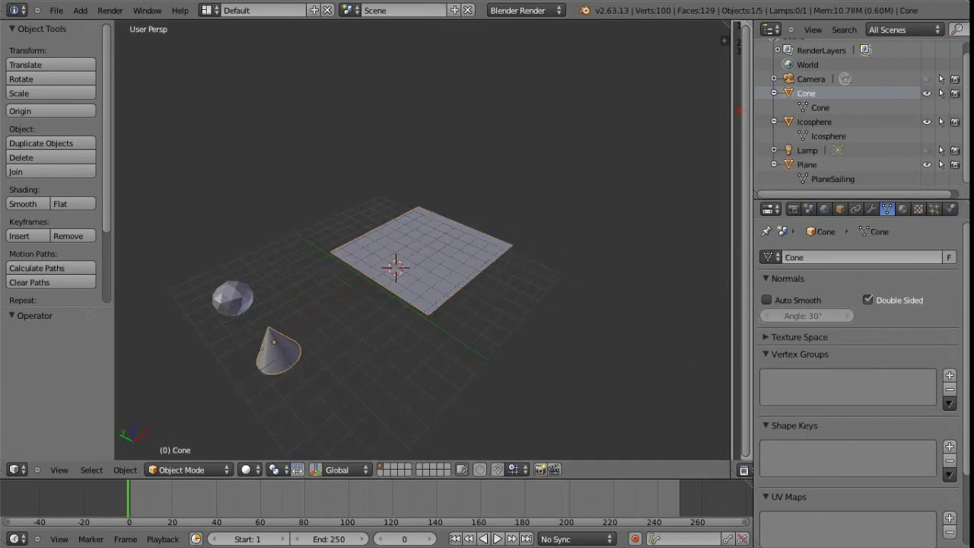
pyautogui.rightClick(413, 287)
pyautogui.moveTo(495, 308); pyautogui.dragTo(423, 307, button='middle')
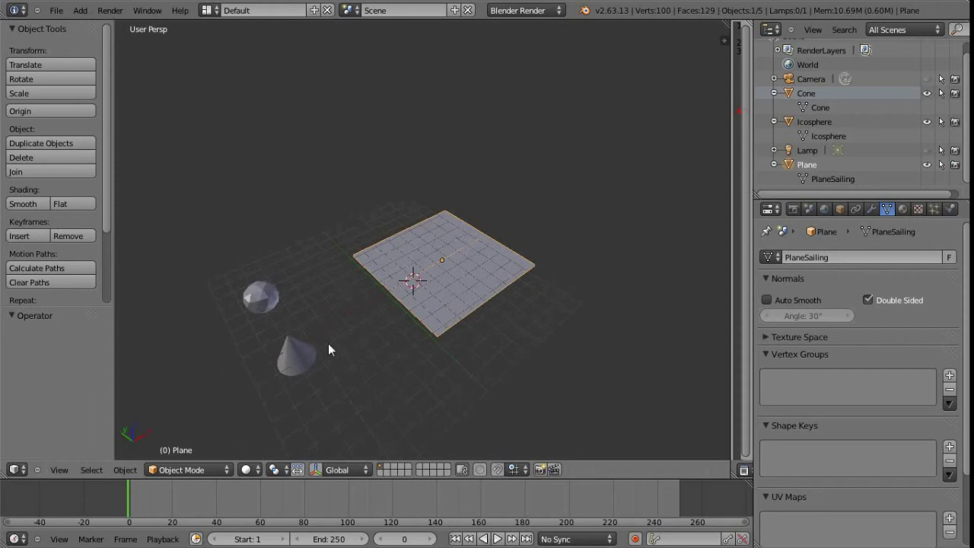
pyautogui.moveTo(434, 322); pyautogui.dragTo(406, 303, button='middle')
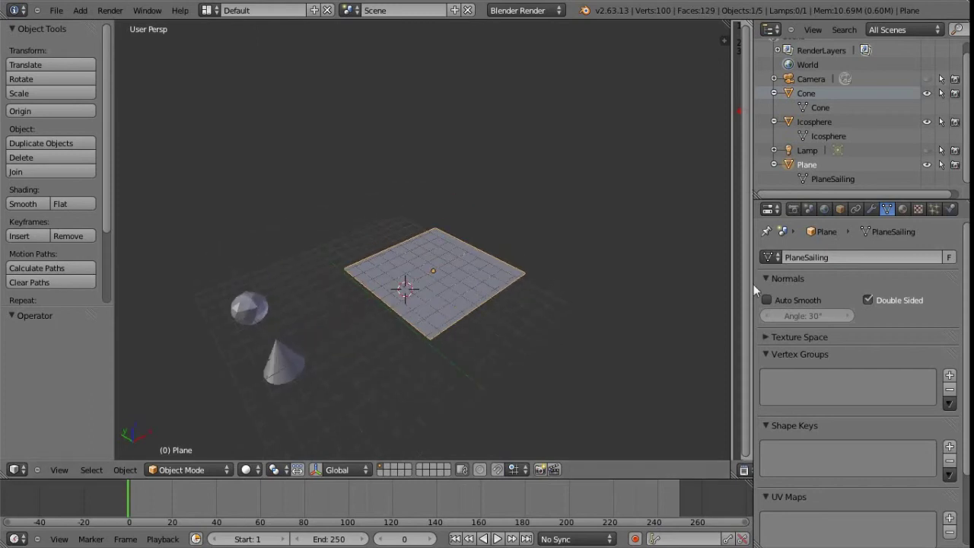
# Swap the Plane object's mesh data for the Cone mesh again.
pyautogui.click(771, 257)
pyautogui.scroll(6, 803, 288)
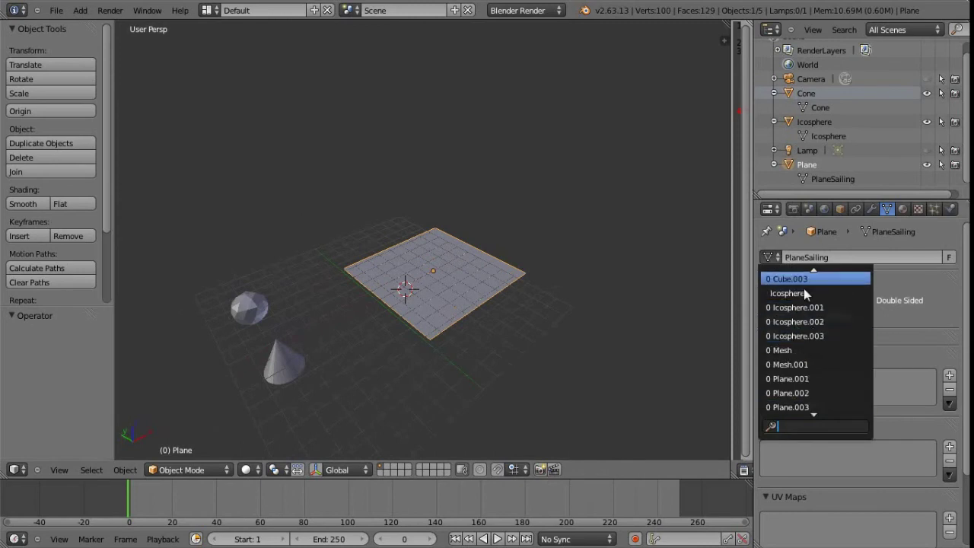
pyautogui.click(797, 292)
pyautogui.moveTo(439, 294); pyautogui.dragTo(435, 304, button='middle')
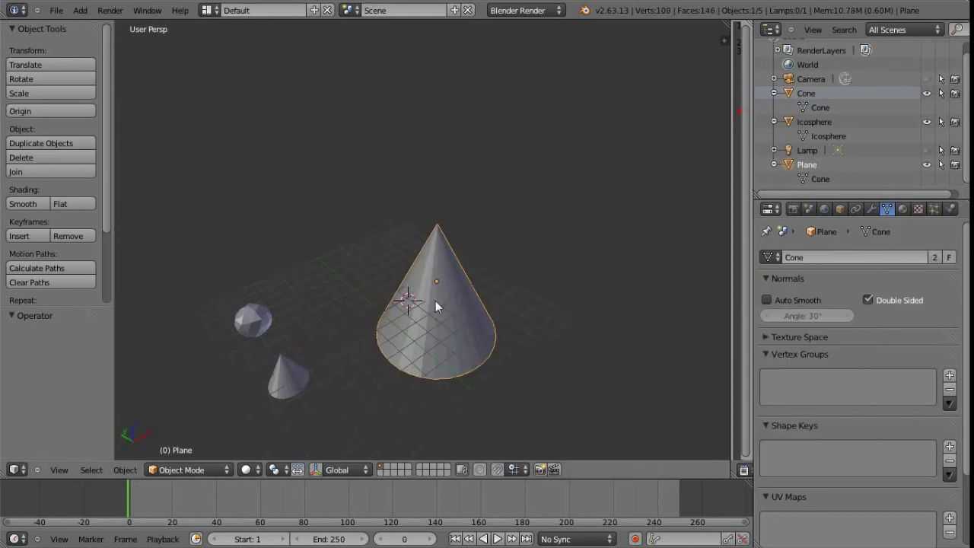
# Try moving one side face of the large cone in edit mode, cancel the move, and return to object mode.
pyautogui.press('Tab')
pyautogui.press('a')
pyautogui.rightClick(464, 353)
pyautogui.press('g')
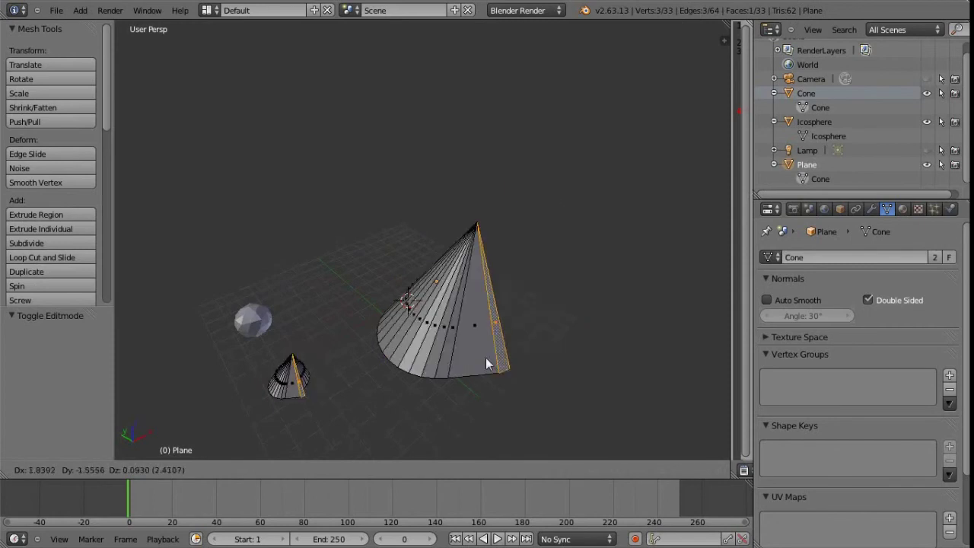
pyautogui.rightClick(525, 332)
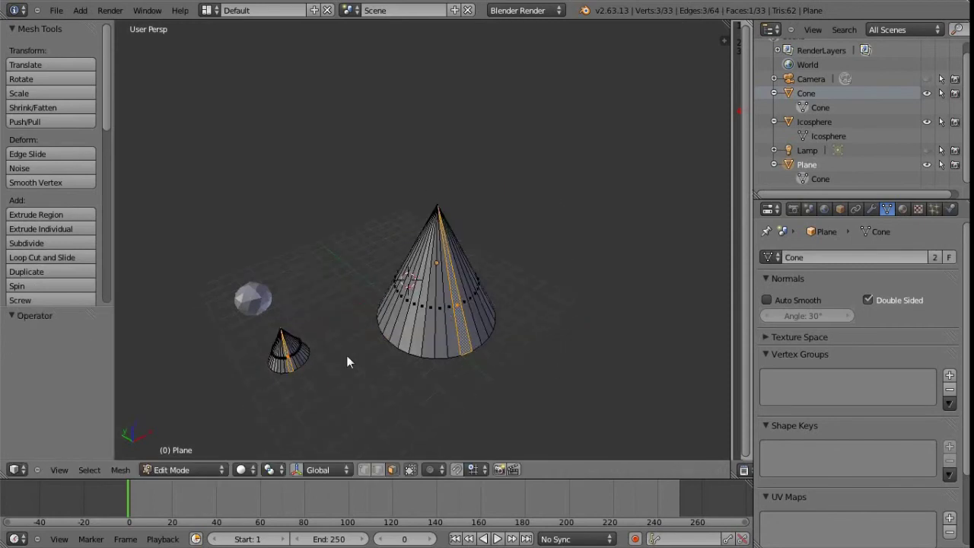
pyautogui.press('Tab')
# Try Make Single User with Object & Data on the large cone, and undo it.
pyautogui.moveTo(418, 322); pyautogui.dragTo(432, 279, button='middle')
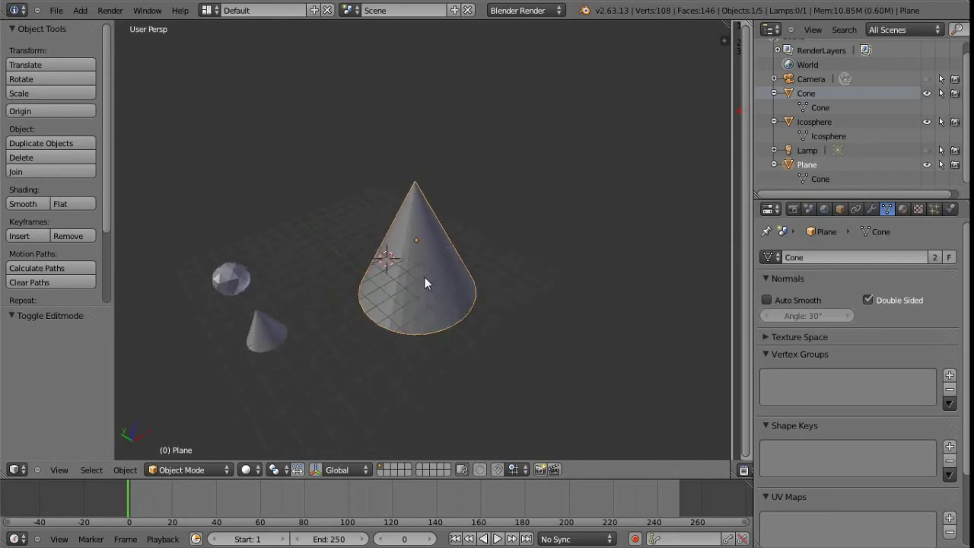
pyautogui.press('u')
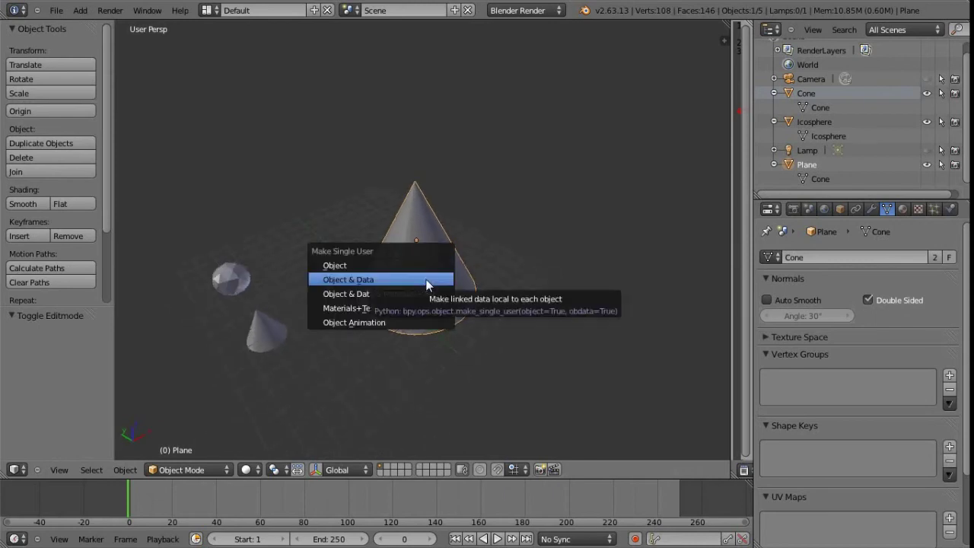
pyautogui.click(358, 286)
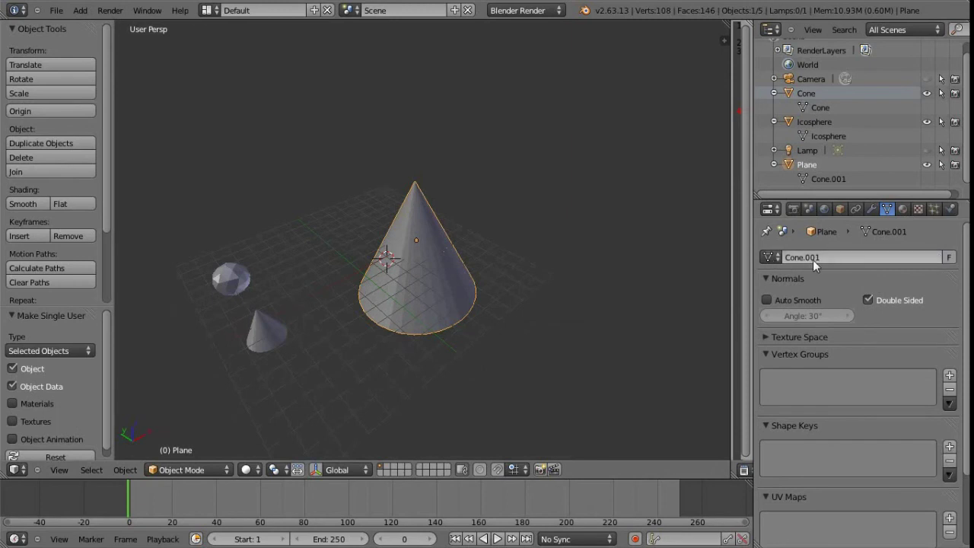
pyautogui.moveTo(517, 287); pyautogui.dragTo(440, 309, button='middle')
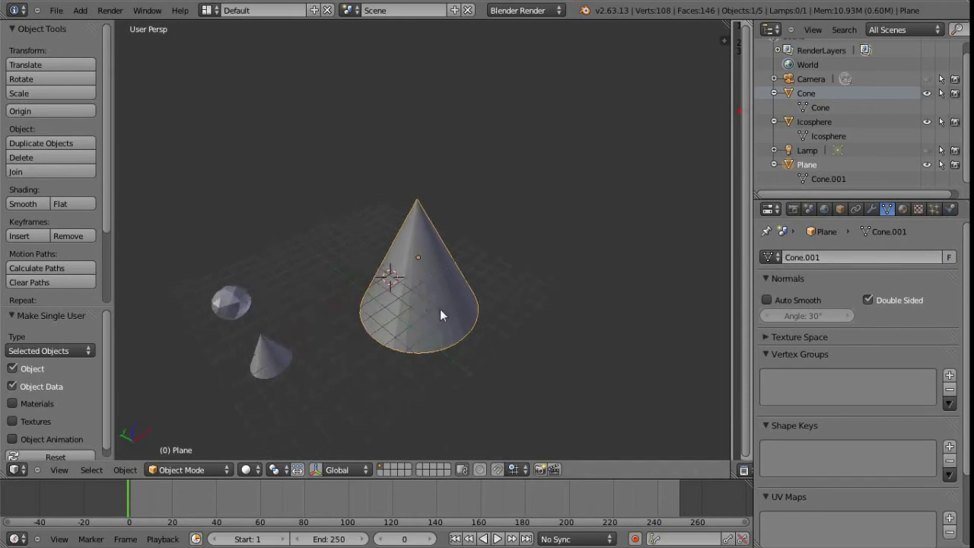
pyautogui.hotkey('ctrl', 'z')
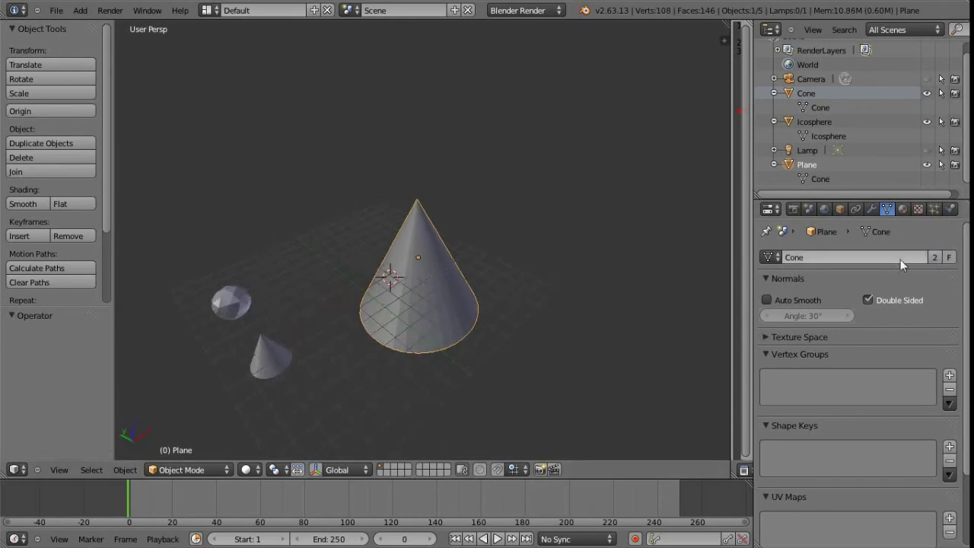
# Try making the large cone's mesh single-user directly from its user count, and undo it.
pyautogui.click(935, 259)
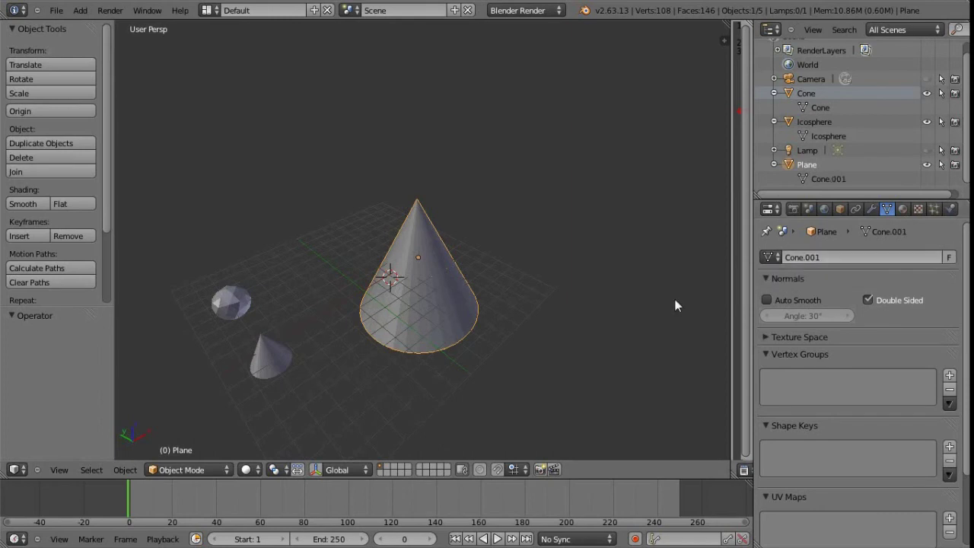
pyautogui.keyDown('shift'); pyautogui.moveTo(478, 330); pyautogui.dragTo(456, 274, button='middle'); pyautogui.keyUp('shift')
pyautogui.hotkey('ctrl', 'z')
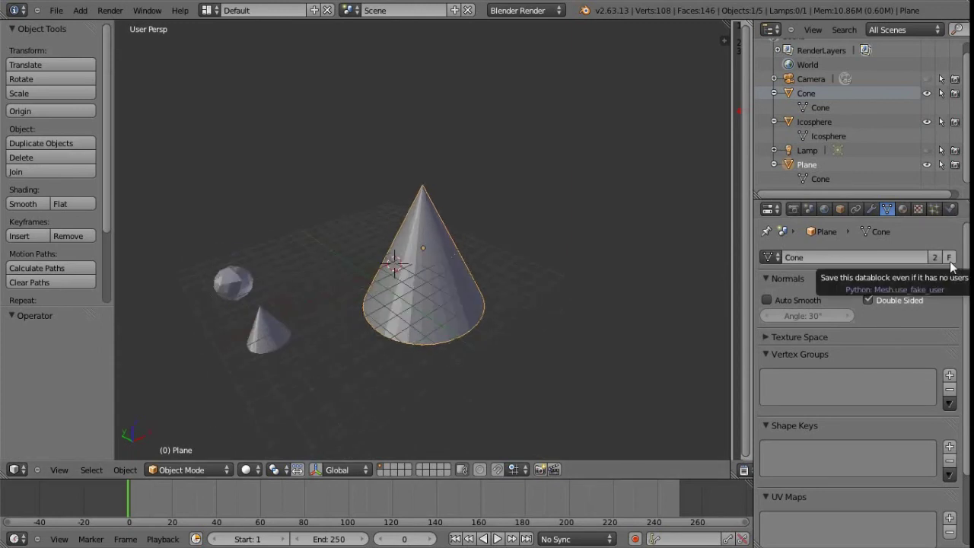
# Replace the Plane object's mesh data with Cube.001, and give that mesh a fake user.
pyautogui.click(770, 257)
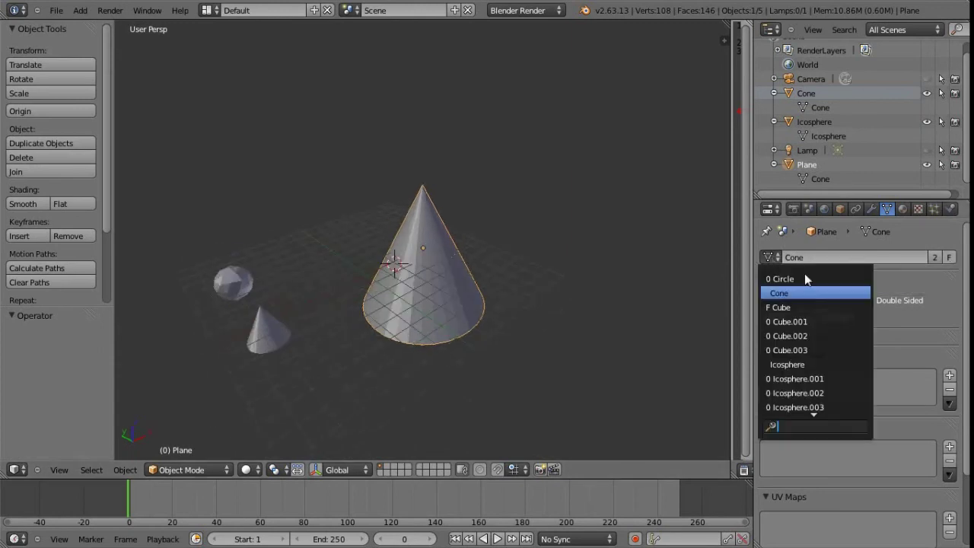
pyautogui.click(801, 322)
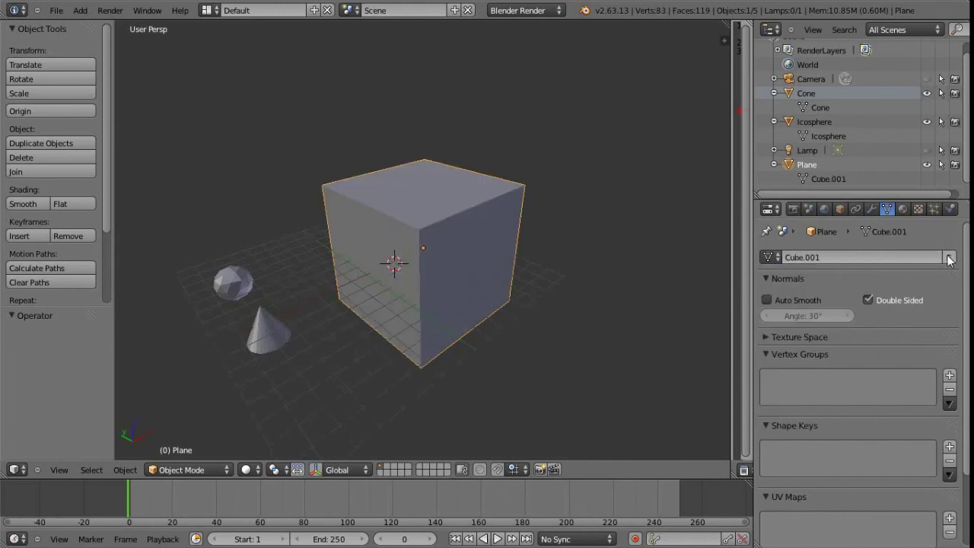
# Assign the PlaneSailing mesh to the Plane object, and review which available meshes carry a fake user or no users.
pyautogui.click(769, 257)
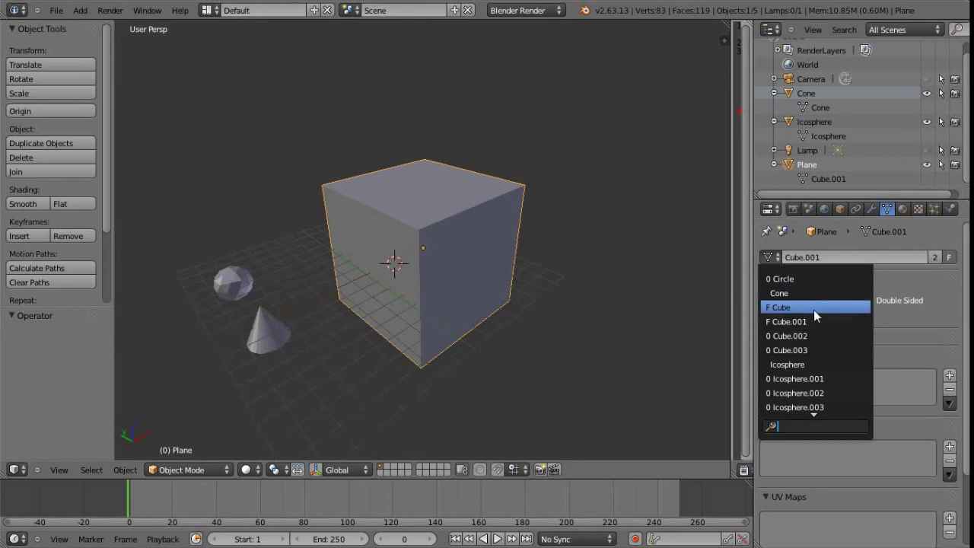
pyautogui.scroll(-13, 802, 426)
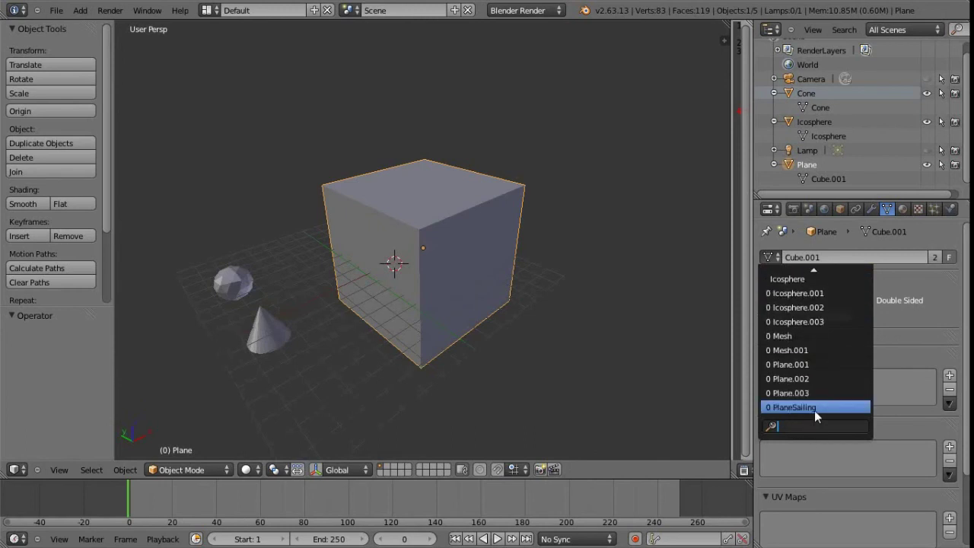
pyautogui.click(813, 407)
pyautogui.click(768, 257)
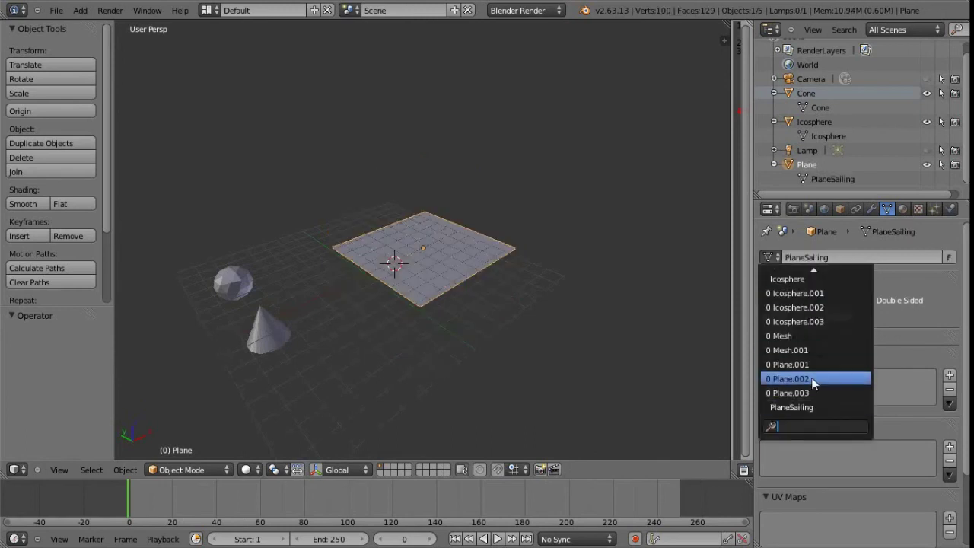
pyautogui.scroll(6, 804, 289)
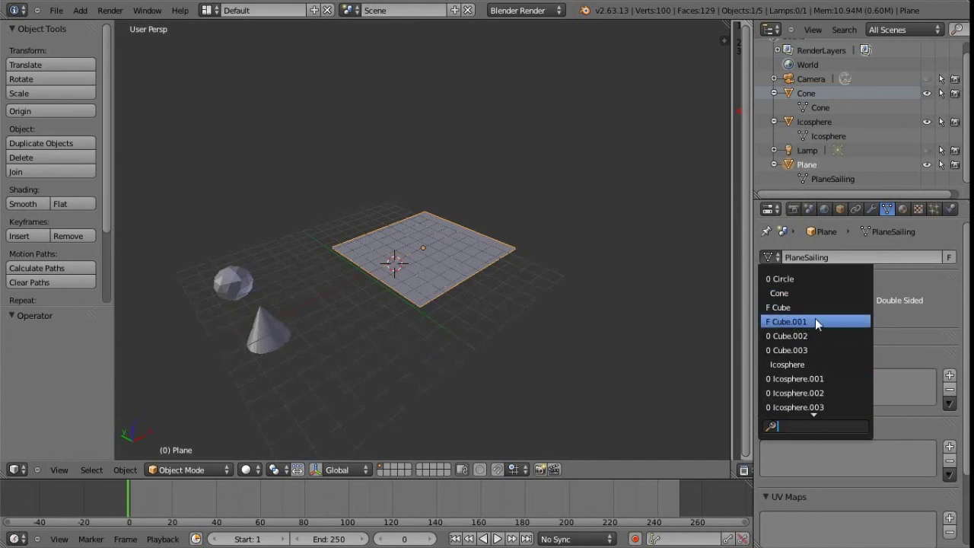
pyautogui.scroll(-5, 834, 411)
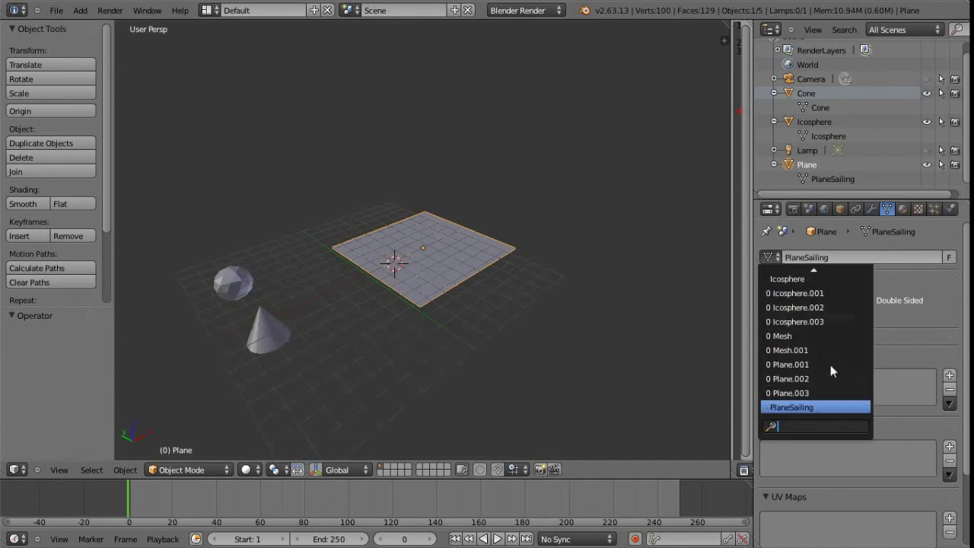
pyautogui.scroll(6, 821, 320)
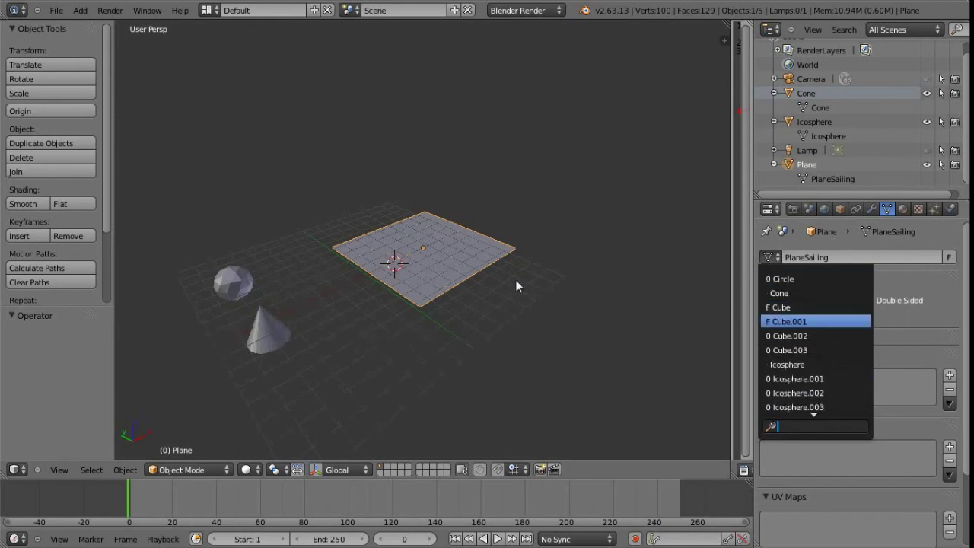
pyautogui.moveTo(494, 295); pyautogui.dragTo(413, 339, button='middle')
pyautogui.moveTo(496, 311); pyautogui.dragTo(511, 304, button='middle')
pyautogui.moveTo(418, 303); pyautogui.dragTo(365, 282, button='middle')
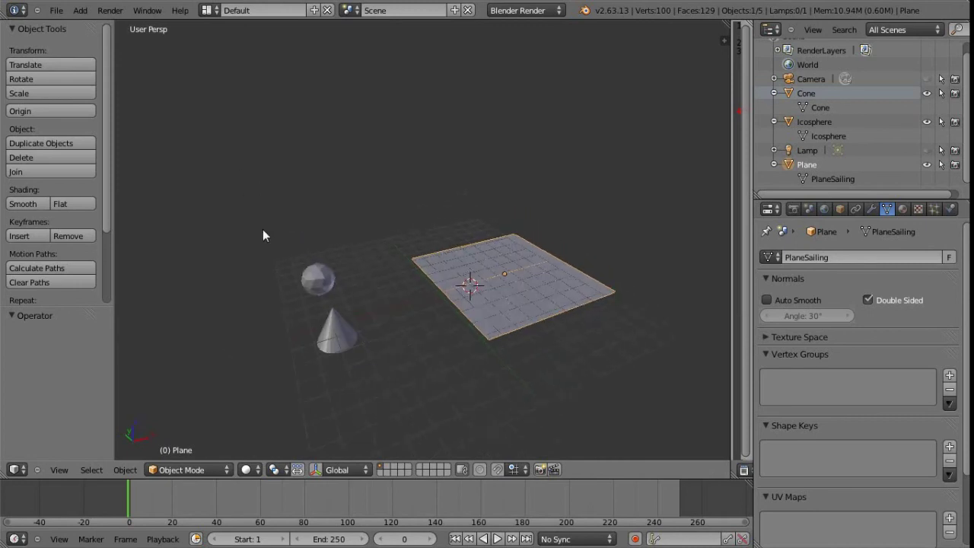
pyautogui.moveTo(411, 312); pyautogui.dragTo(728, 223, button='middle')
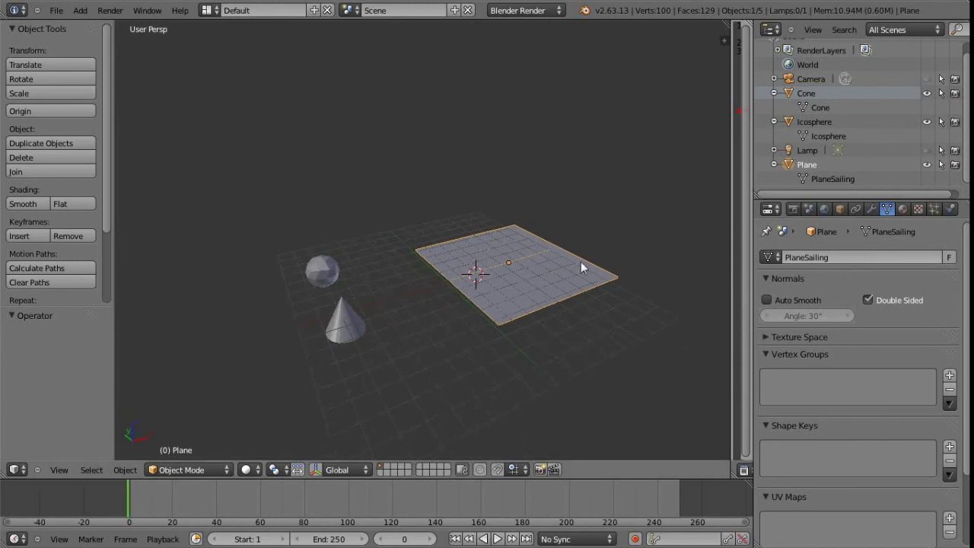
pyautogui.moveTo(726, 236); pyautogui.dragTo(697, 255, button='middle')
pyautogui.moveTo(495, 311); pyautogui.dragTo(464, 317, button='middle')
# Widen the text editor to show the whole script, and select the Plane, Cone and Icosphere objects with the Icosphere active.
pyautogui.moveTo(730, 280); pyautogui.dragTo(396, 247)
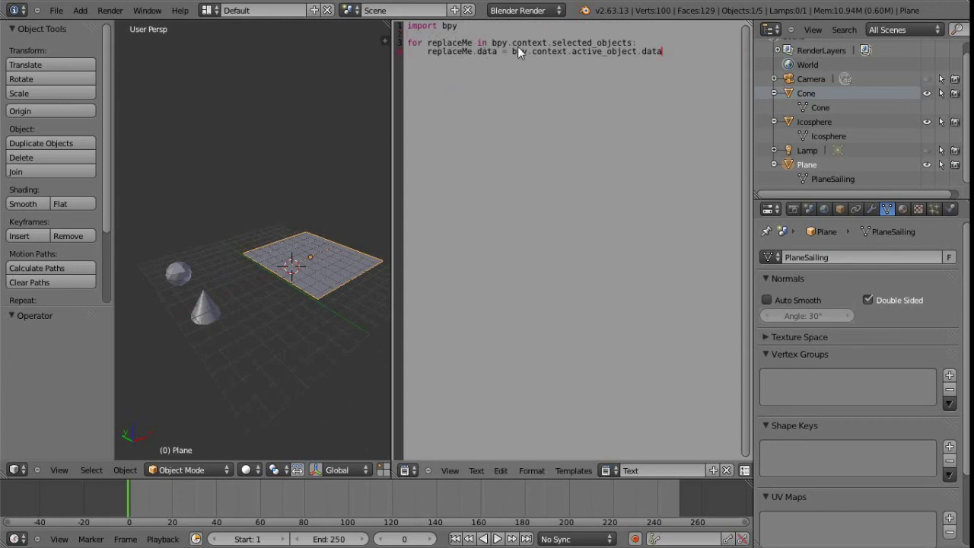
pyautogui.click(477, 30)
pyautogui.moveTo(294, 308); pyautogui.dragTo(275, 291, button='middle')
pyautogui.keyDown('shift'); pyautogui.click(244, 305); pyautogui.keyUp('shift')
pyautogui.keyDown('shift'); pyautogui.click(213, 267); pyautogui.keyUp('shift')
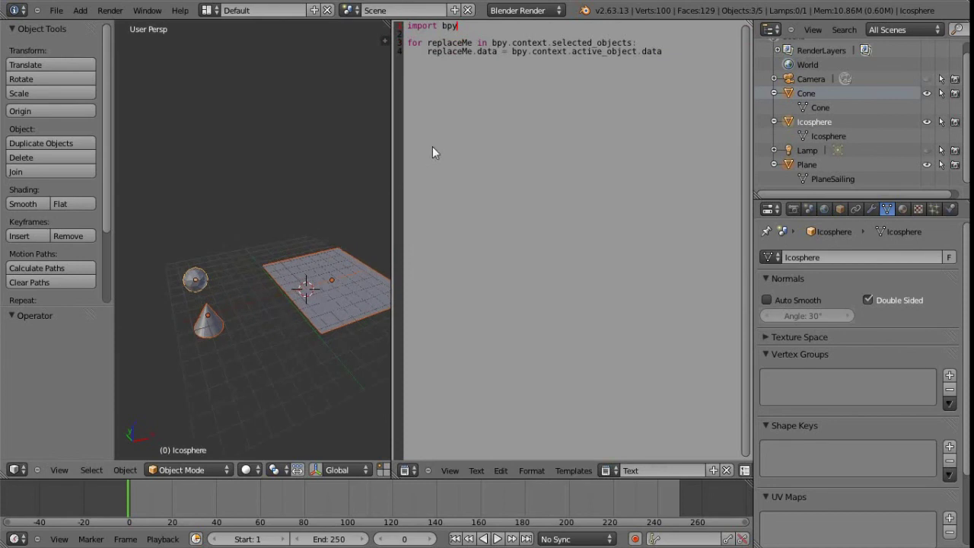
# Examine the script's loop over the selected objects and the line that assigns the active object's data to each one.
pyautogui.moveTo(432, 45); pyautogui.dragTo(470, 48)
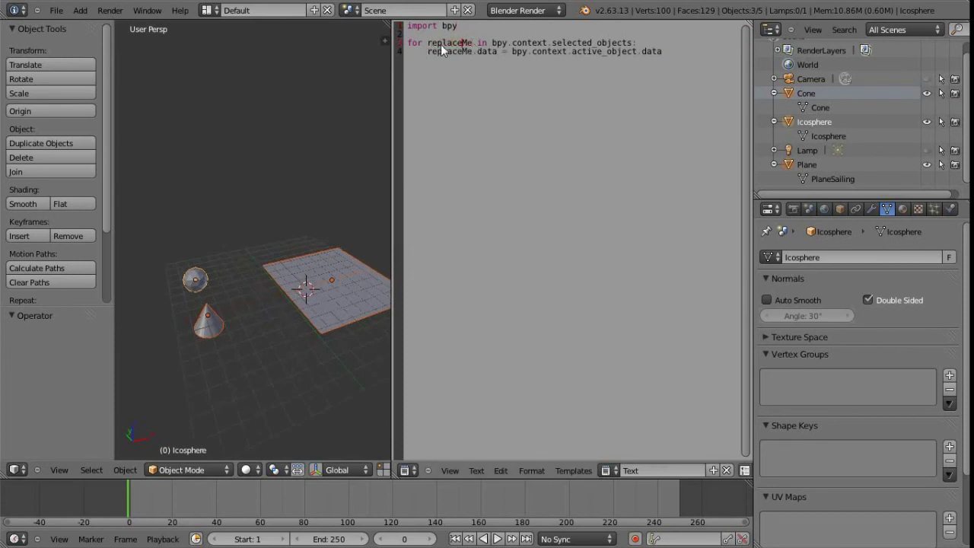
pyautogui.moveTo(495, 42); pyautogui.dragTo(623, 45)
pyautogui.moveTo(450, 53); pyautogui.dragTo(627, 60)
# Run the script to replace the mesh data of all selected objects with the active Icosphere's mesh.
pyautogui.keyDown('shift'); pyautogui.moveTo(337, 305); pyautogui.dragTo(373, 289, button='middle'); pyautogui.keyUp('shift')
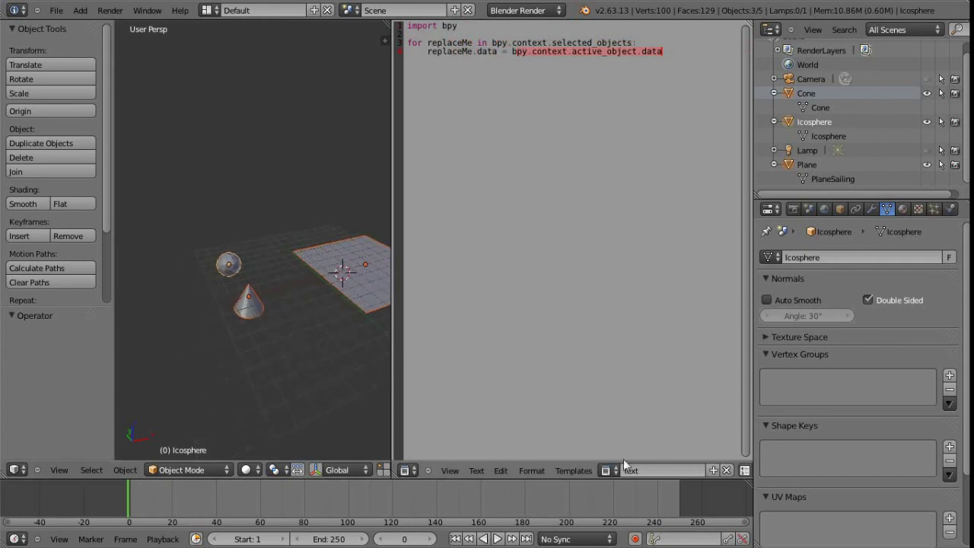
pyautogui.moveTo(664, 474); pyautogui.dragTo(478, 471, button='middle')
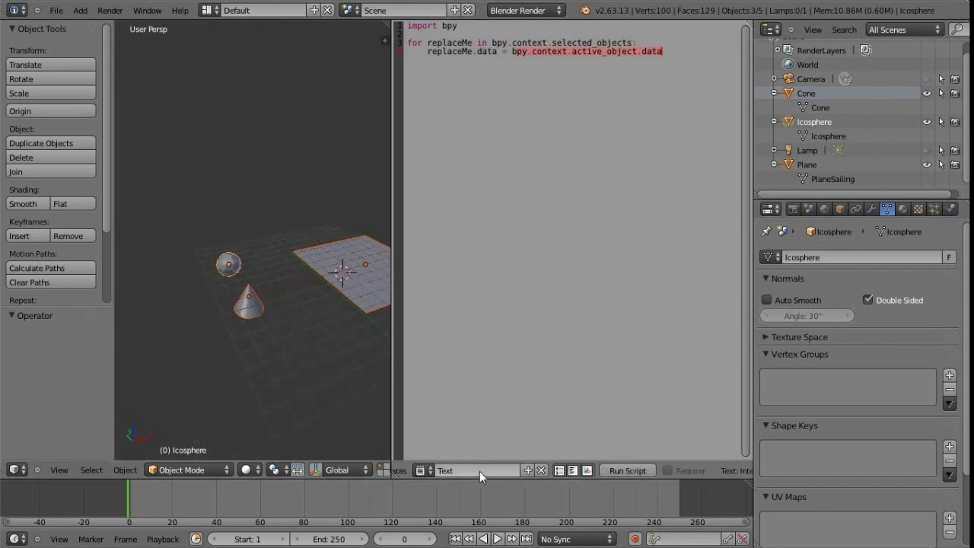
pyautogui.click(624, 472)
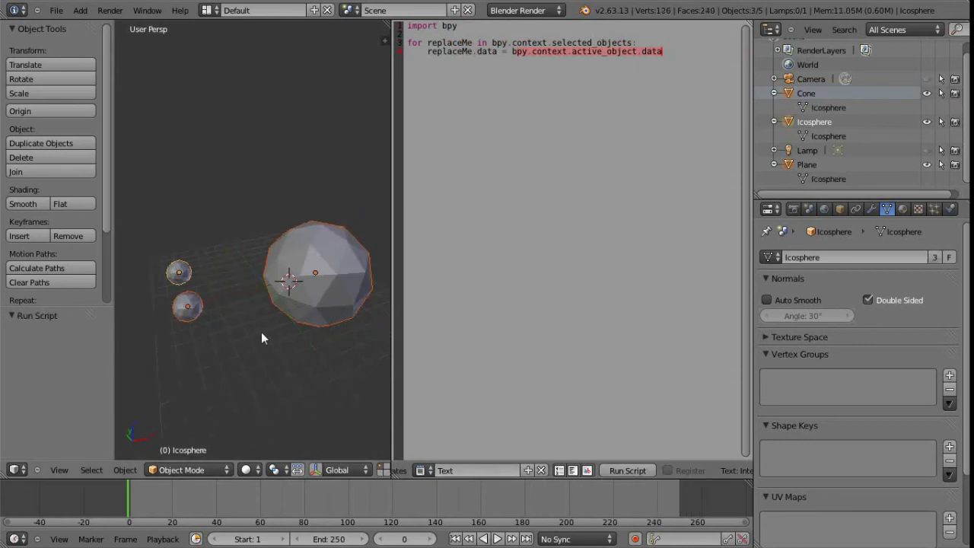
# Try moving one face of the Plane object's shared mesh in Edit Mode, undo the move, and return to Object Mode.
pyautogui.moveTo(227, 326); pyautogui.dragTo(265, 332, button='middle')
pyautogui.moveTo(217, 308); pyautogui.dragTo(323, 277, button='middle')
pyautogui.rightClick(263, 304)
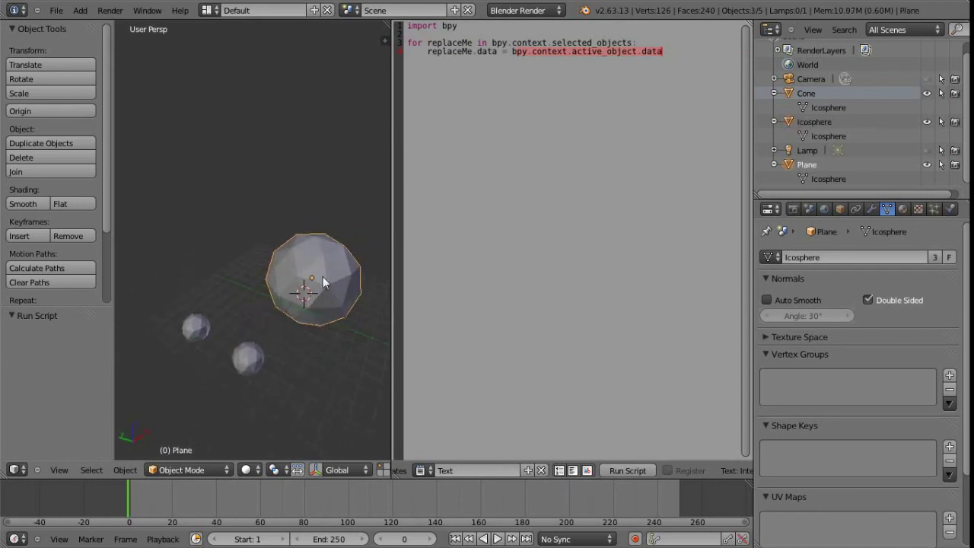
pyautogui.press('Tab')
pyautogui.press('g')
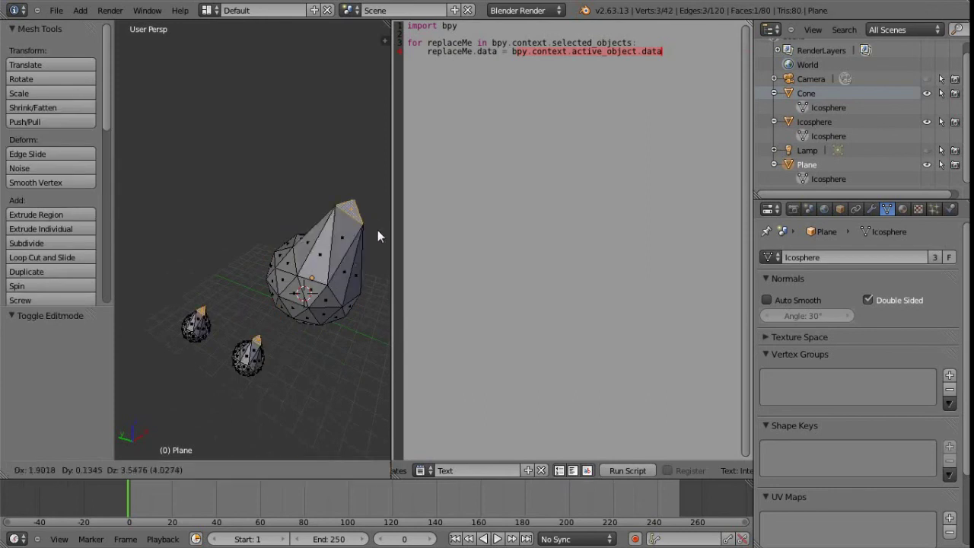
pyautogui.click(346, 259)
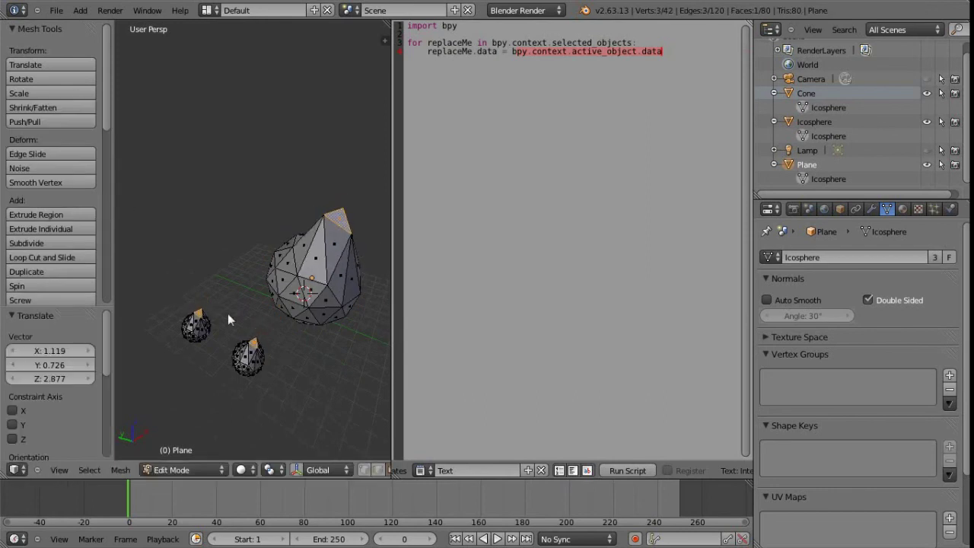
pyautogui.moveTo(219, 403); pyautogui.dragTo(281, 332, button='middle')
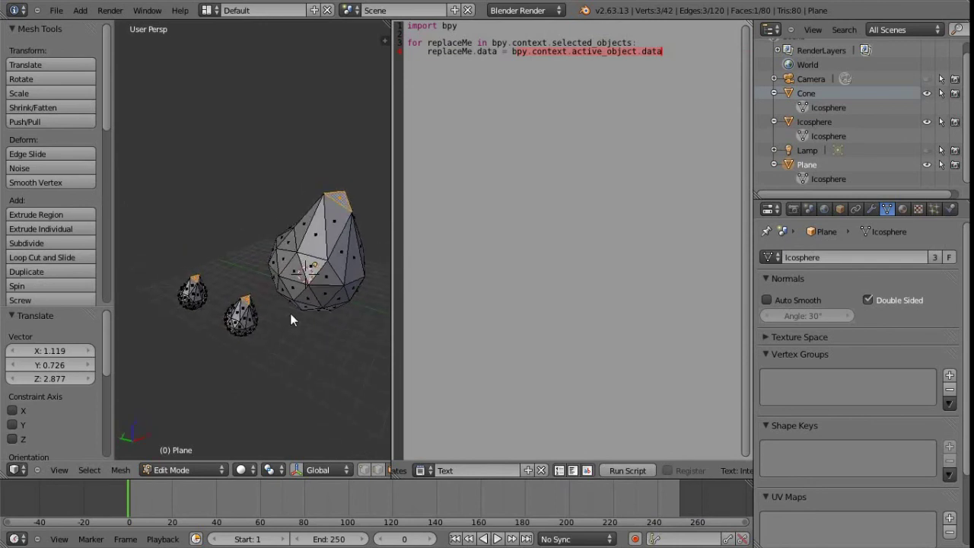
pyautogui.hotkey('ctrl', 'z')
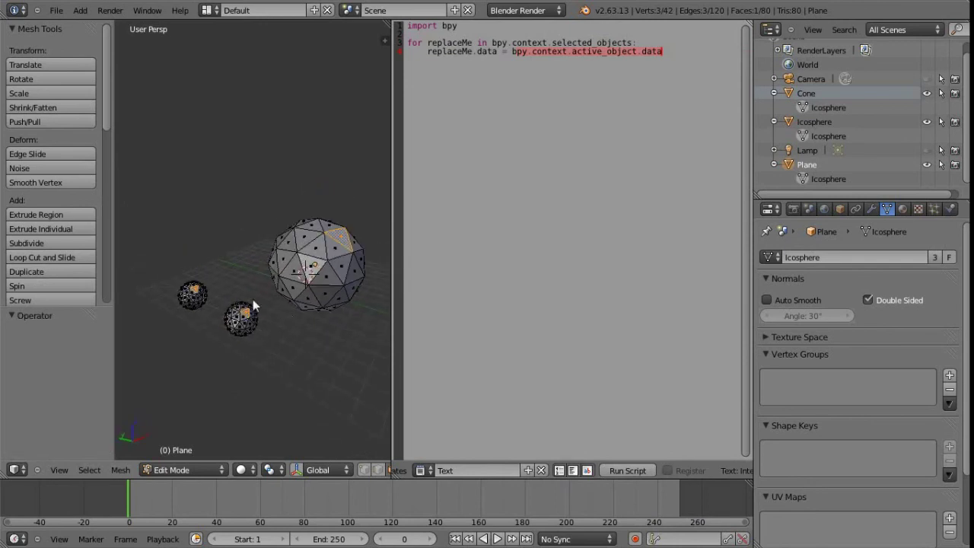
pyautogui.press('Tab')
# Make the Plane, Cone and Icosphere objects single-user with the Object & Data option.
pyautogui.keyDown('shift'); pyautogui.rightClick(279, 307); pyautogui.keyUp('shift')
pyautogui.moveTo(286, 331); pyautogui.dragTo(202, 325, button='middle')
pyautogui.keyDown('shift'); pyautogui.rightClick(201, 326); pyautogui.keyUp('shift')
pyautogui.moveTo(308, 371); pyautogui.dragTo(276, 370, button='middle')
pyautogui.press('u')
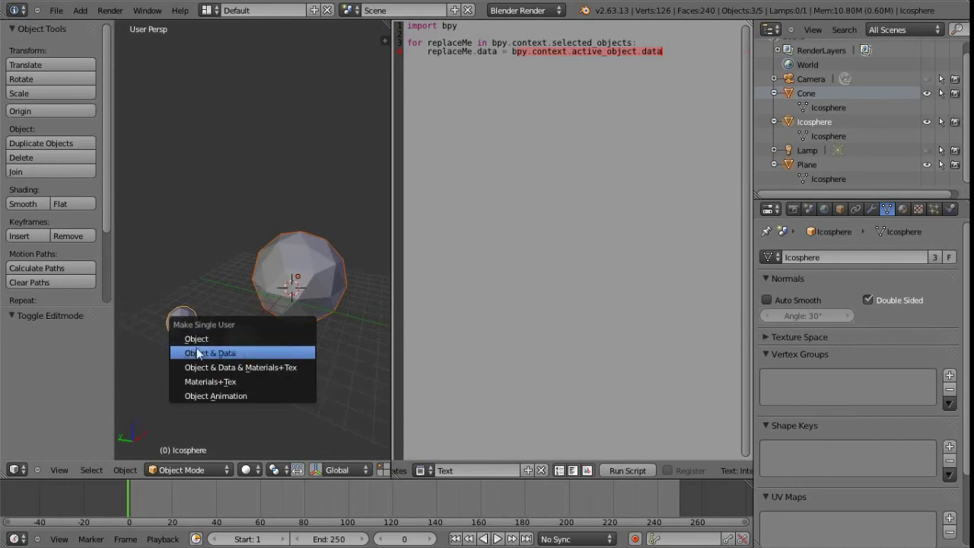
pyautogui.click(225, 355)
# Select the Cone, Icosphere and Plane objects one at a time to check which mesh data each one uses.
pyautogui.moveTo(263, 356); pyautogui.dragTo(256, 356, button='middle')
pyautogui.rightClick(255, 356)
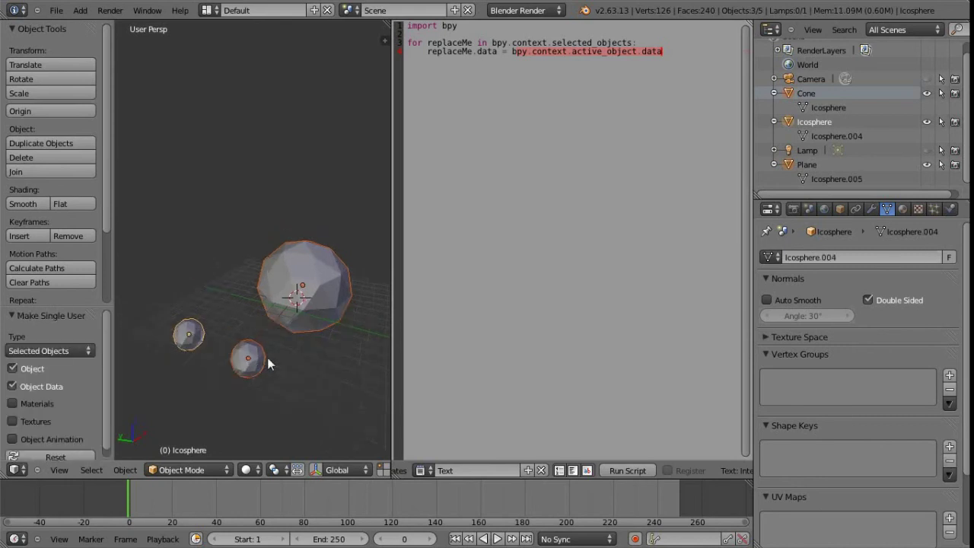
pyautogui.rightClick(189, 340)
pyautogui.rightClick(263, 317)
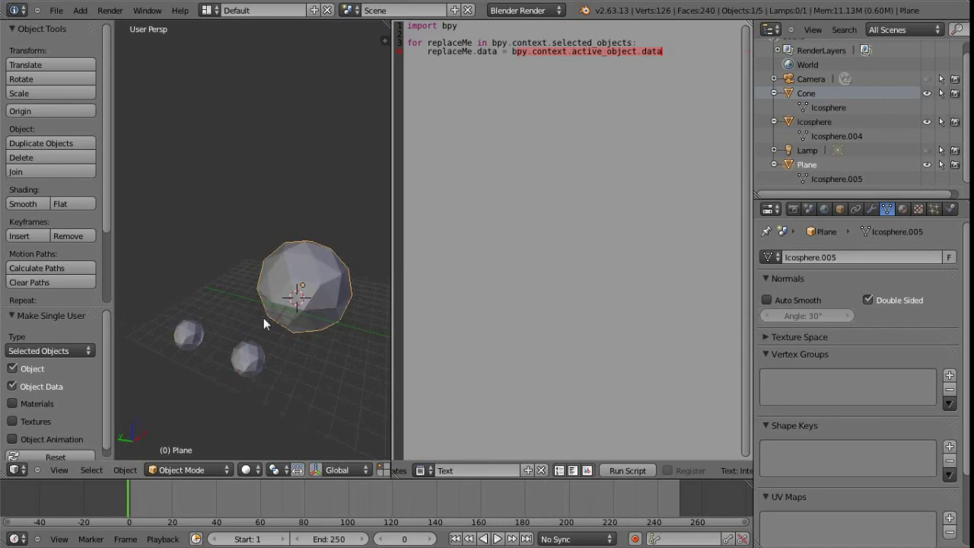
pyautogui.rightClick(251, 363)
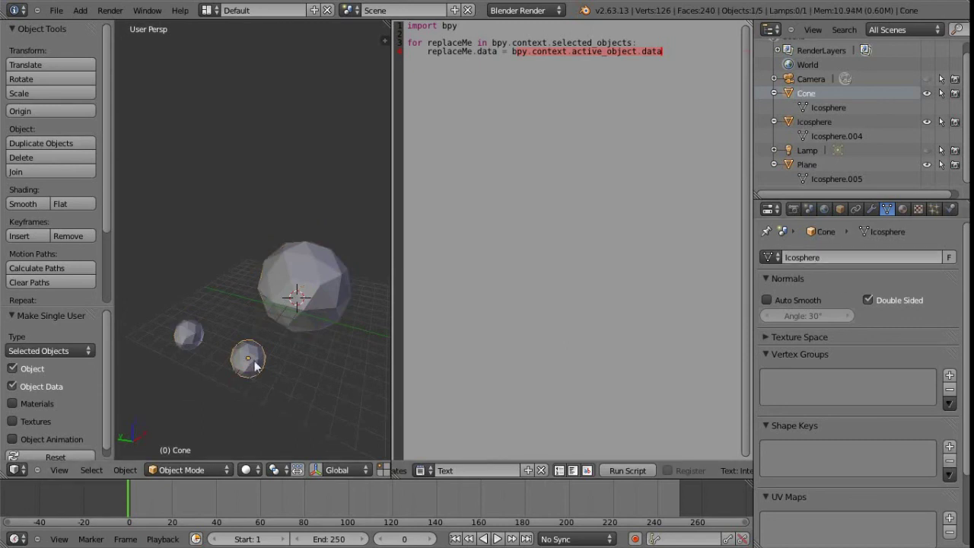
pyautogui.rightClick(304, 303)
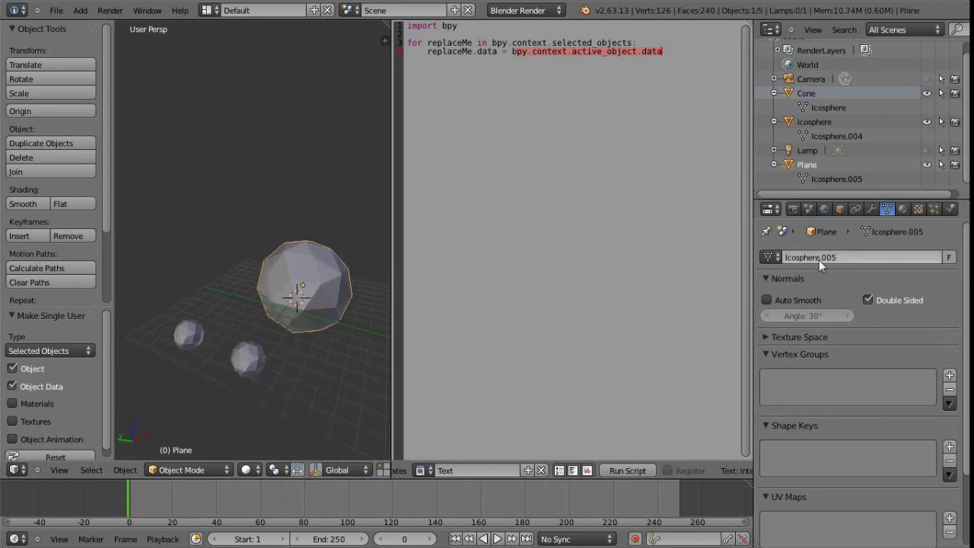
pyautogui.rightClick(194, 335)
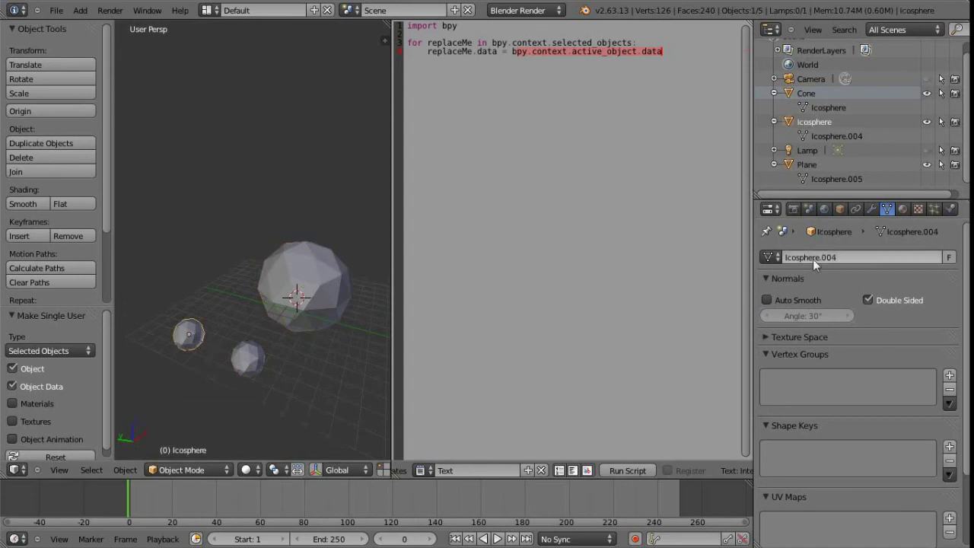
pyautogui.moveTo(317, 364); pyautogui.dragTo(281, 319, button='middle')
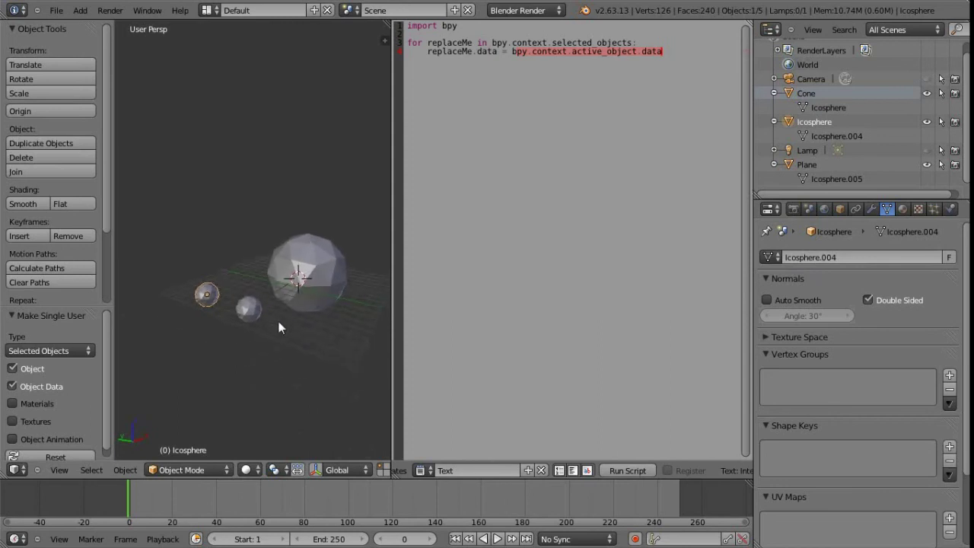